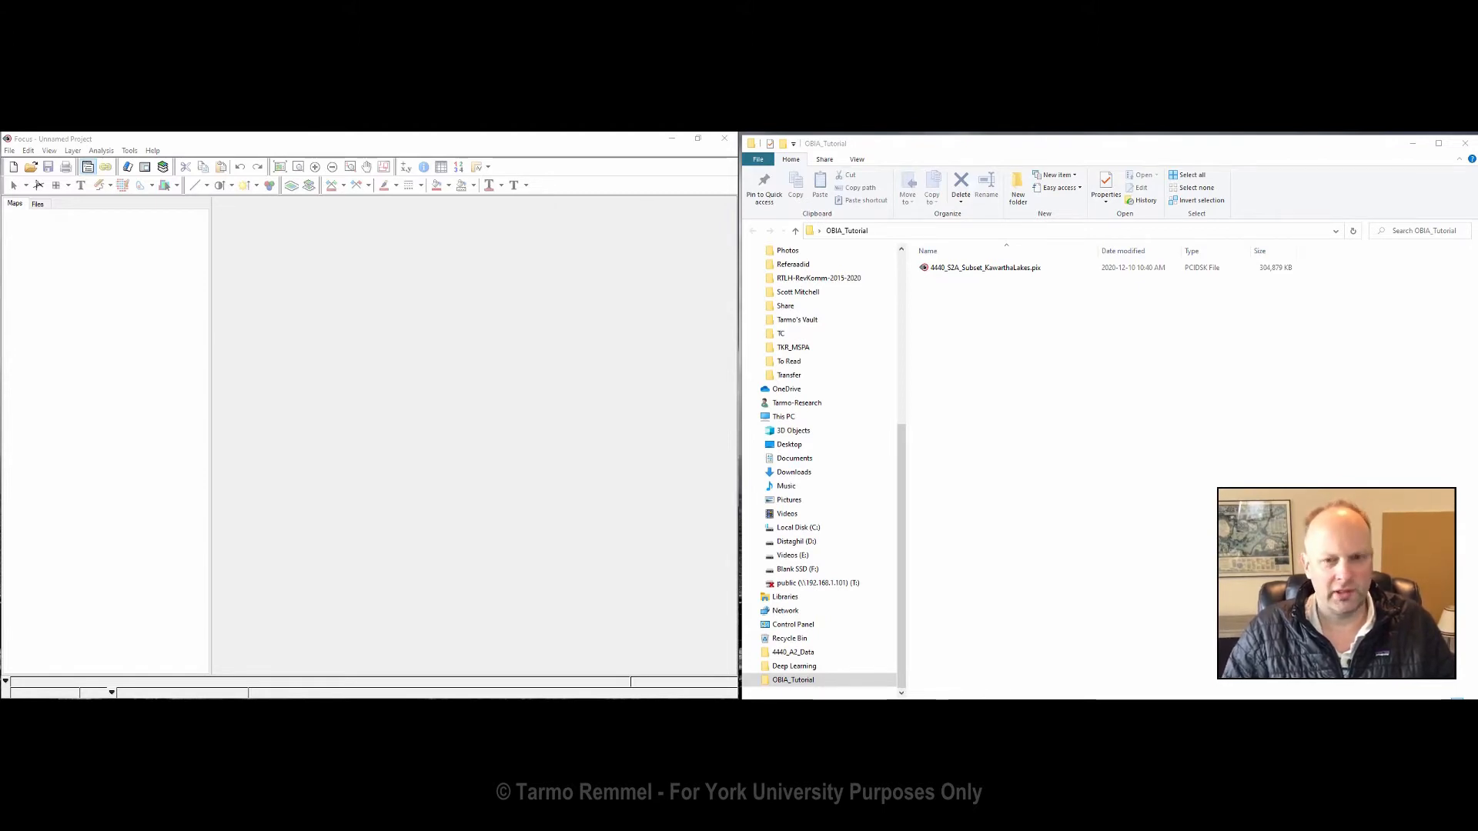
# Step: Load 4440_S2A_Subset_KawarthaLakes.pix into the Focus map and show the full image extent
pyautogui.moveTo(964, 267); pyautogui.dragTo(521, 396)
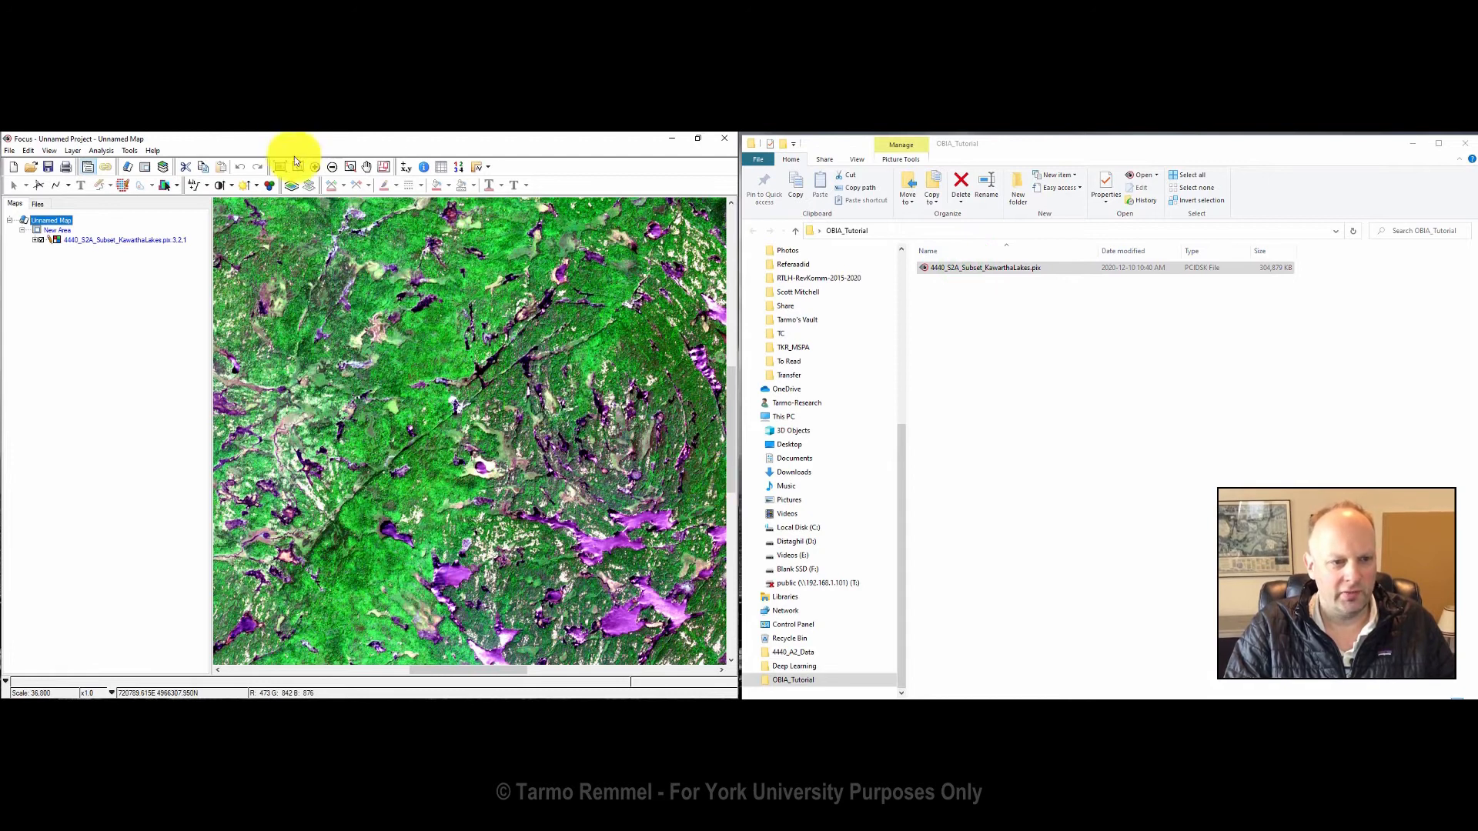
pyautogui.click(279, 167)
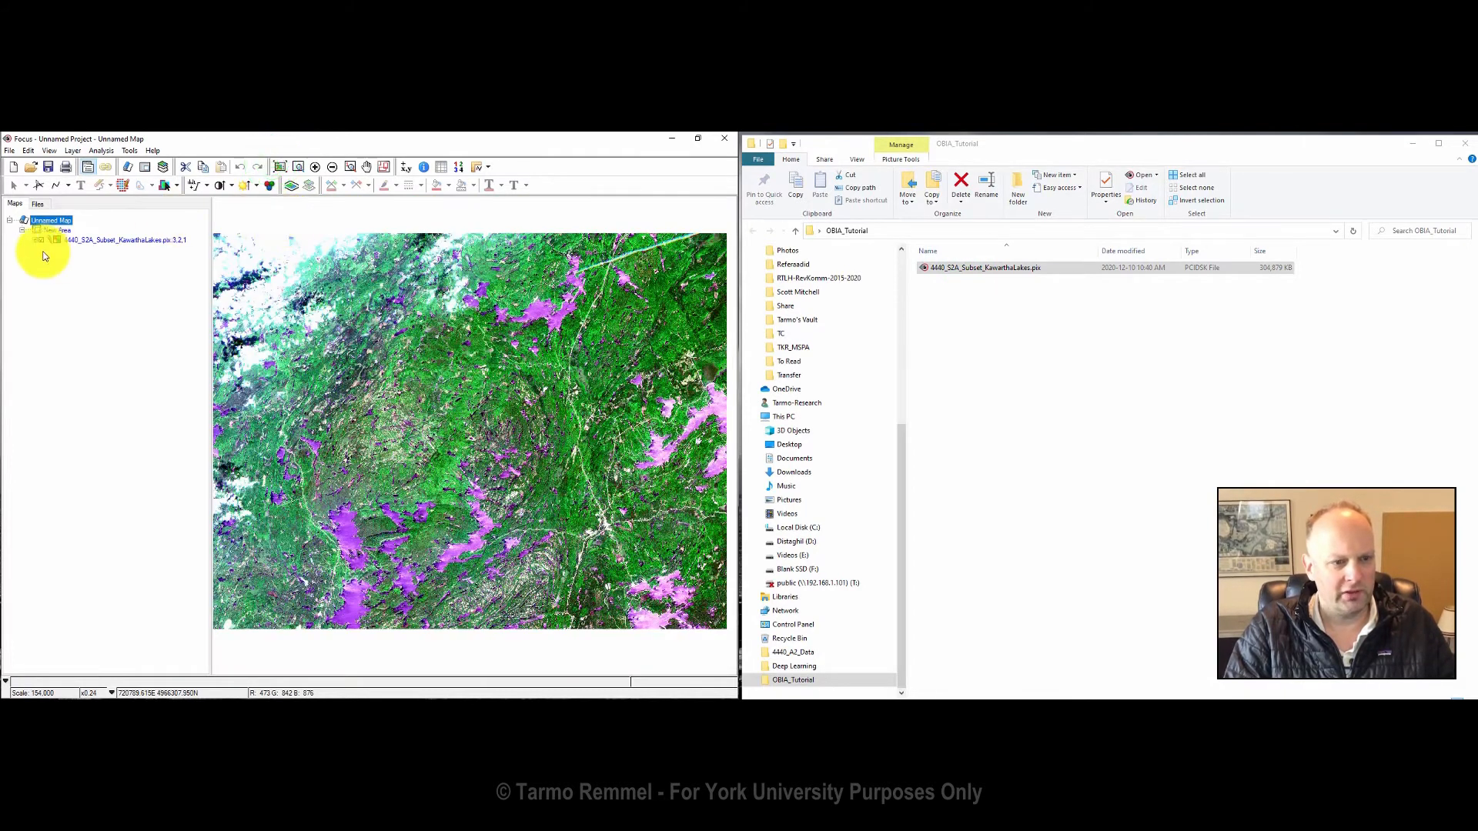
# Step: Display the image as a false-colour composite with NIR in red, Red in green and Green in blue, and apply a contrast enhancement
pyautogui.click(35, 240)
pyautogui.rightClick(106, 253)
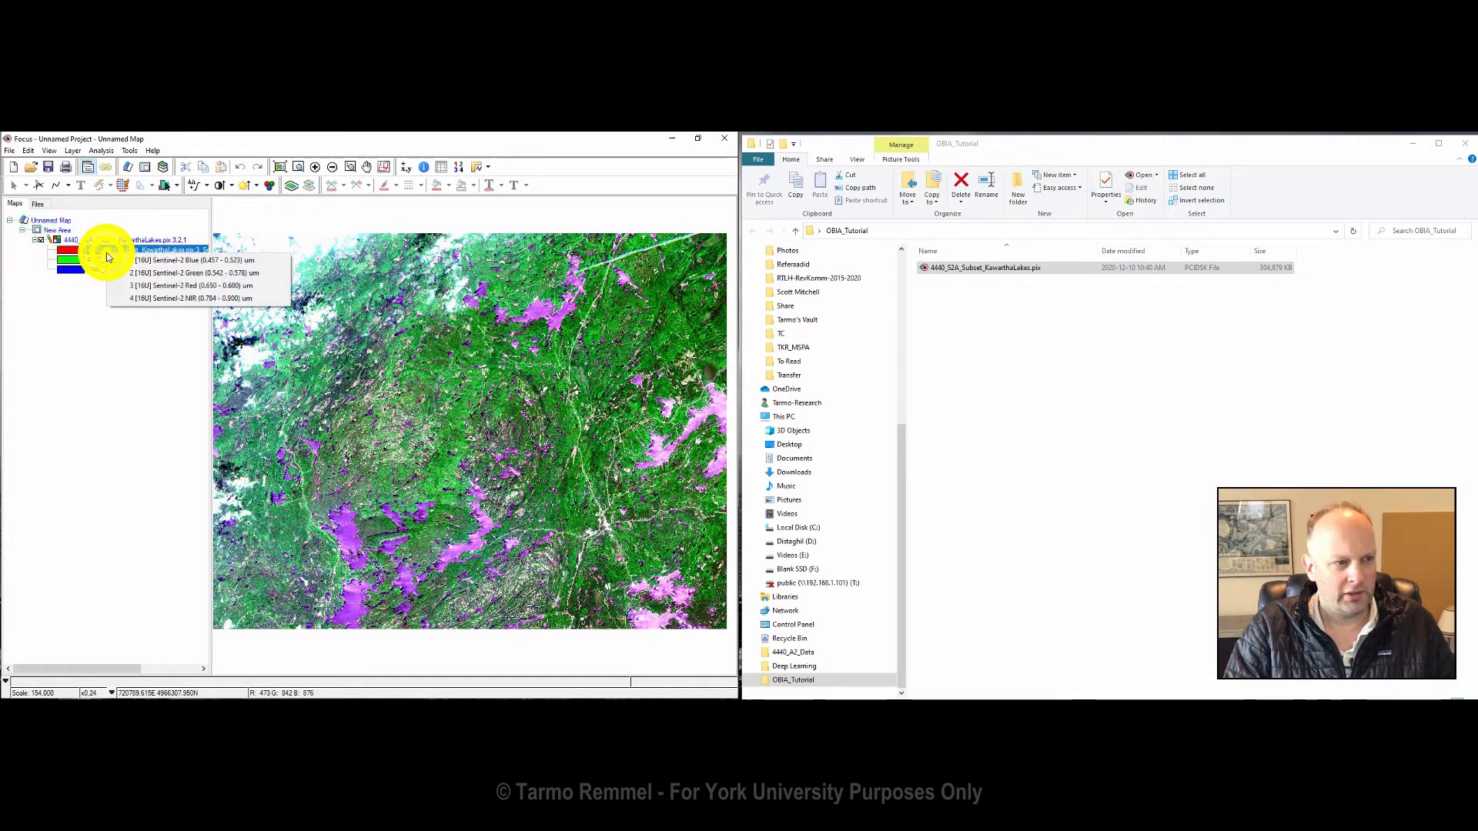
pyautogui.click(129, 297)
pyautogui.rightClick(114, 265)
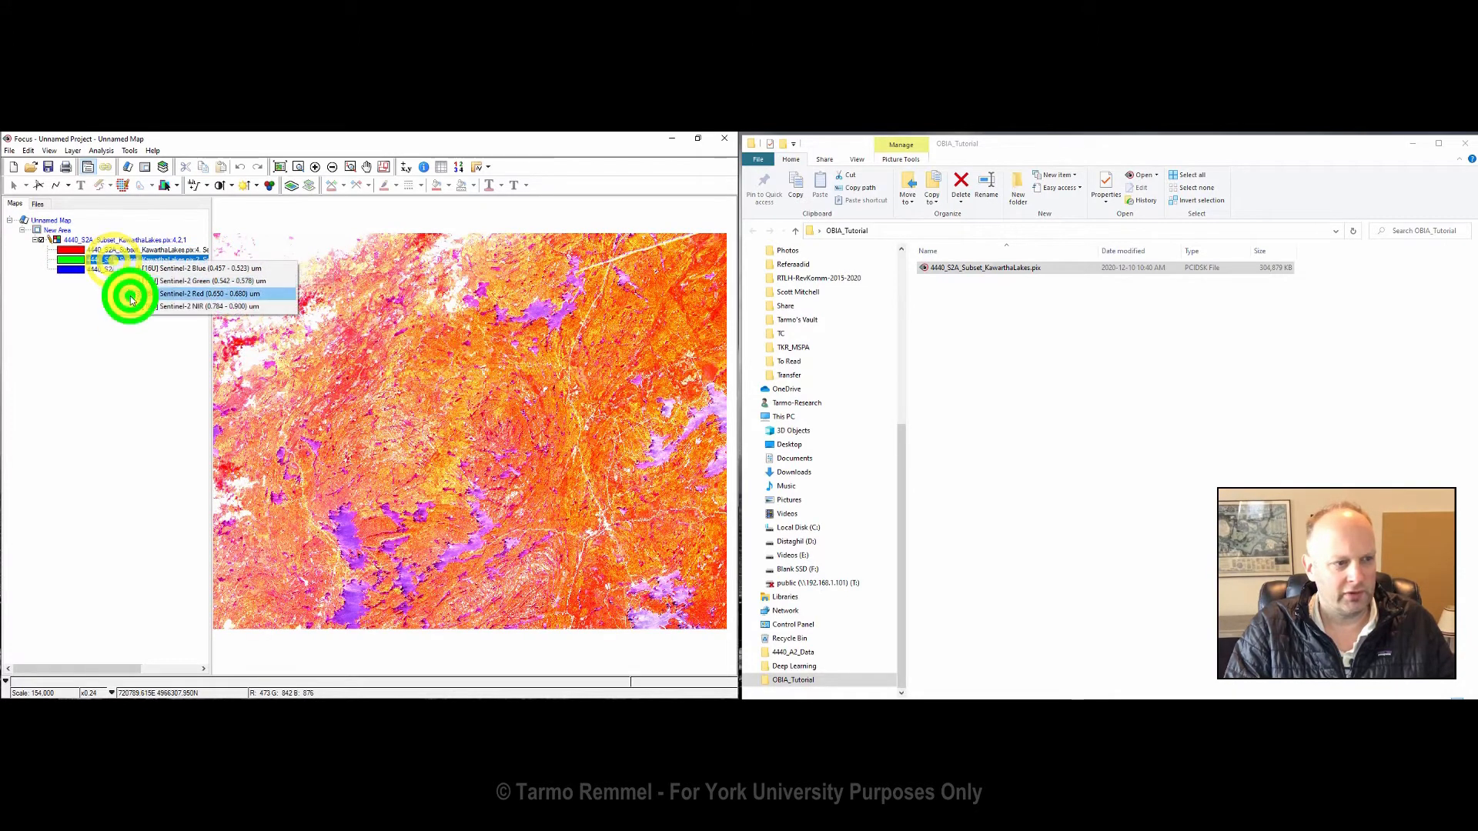
pyautogui.click(131, 299)
pyautogui.rightClick(117, 271)
pyautogui.click(139, 291)
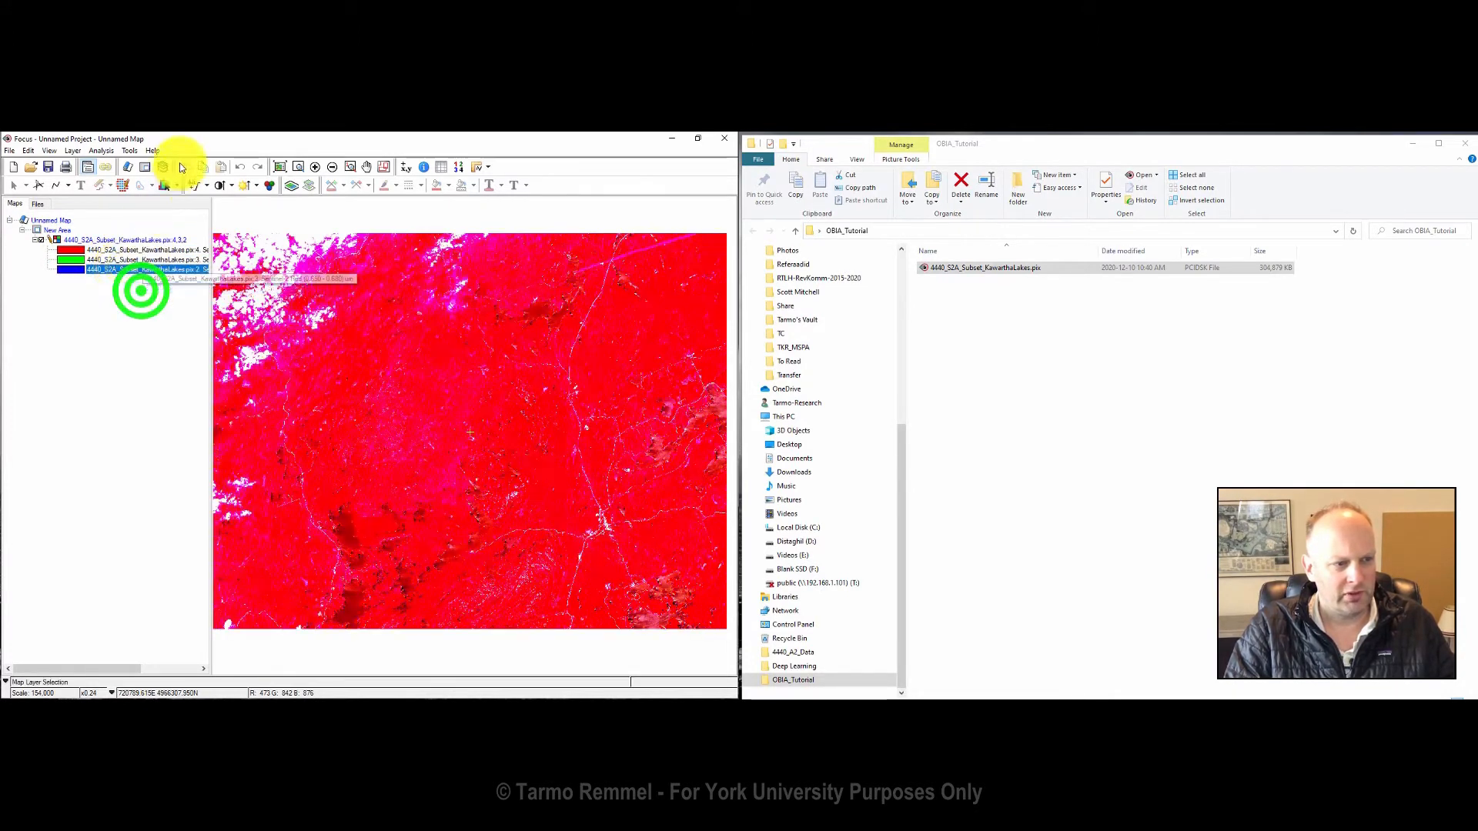
pyautogui.click(197, 189)
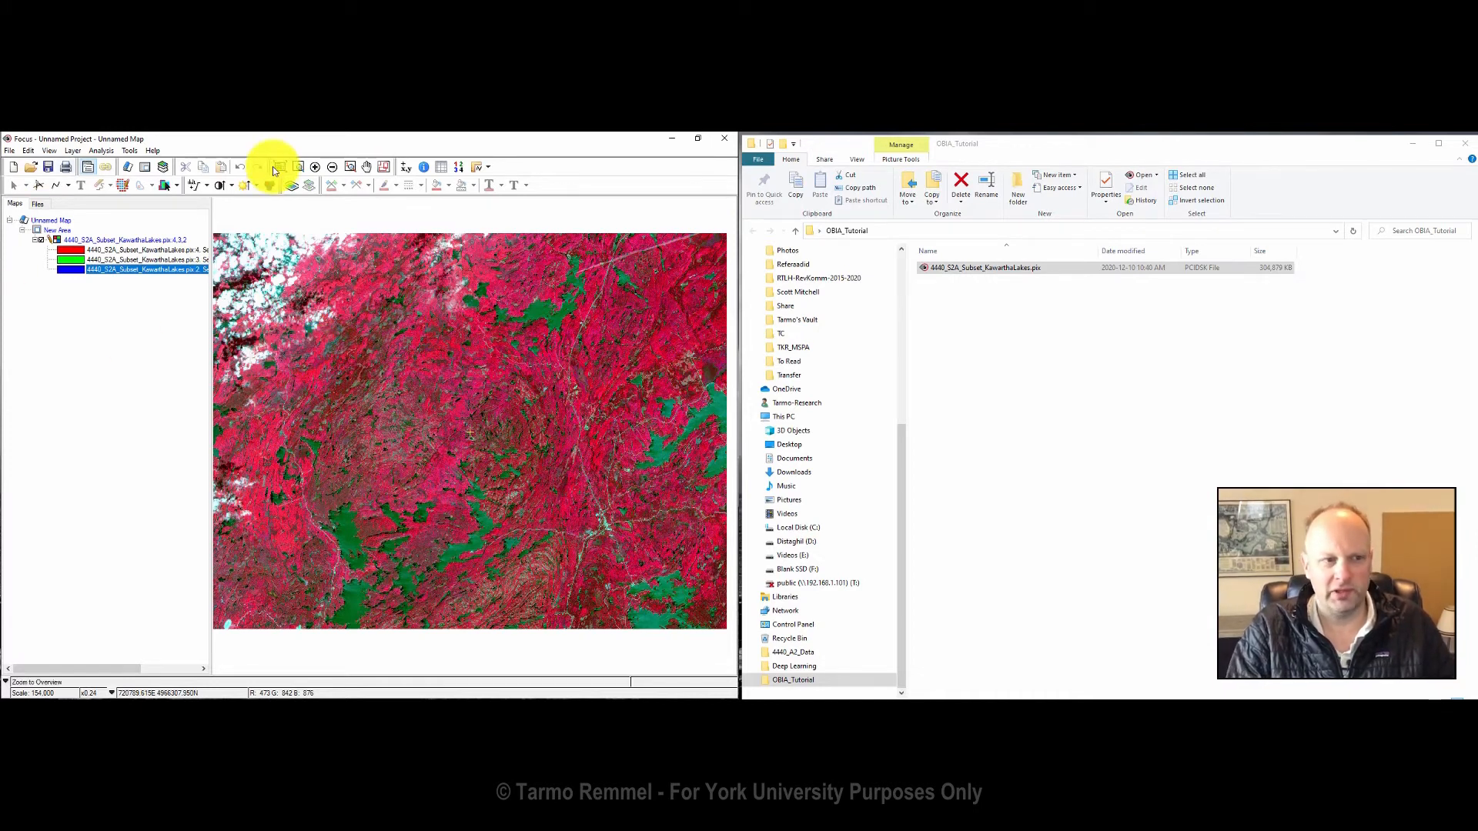
# Step: Examine the lakes, roads and vegetation patches of the composite at close range across the scene
pyautogui.click(297, 163)
pyautogui.moveTo(463, 305); pyautogui.dragTo(511, 413)
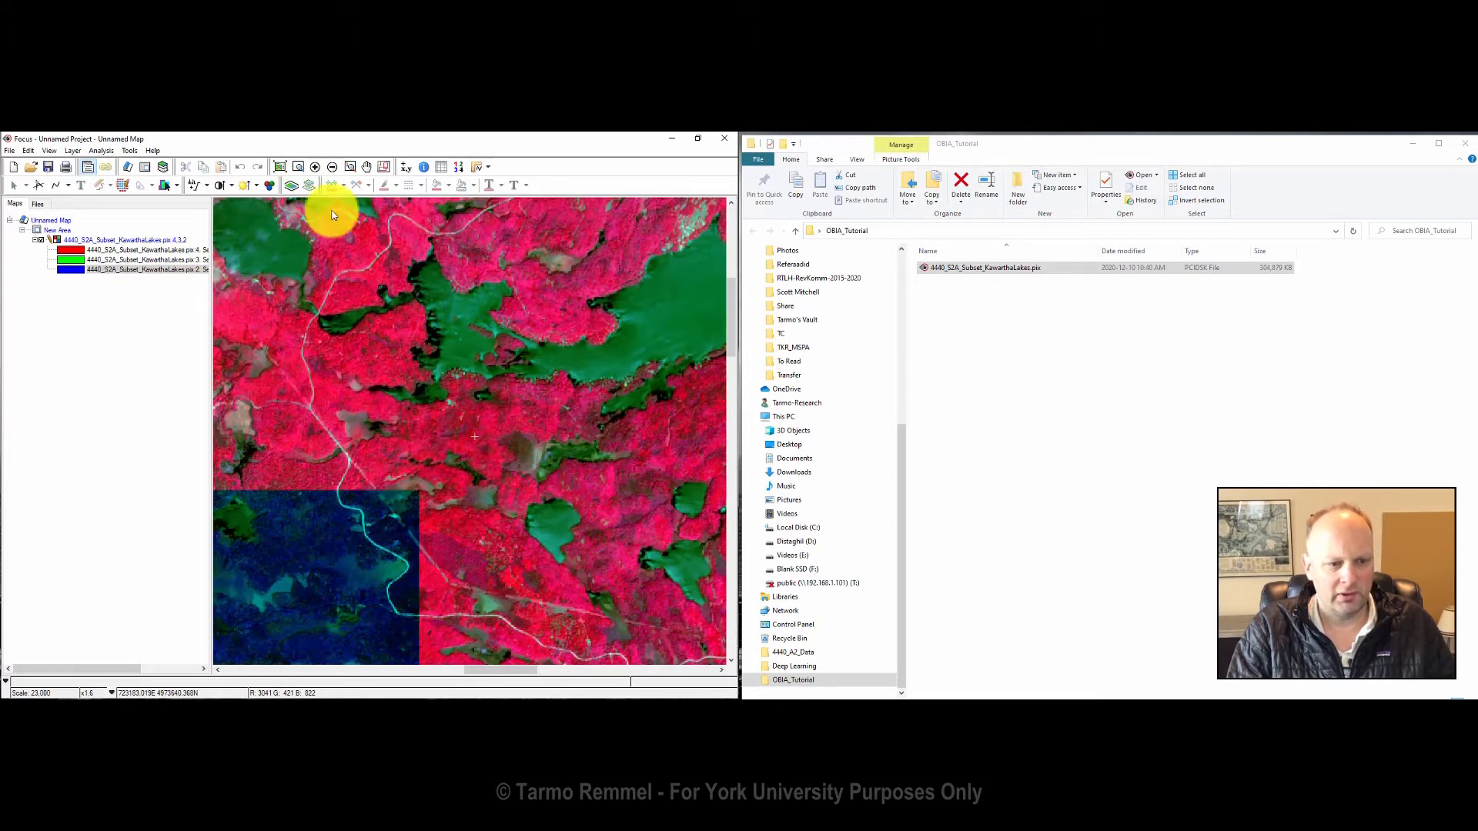
pyautogui.moveTo(526, 373); pyautogui.dragTo(422, 492)
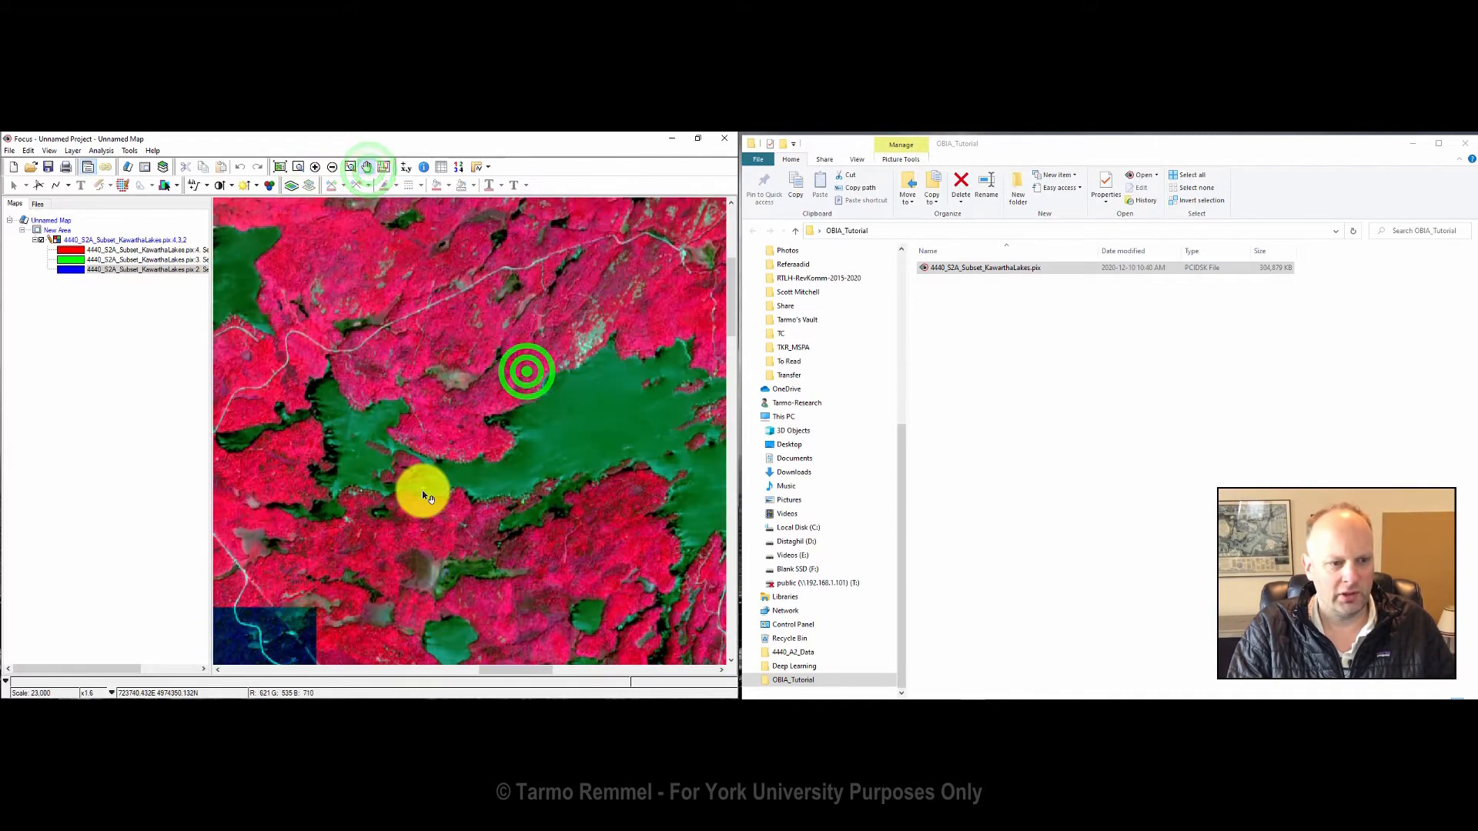
pyautogui.moveTo(536, 431); pyautogui.dragTo(374, 541)
pyautogui.moveTo(515, 521); pyautogui.dragTo(392, 449)
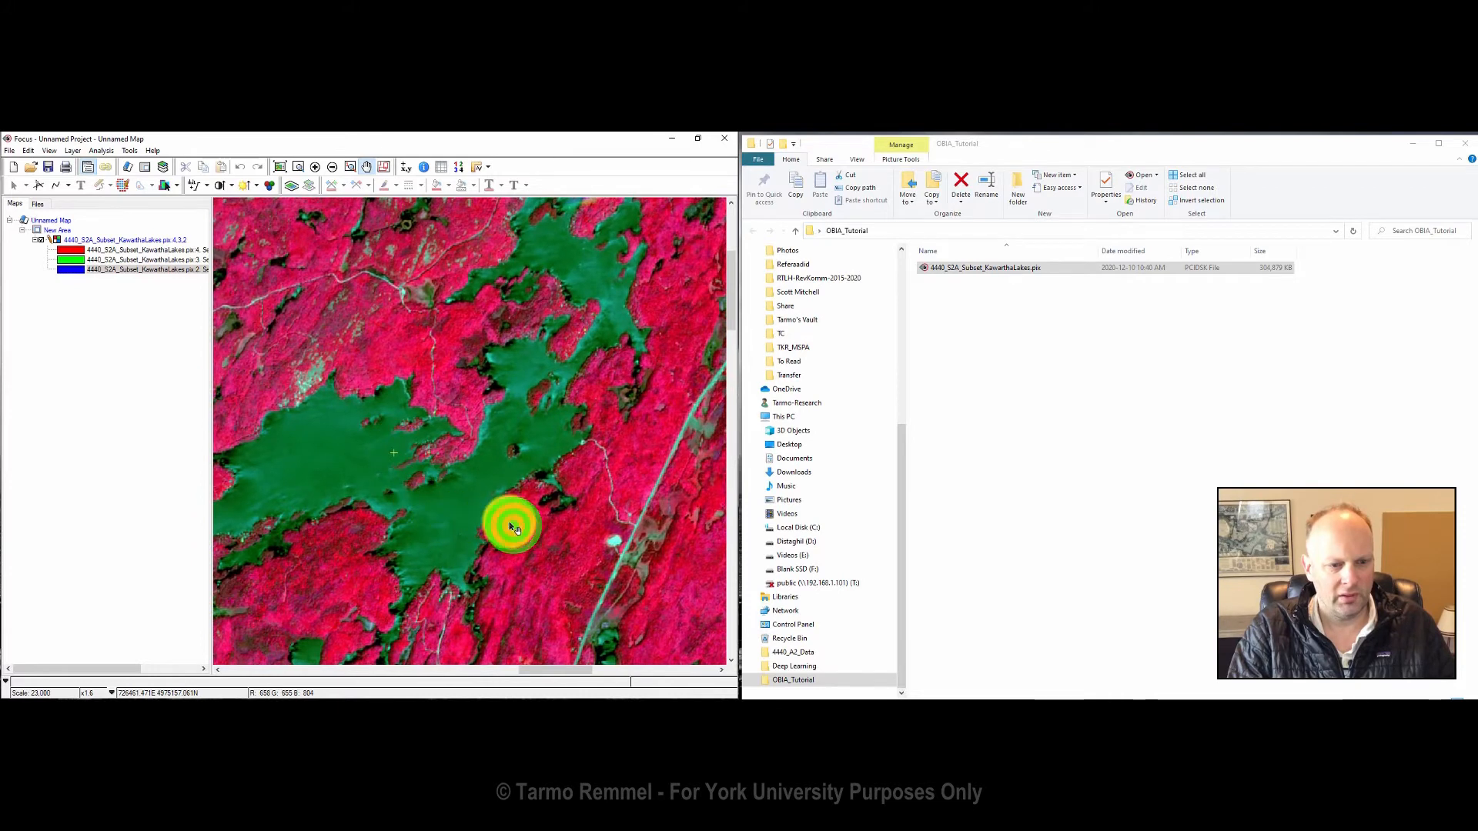
pyautogui.moveTo(583, 534); pyautogui.dragTo(505, 501)
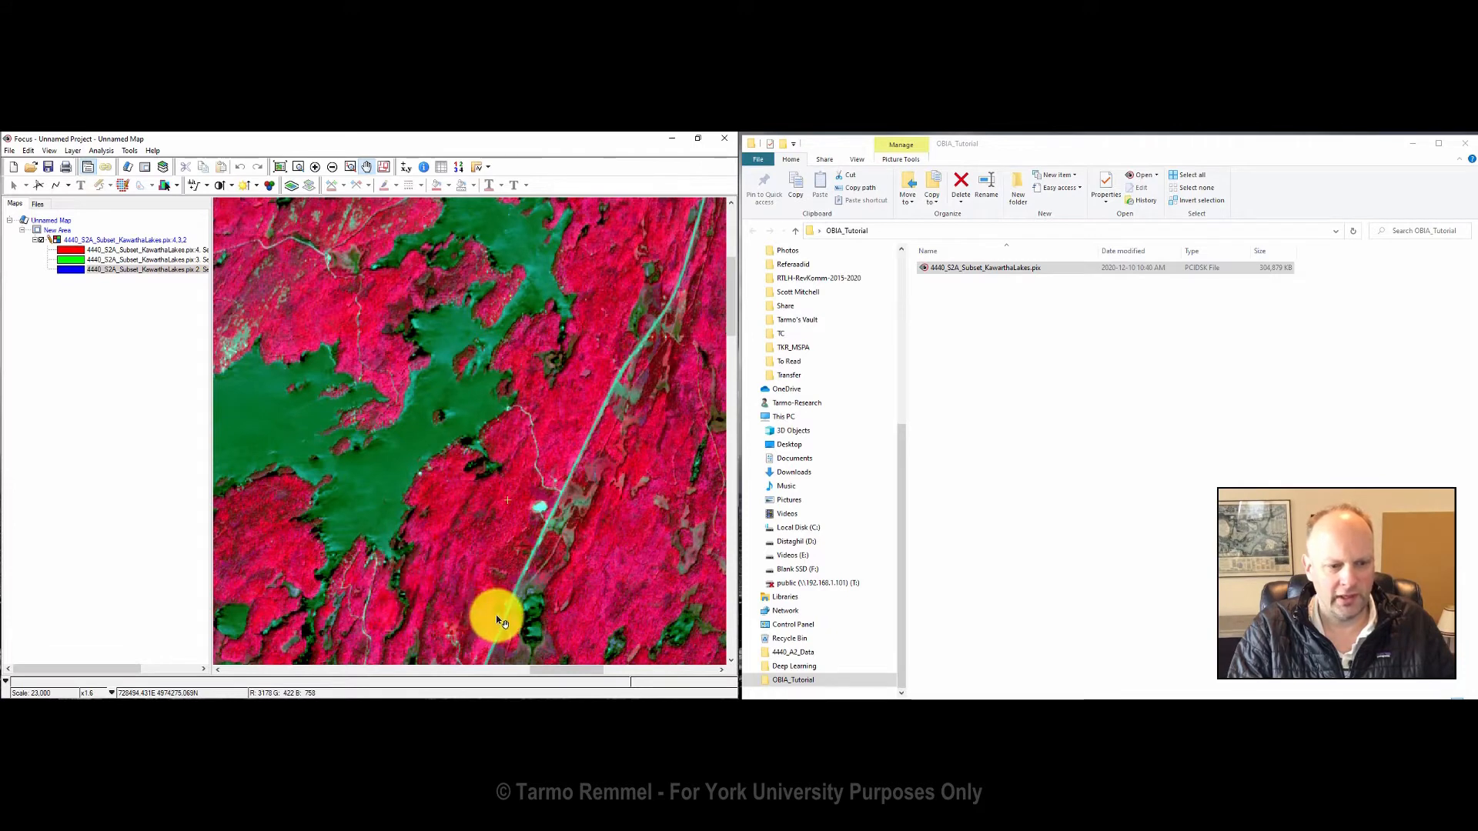
pyautogui.moveTo(481, 603); pyautogui.dragTo(510, 343)
pyautogui.moveTo(437, 502); pyautogui.dragTo(395, 237)
pyautogui.moveTo(508, 582); pyautogui.dragTo(535, 327)
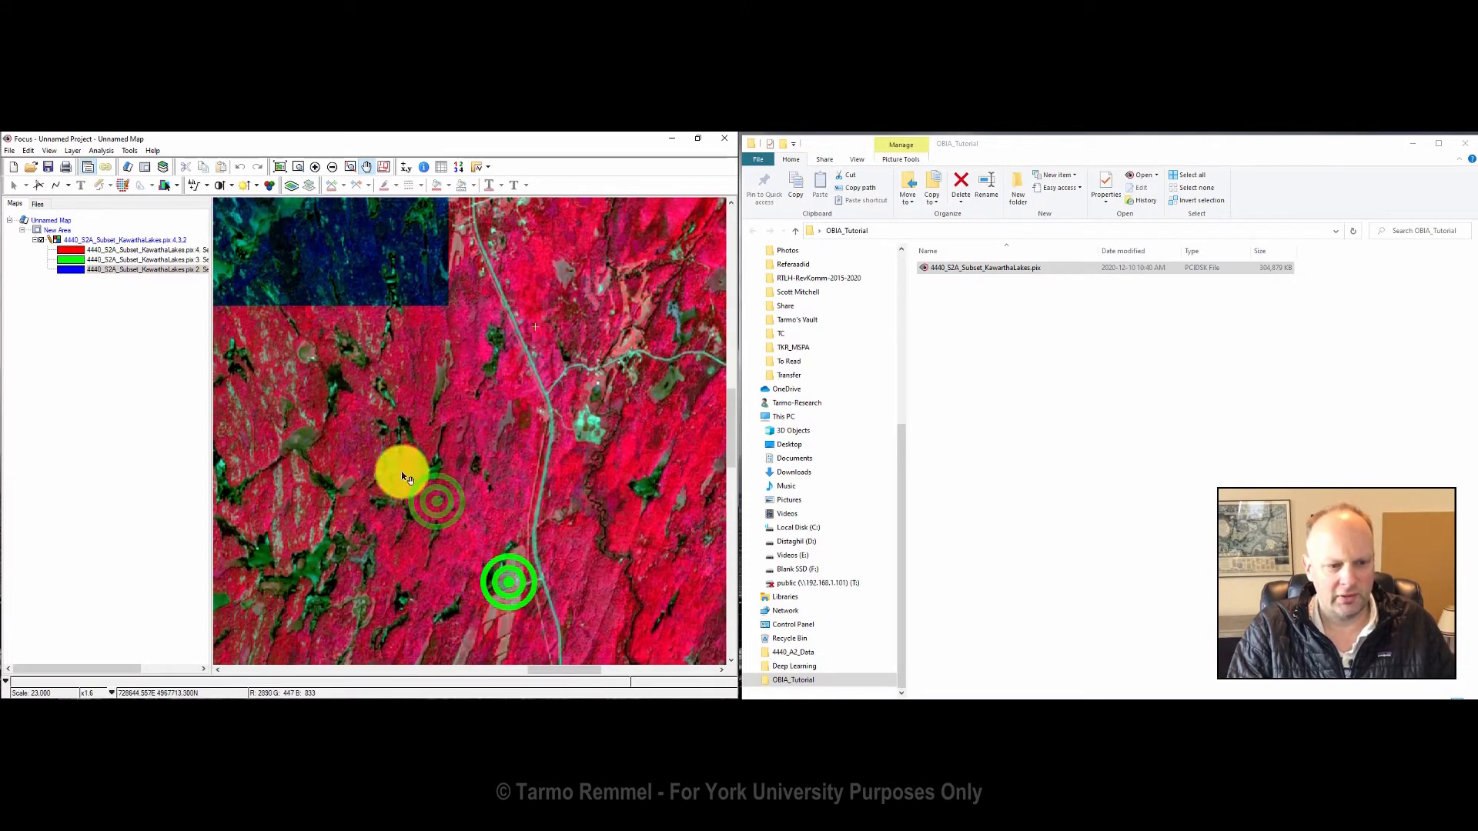
pyautogui.moveTo(345, 486); pyautogui.dragTo(451, 491)
pyautogui.moveTo(350, 514); pyautogui.dragTo(469, 389)
pyautogui.moveTo(331, 455); pyautogui.dragTo(505, 327)
pyautogui.moveTo(392, 426); pyautogui.dragTo(495, 360)
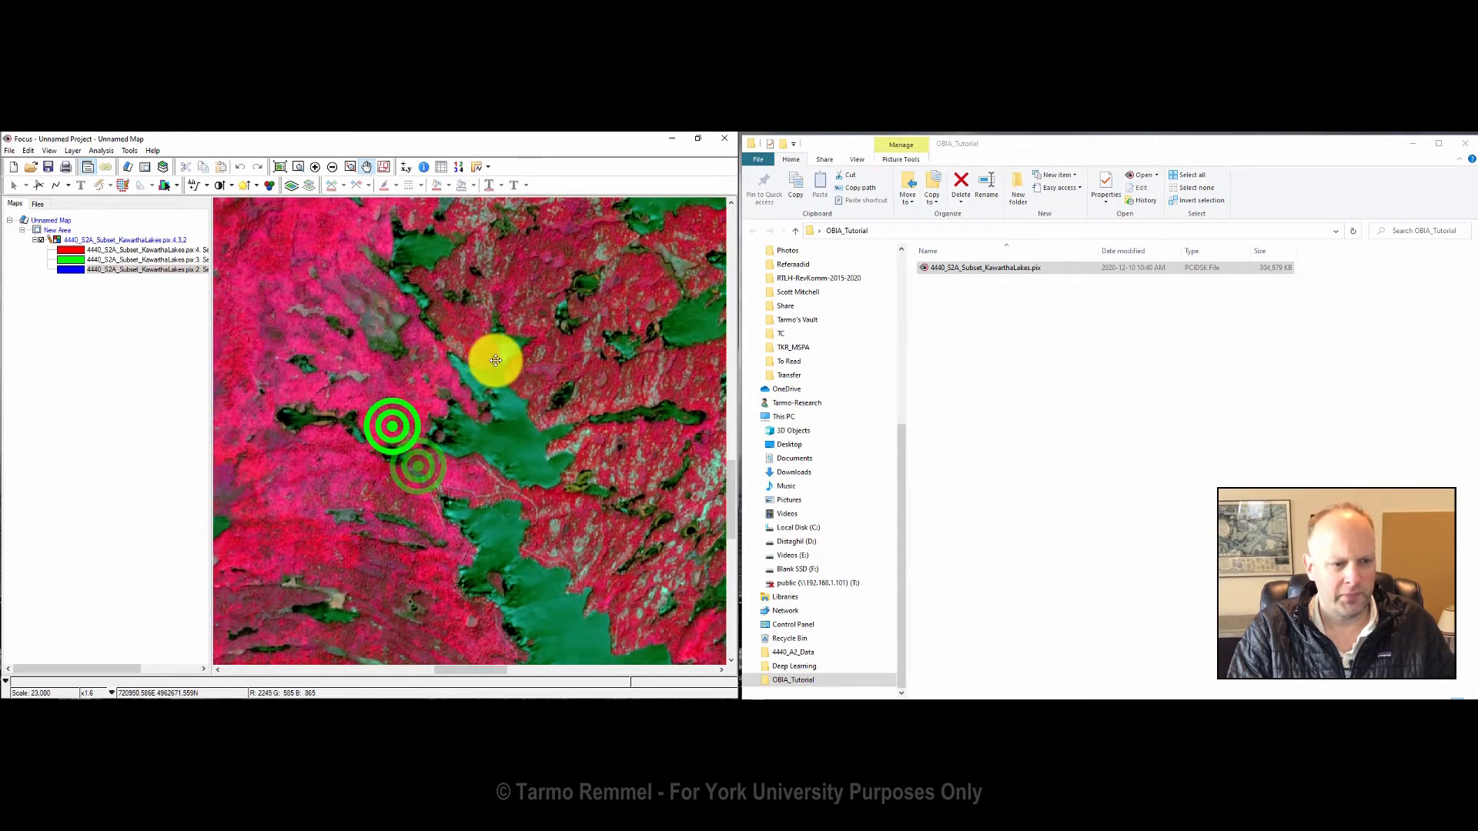
pyautogui.moveTo(396, 422); pyautogui.dragTo(478, 343)
pyautogui.moveTo(417, 502); pyautogui.dragTo(443, 250)
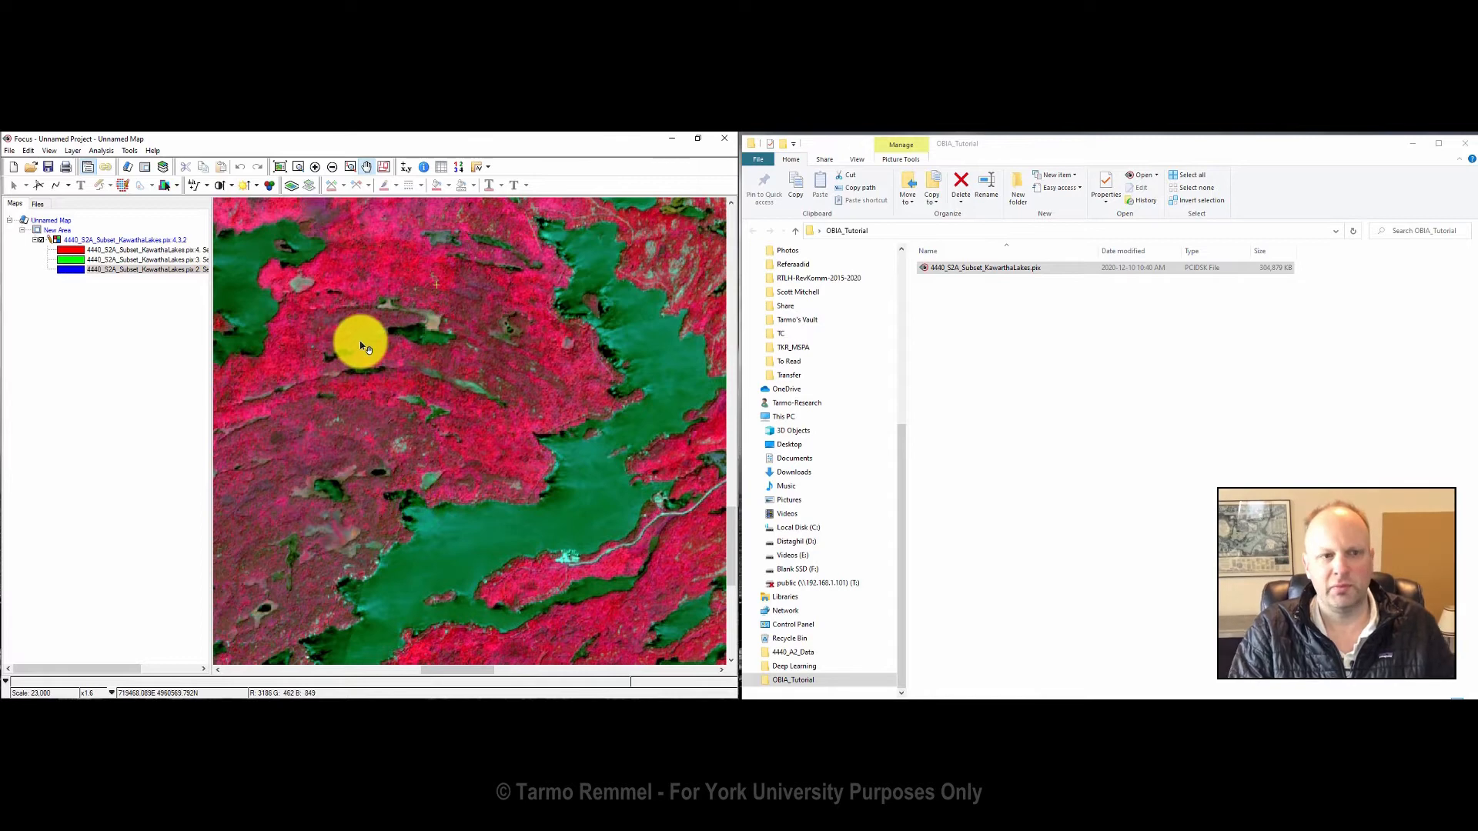
# Step: Open Object Analyst beside the map, choose the Segmentation operation and set the segmentation scale to 40
pyautogui.click(102, 150)
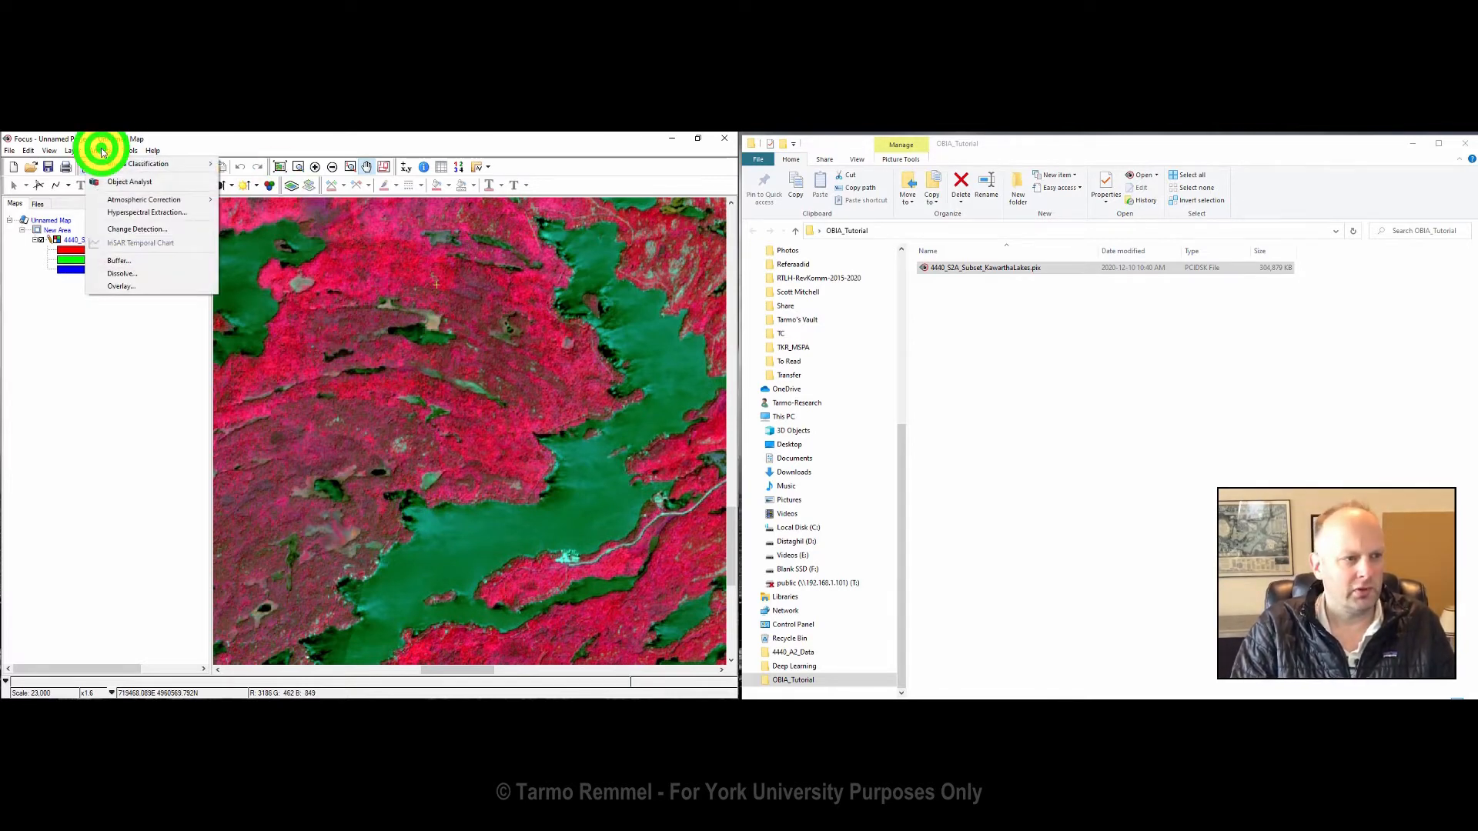
pyautogui.click(167, 182)
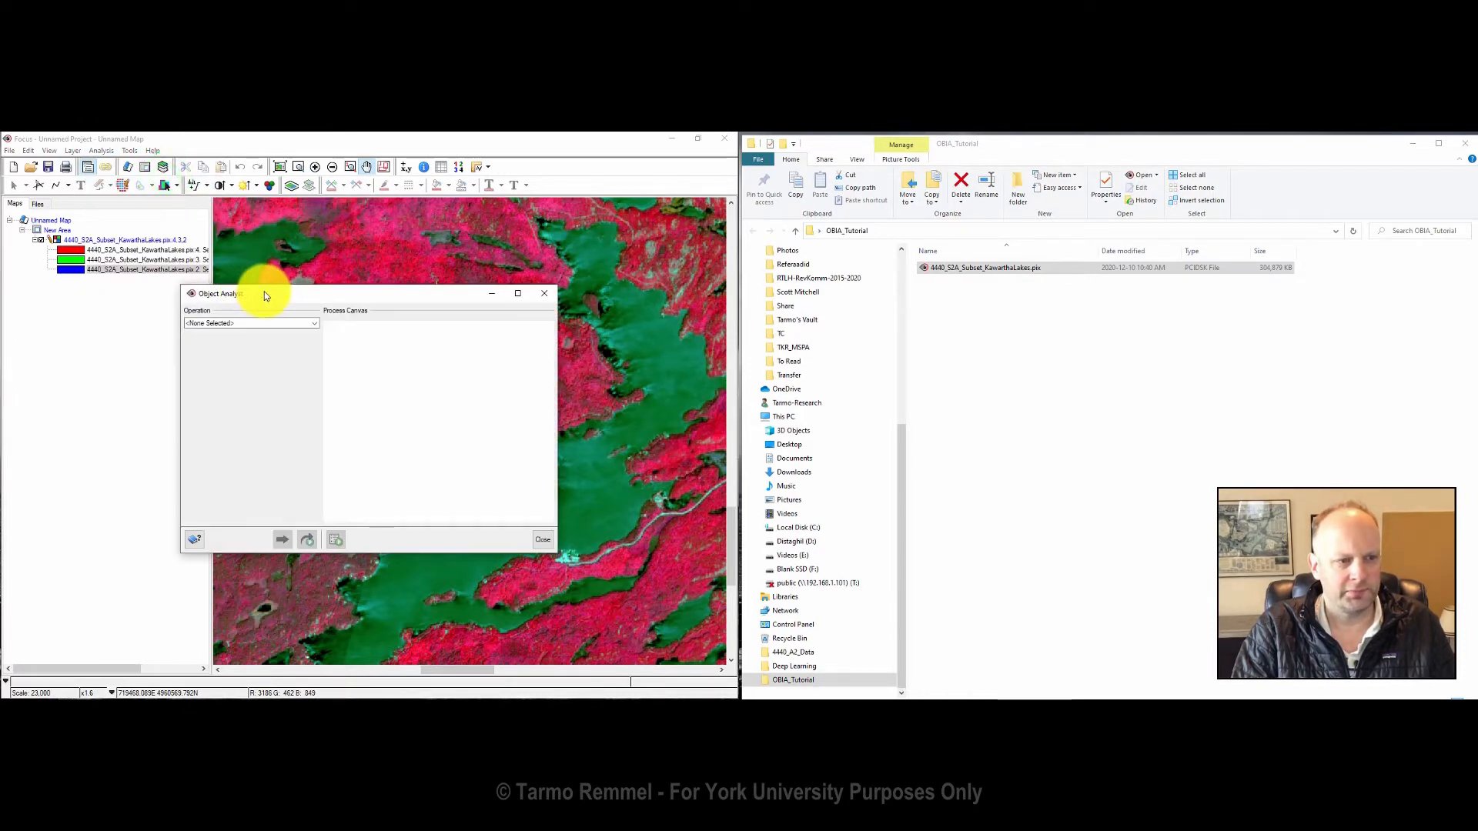
pyautogui.moveTo(265, 291); pyautogui.dragTo(838, 153)
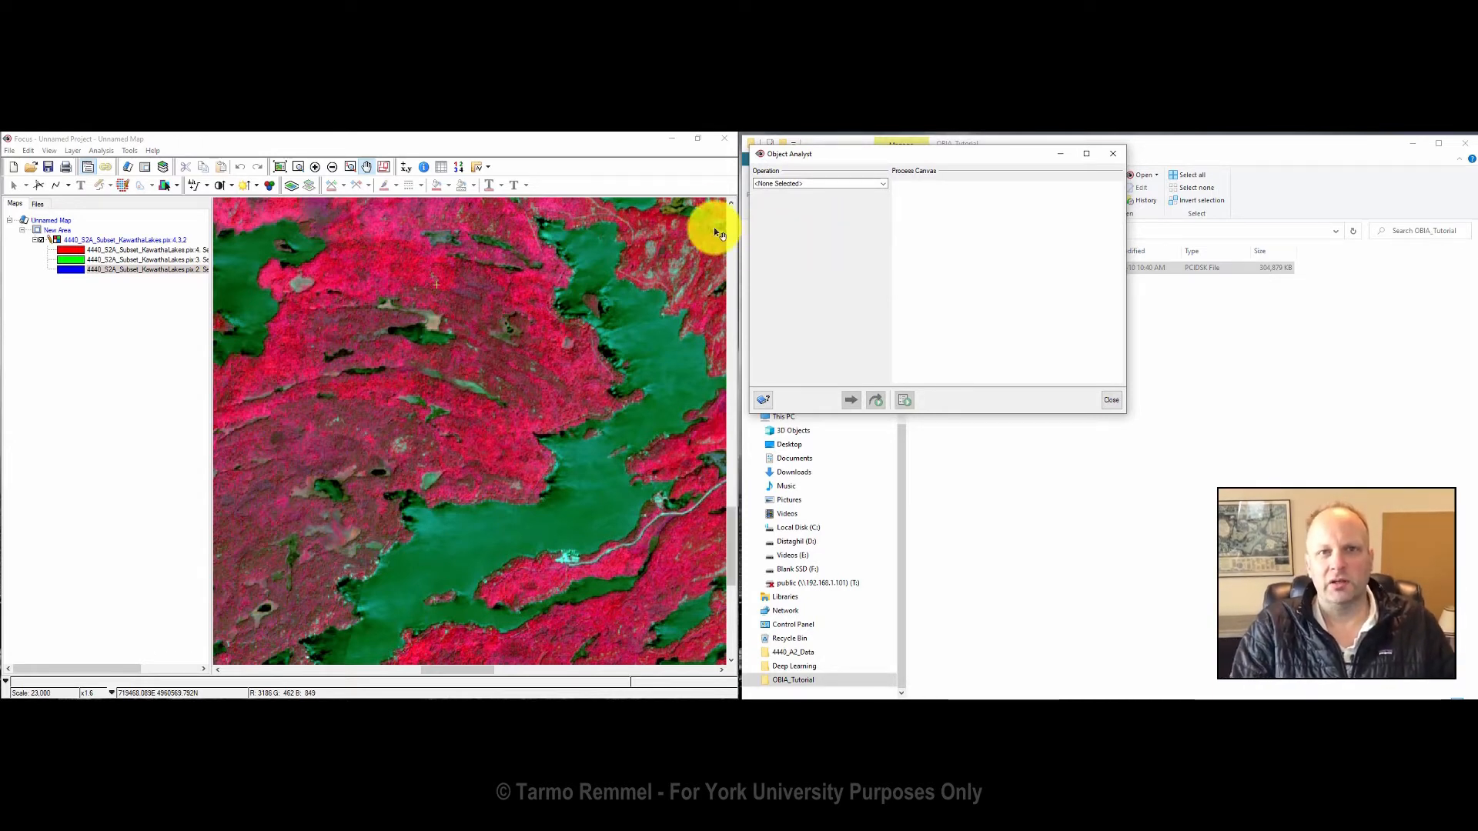
pyautogui.click(886, 187)
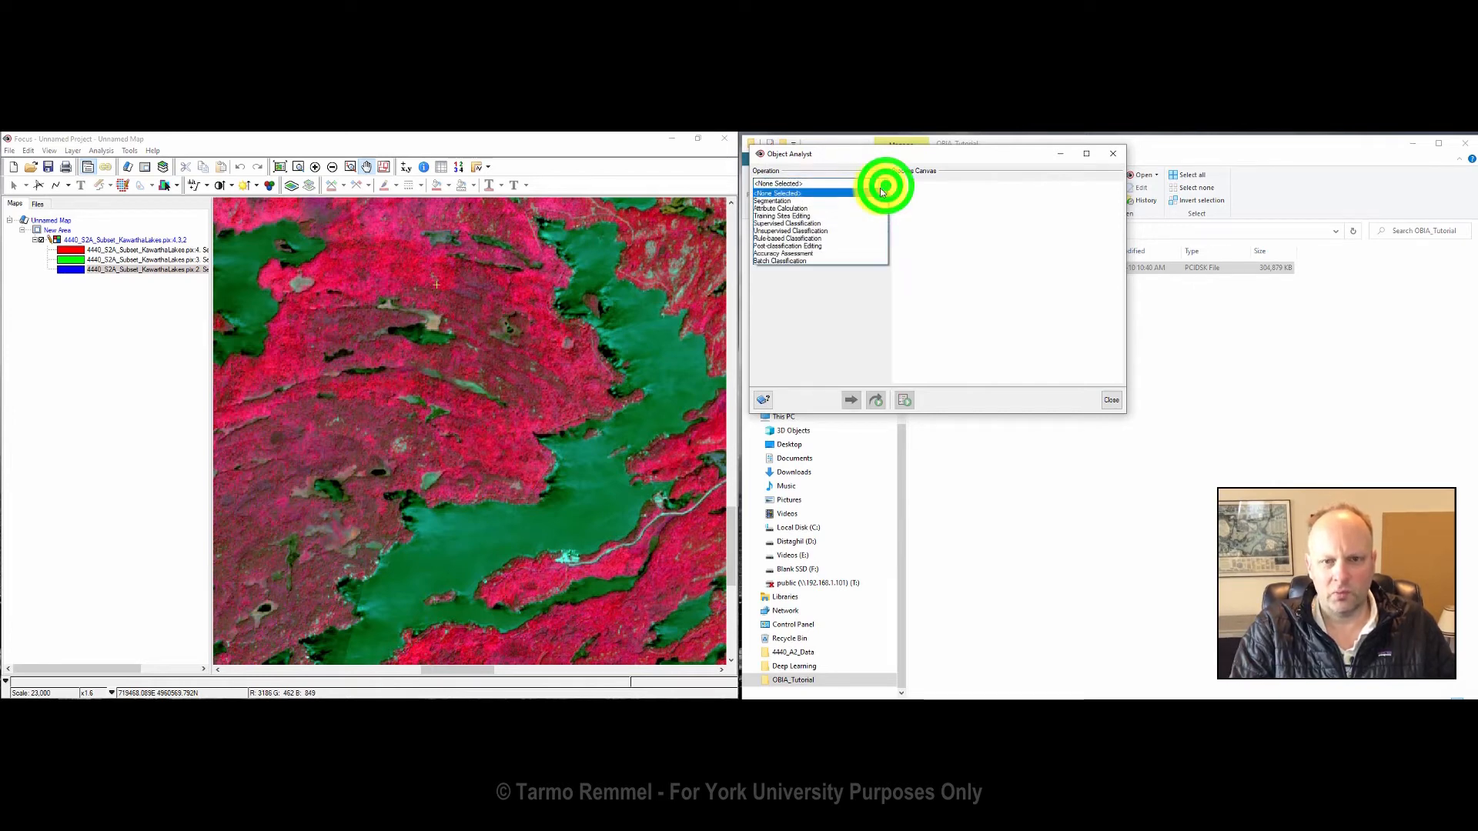
pyautogui.click(779, 201)
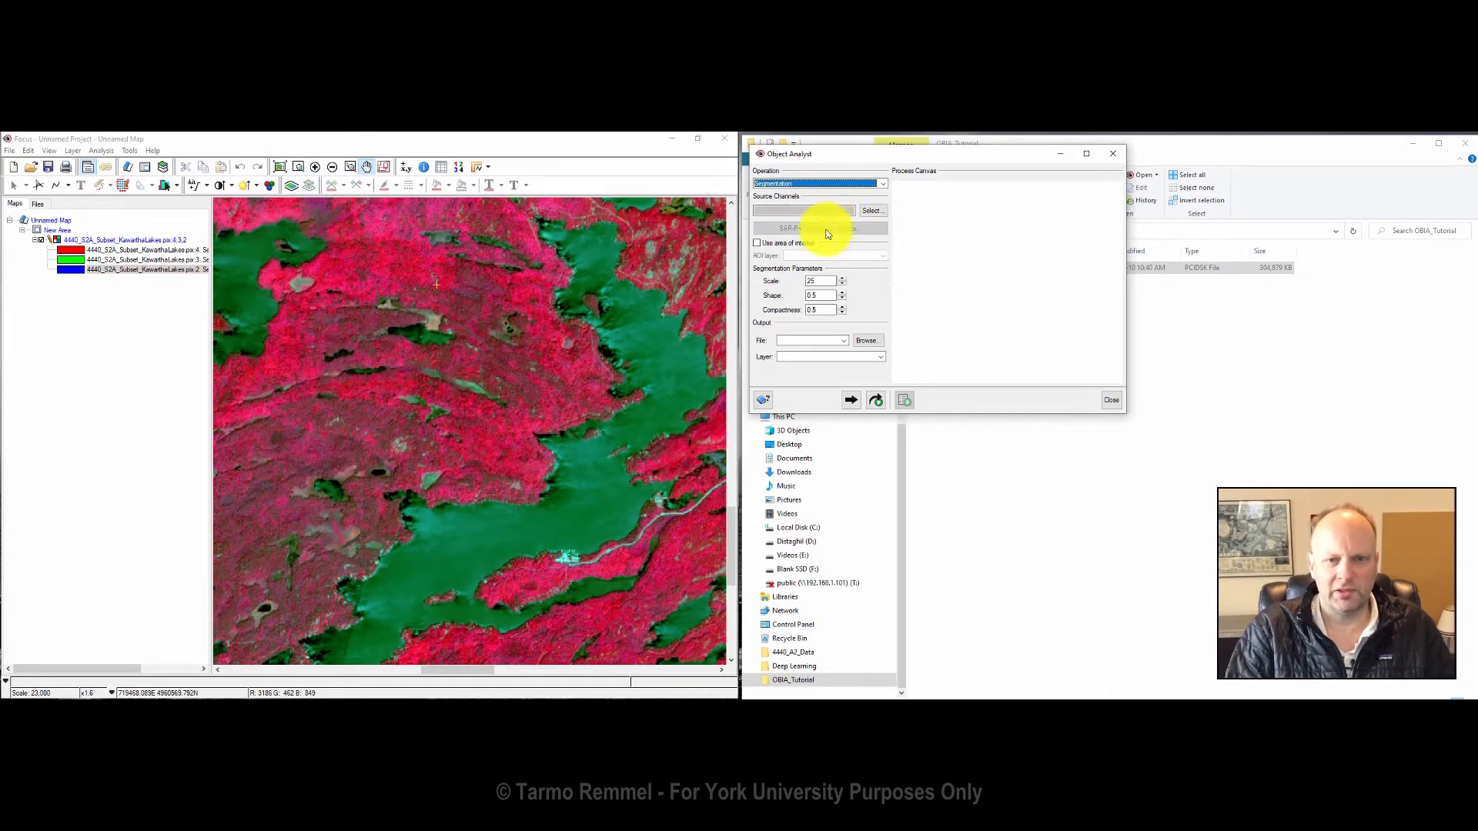
pyautogui.doubleClick(839, 281)
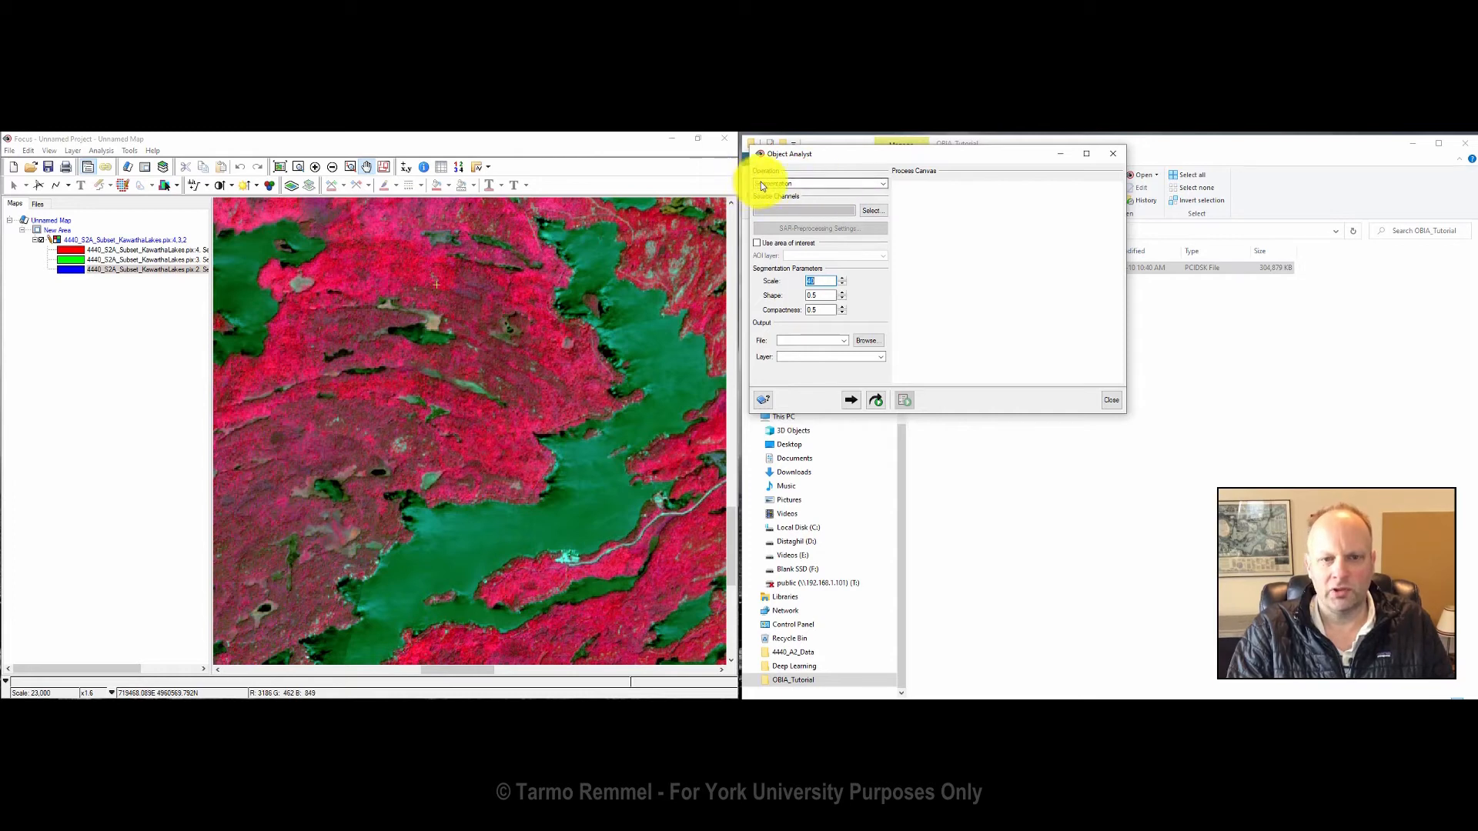
# Step: Use all four Sentinel-2 bands of 4440_S2A_Subset_KawarthaLakes.pix as the source channels for the segmentation
pyautogui.click(872, 210)
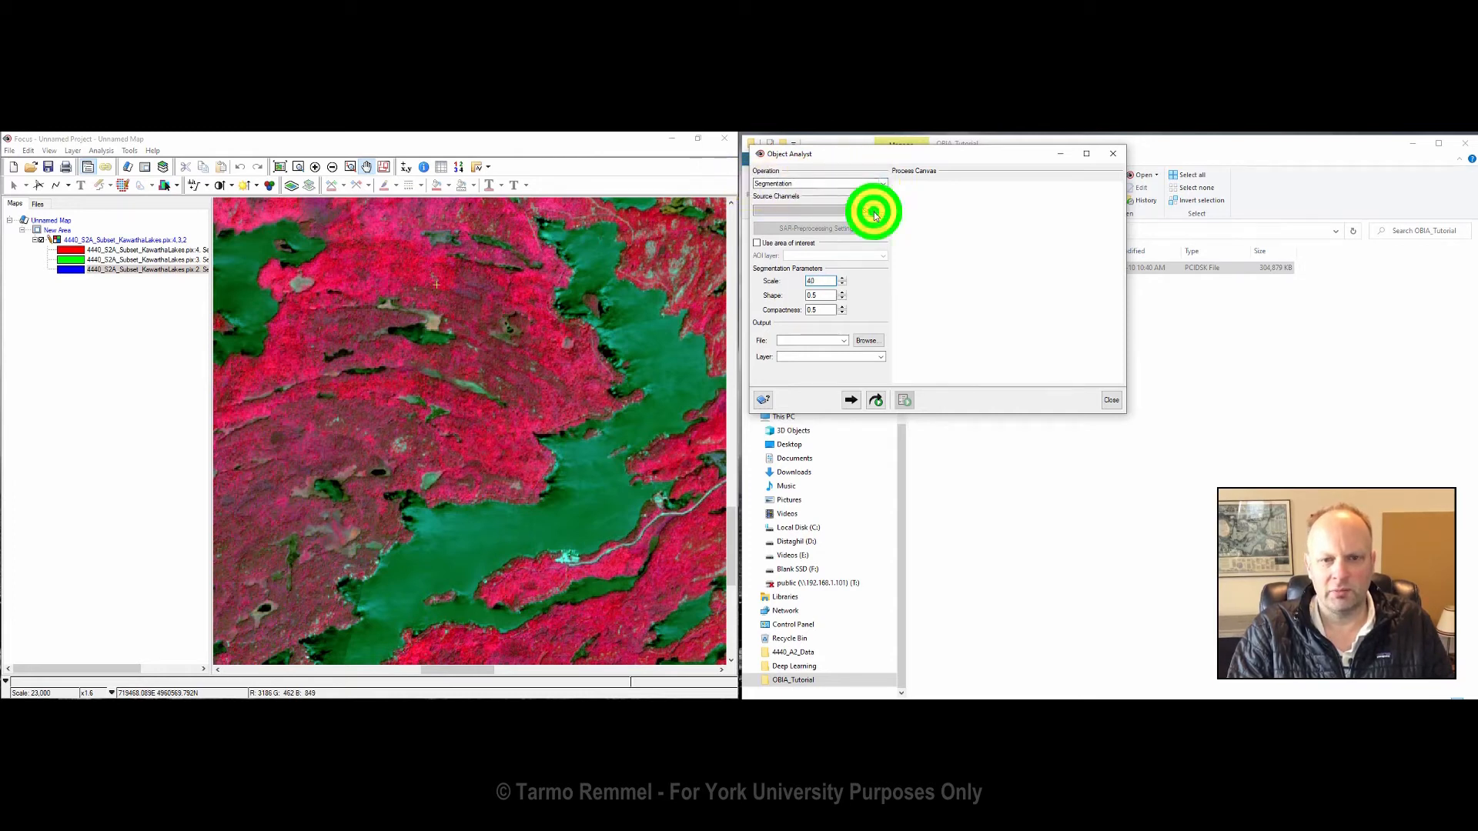
pyautogui.click(416, 375)
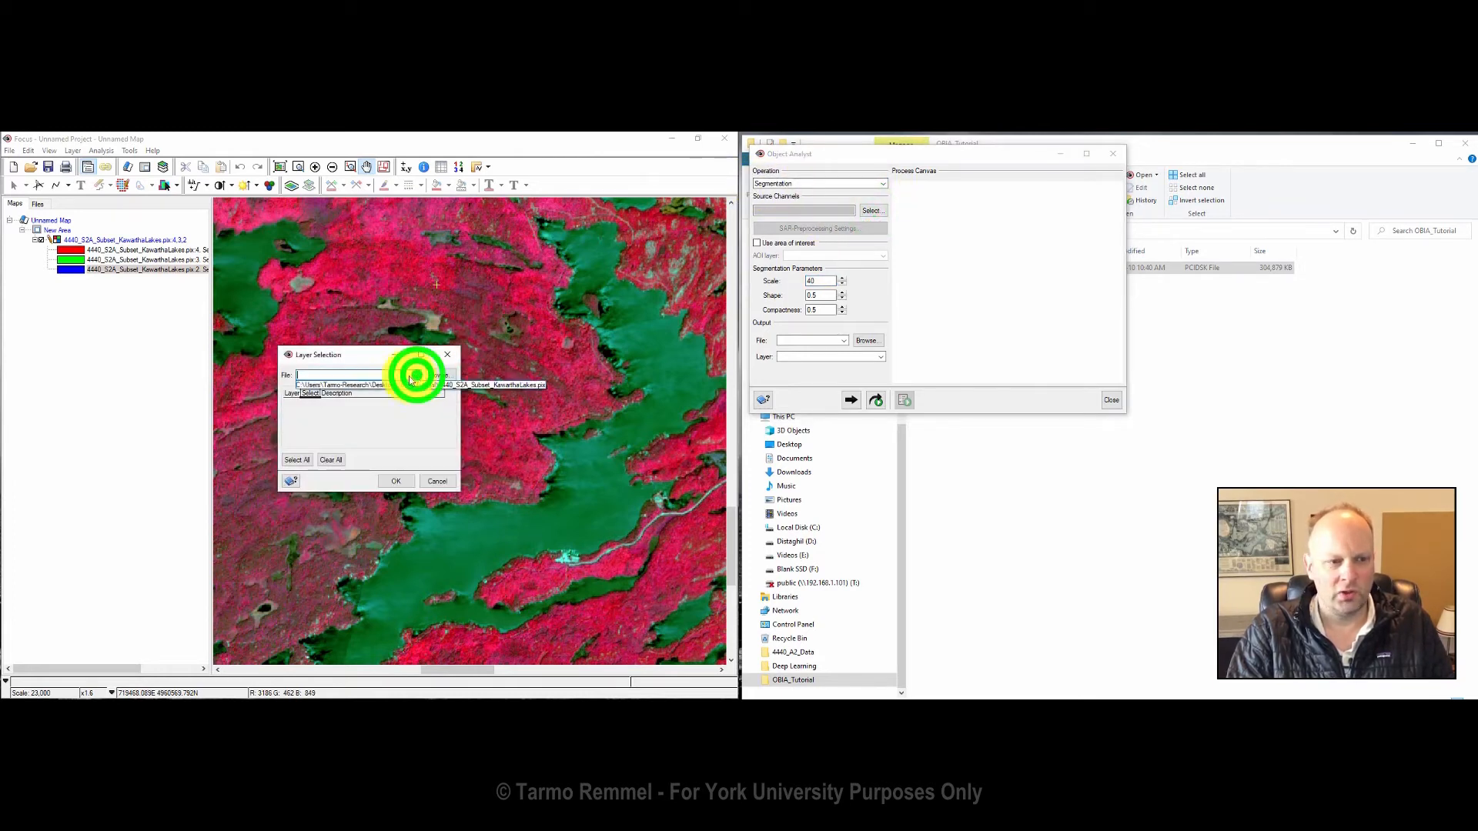
pyautogui.click(381, 385)
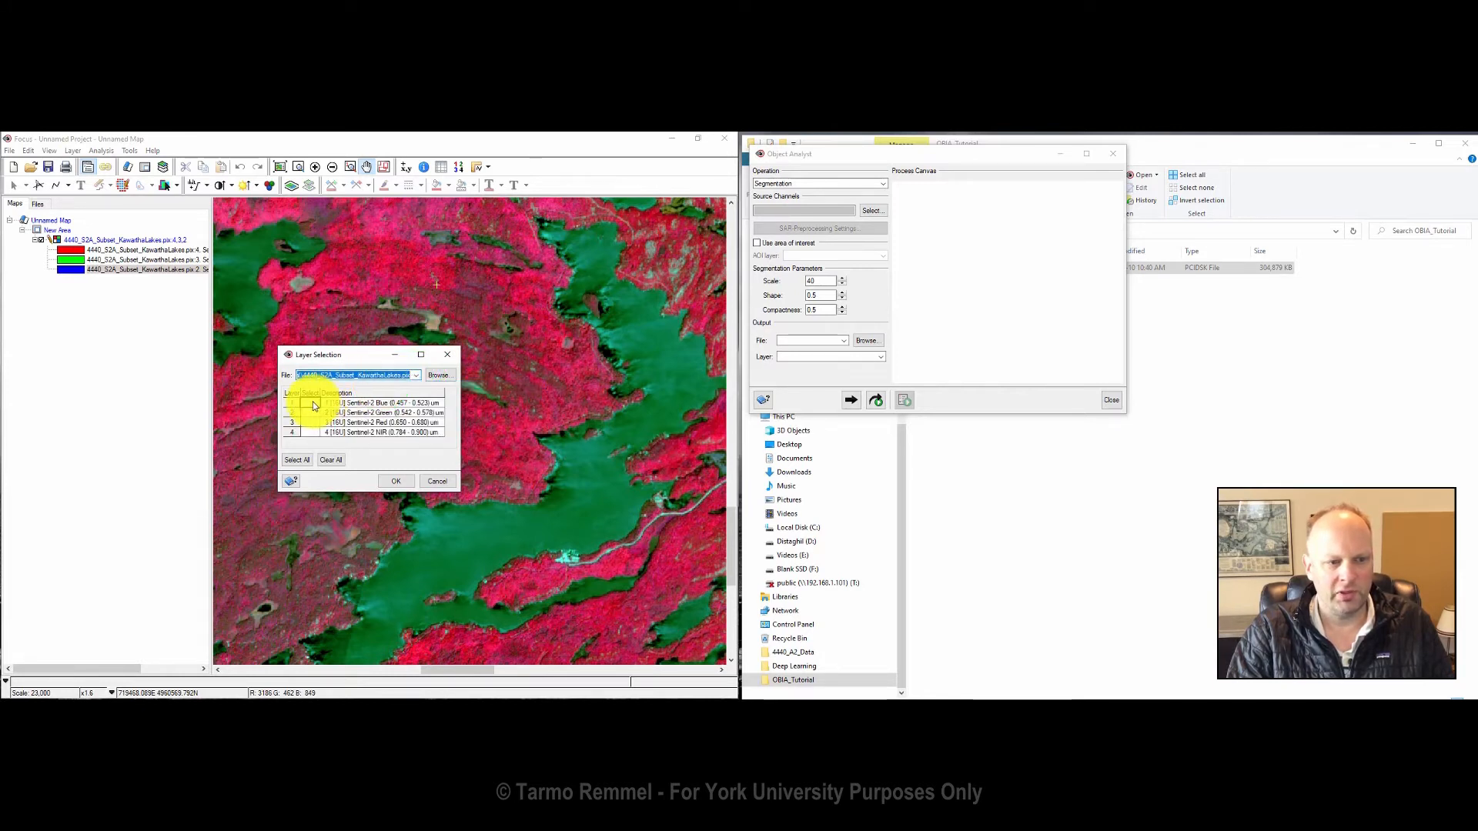
pyautogui.click(300, 460)
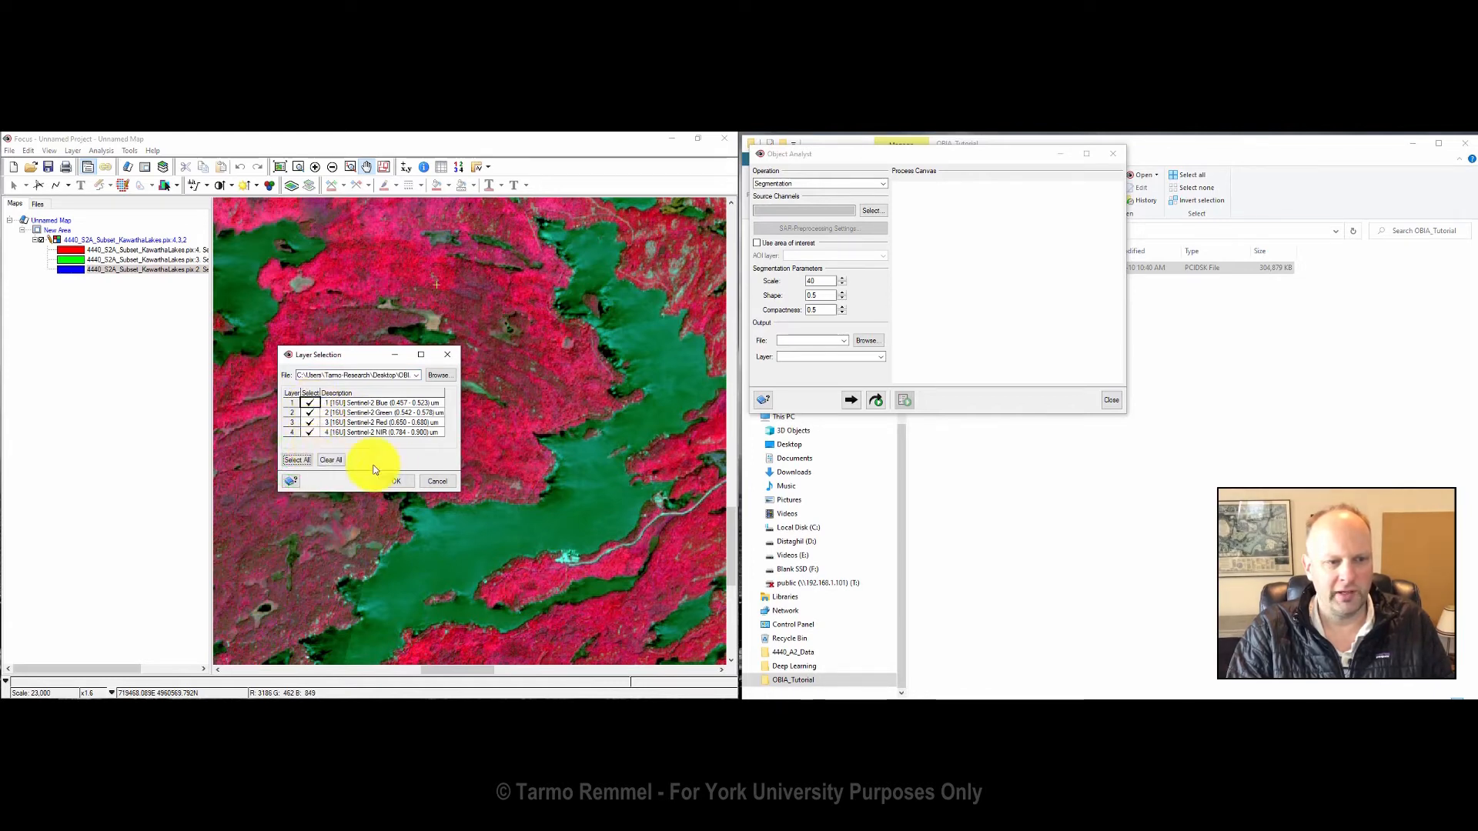
pyautogui.click(398, 482)
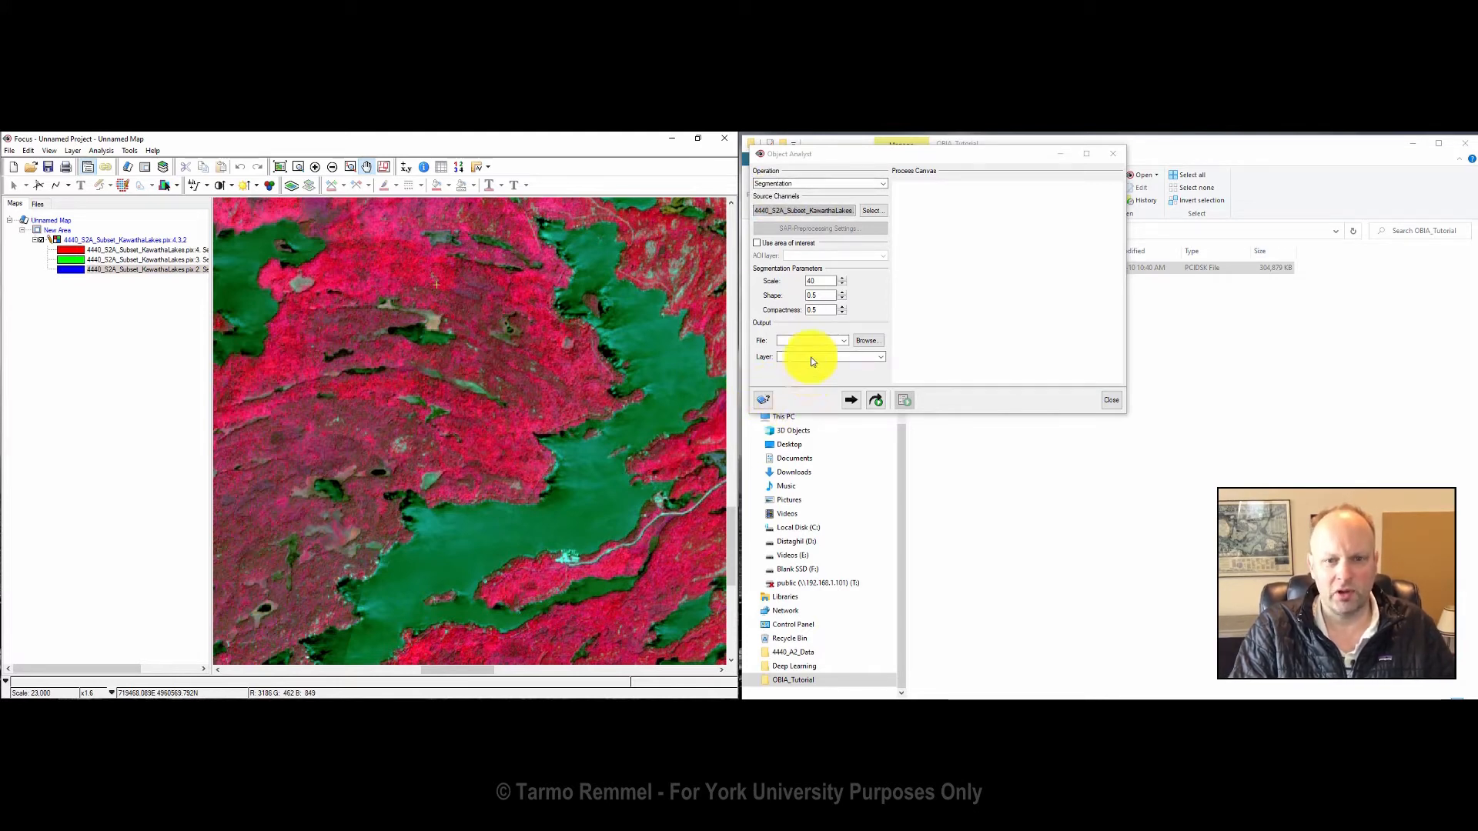
pyautogui.click(864, 341)
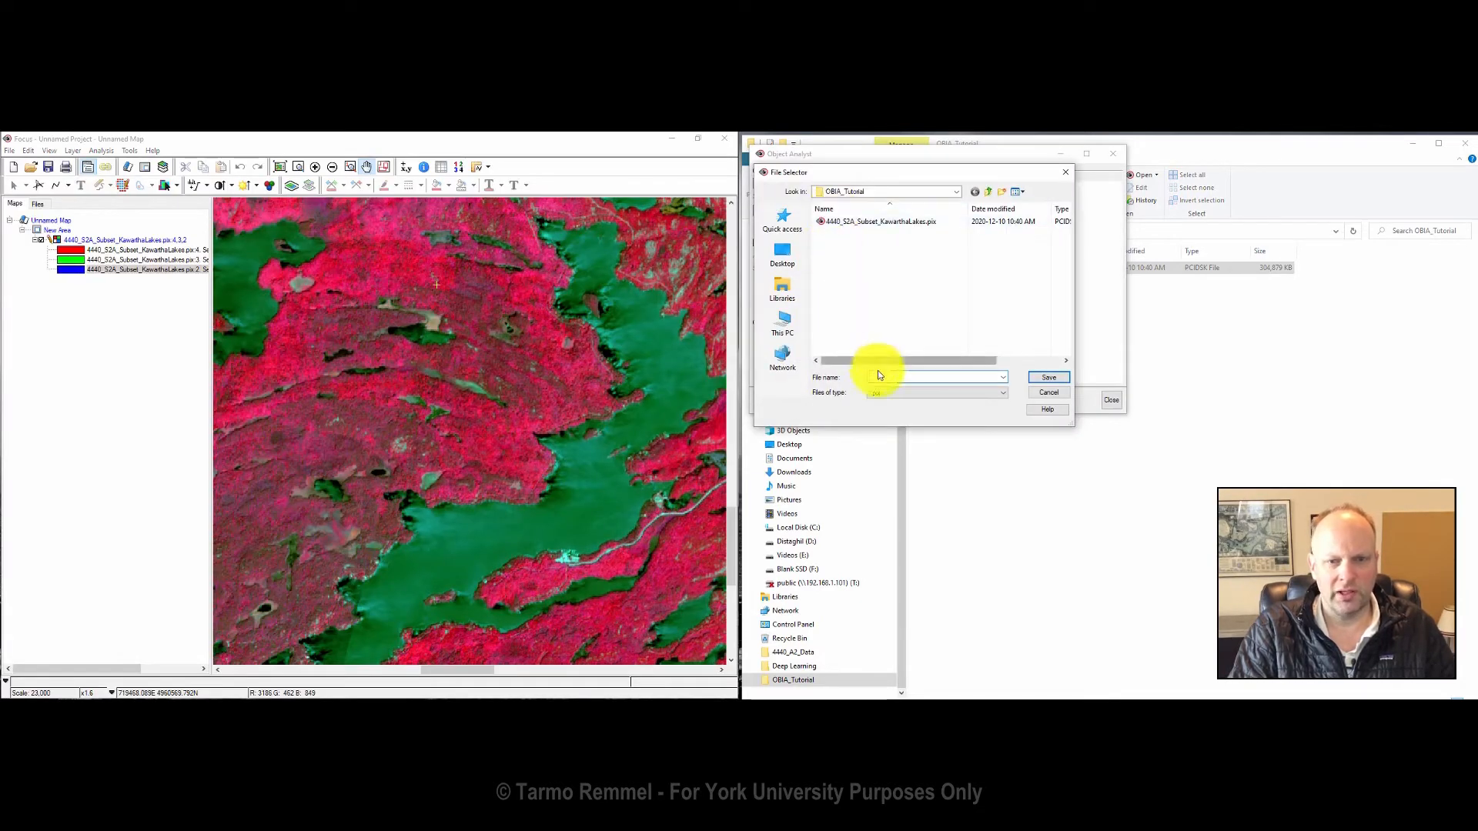
pyautogui.click(878, 376)
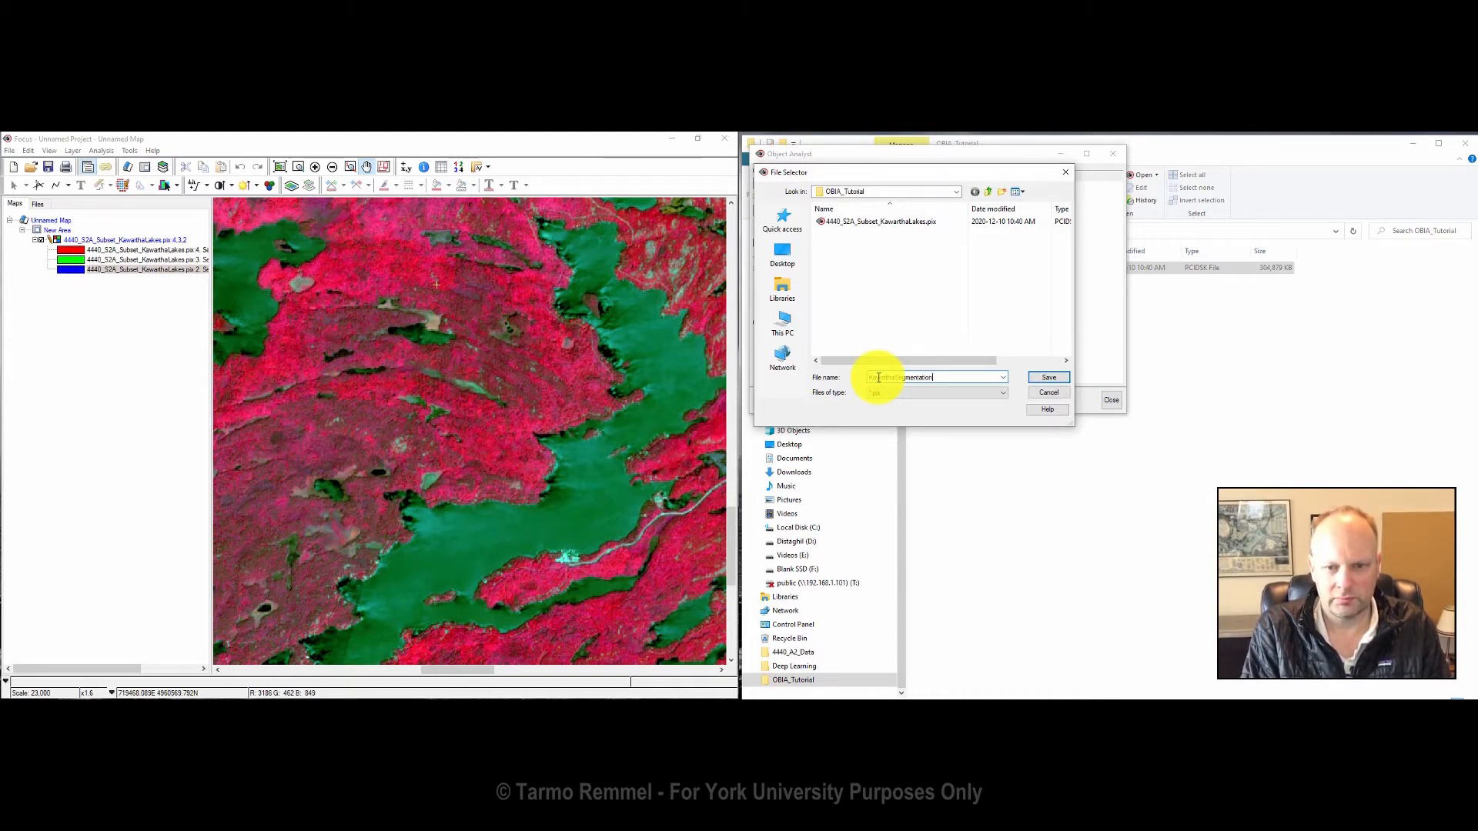
pyautogui.click(1035, 376)
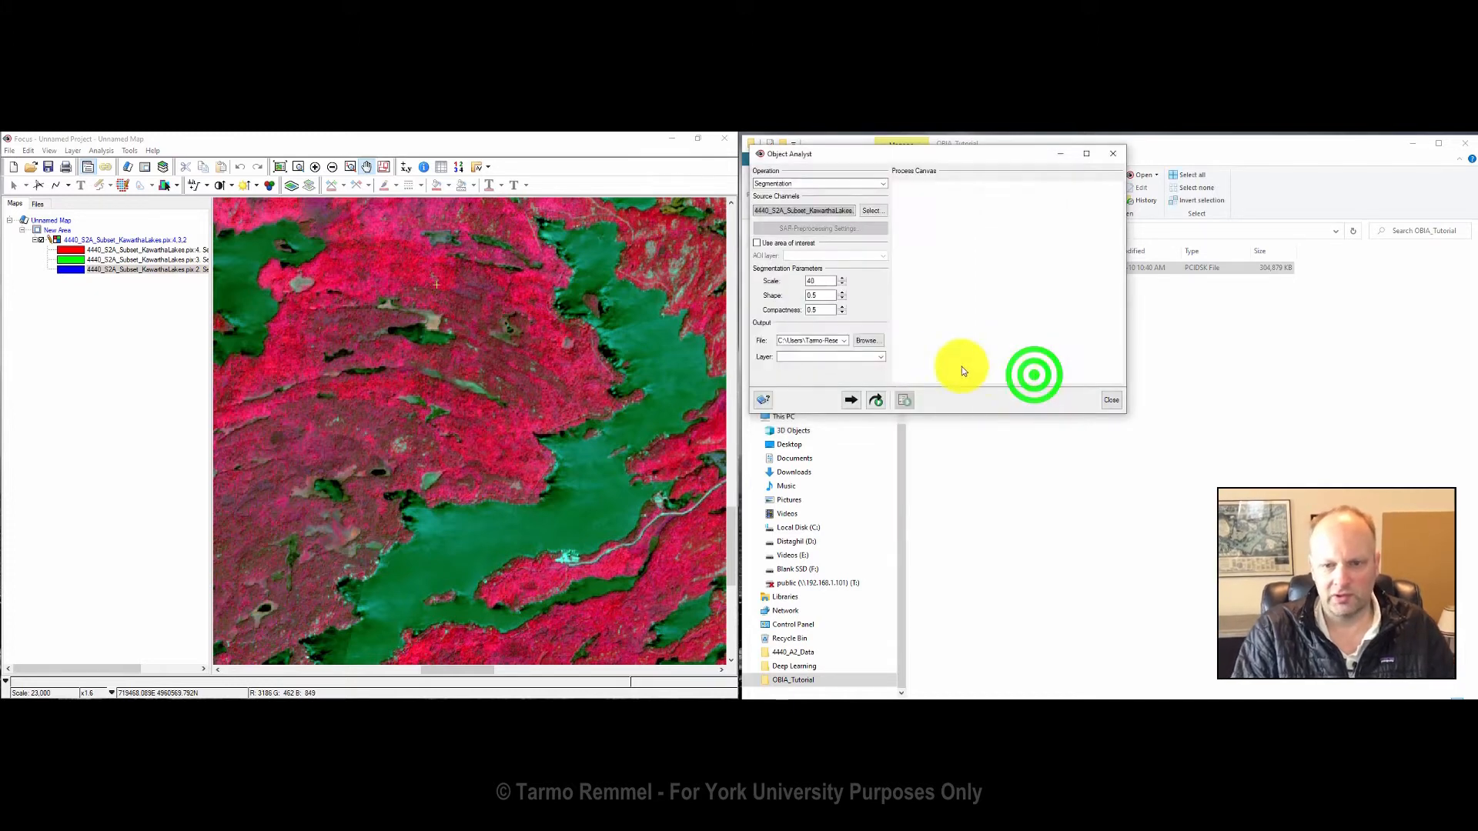
pyautogui.click(862, 354)
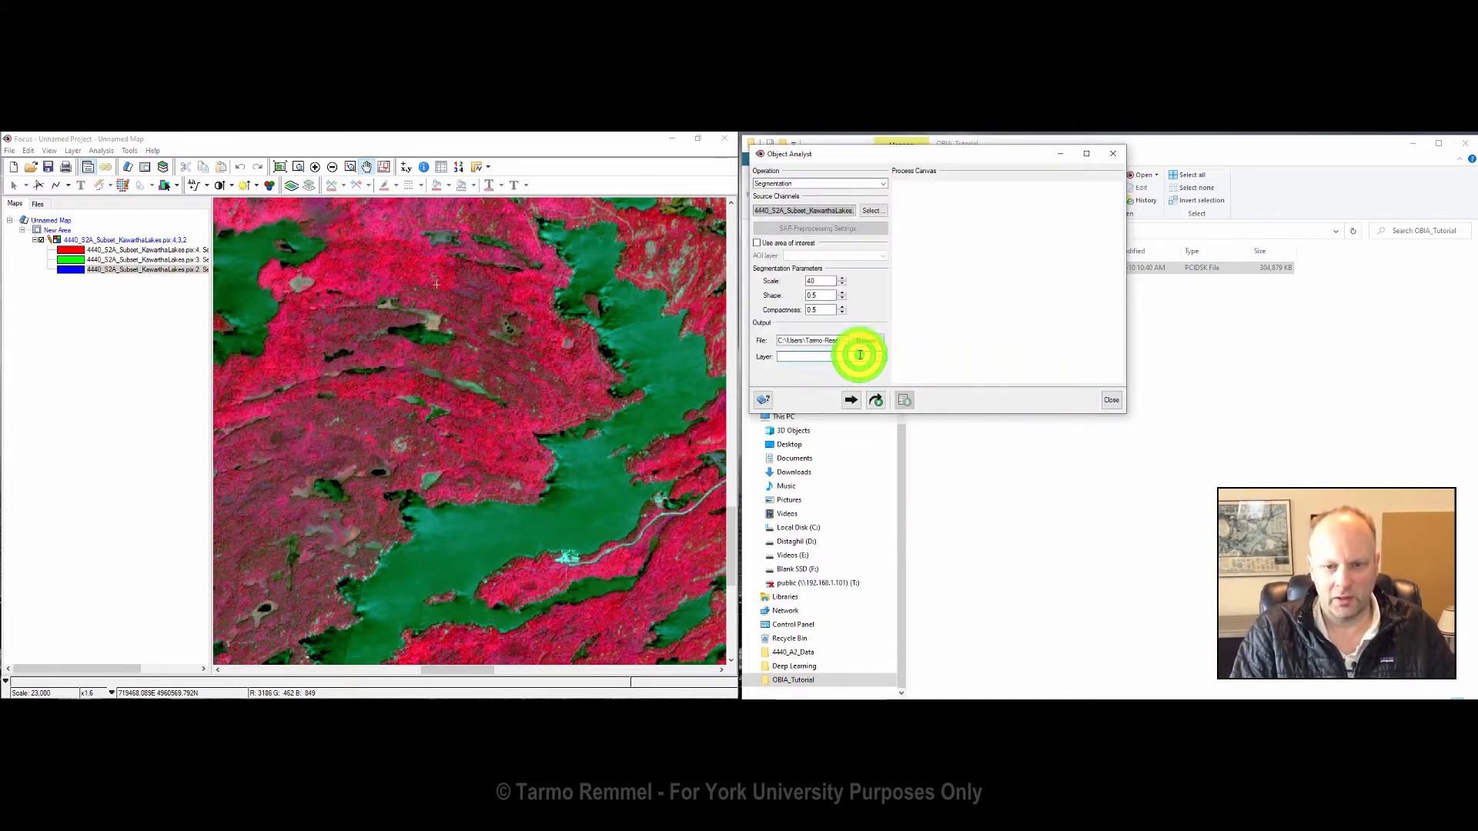
# Step: Set the segmentation output file to KawarthaOutput in the OBIA_Tutorial folder and name the output layer Segmentation
pyautogui.click(865, 340)
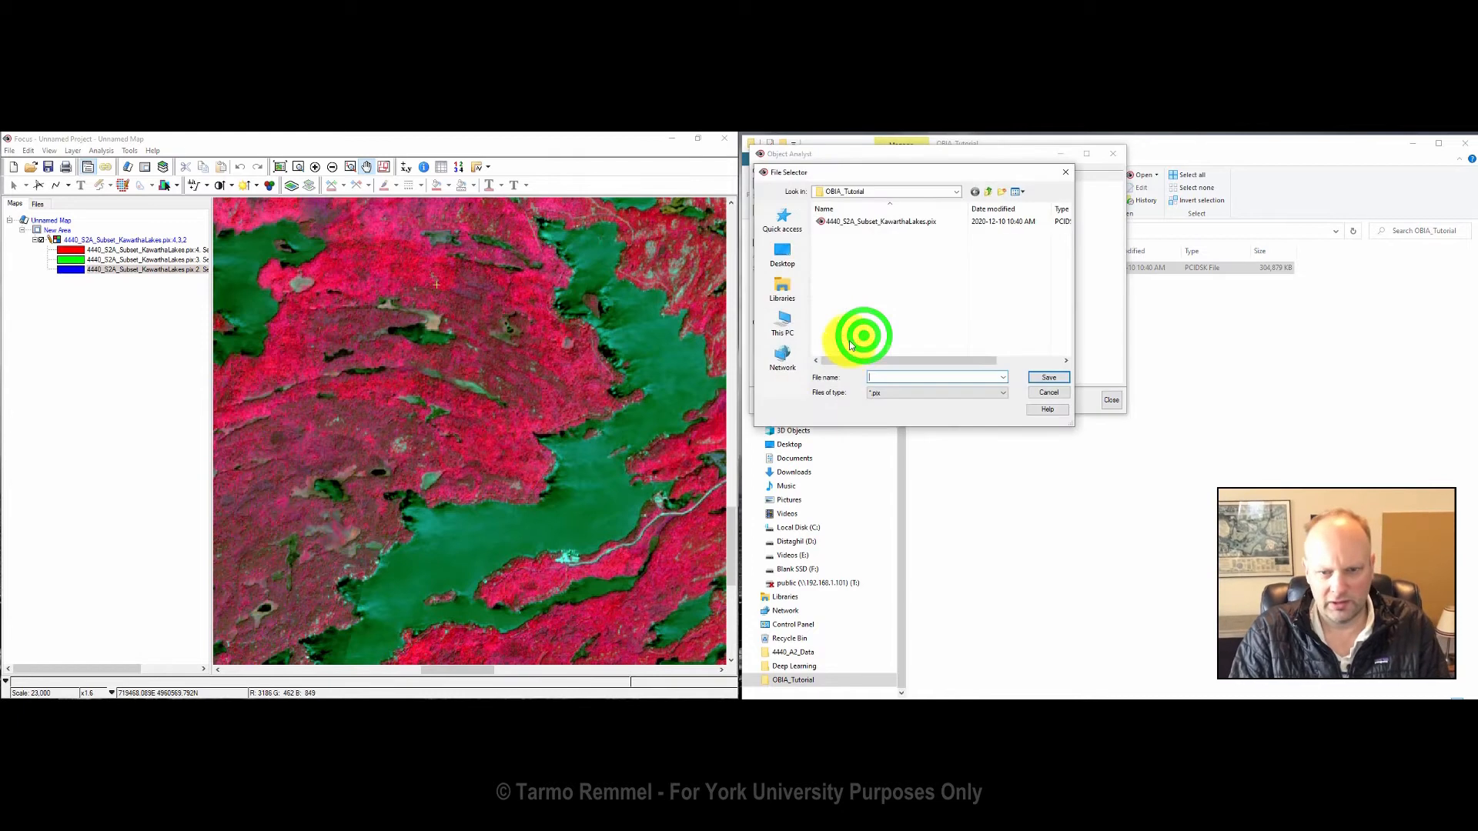
pyautogui.click(889, 377)
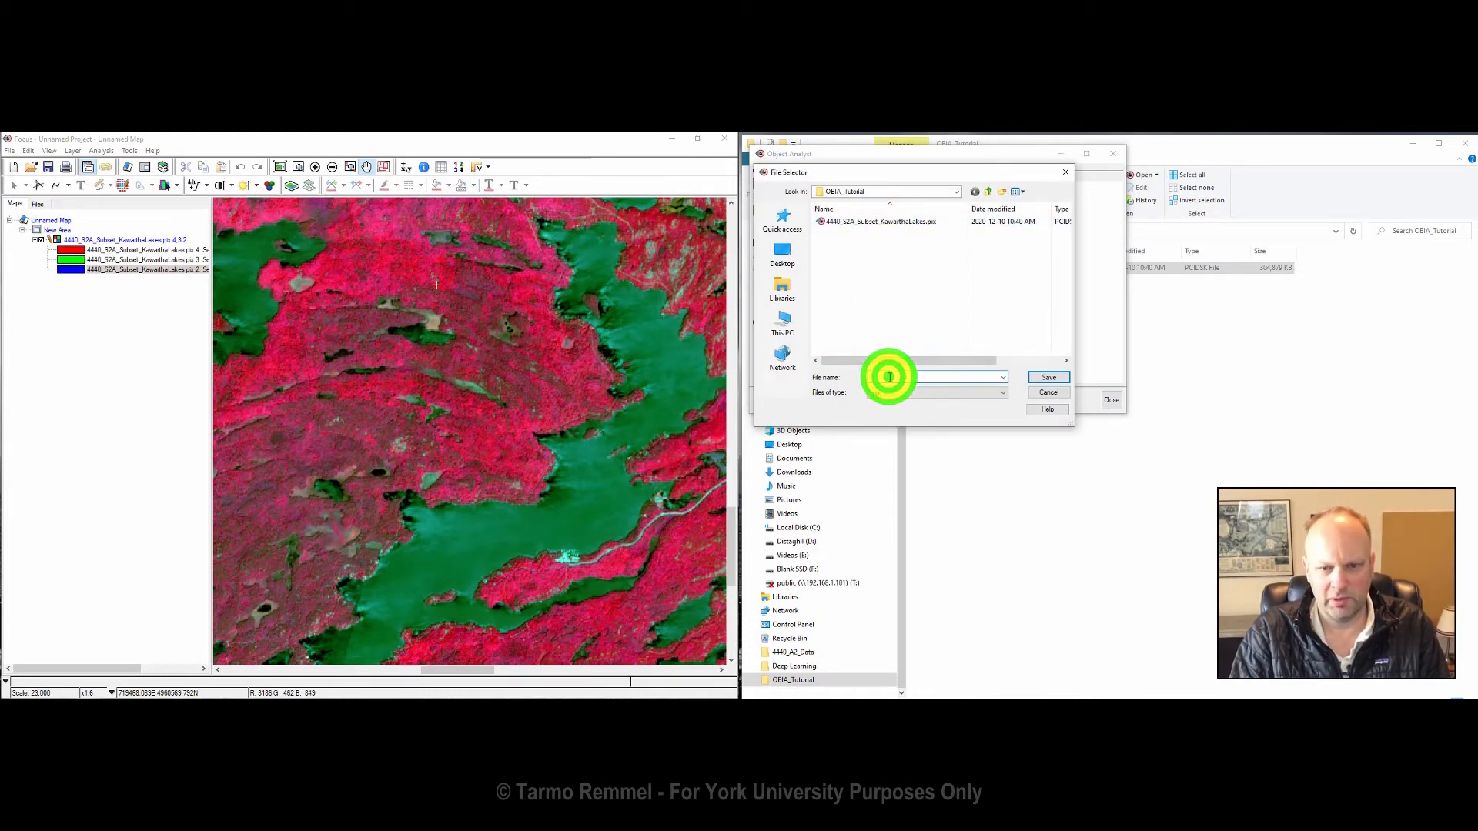
pyautogui.write('Kaw')
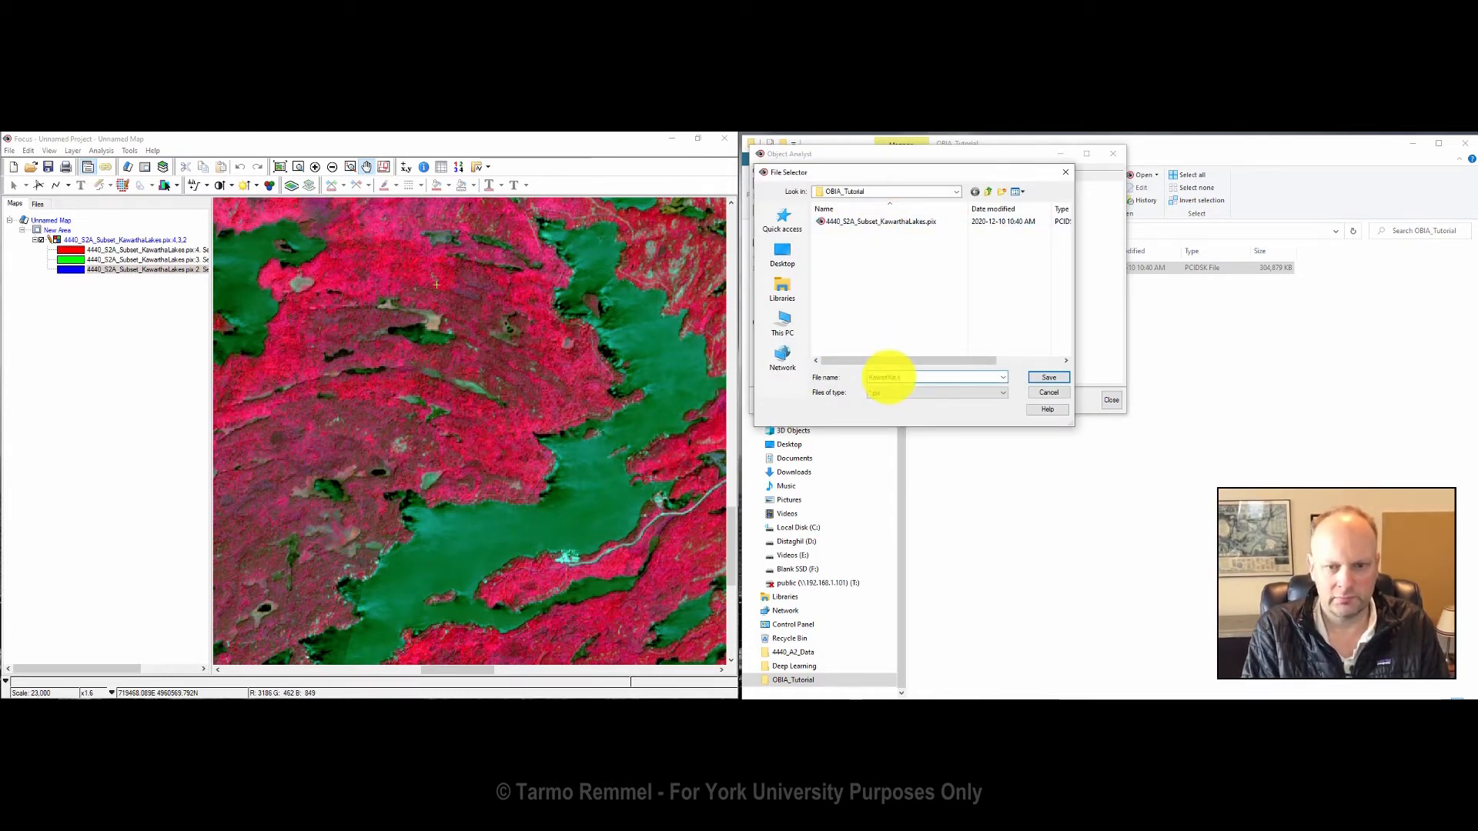
pyautogui.write('arthaOut')
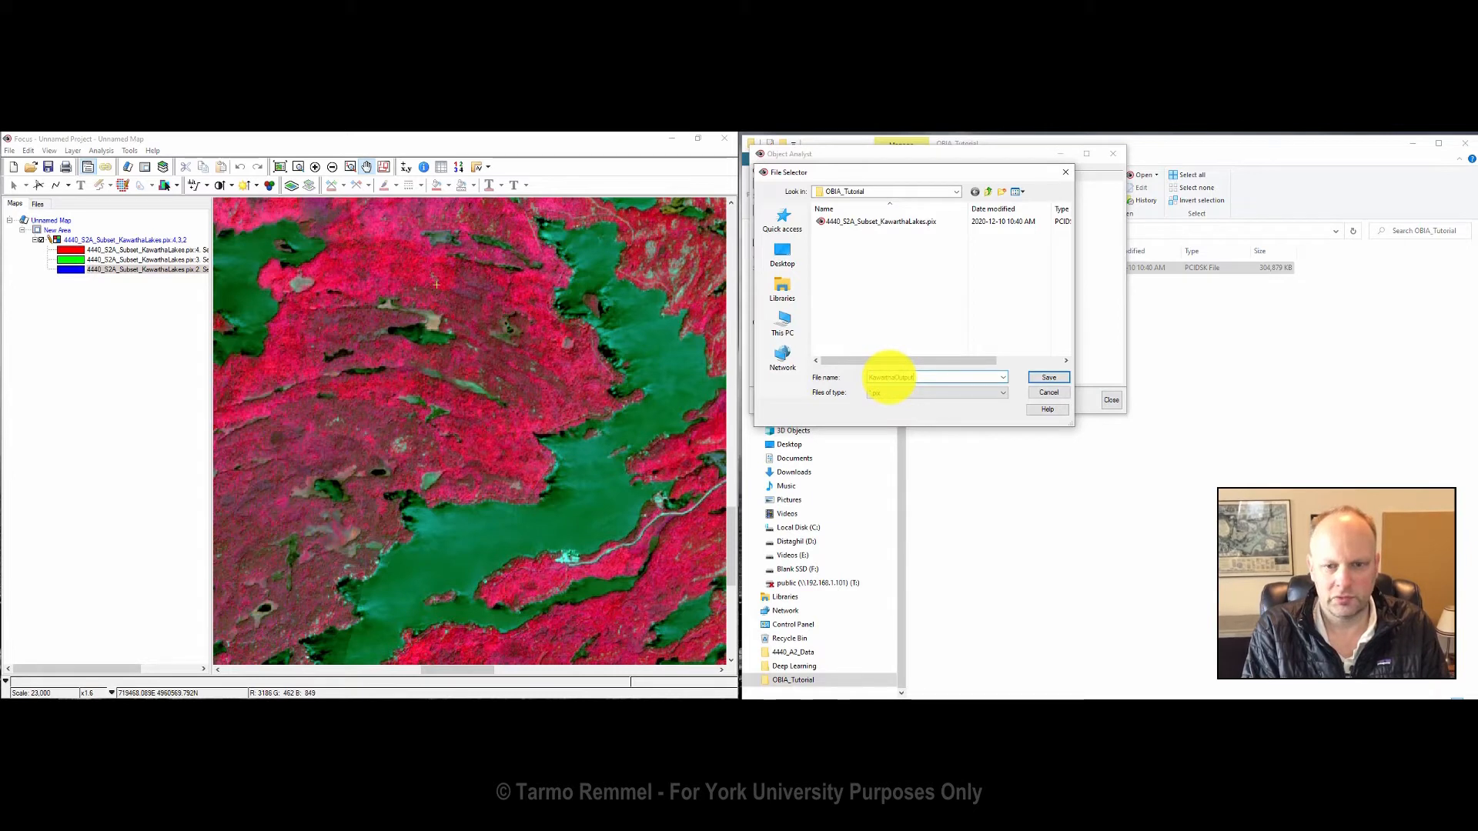
pyautogui.write('put')
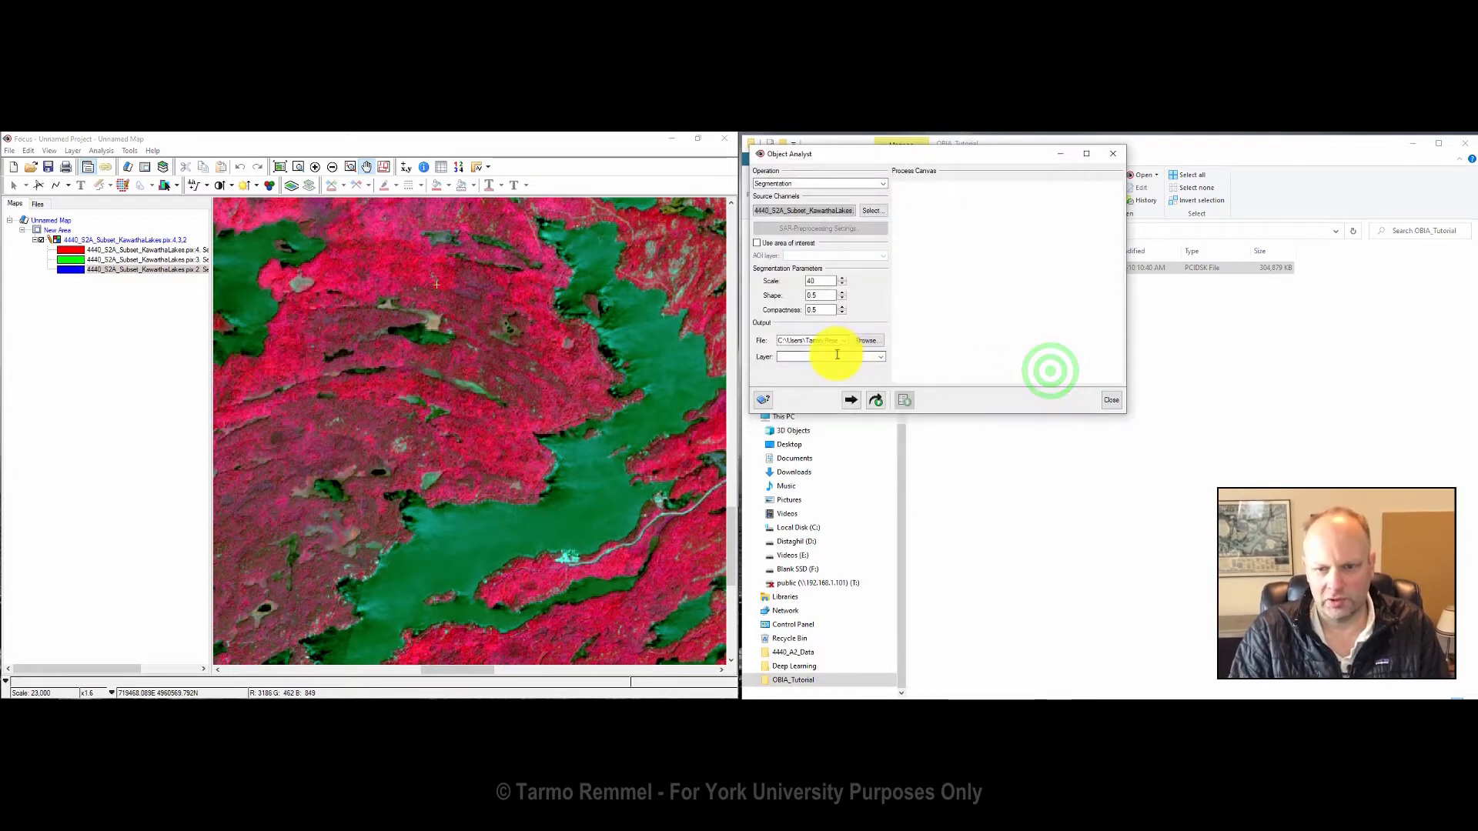
pyautogui.click(835, 357)
pyautogui.write('Segm')
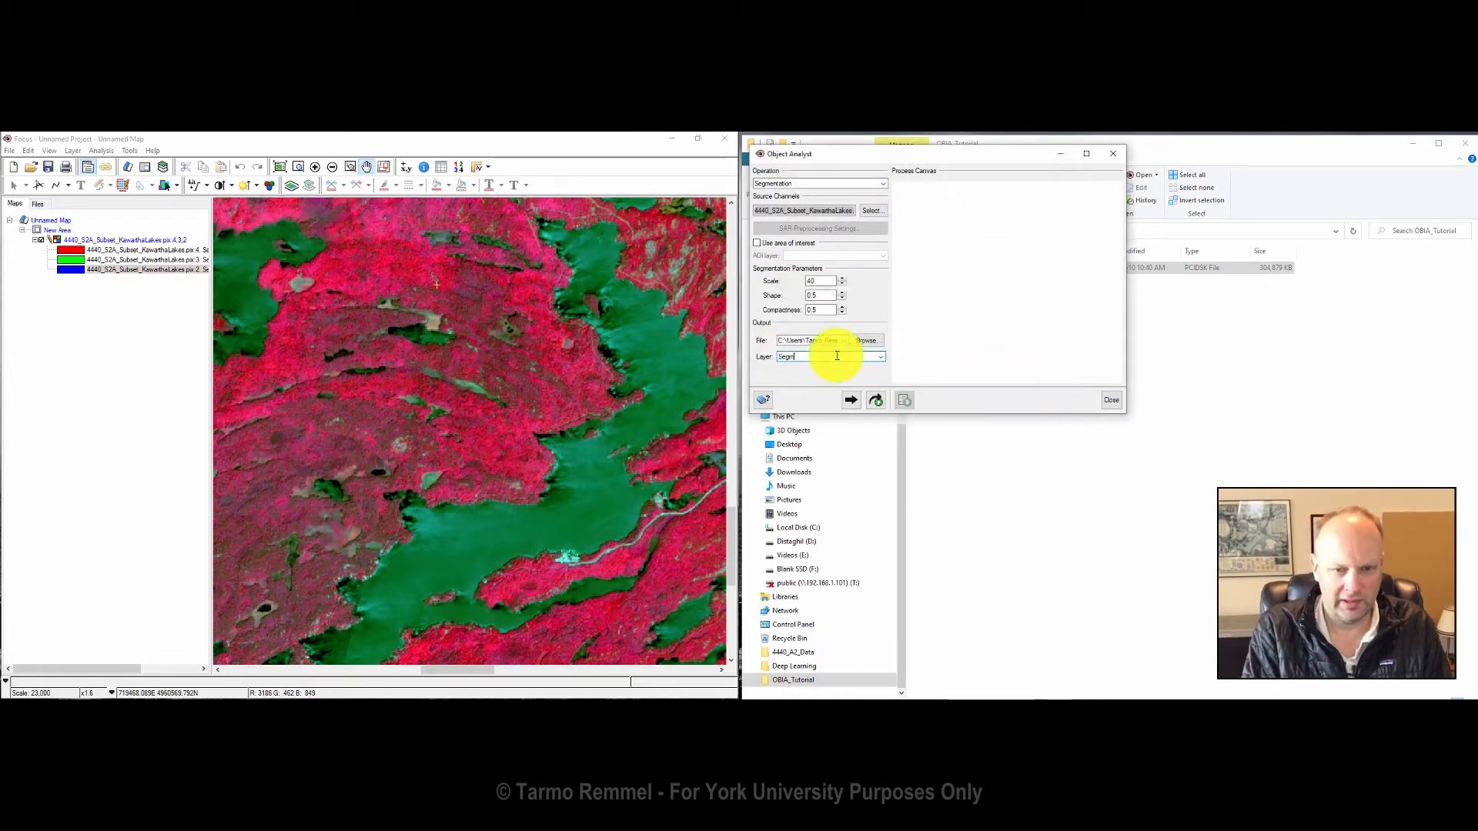
pyautogui.write('entation')
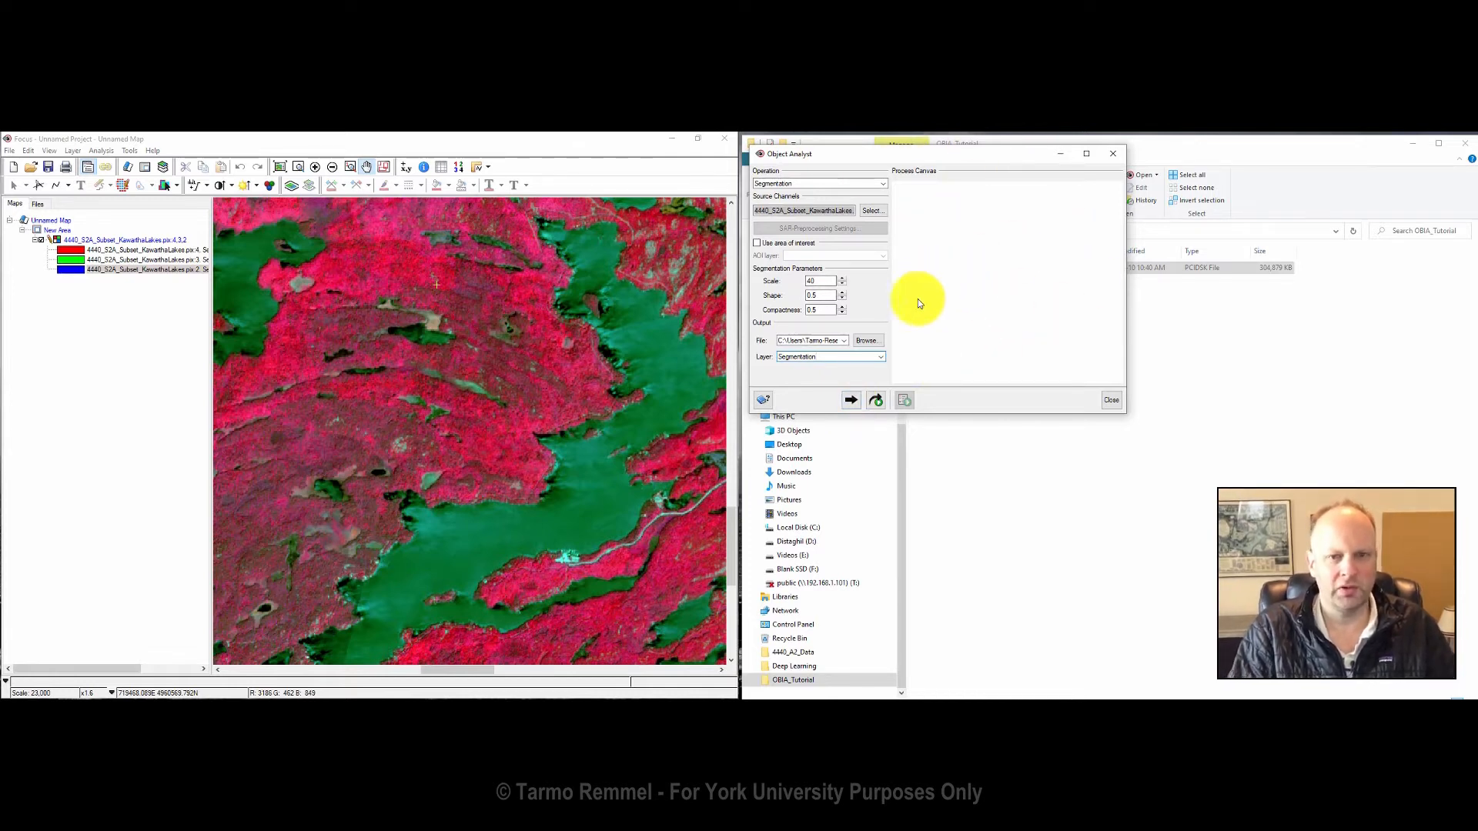
# Step: Add the configured segmentation to the process canvas and run it
pyautogui.click(879, 402)
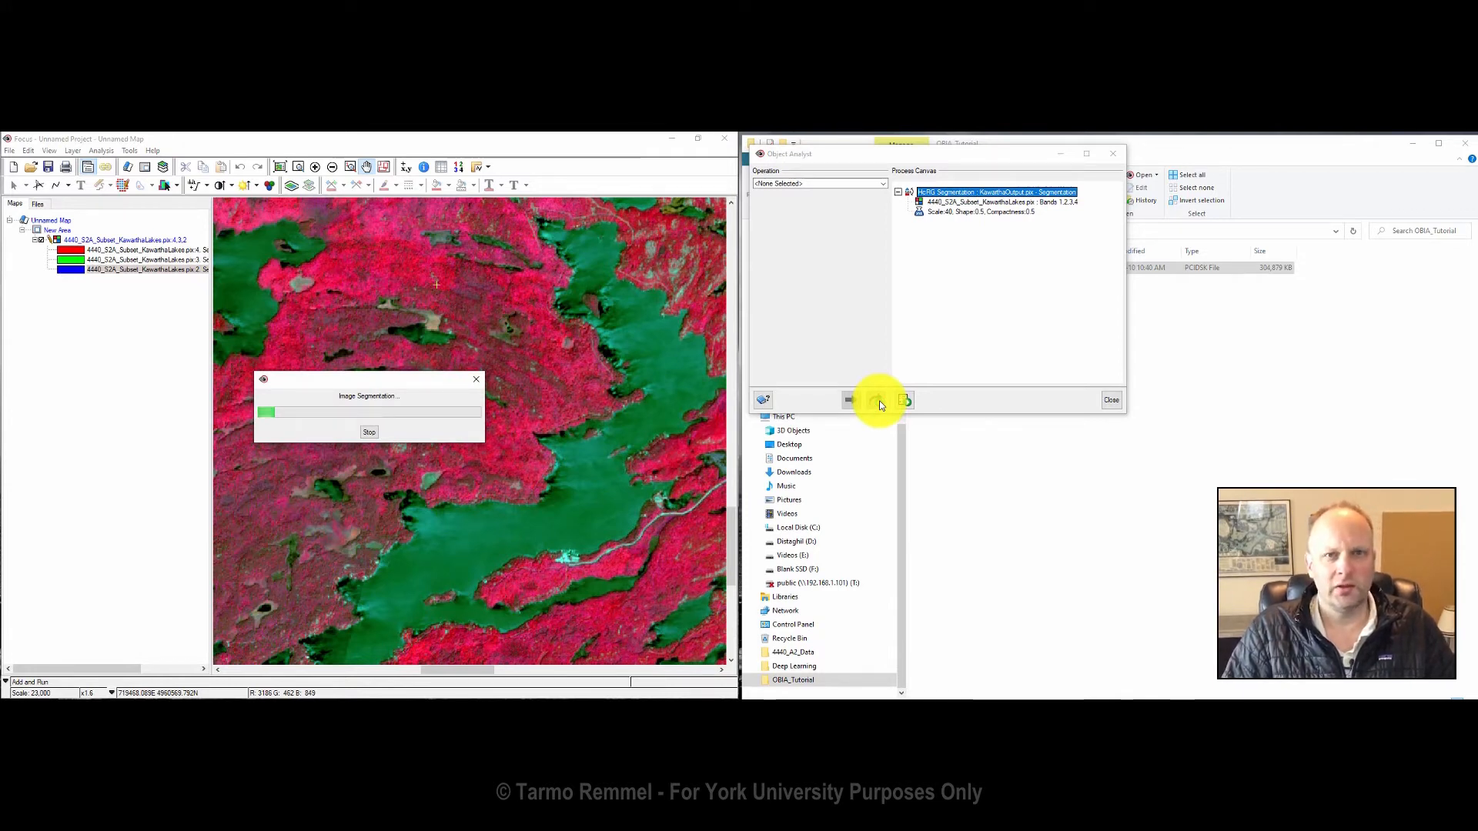
pyautogui.click(879, 402)
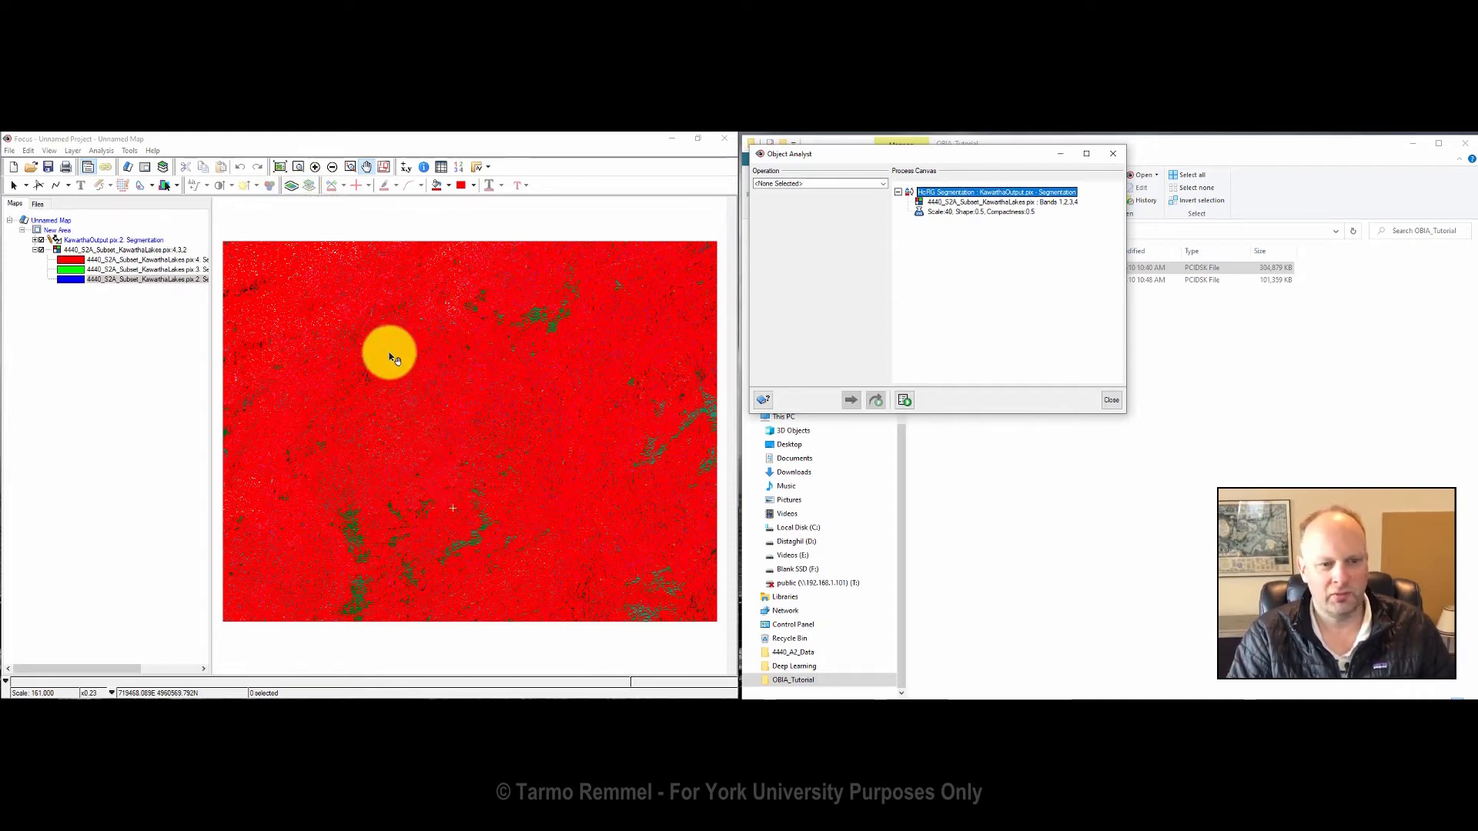
# Step: Examine the segment boundaries at close range over the lake, shoreline, small ponds and road
pyautogui.click(298, 167)
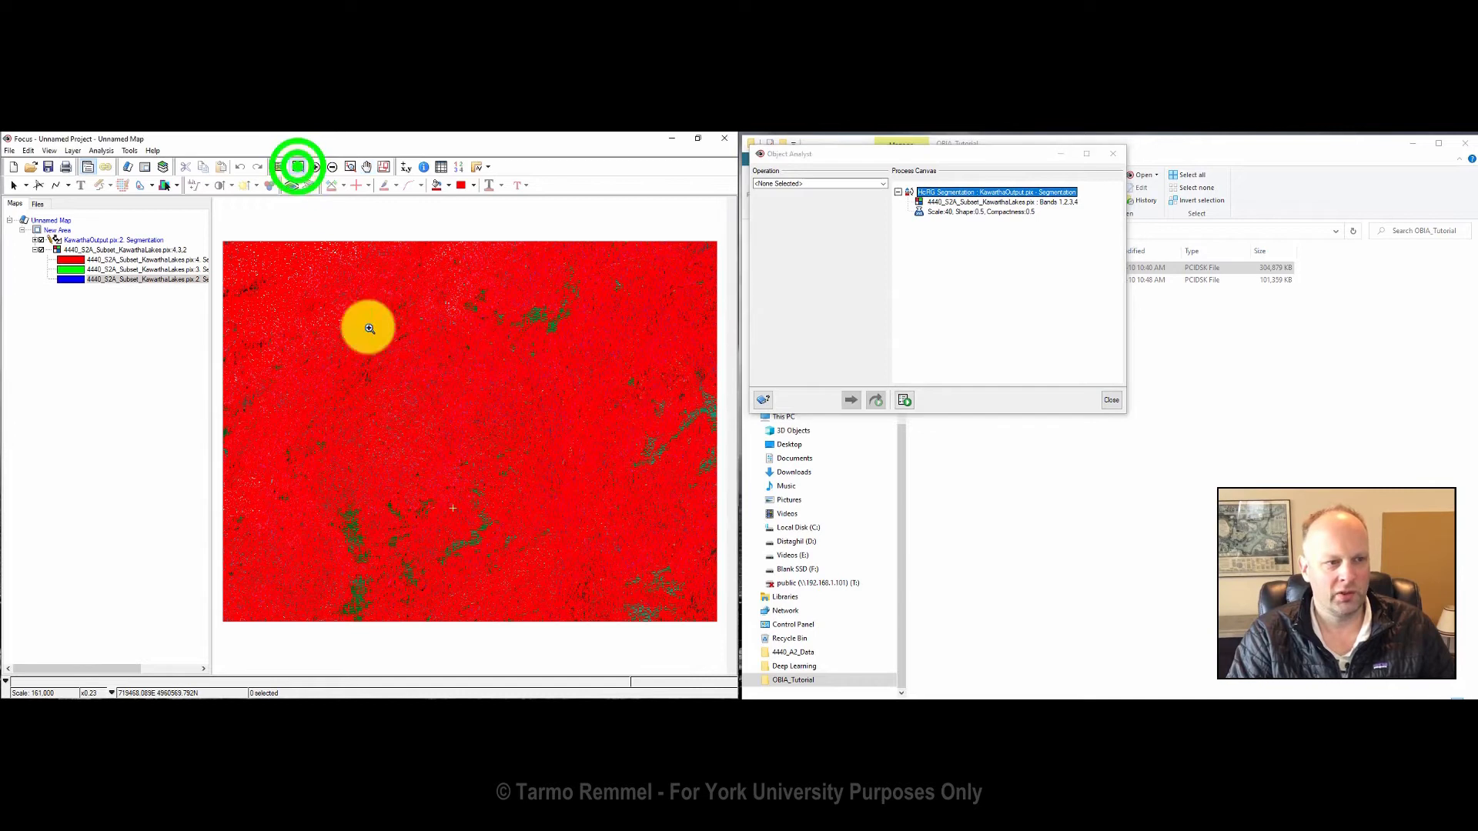
pyautogui.moveTo(429, 528); pyautogui.dragTo(468, 552)
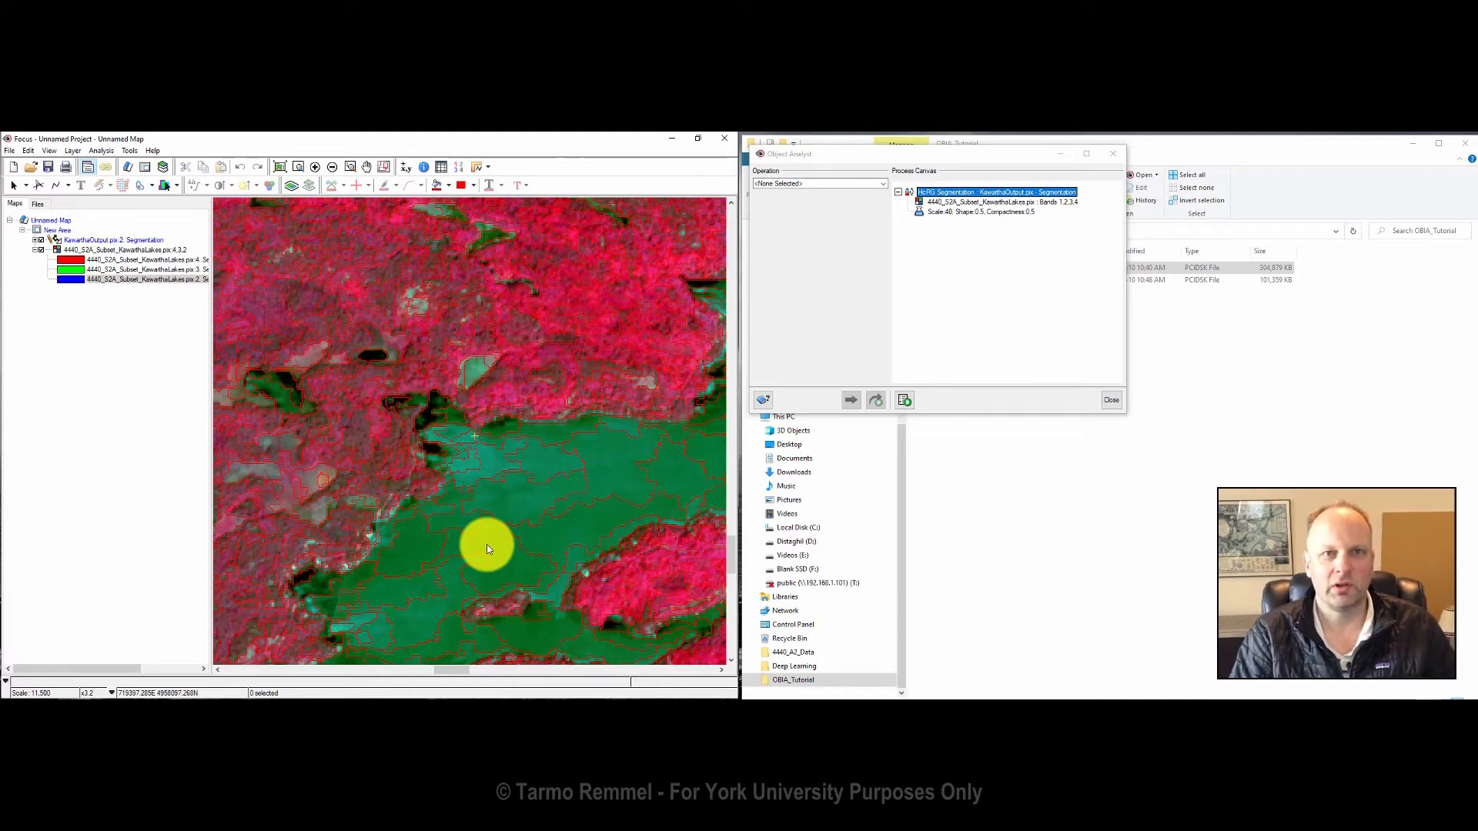
pyautogui.click(299, 167)
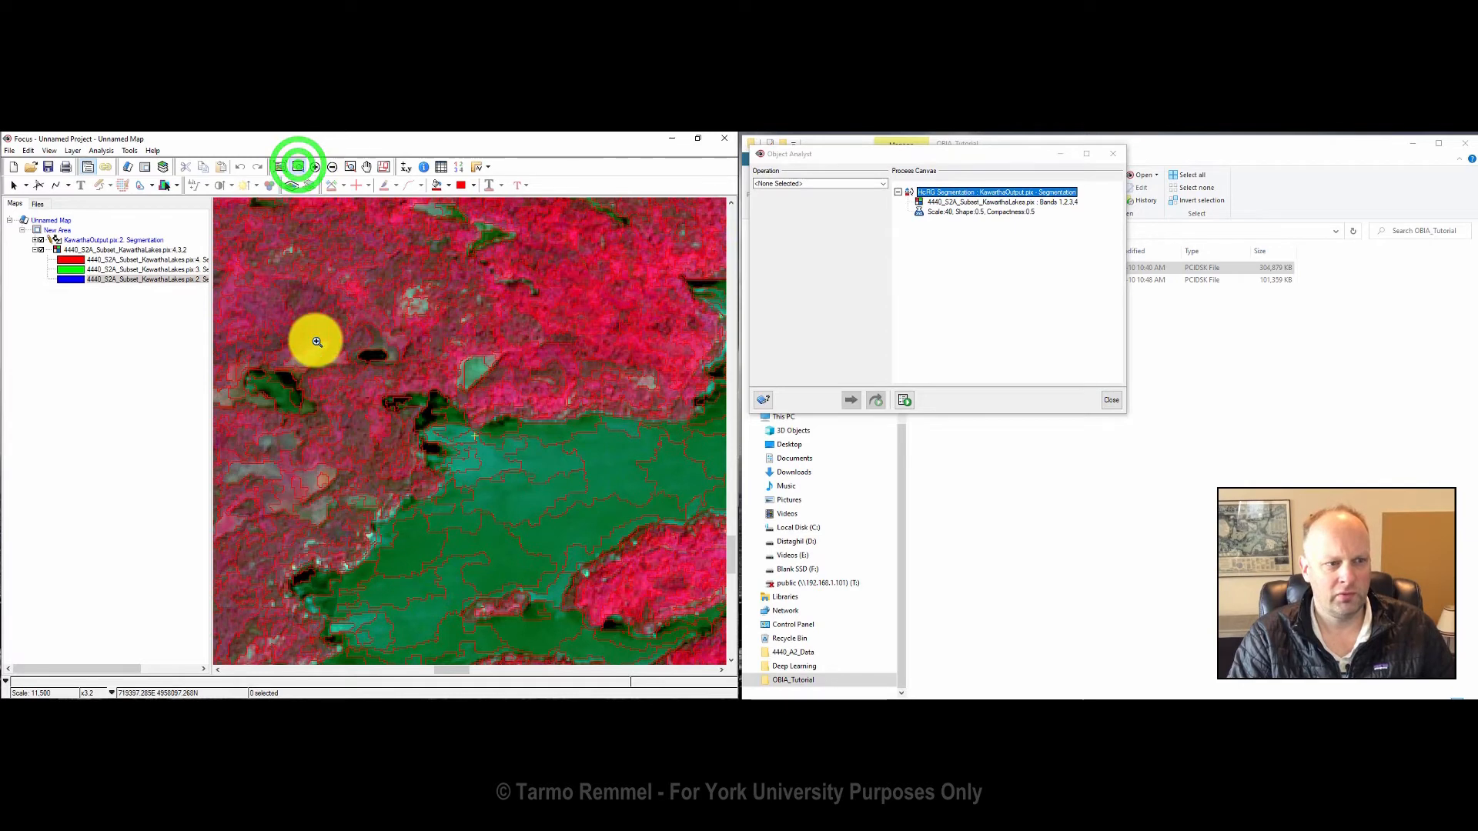
pyautogui.moveTo(325, 295); pyautogui.dragTo(582, 530)
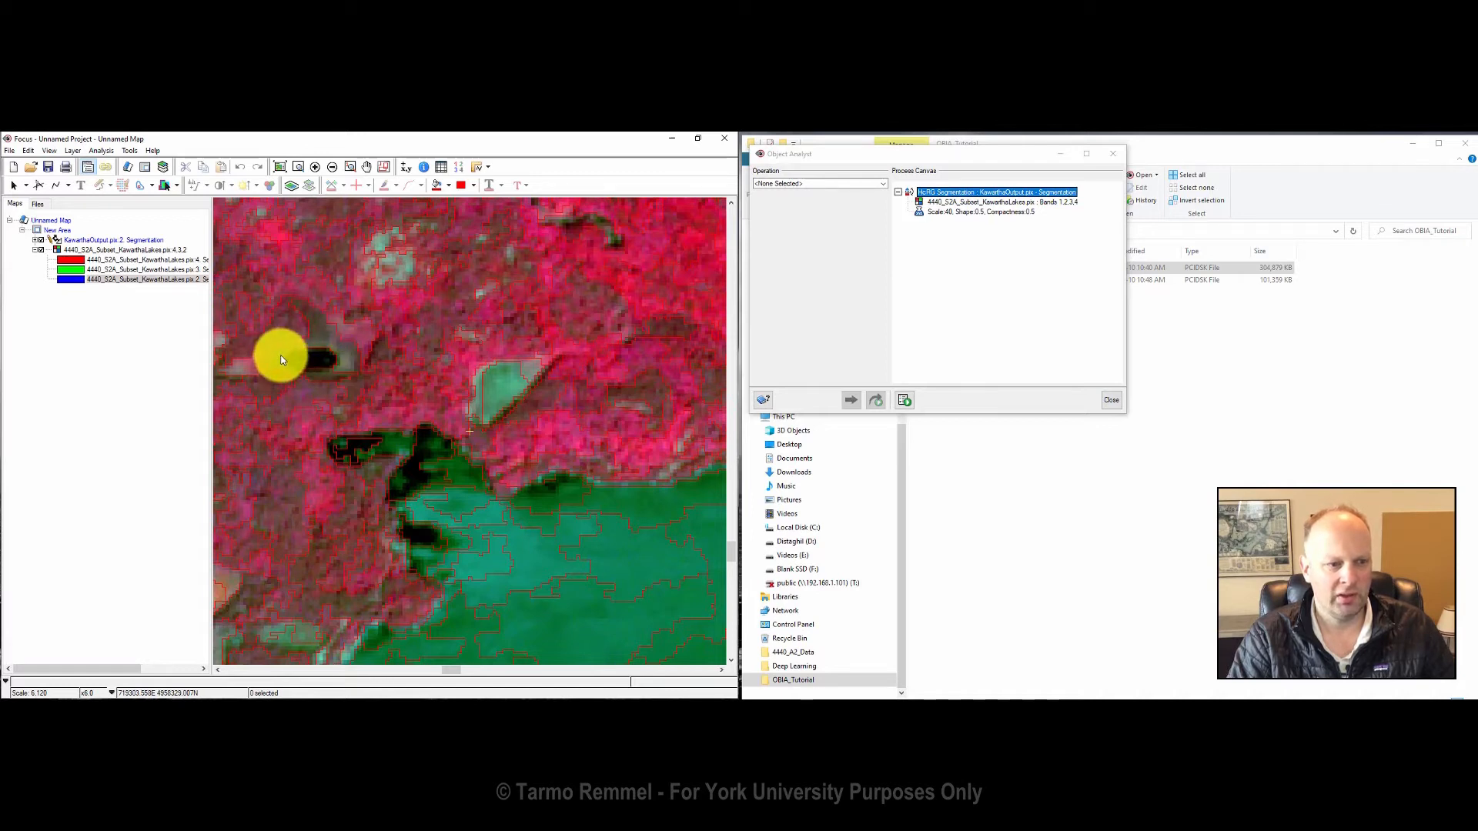
pyautogui.click(365, 167)
pyautogui.moveTo(561, 465); pyautogui.dragTo(307, 279)
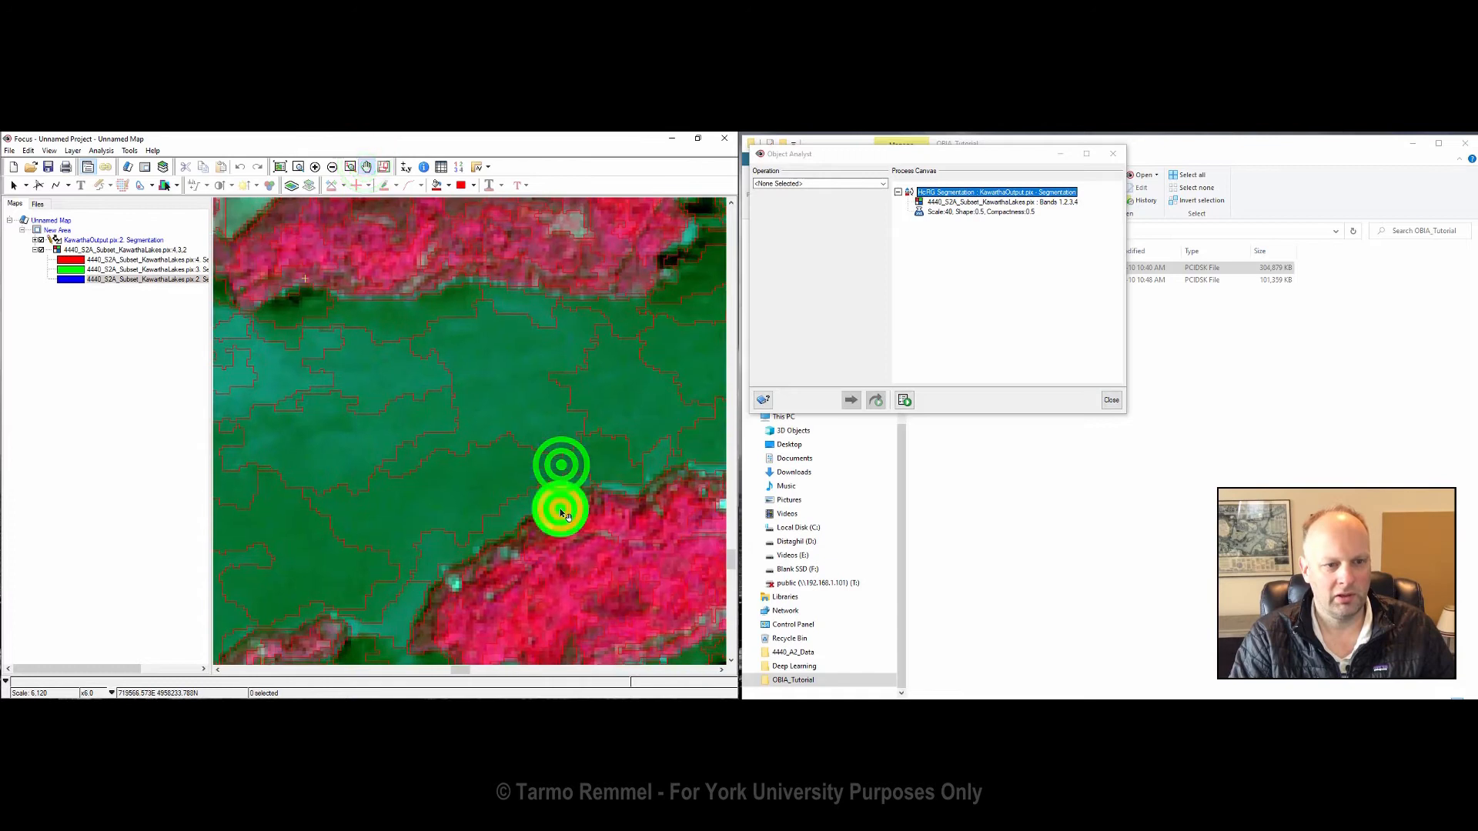
pyautogui.moveTo(563, 515); pyautogui.dragTo(409, 366)
pyautogui.moveTo(635, 477); pyautogui.dragTo(399, 518)
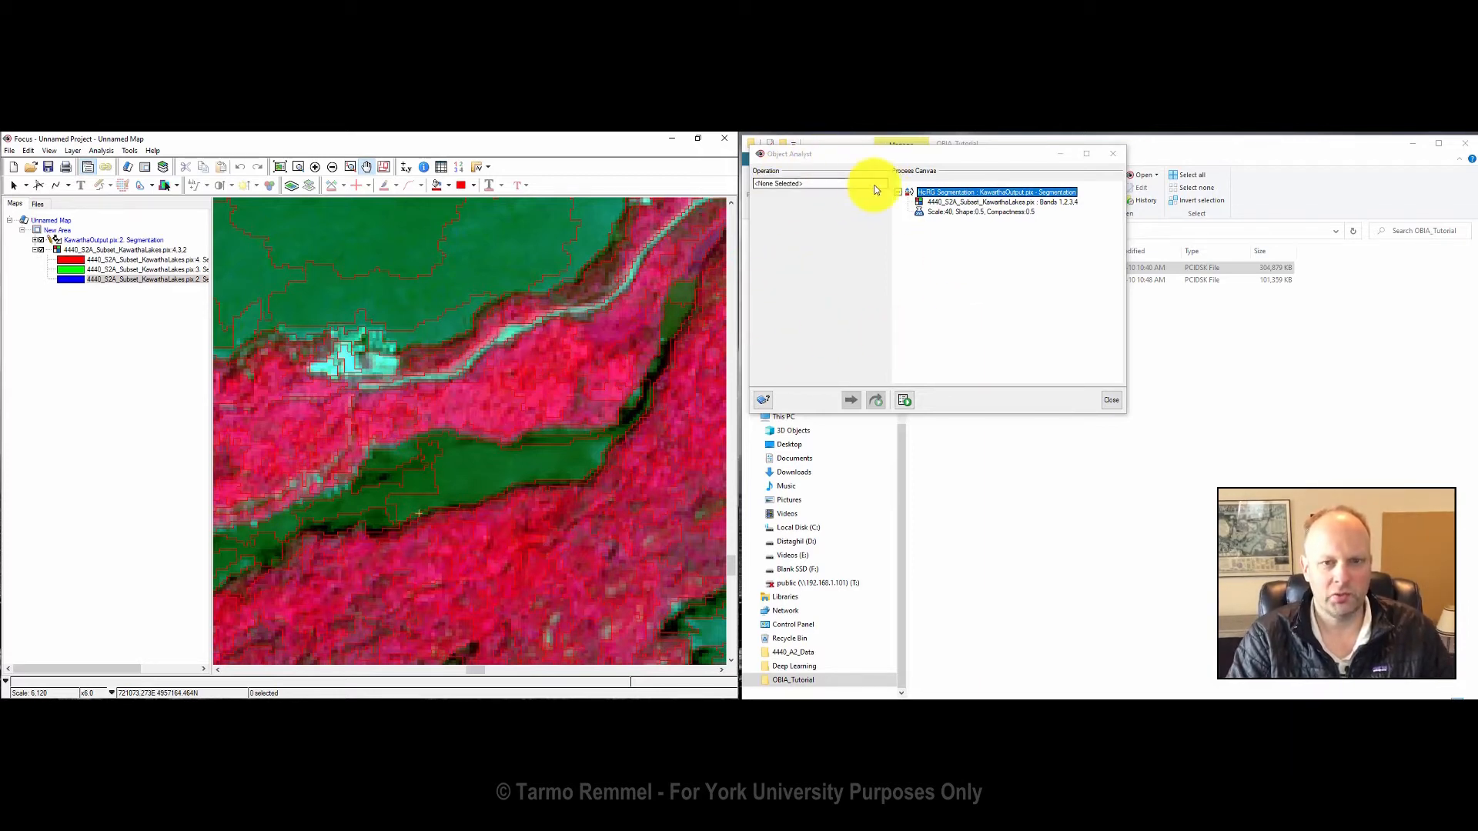
# Step: Choose the Attribute Calculation operation with all four Sentinel-2 bands as source channels and the KawarthaOutput Segmentation layer as segmented vector layer
pyautogui.click(885, 185)
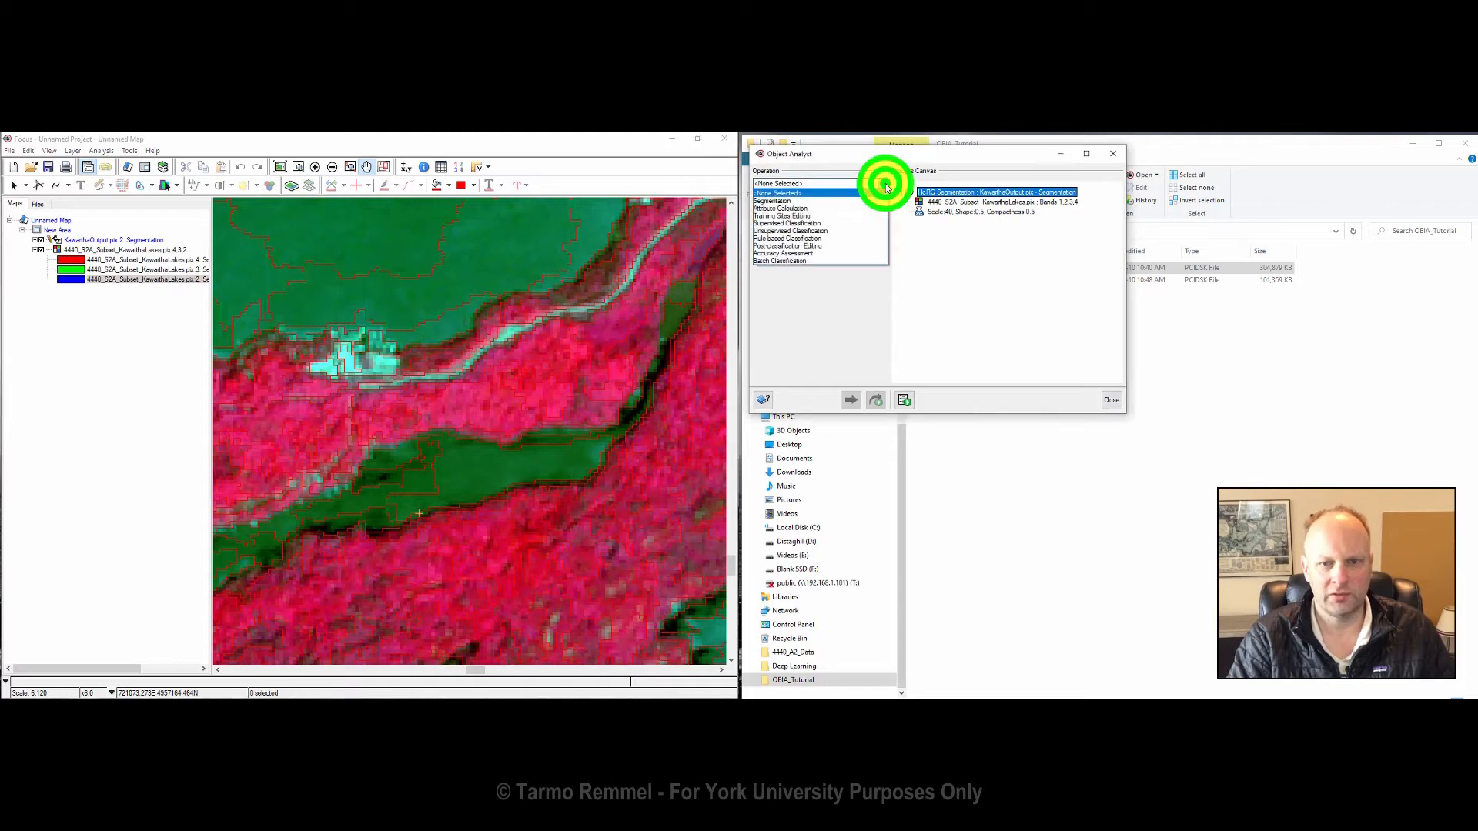
pyautogui.click(815, 210)
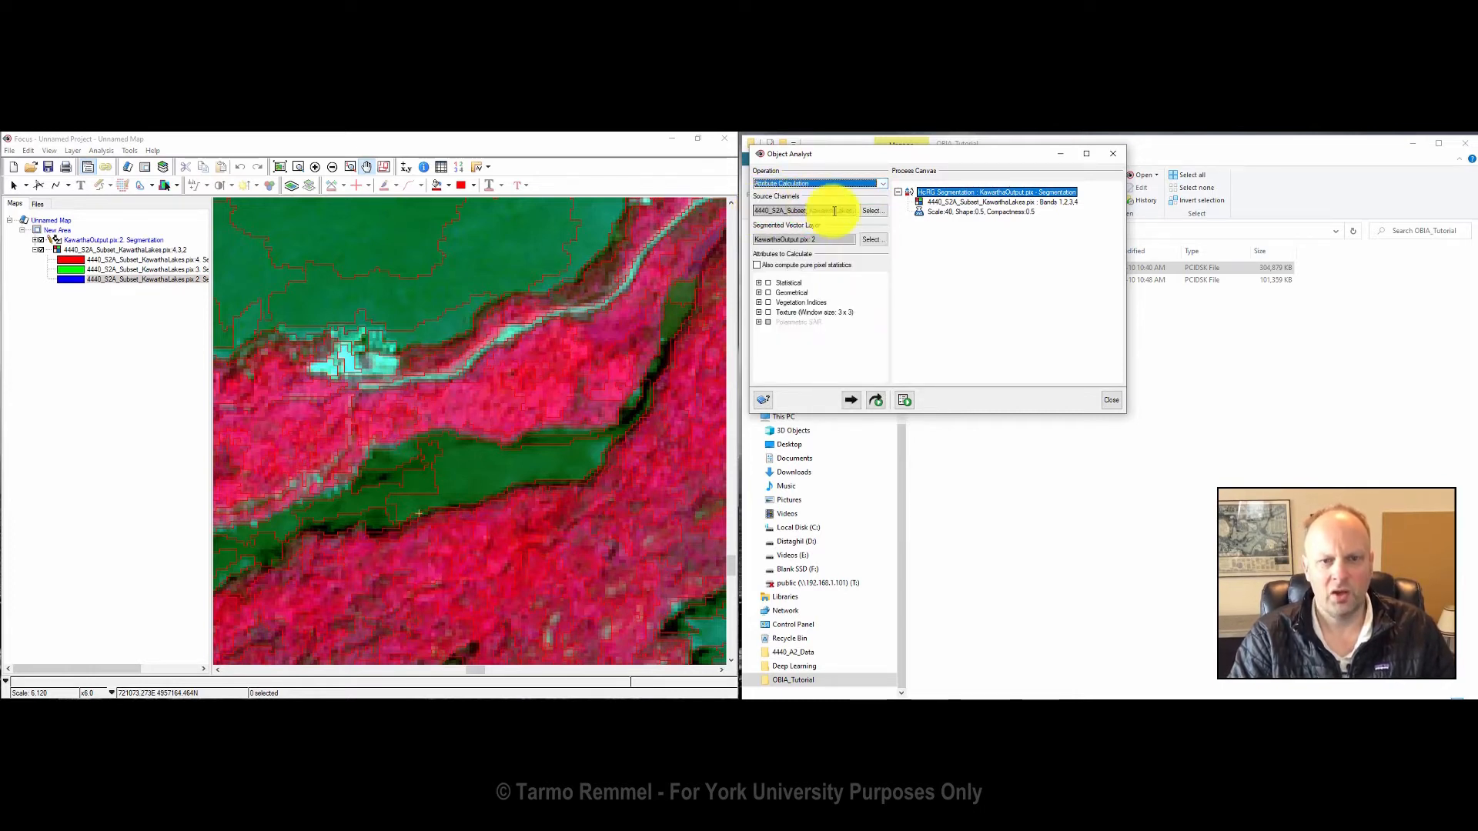
pyautogui.click(872, 212)
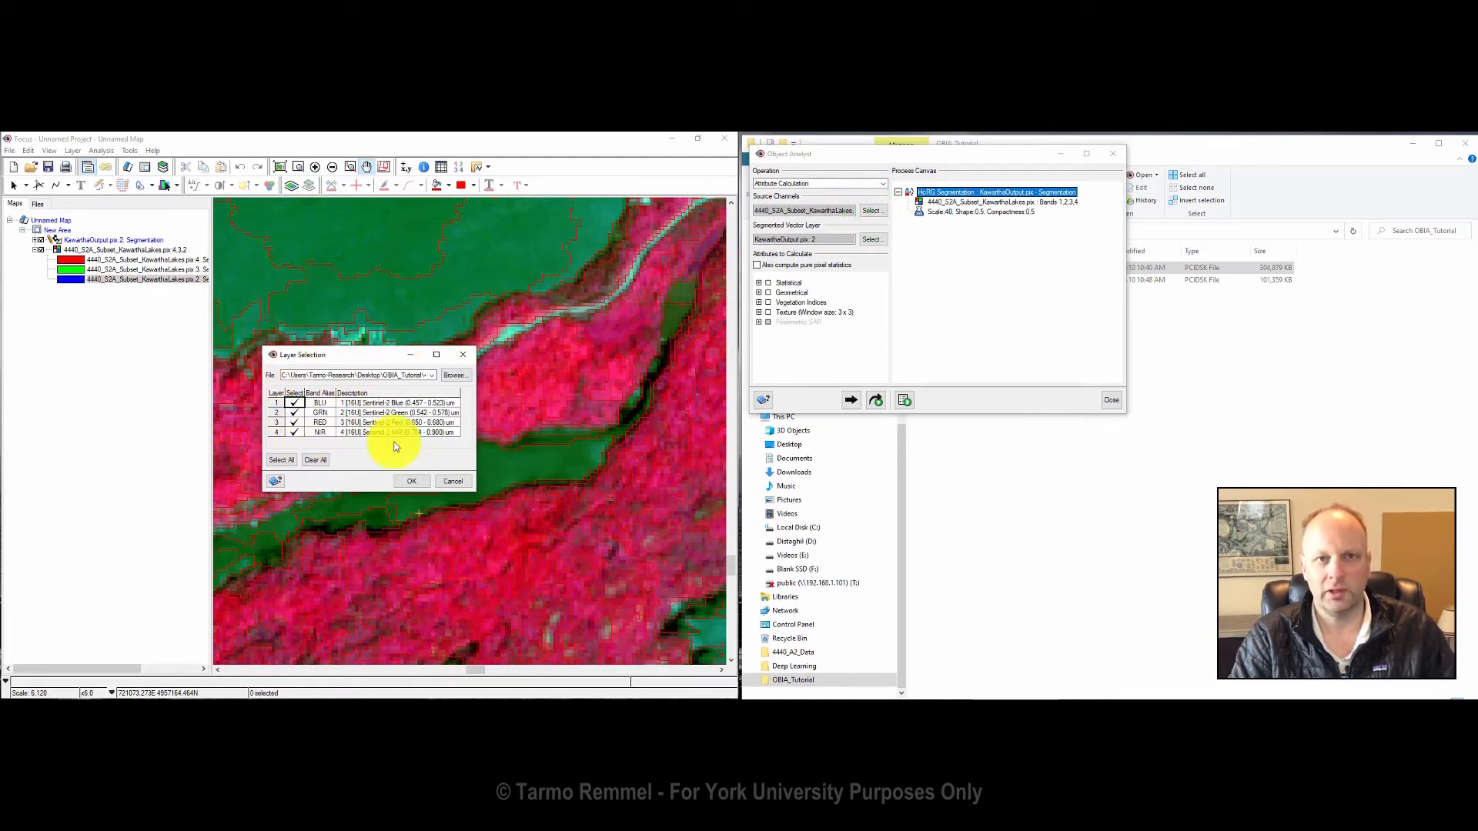
pyautogui.click(414, 481)
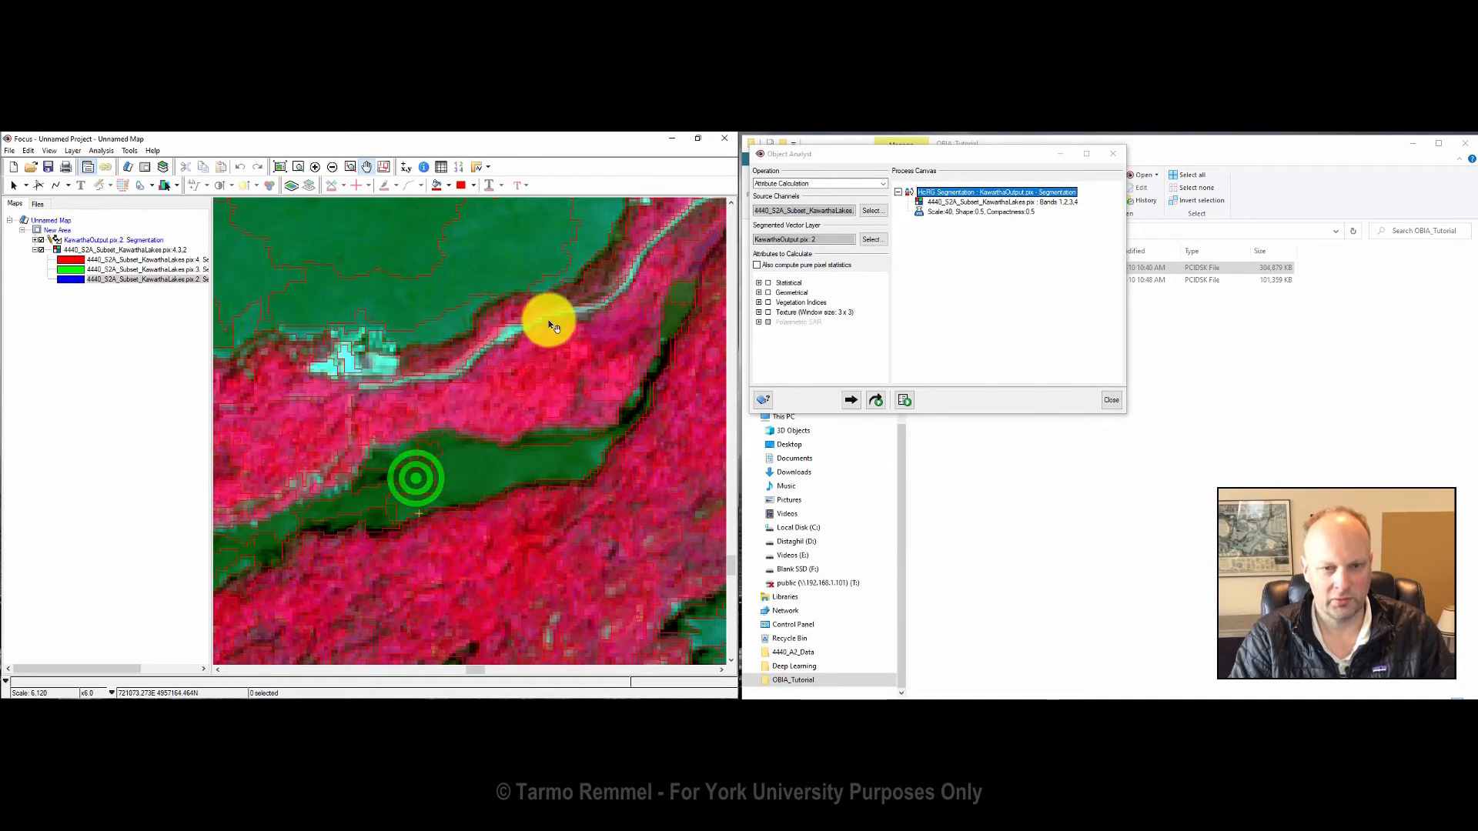
pyautogui.click(871, 239)
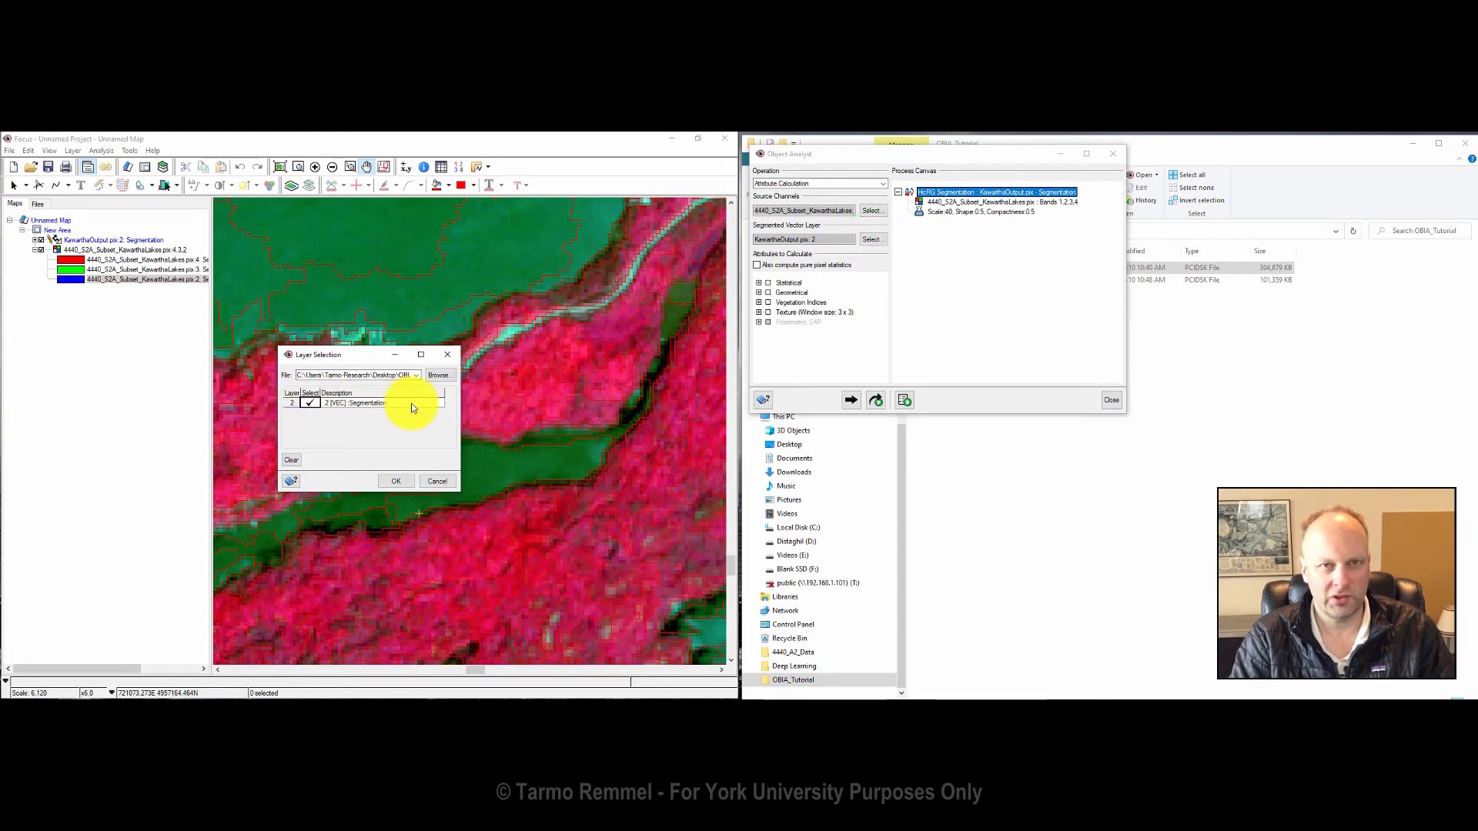
pyautogui.click(396, 481)
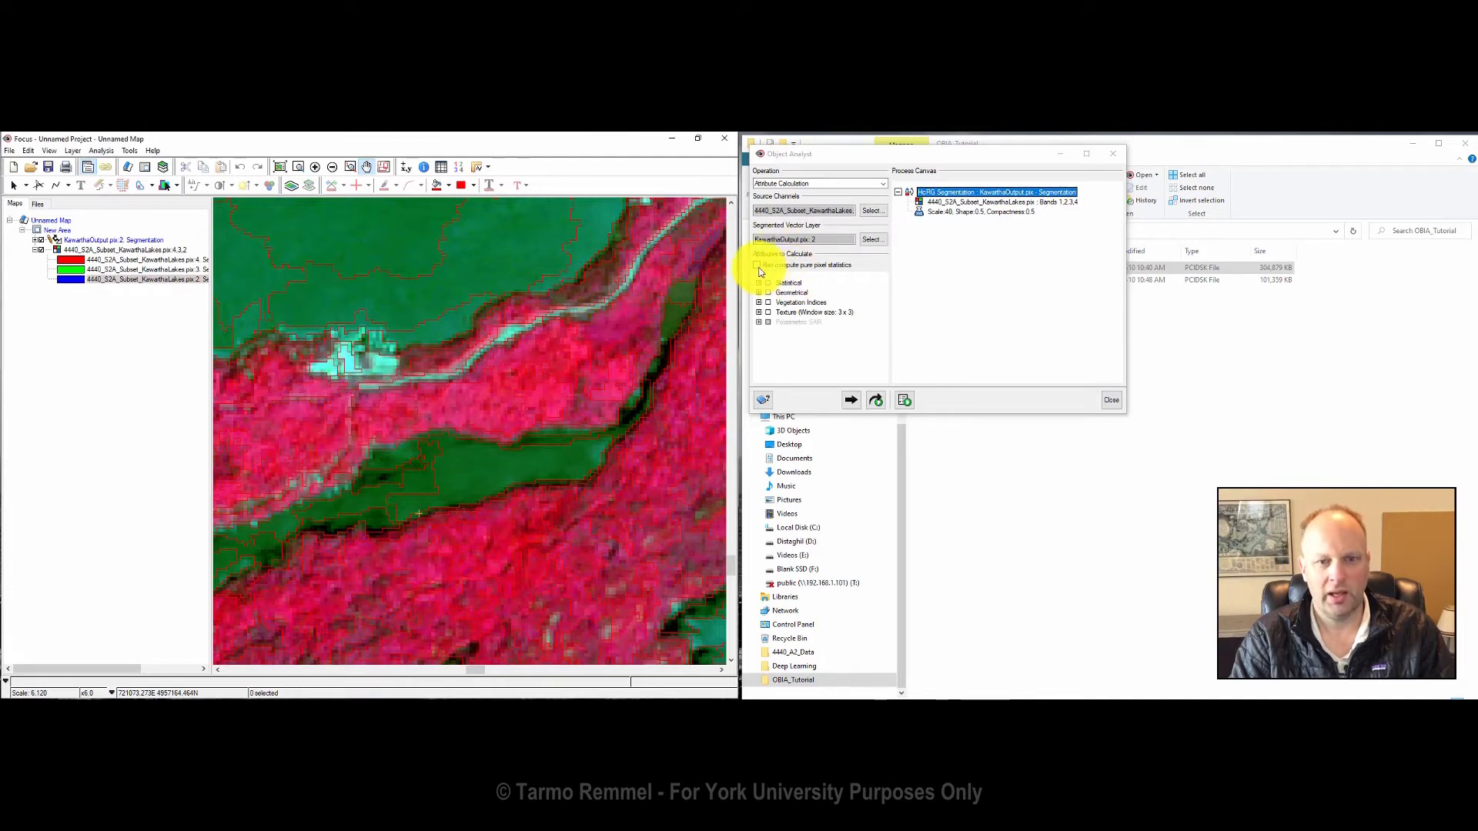
# Step: Include pure pixel statistics and all Statistical, Geometrical, Vegetation Indices and Texture attributes in the calculation
pyautogui.click(756, 266)
pyautogui.click(769, 283)
pyautogui.click(768, 293)
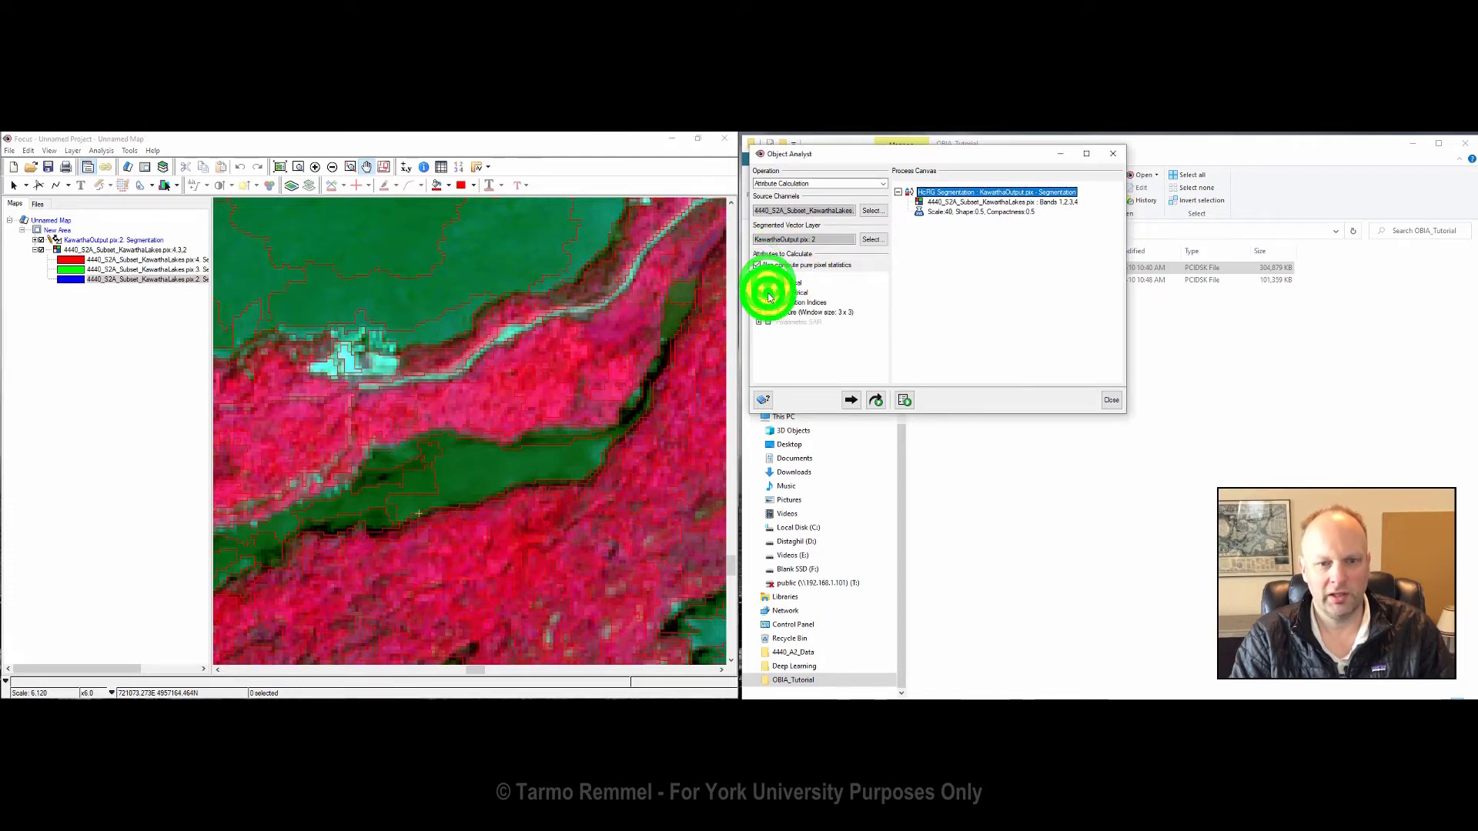
pyautogui.click(767, 301)
pyautogui.click(768, 313)
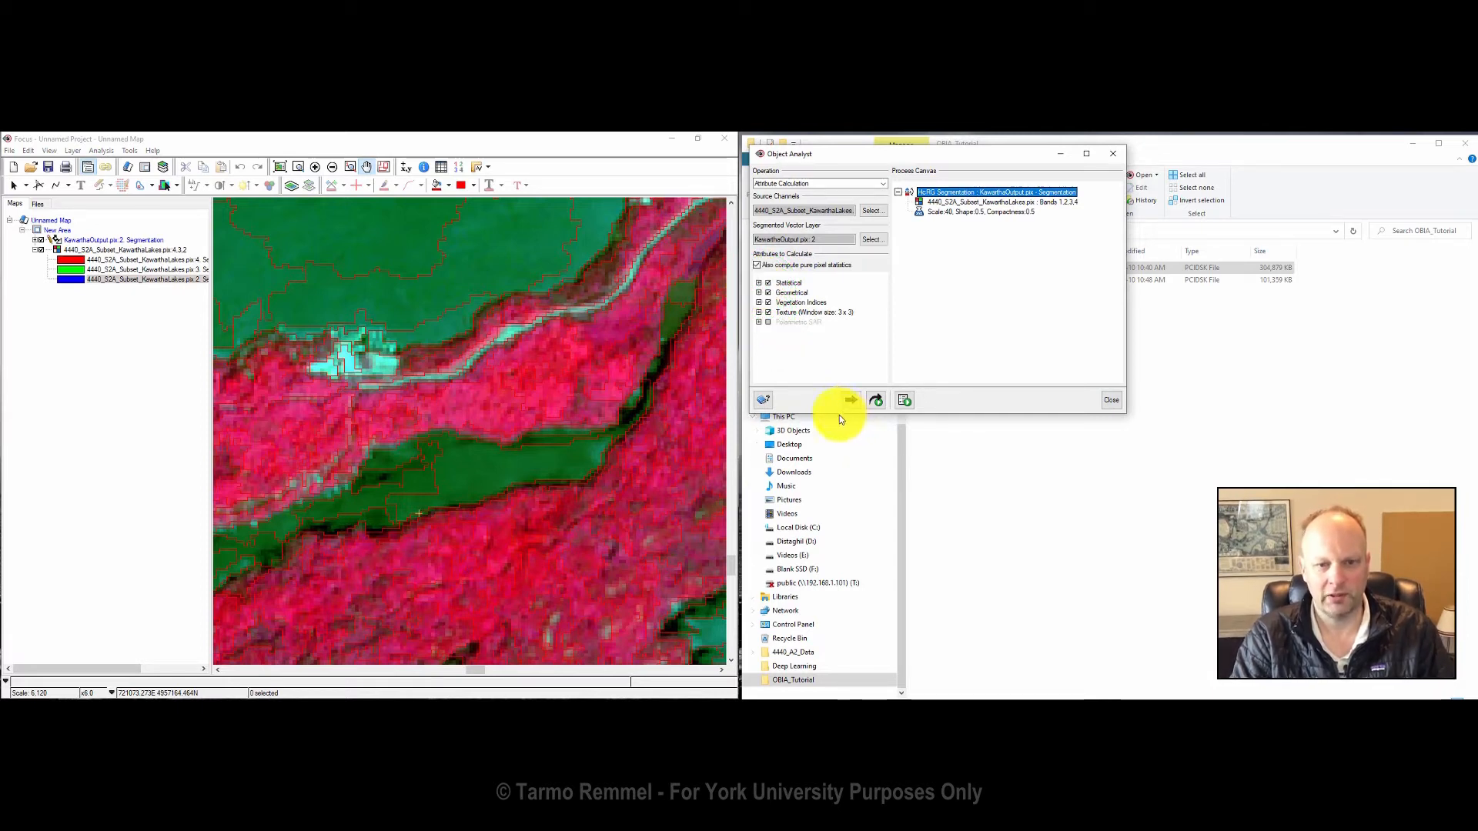
# Step: Review the individual attributes in the statistical, geometrical, vegetation index and texture groups, and run the attribute calculation
pyautogui.moveTo(1005, 416); pyautogui.dragTo(1085, 670)
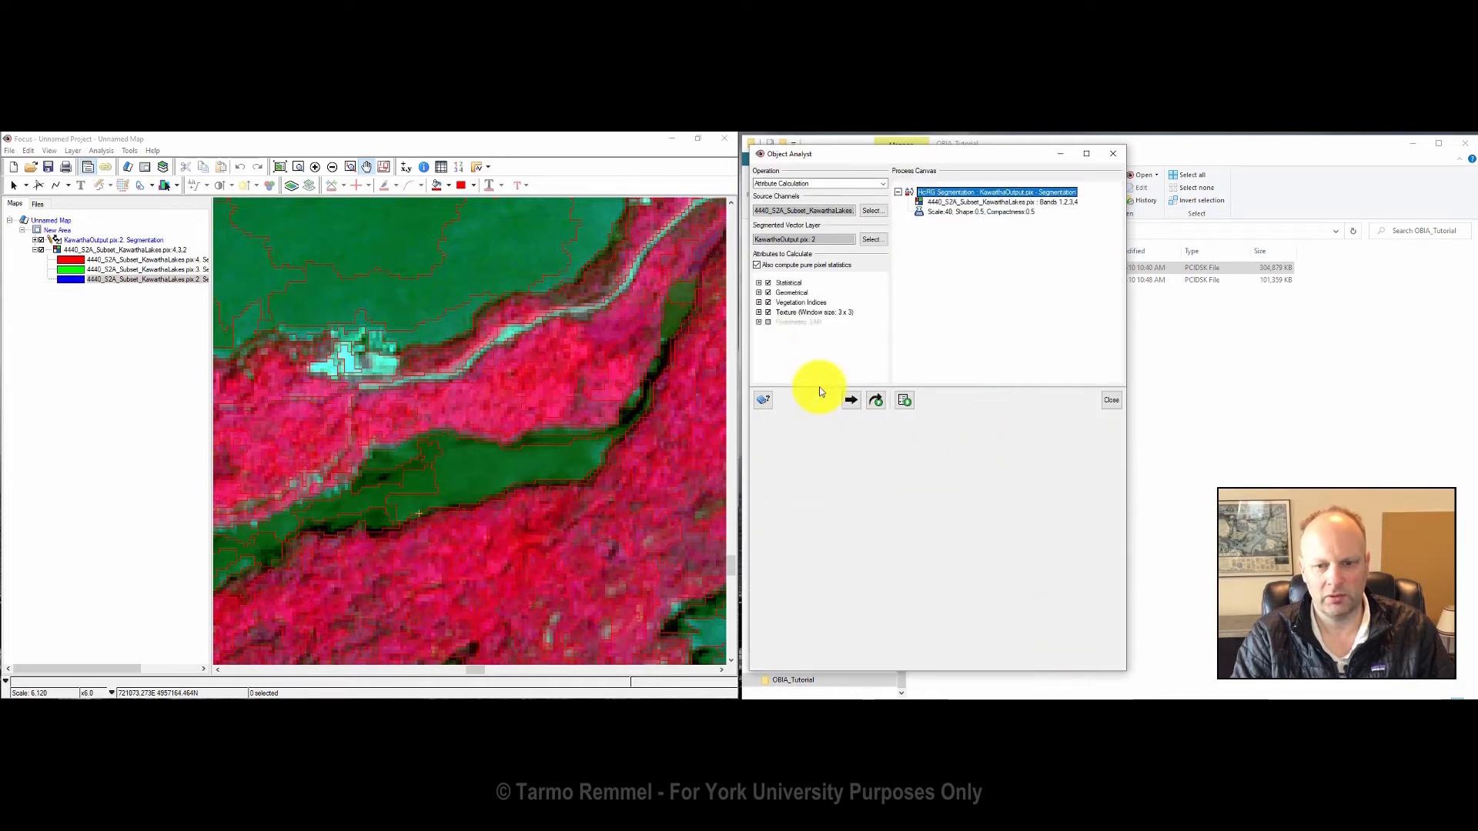
pyautogui.click(759, 282)
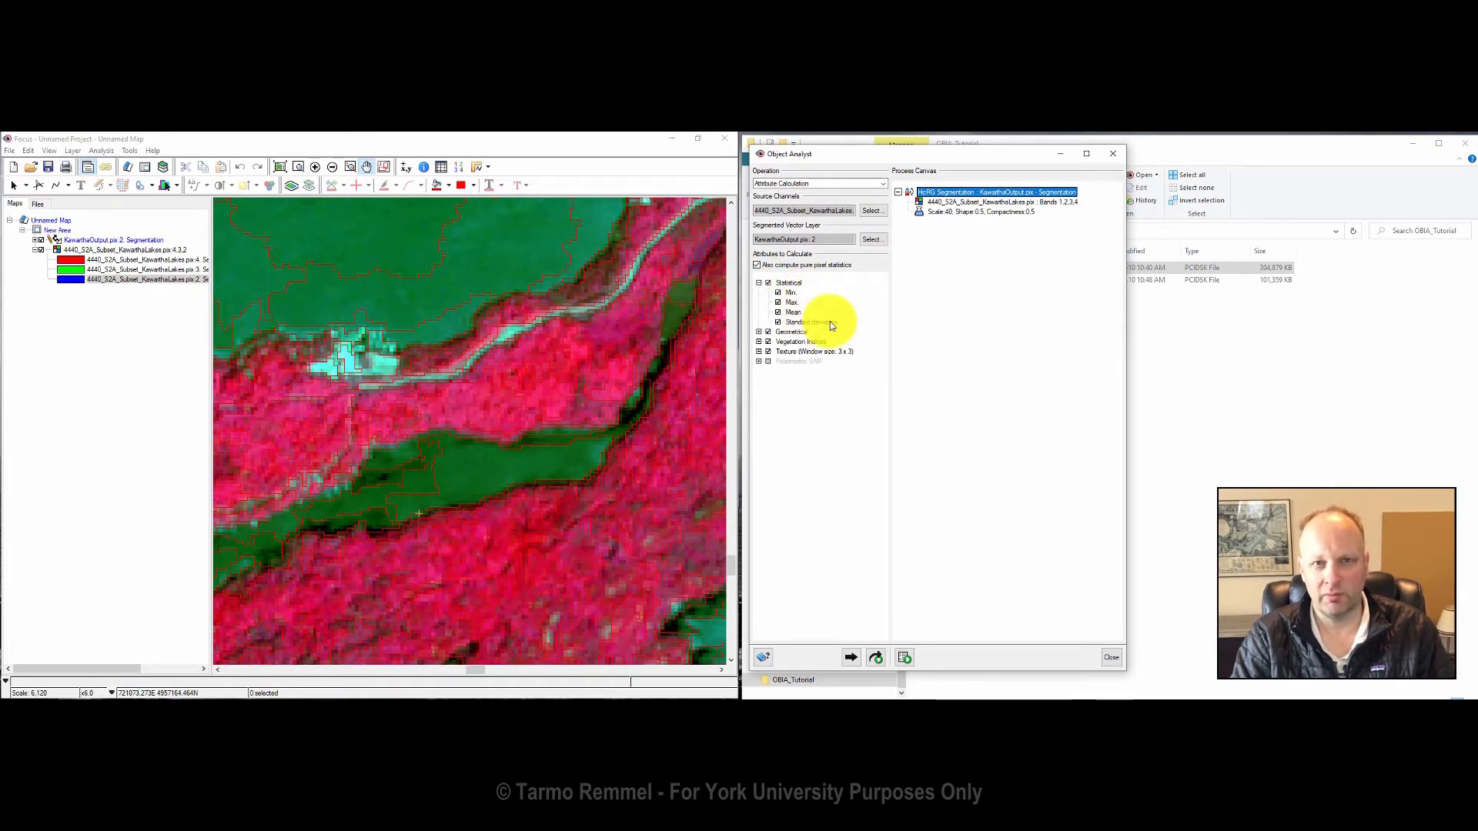
pyautogui.click(759, 283)
pyautogui.click(758, 294)
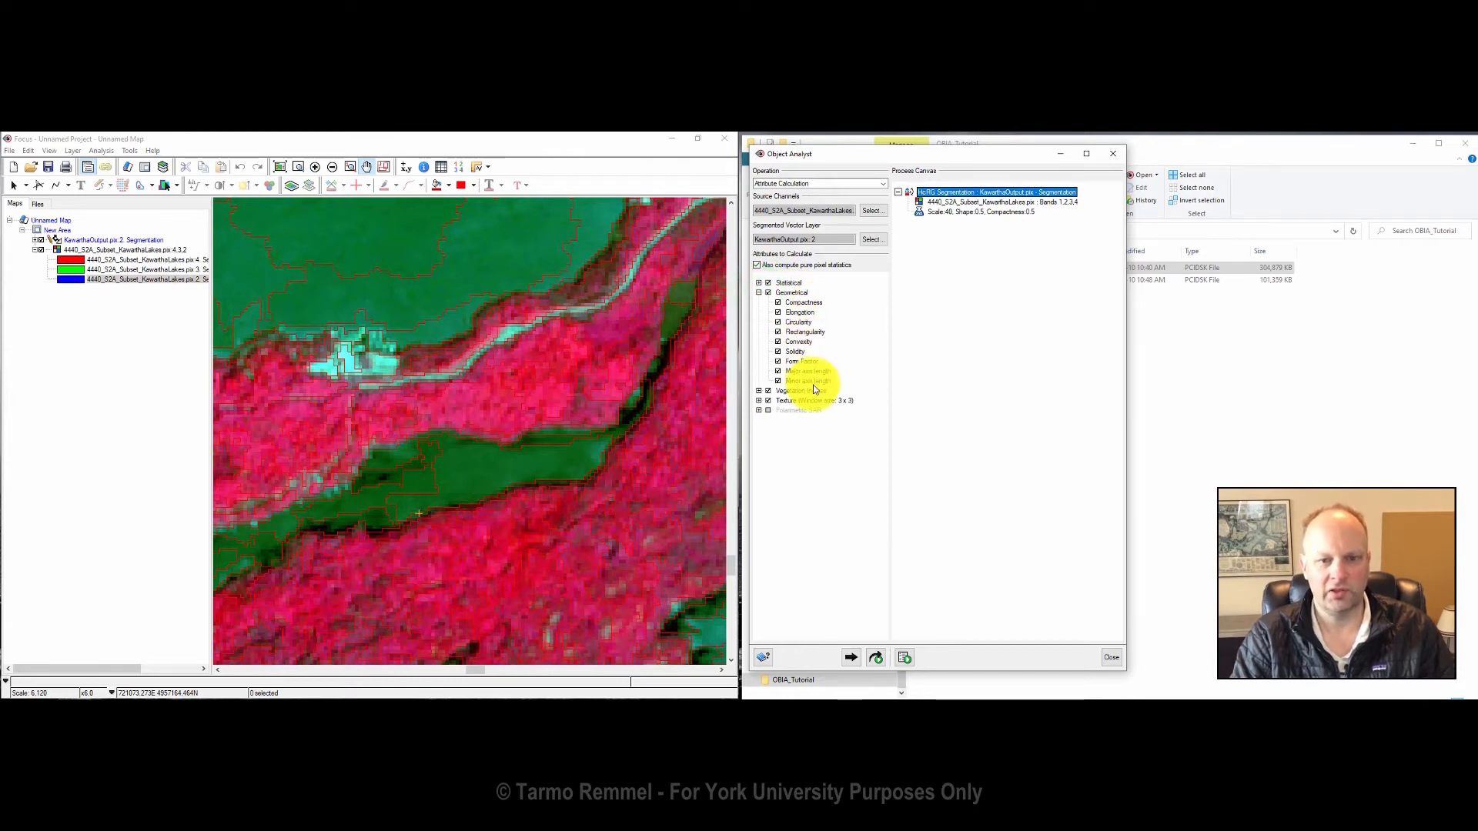
pyautogui.click(759, 293)
pyautogui.click(758, 302)
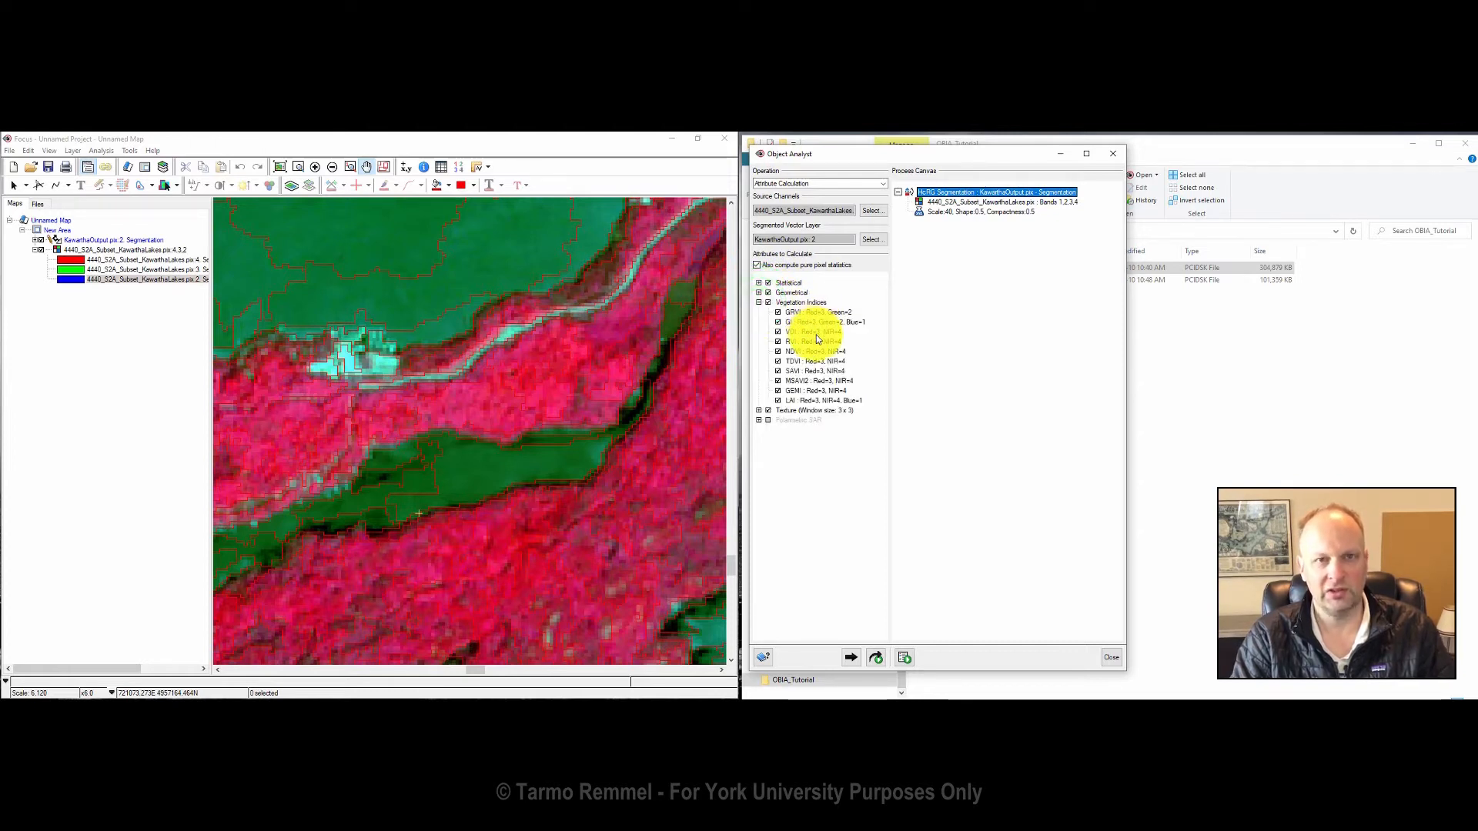
pyautogui.click(758, 303)
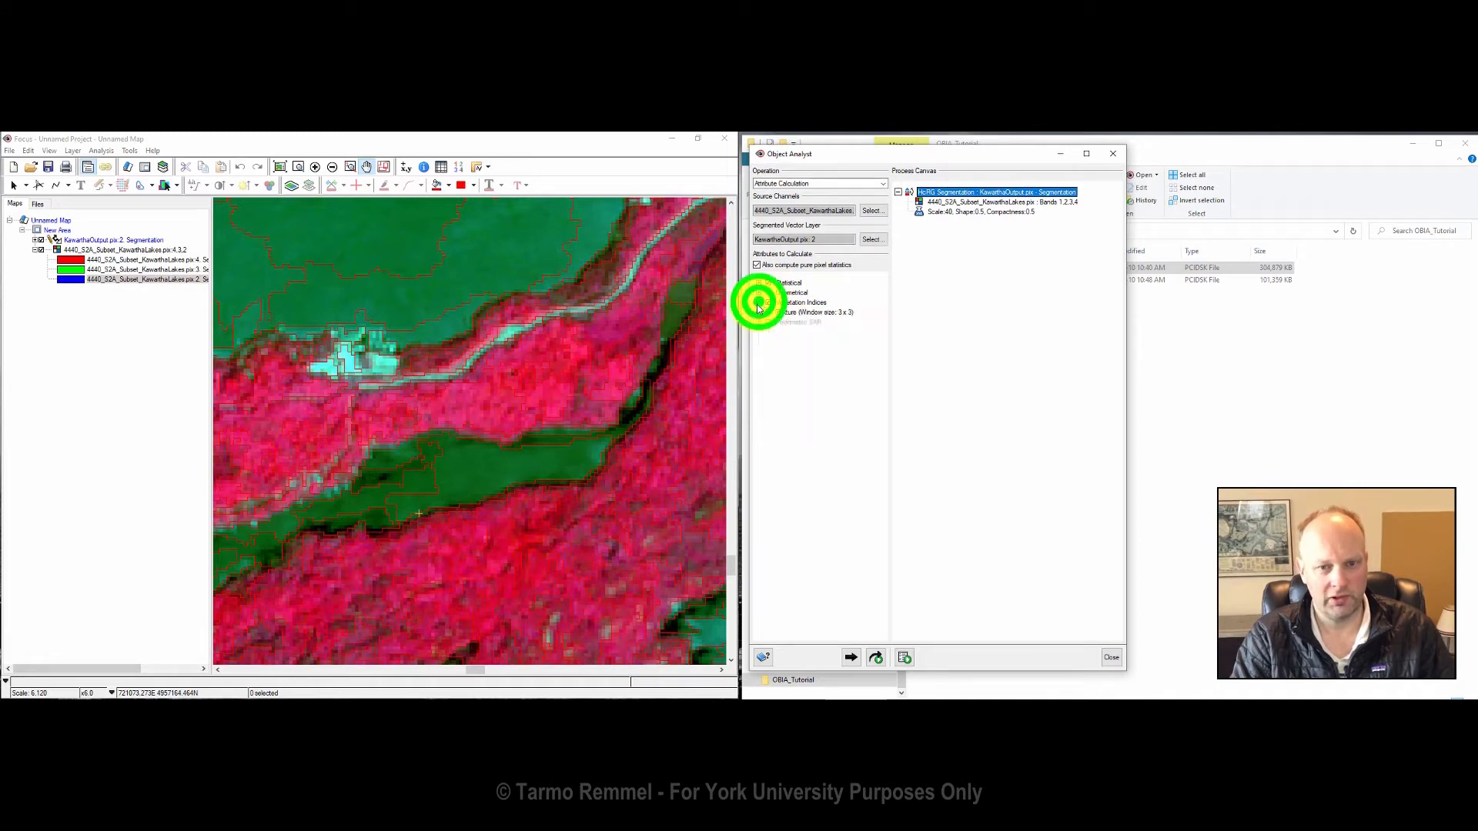
pyautogui.click(758, 312)
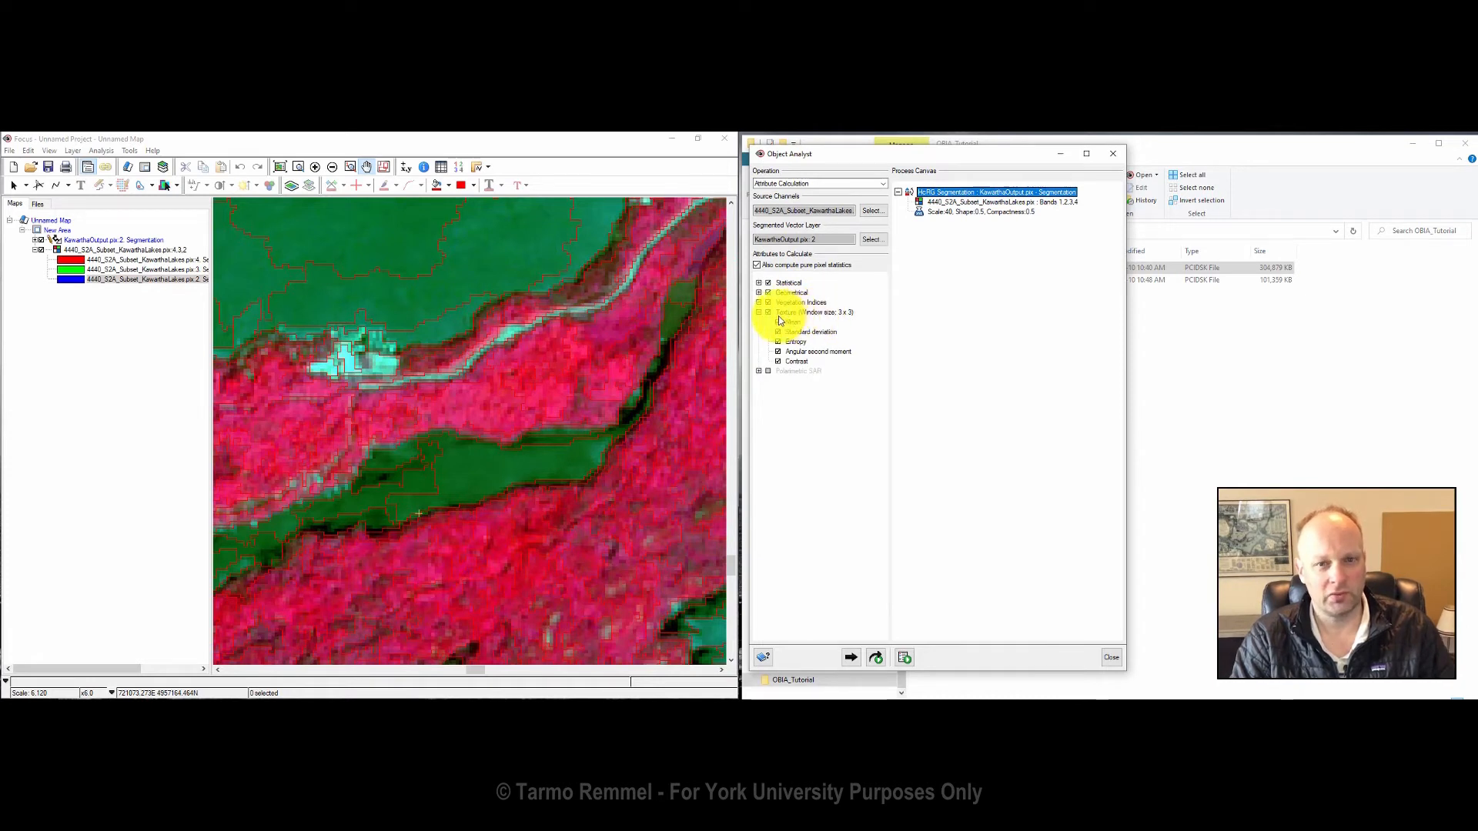
pyautogui.click(758, 313)
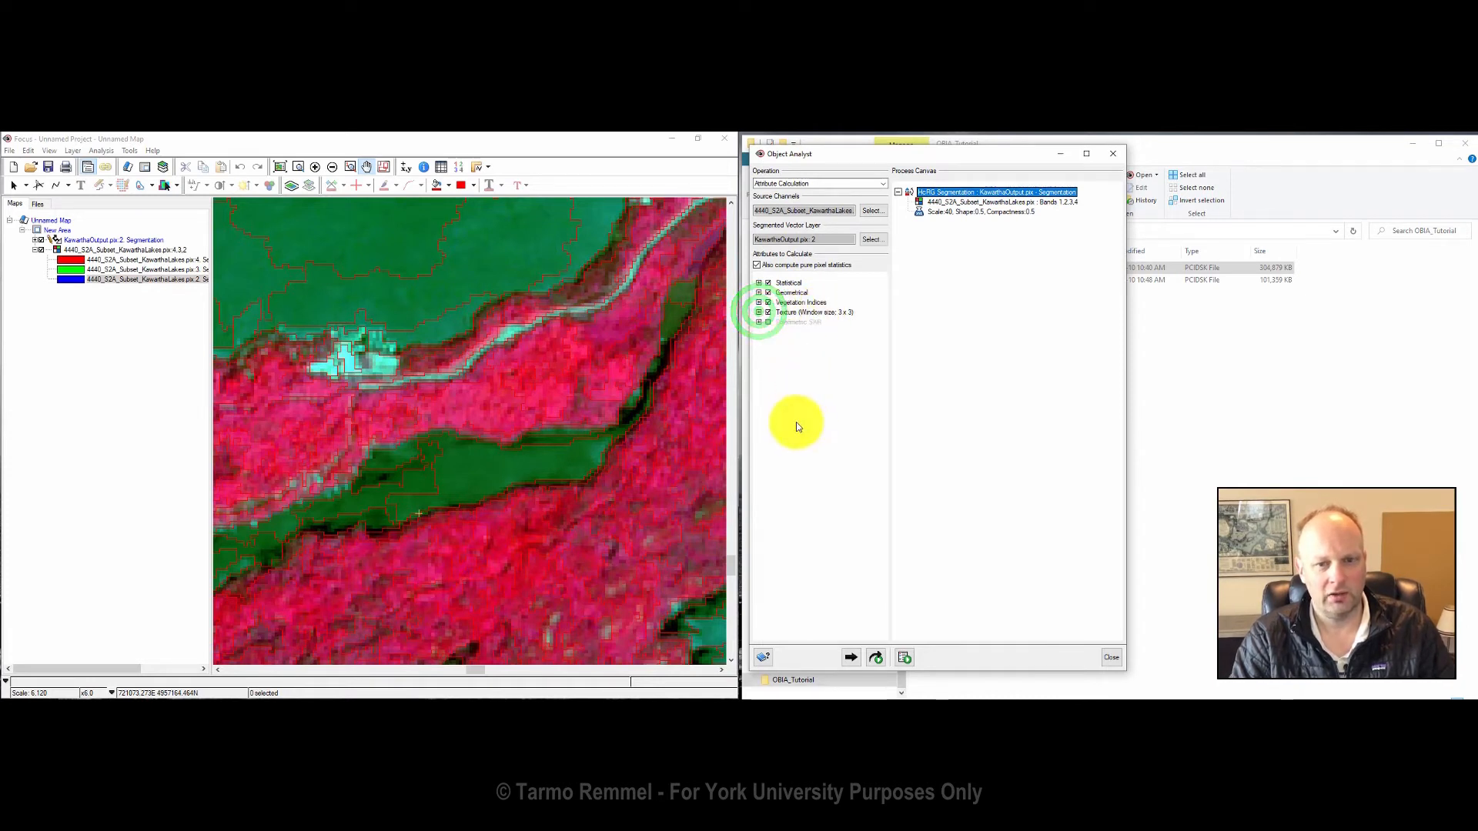
pyautogui.click(877, 658)
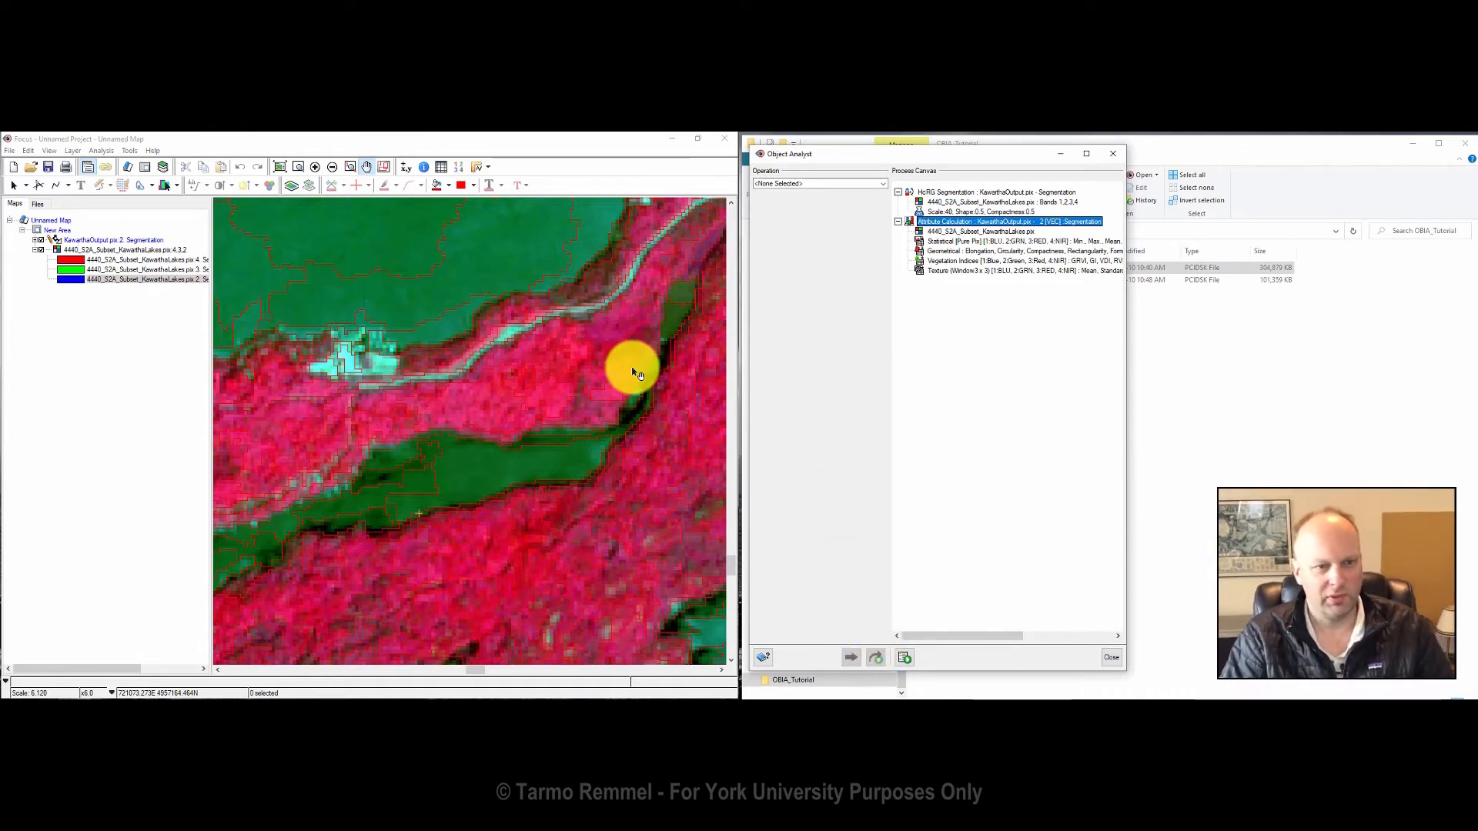
# Step: Open an enlarged information report for the narrow lake's segment south of the road and read through its calculated attributes
pyautogui.click(424, 167)
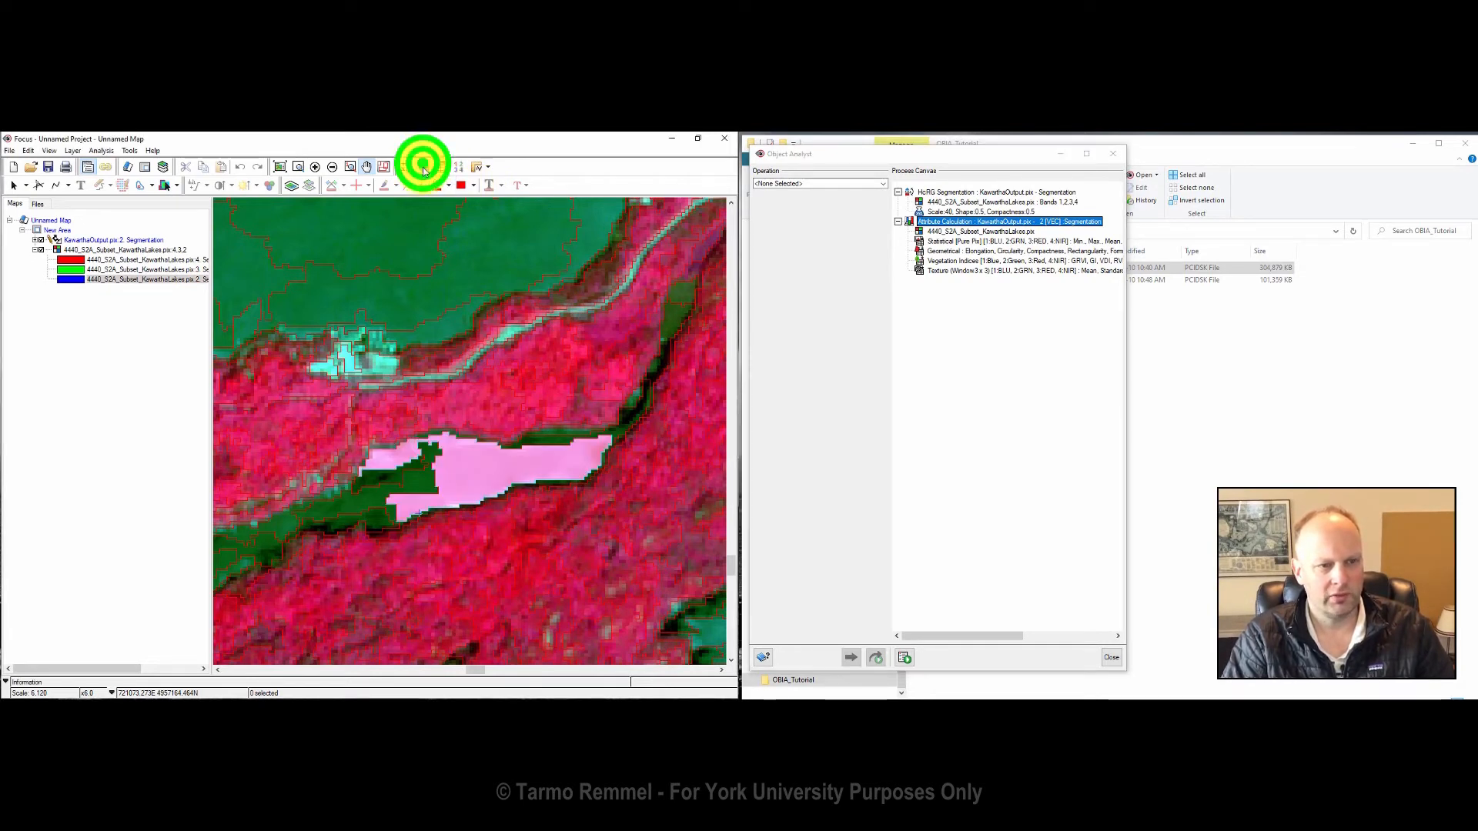
pyautogui.click(522, 464)
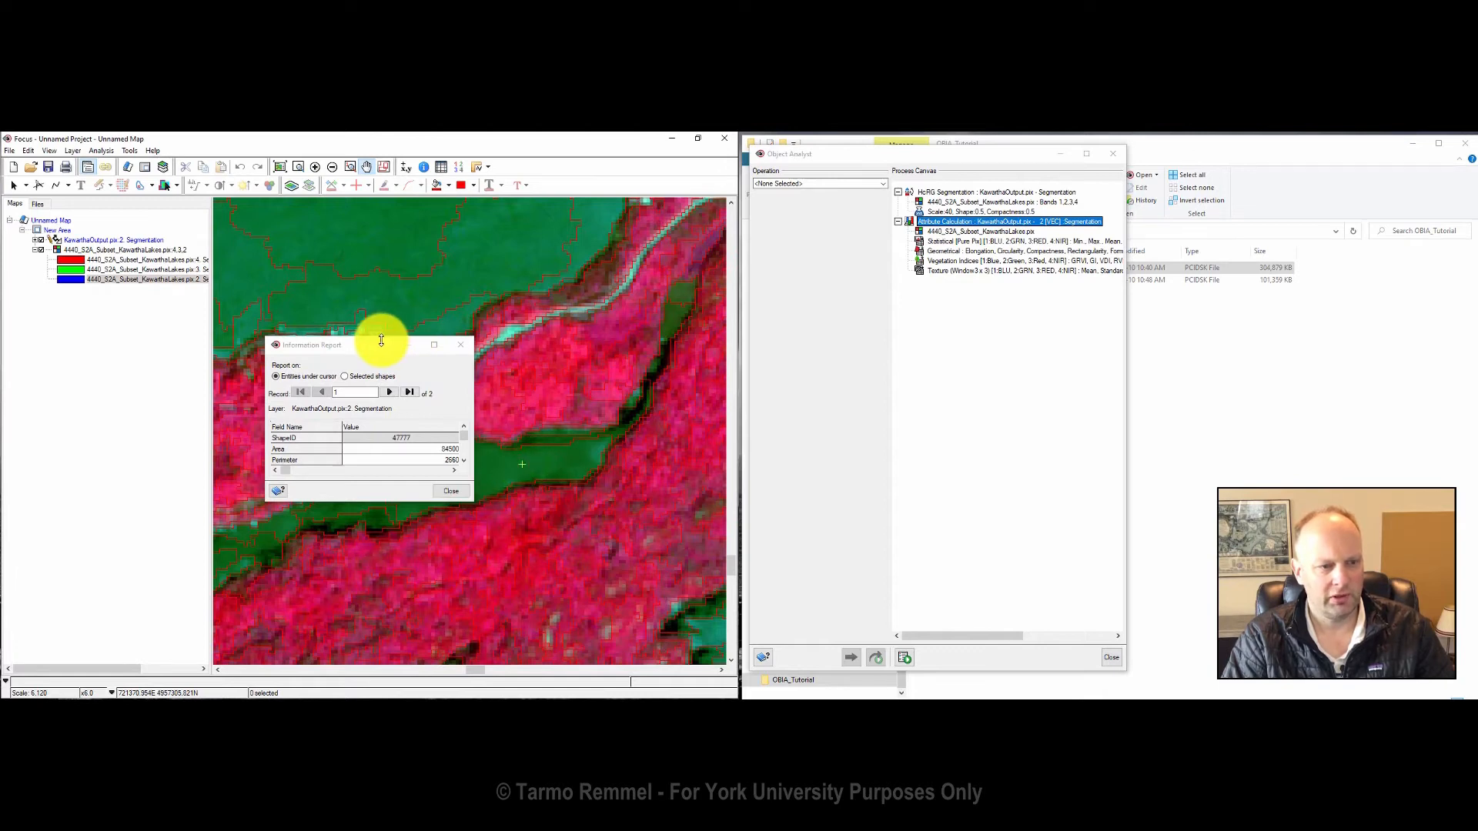
pyautogui.moveTo(381, 340); pyautogui.dragTo(379, 165)
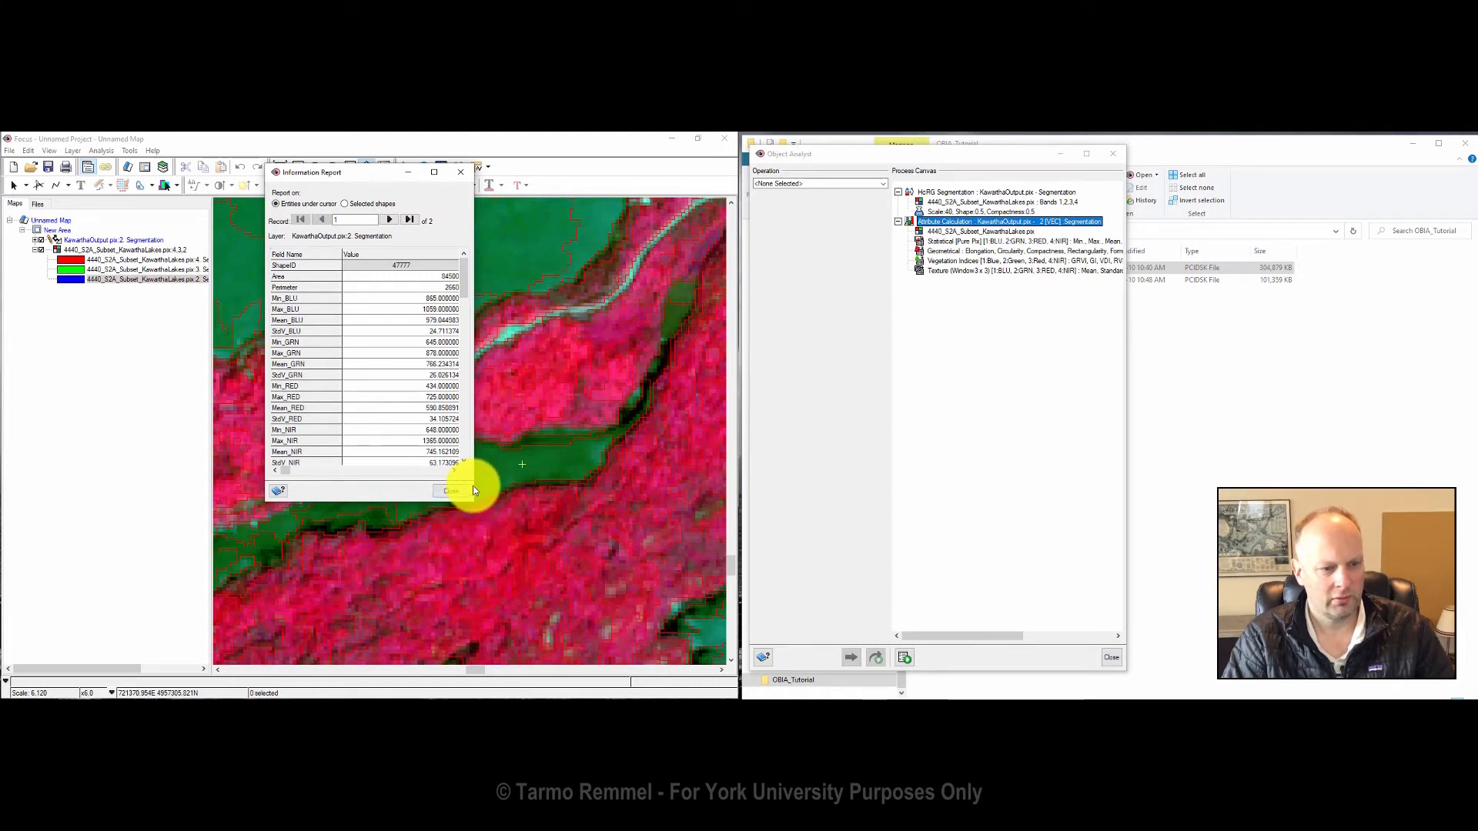
pyautogui.moveTo(473, 440); pyautogui.dragTo(577, 439)
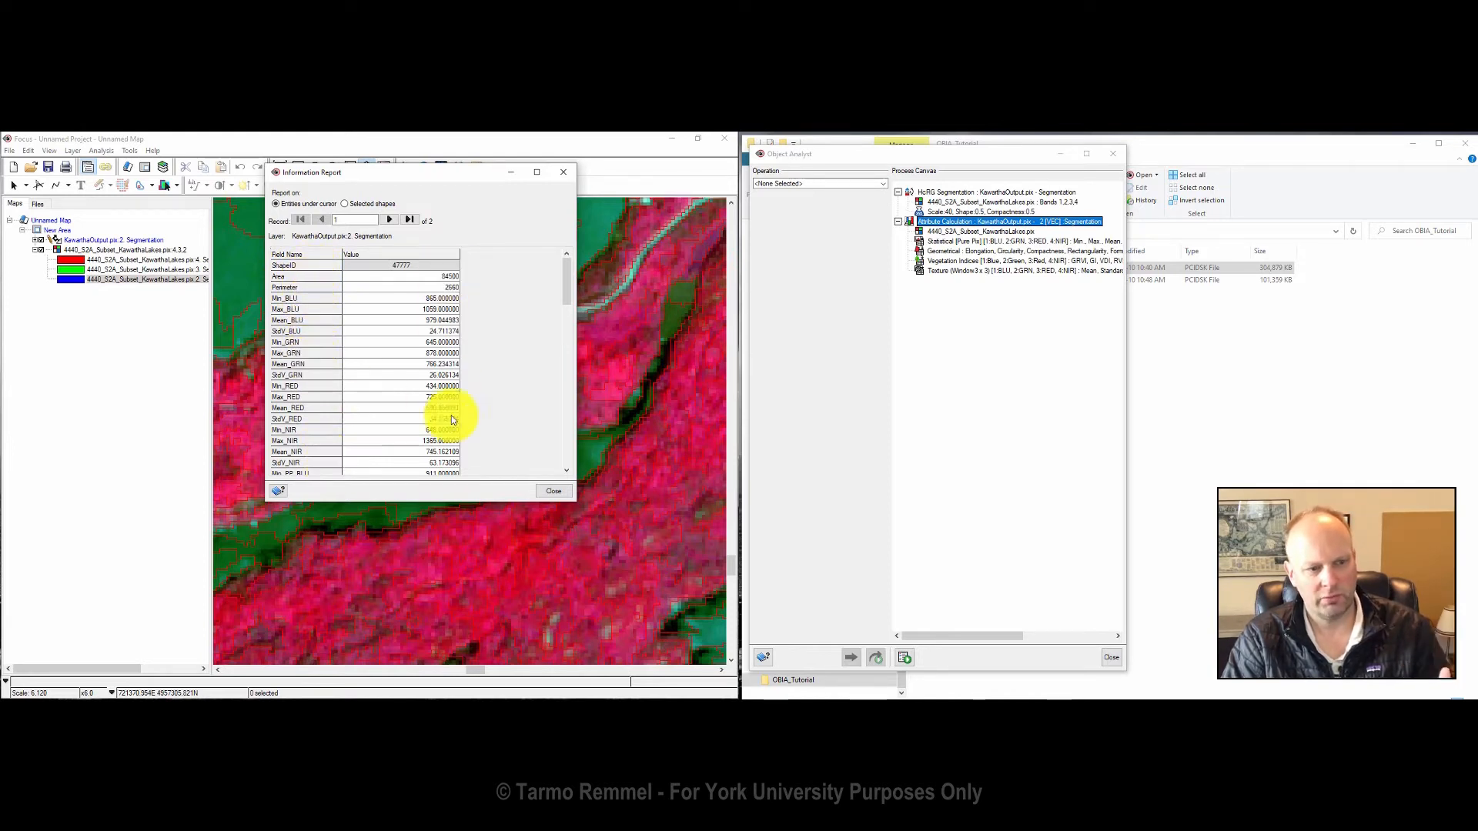
pyautogui.click(568, 287)
pyautogui.moveTo(568, 287); pyautogui.dragTo(572, 451)
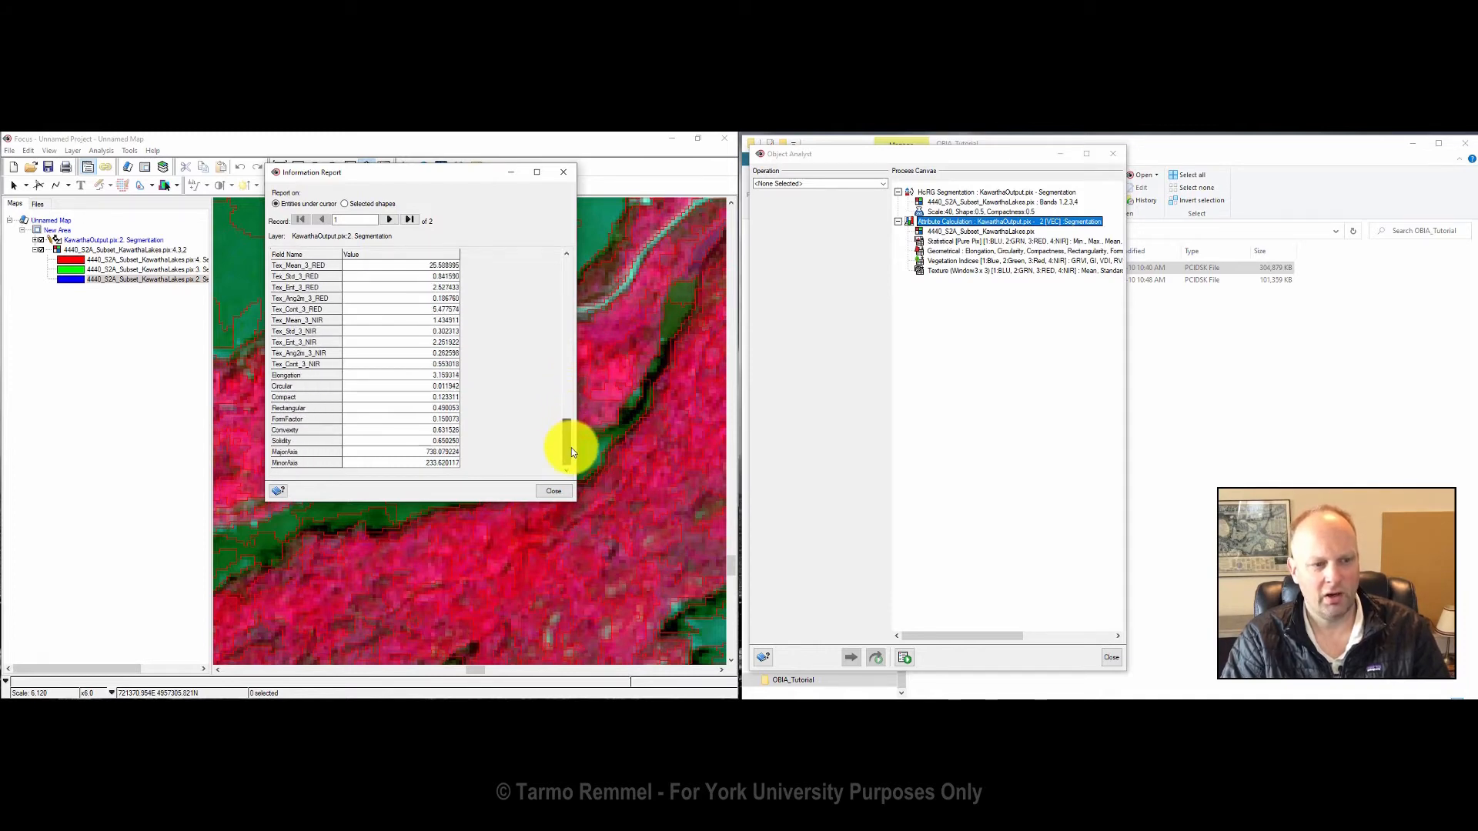
# Step: Compare the calculated attributes of several other segments along the channel and in the vegetated area south of the narrow lake
pyautogui.click(636, 507)
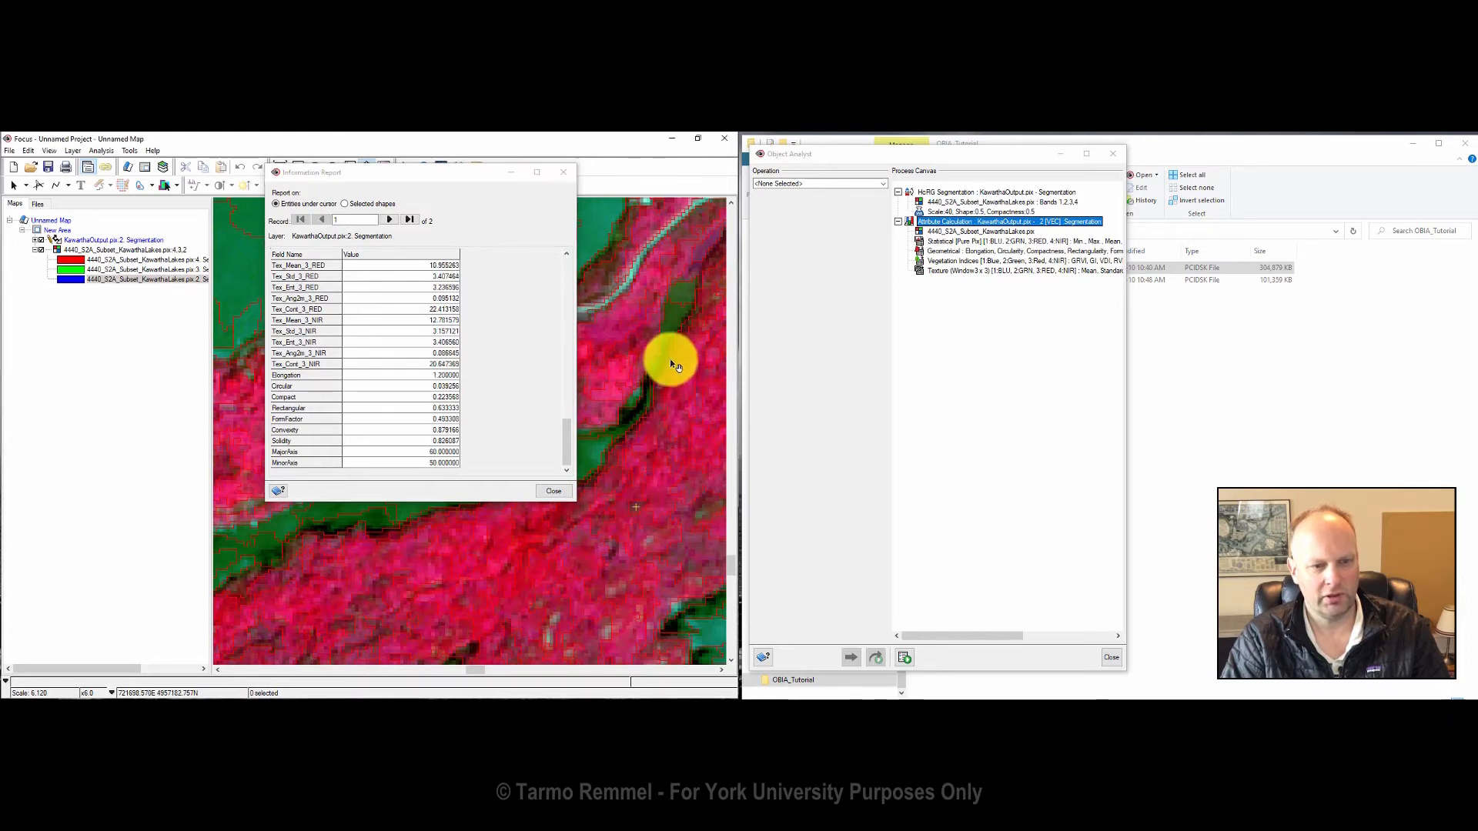
pyautogui.click(677, 326)
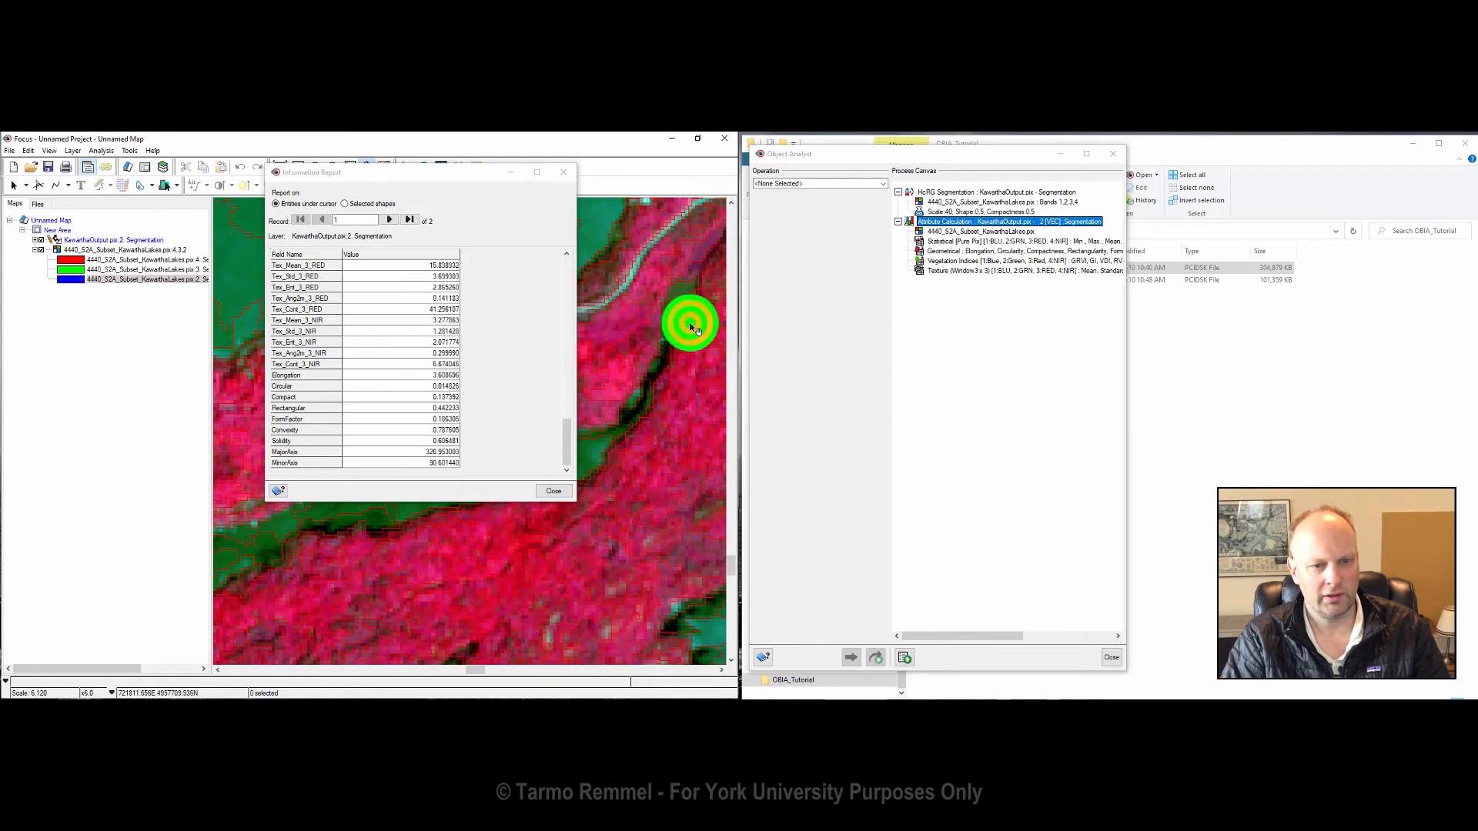
pyautogui.click(690, 328)
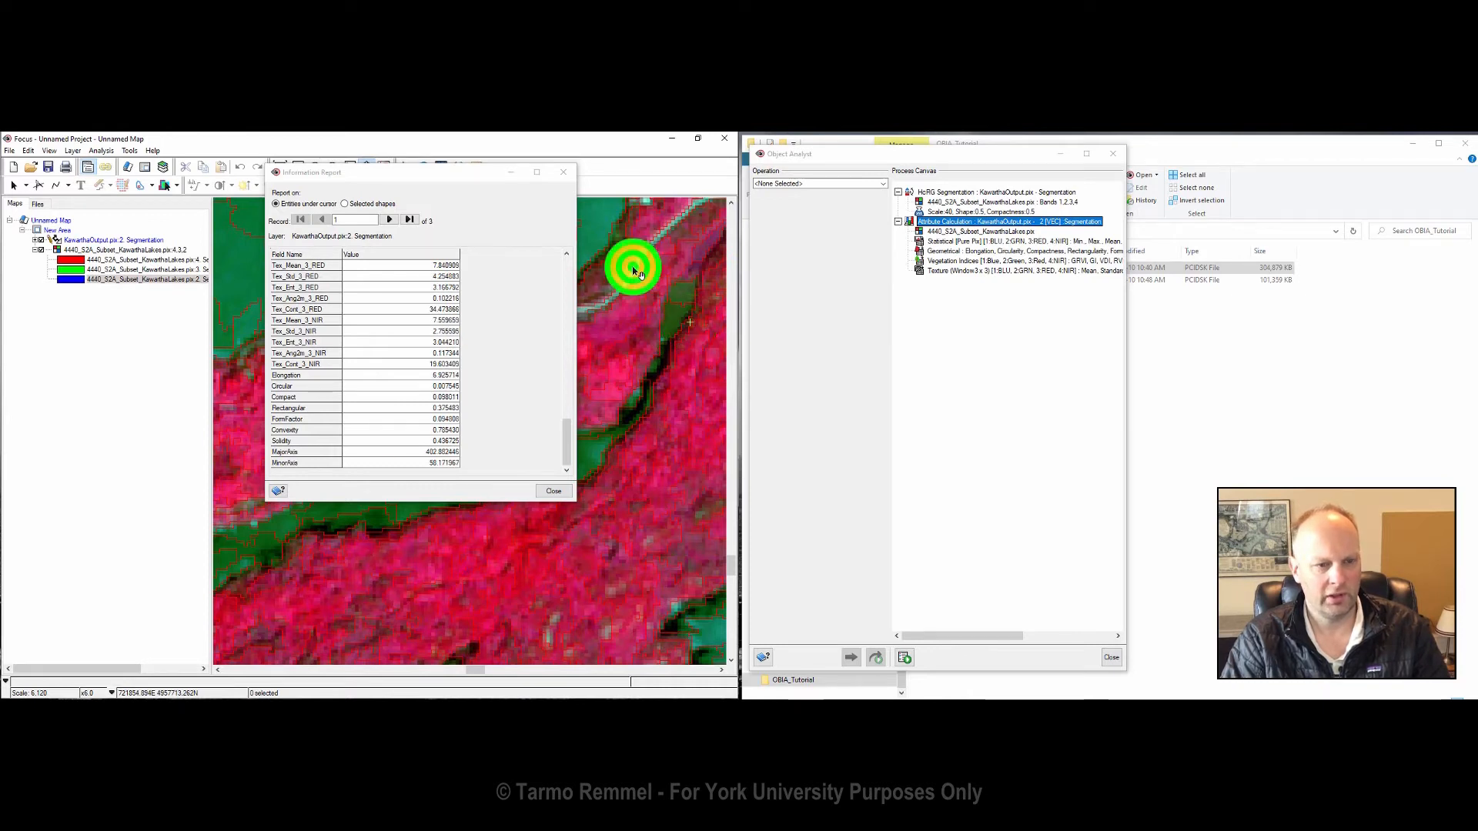
pyautogui.click(370, 599)
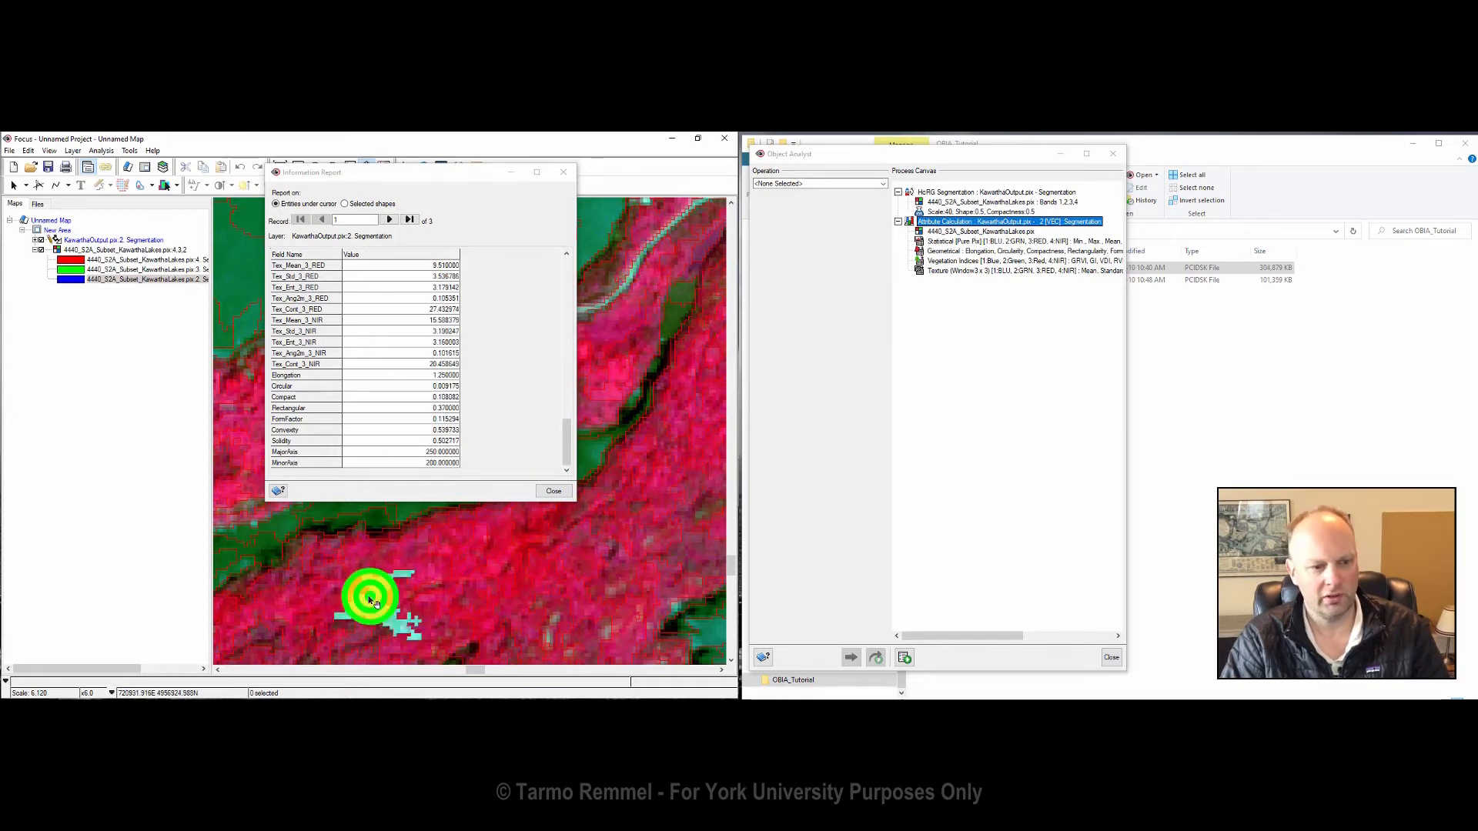
pyautogui.click(307, 586)
pyautogui.click(552, 591)
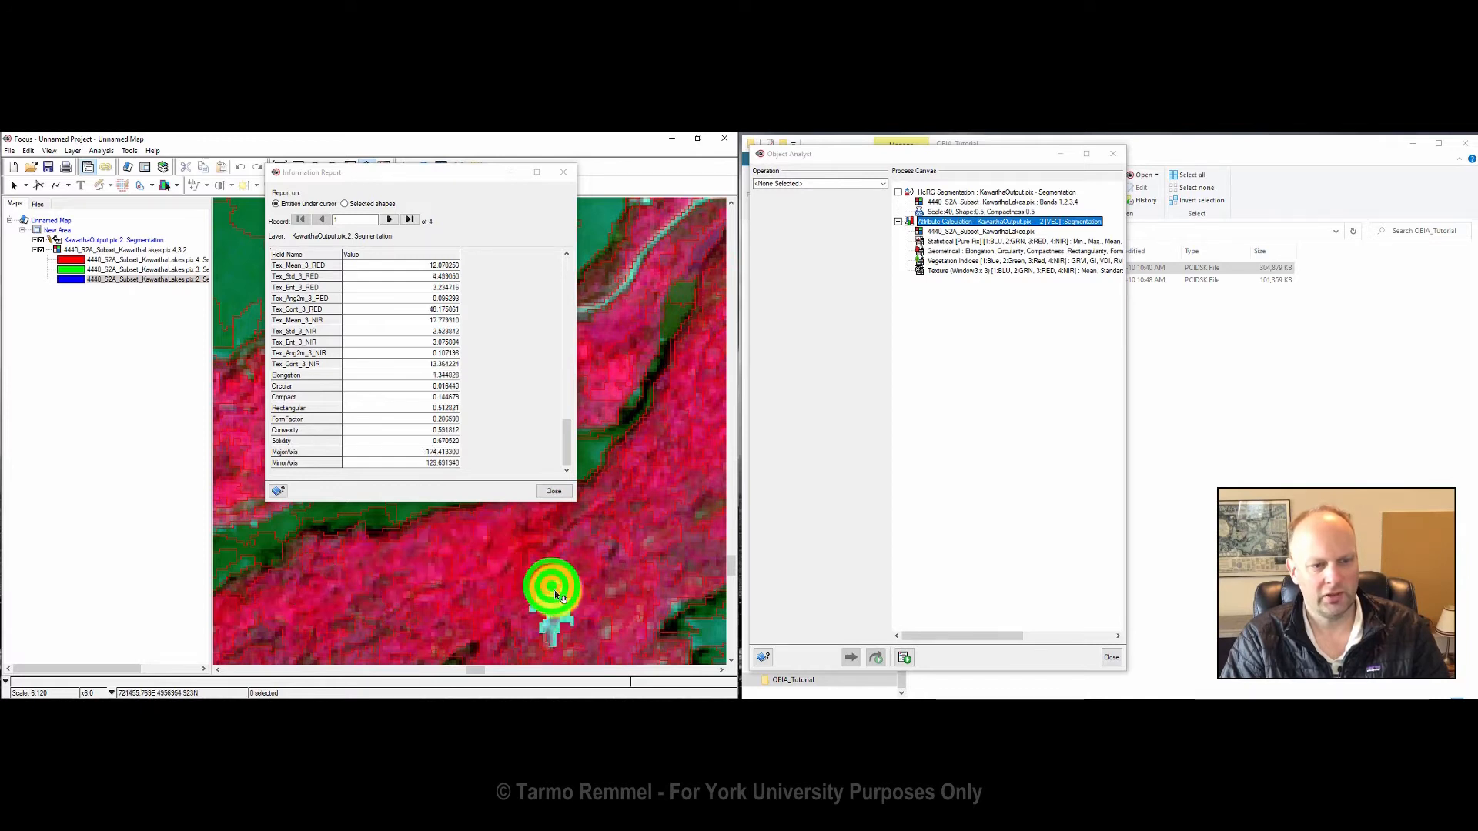
pyautogui.click(539, 559)
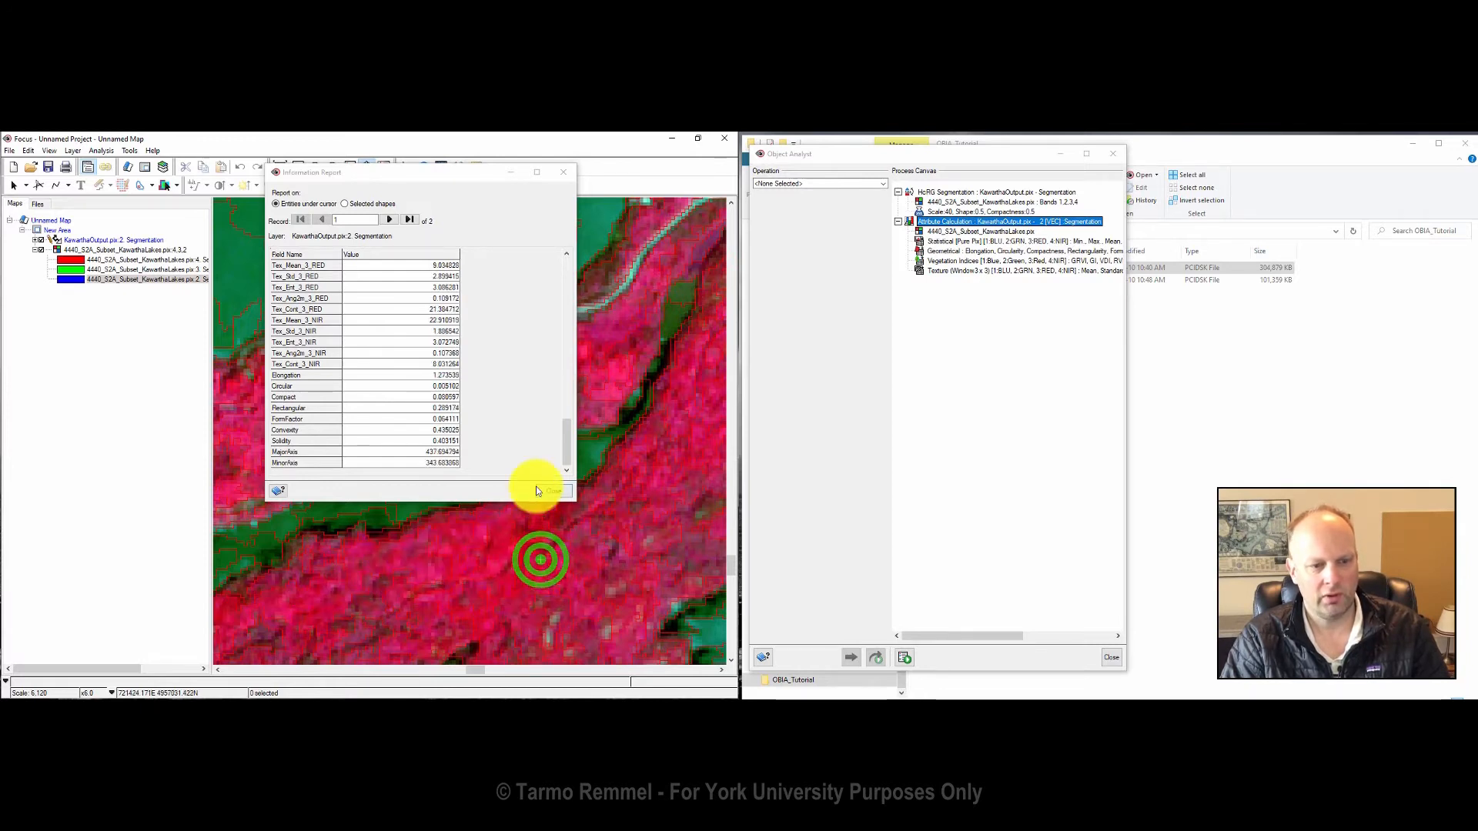
# Step: Close the information report and open the training sites editor for the 2 [VEC] Segmentation layer, placing it clear of the map
pyautogui.click(561, 169)
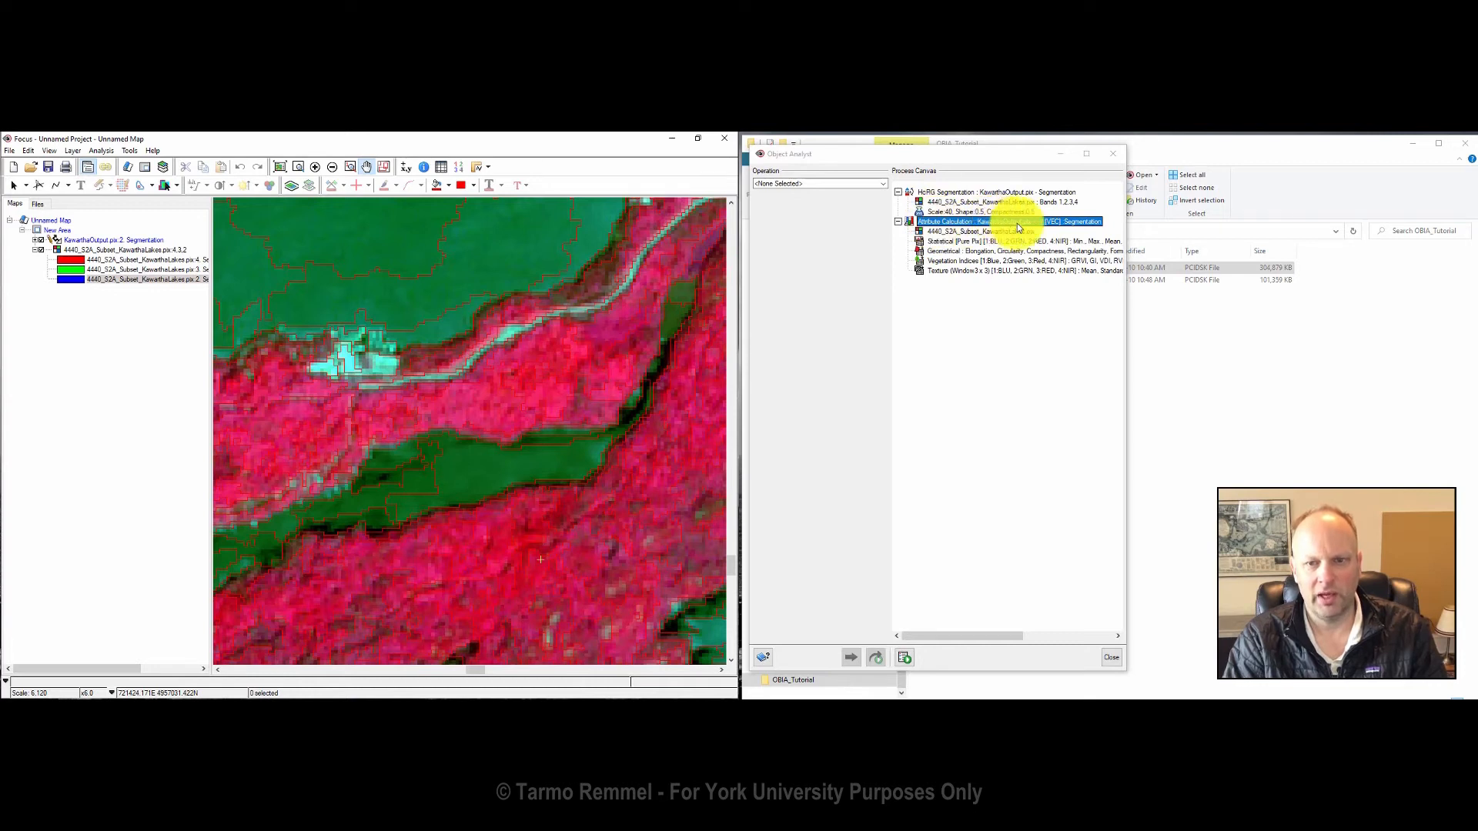
pyautogui.click(883, 183)
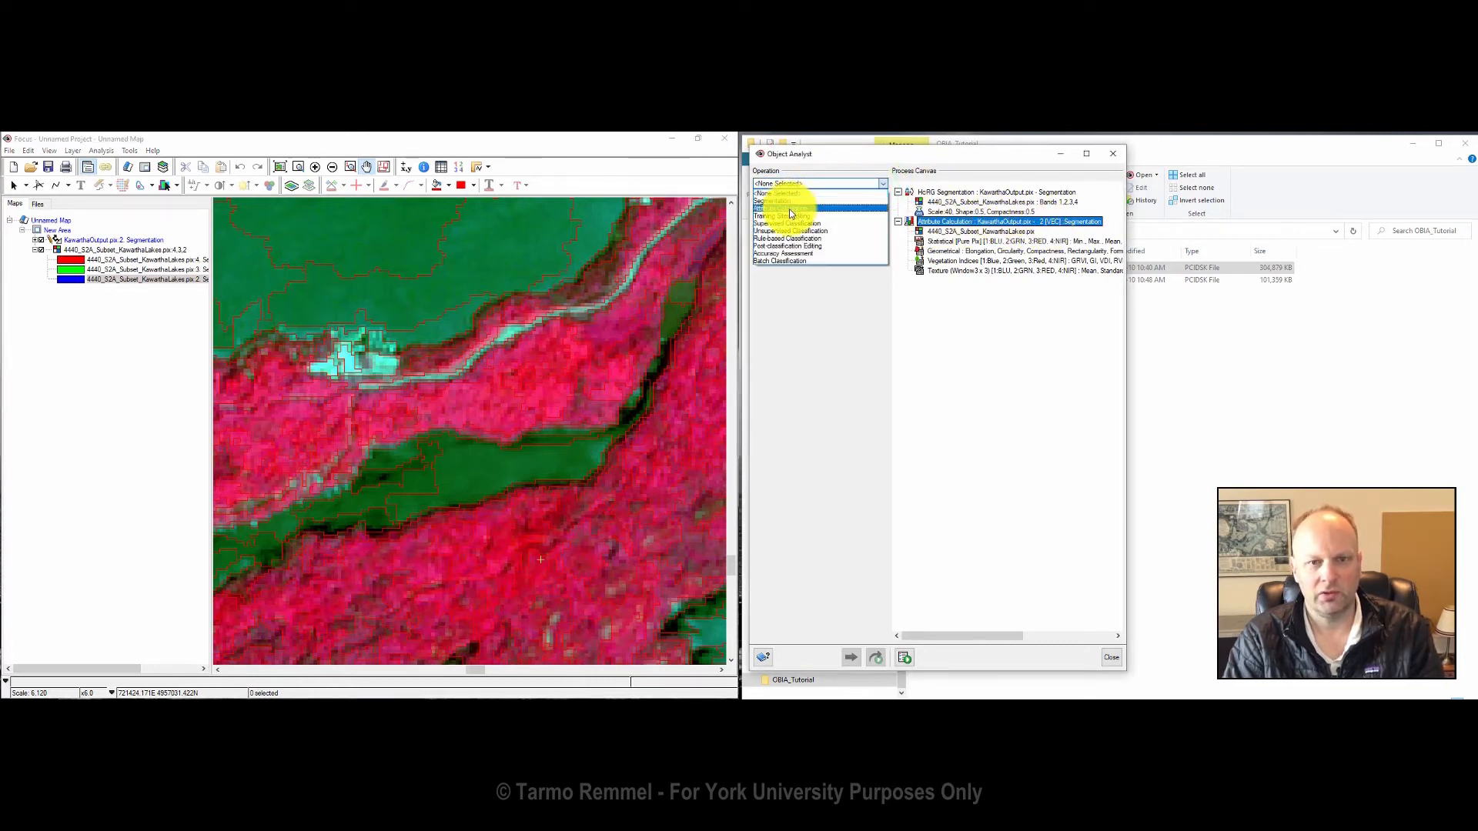
pyautogui.click(834, 216)
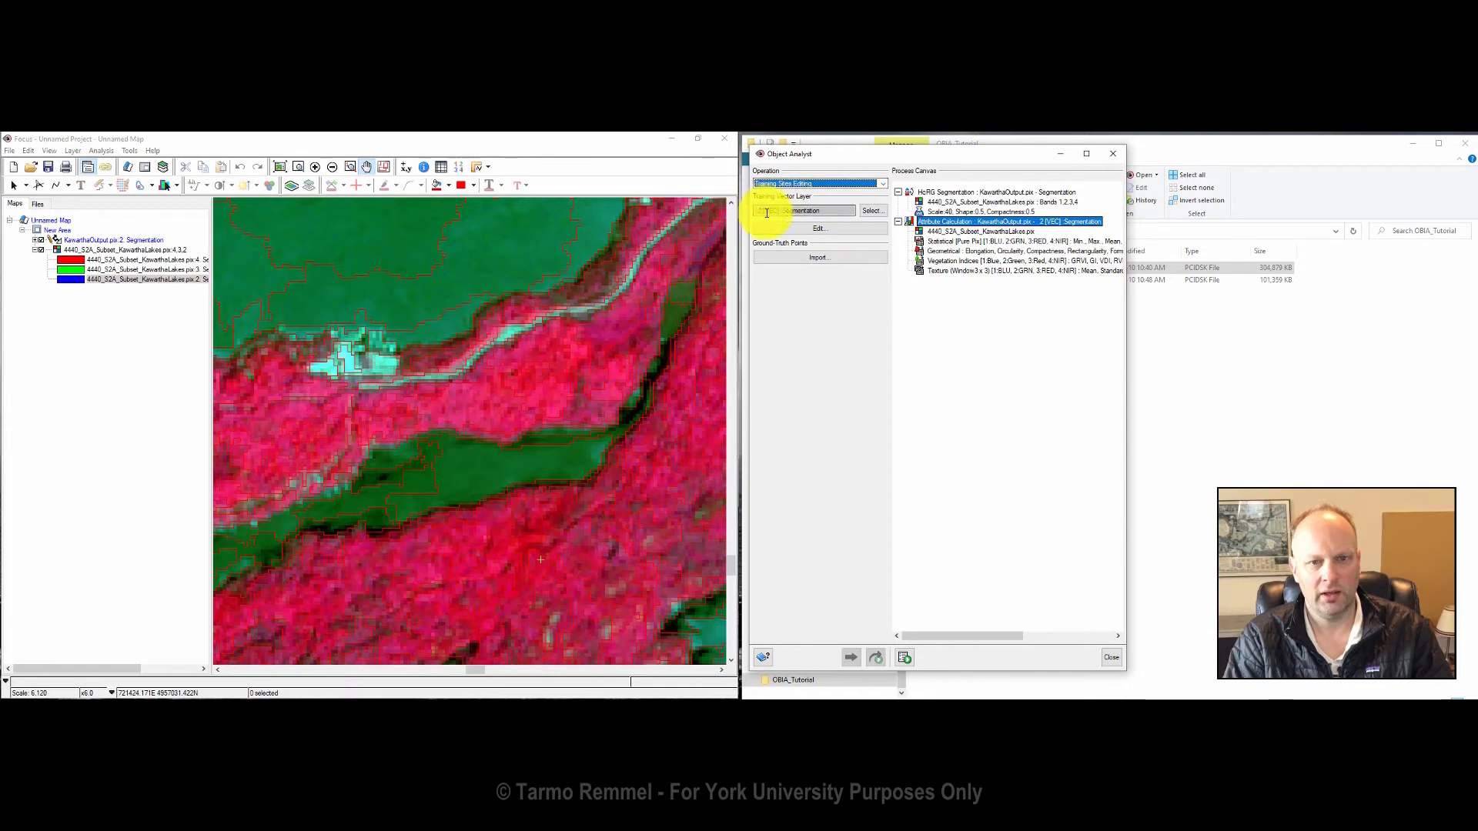
pyautogui.click(868, 211)
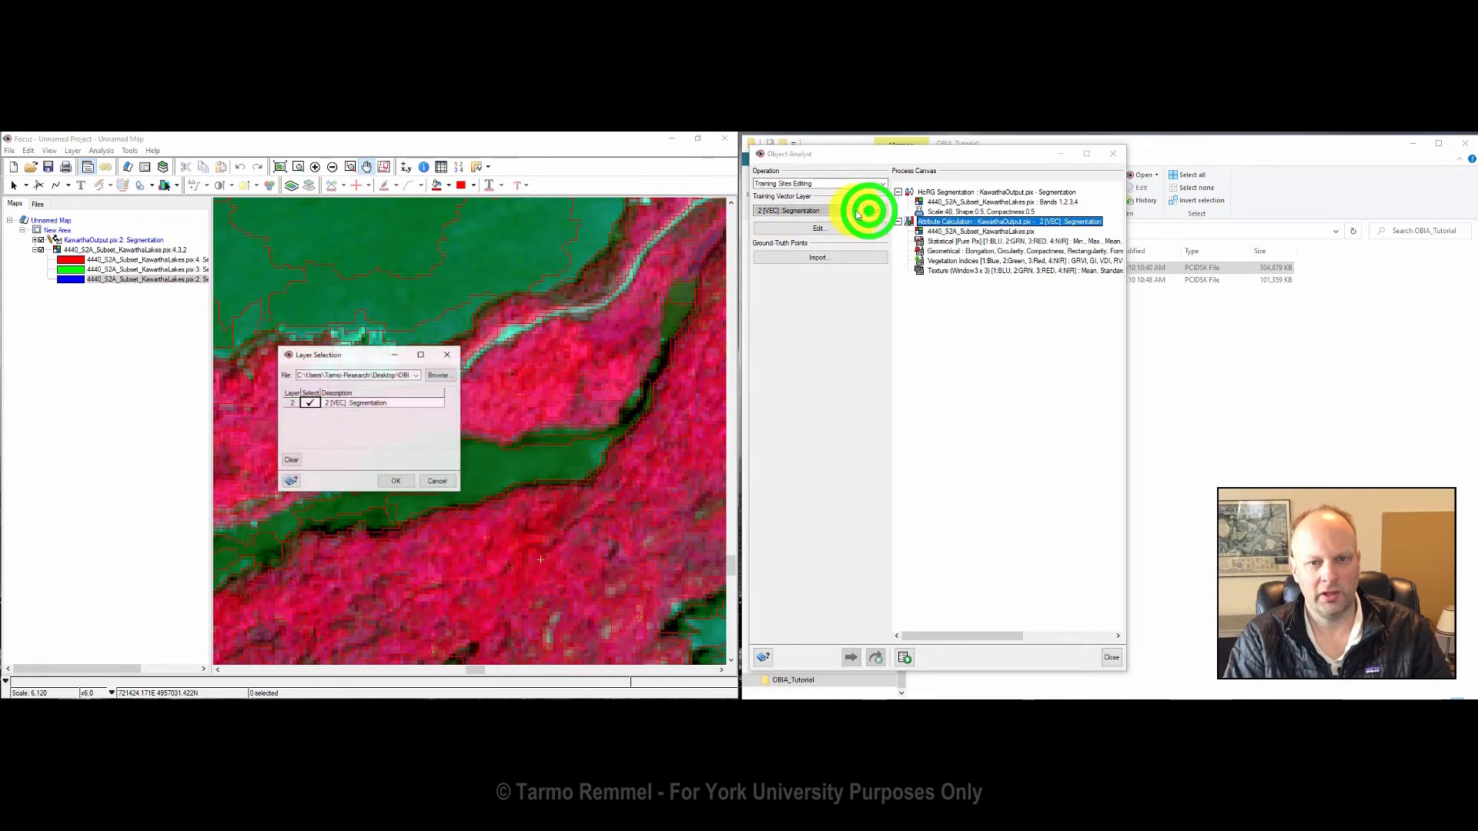
pyautogui.click(397, 482)
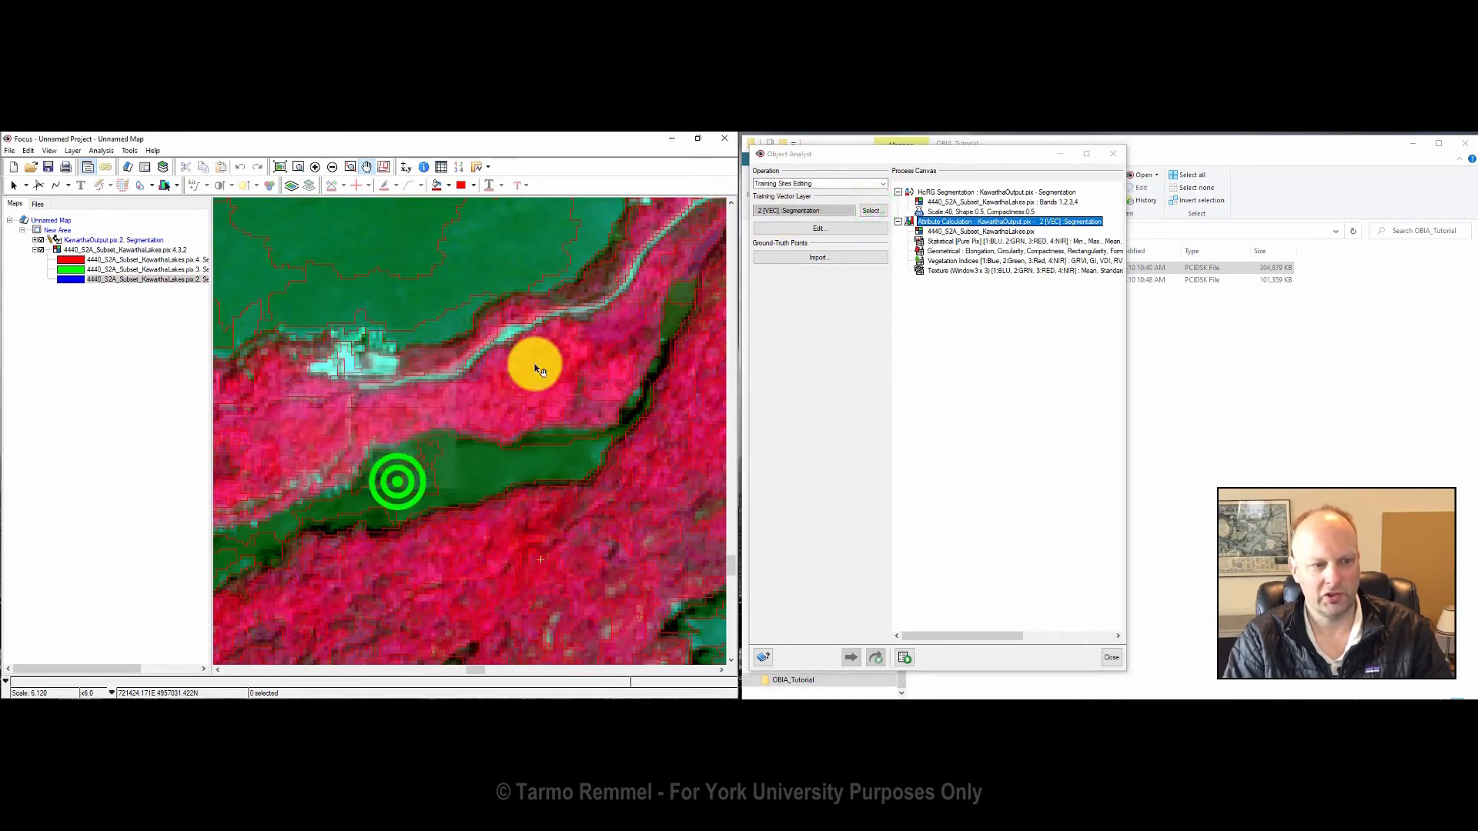
pyautogui.click(817, 230)
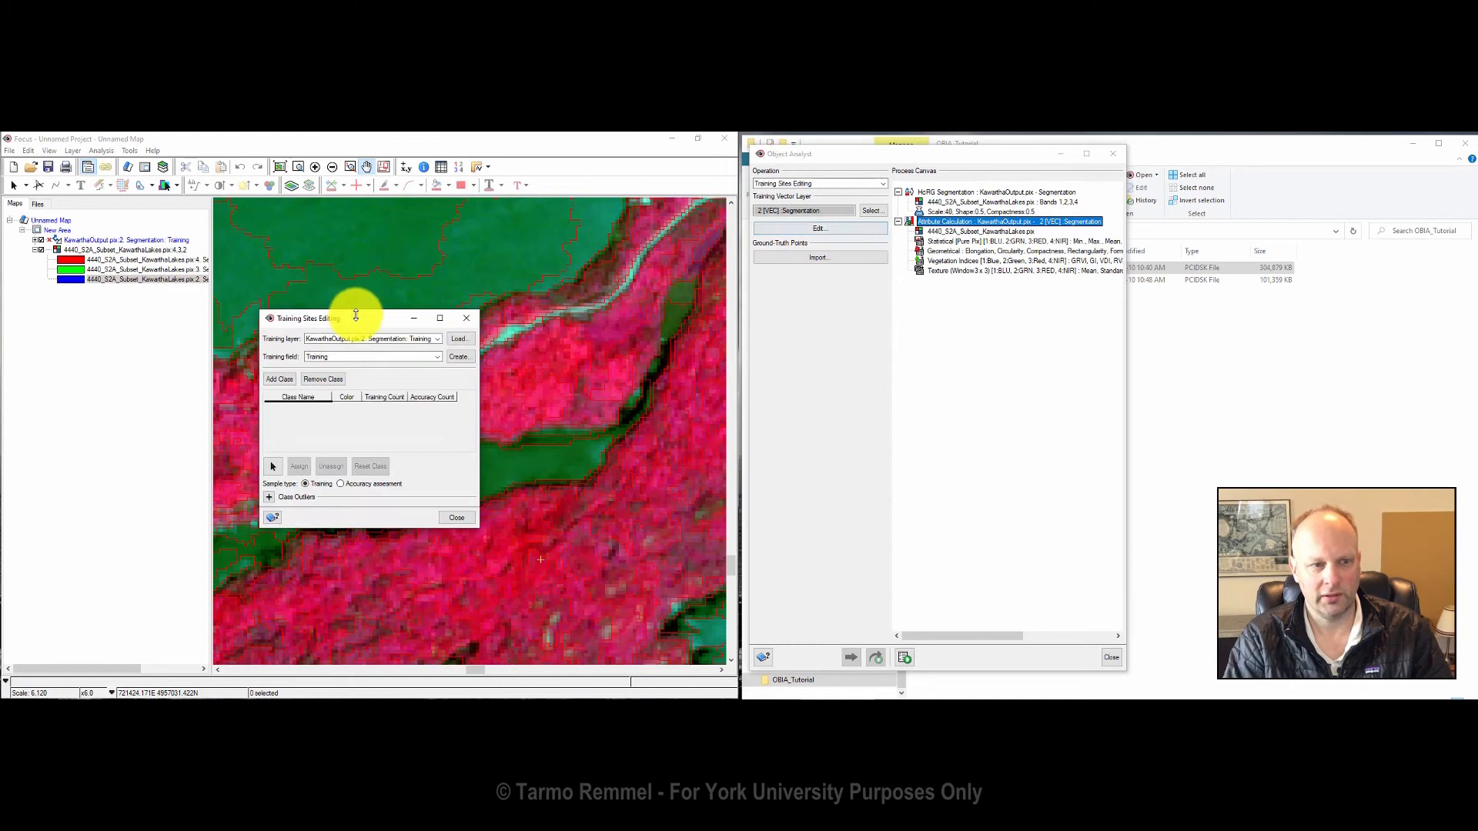
pyautogui.moveTo(358, 320); pyautogui.dragTo(886, 310)
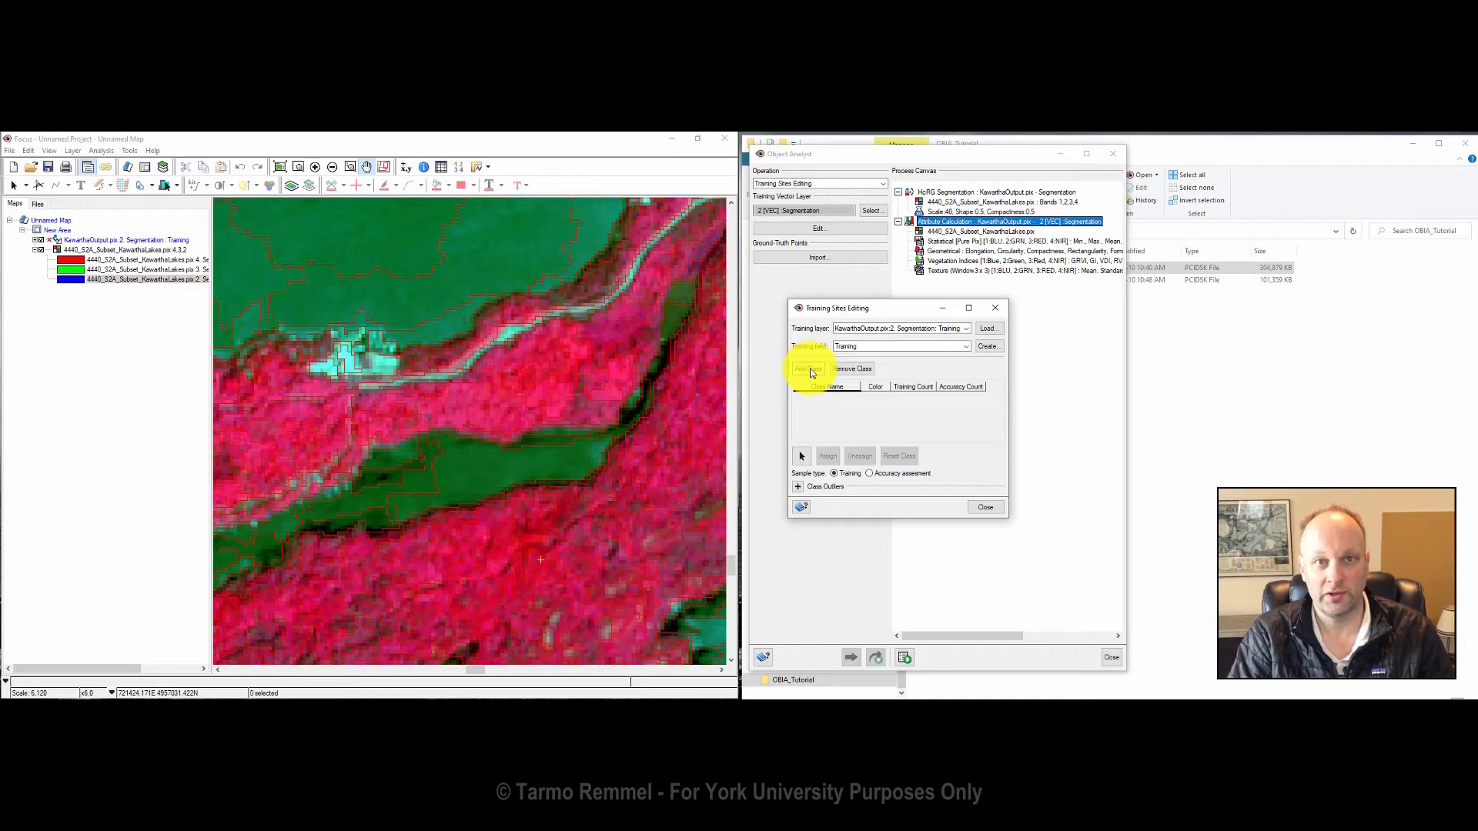
# Step: Add three training classes named Water, Vegetation and Built-up
pyautogui.click(809, 367)
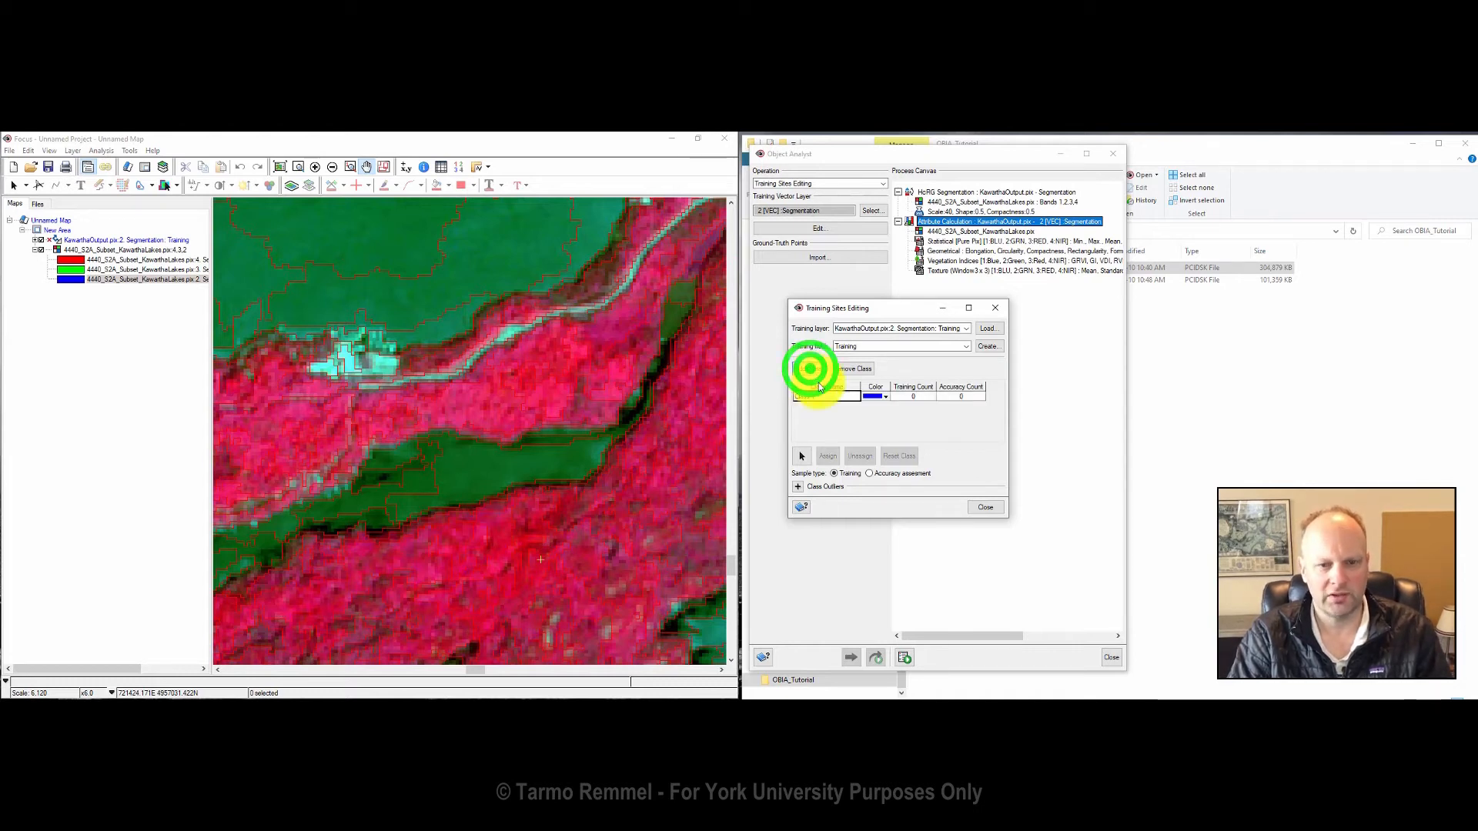
pyautogui.click(821, 397)
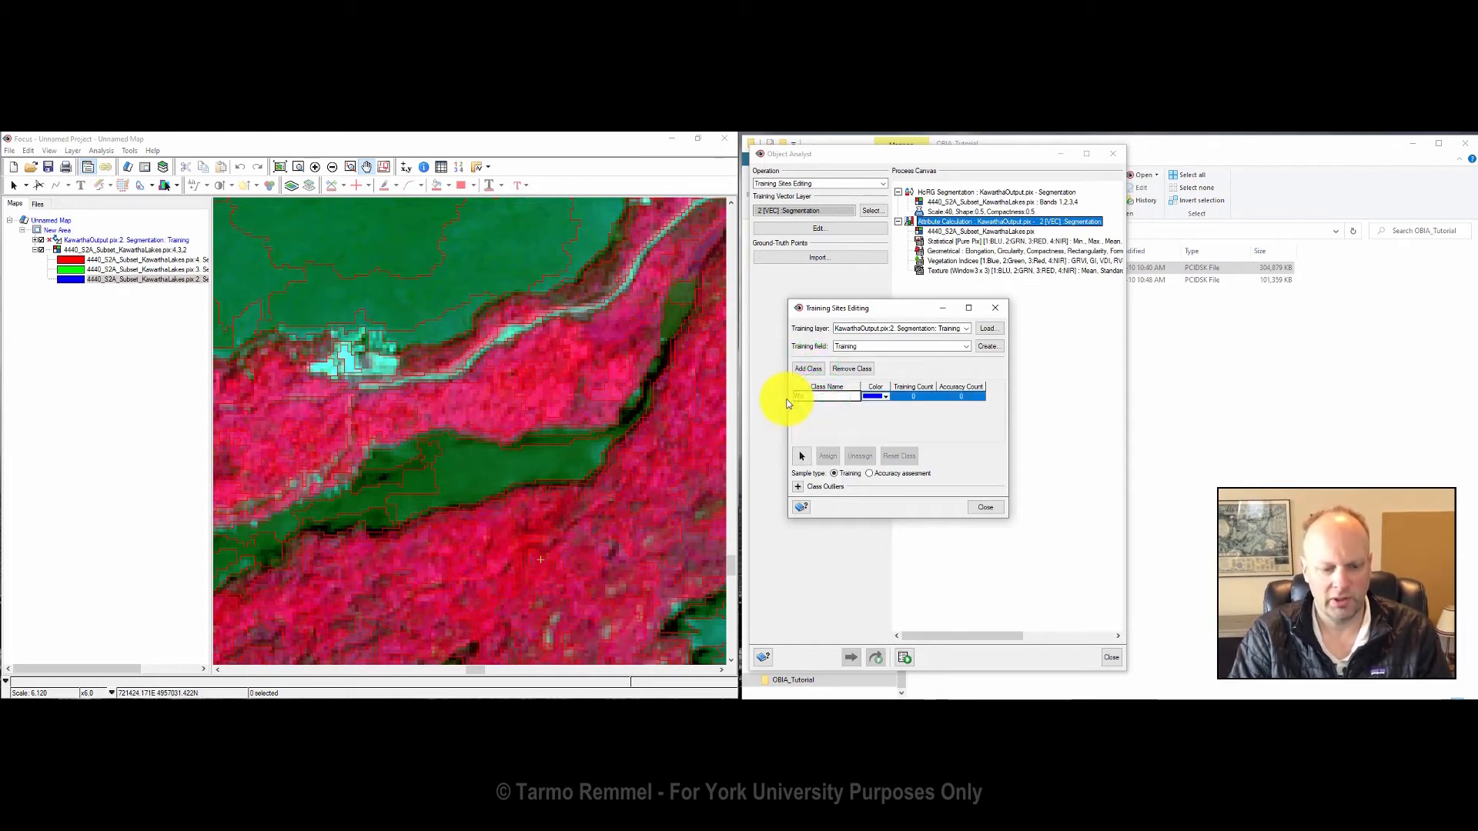
pyautogui.write('Water')
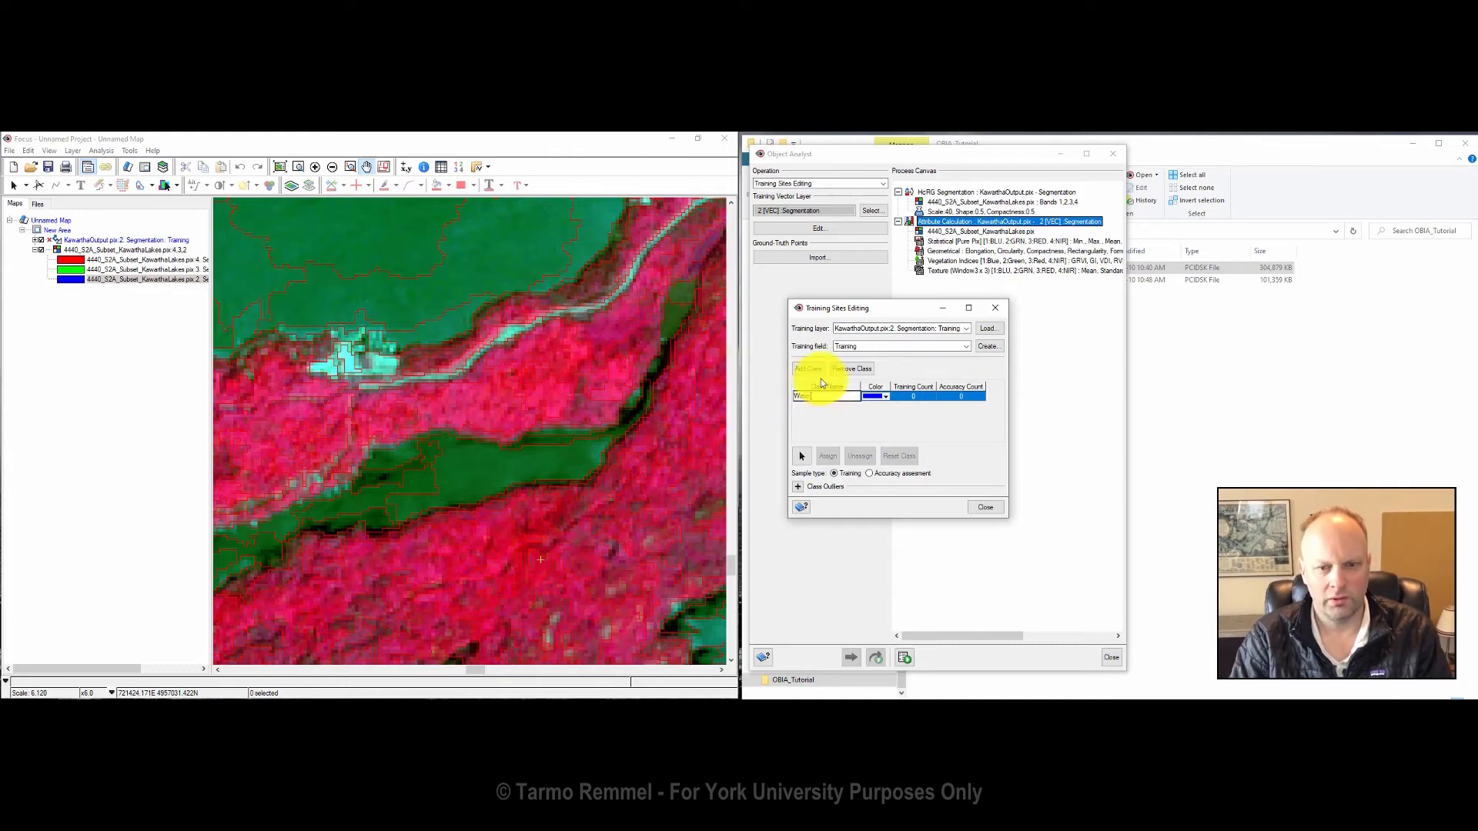
pyautogui.click(813, 369)
pyautogui.moveTo(820, 405); pyautogui.dragTo(786, 408)
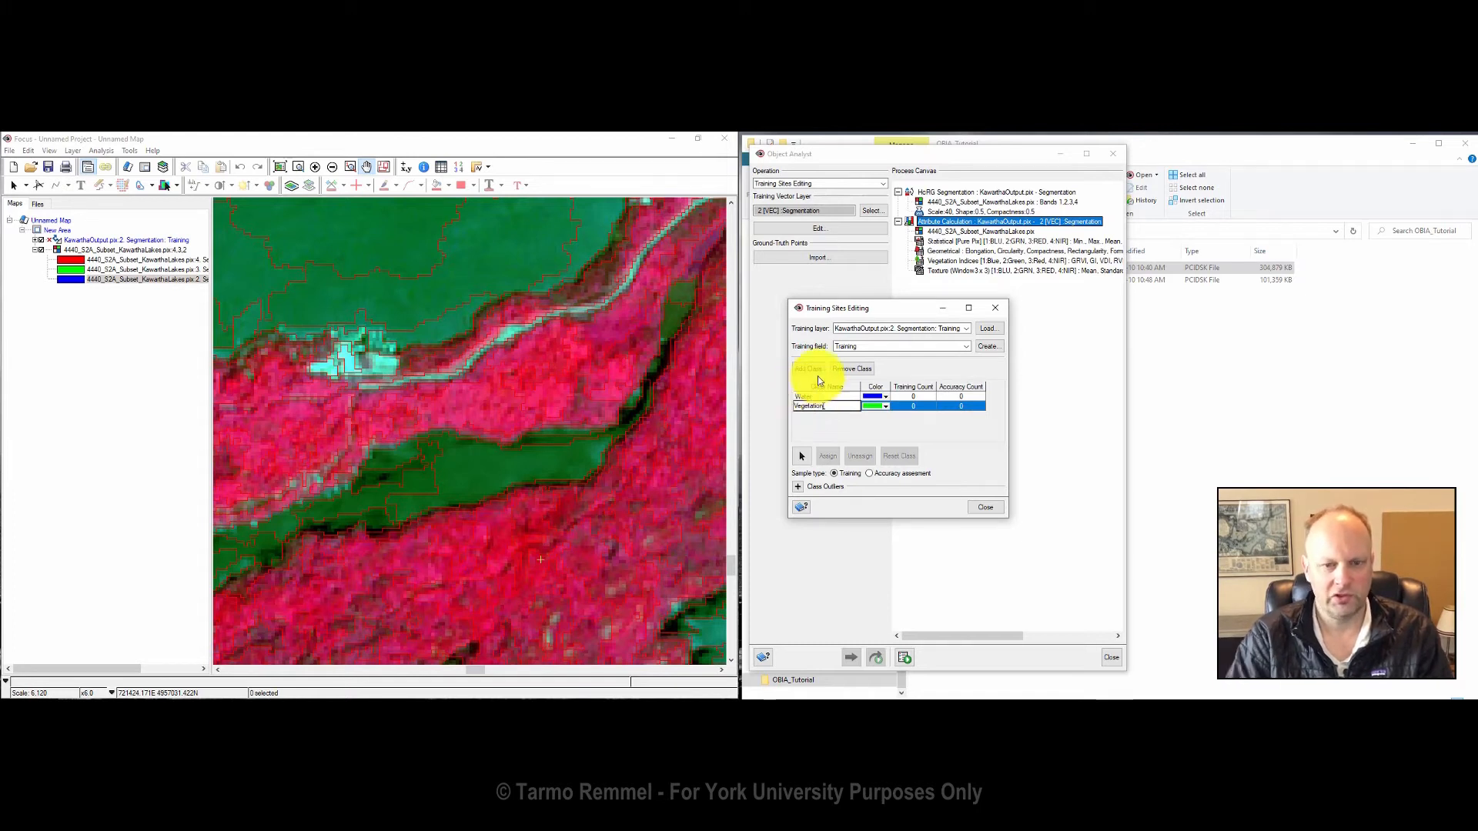
pyautogui.click(815, 371)
pyautogui.click(820, 414)
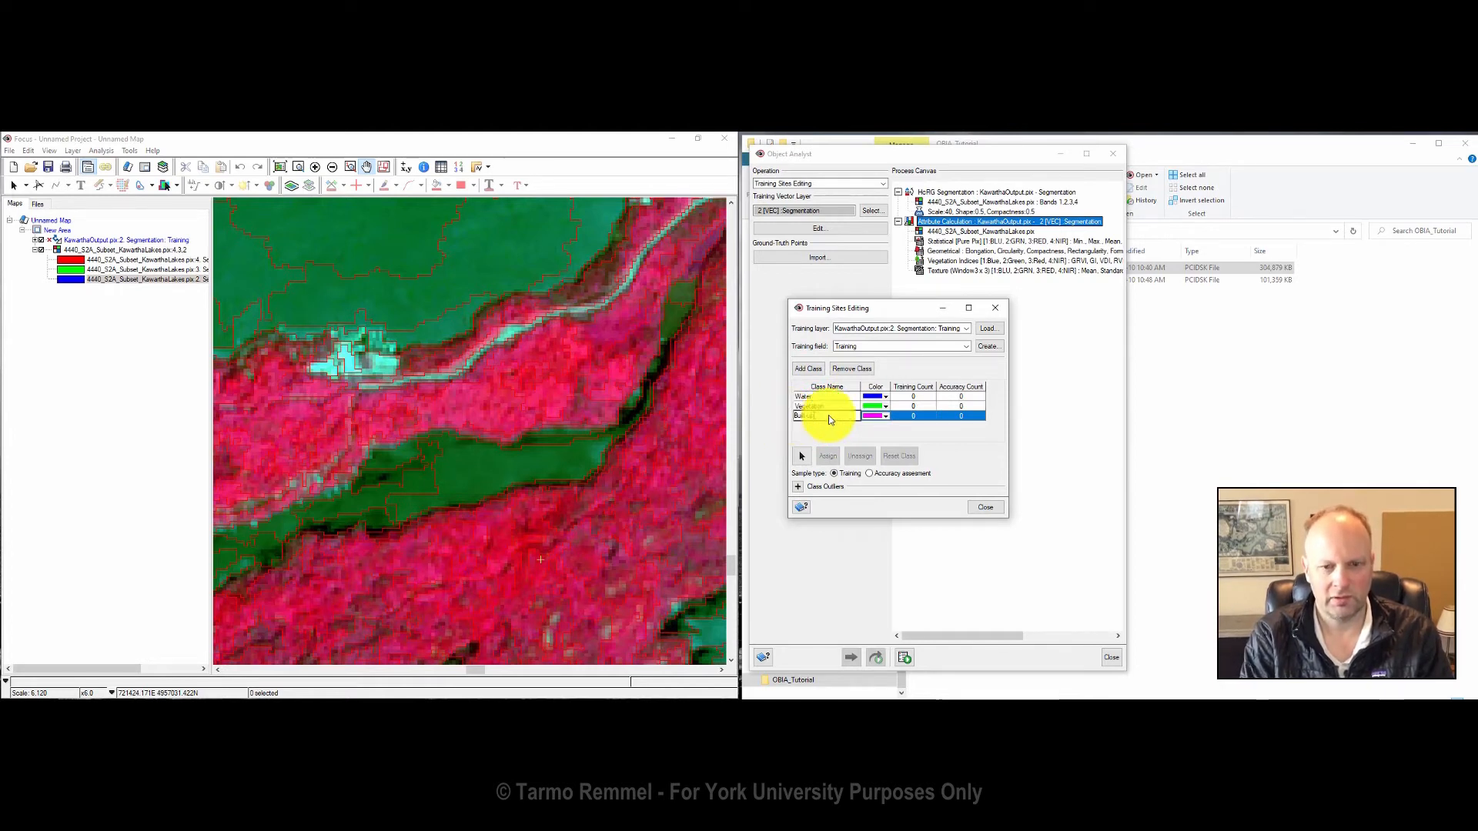
# Step: Set the class colours to orange for Built-up, light blue for Water and light green for Vegetation
pyautogui.click(885, 415)
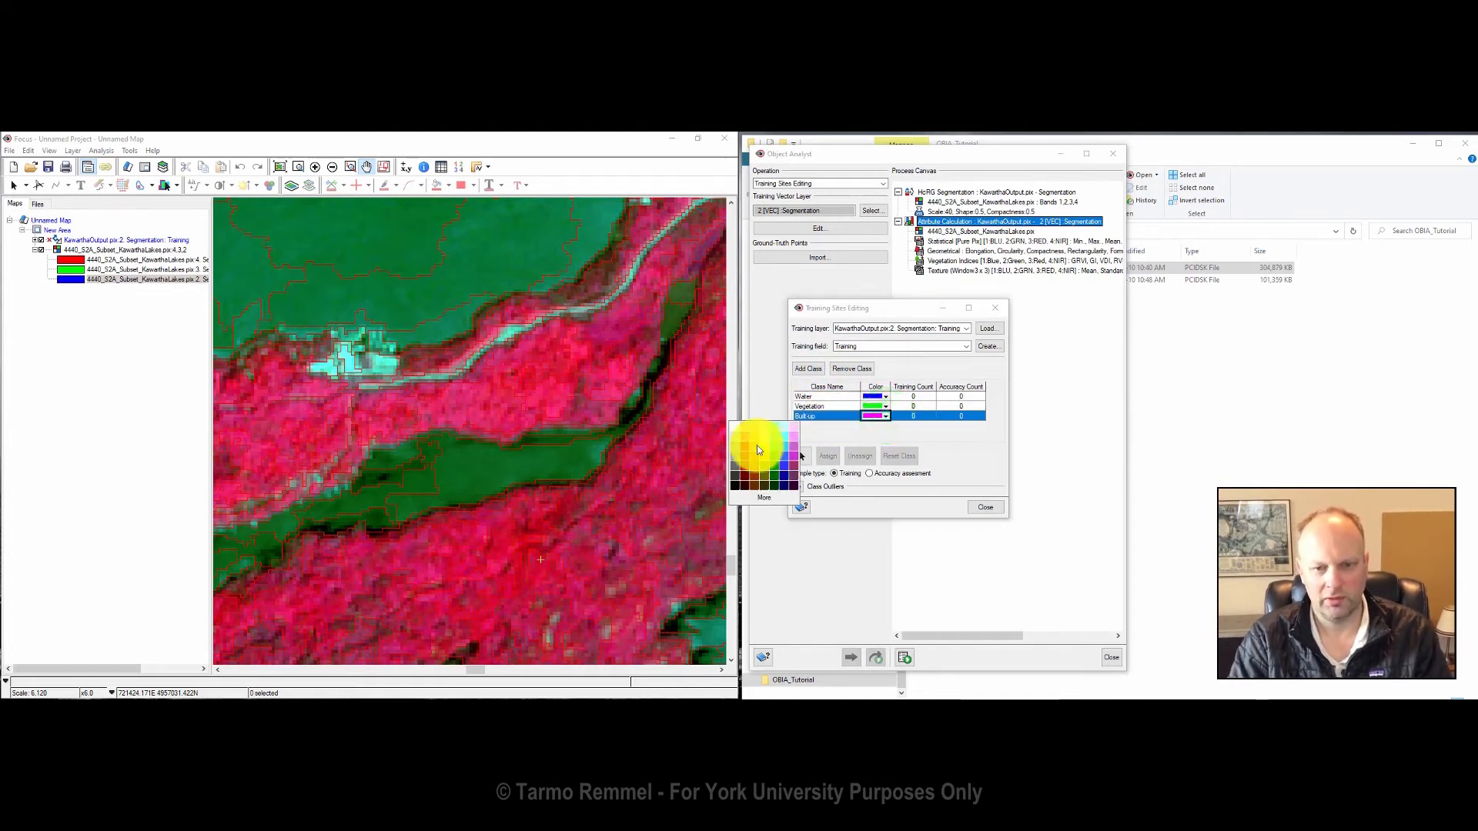
pyautogui.click(757, 450)
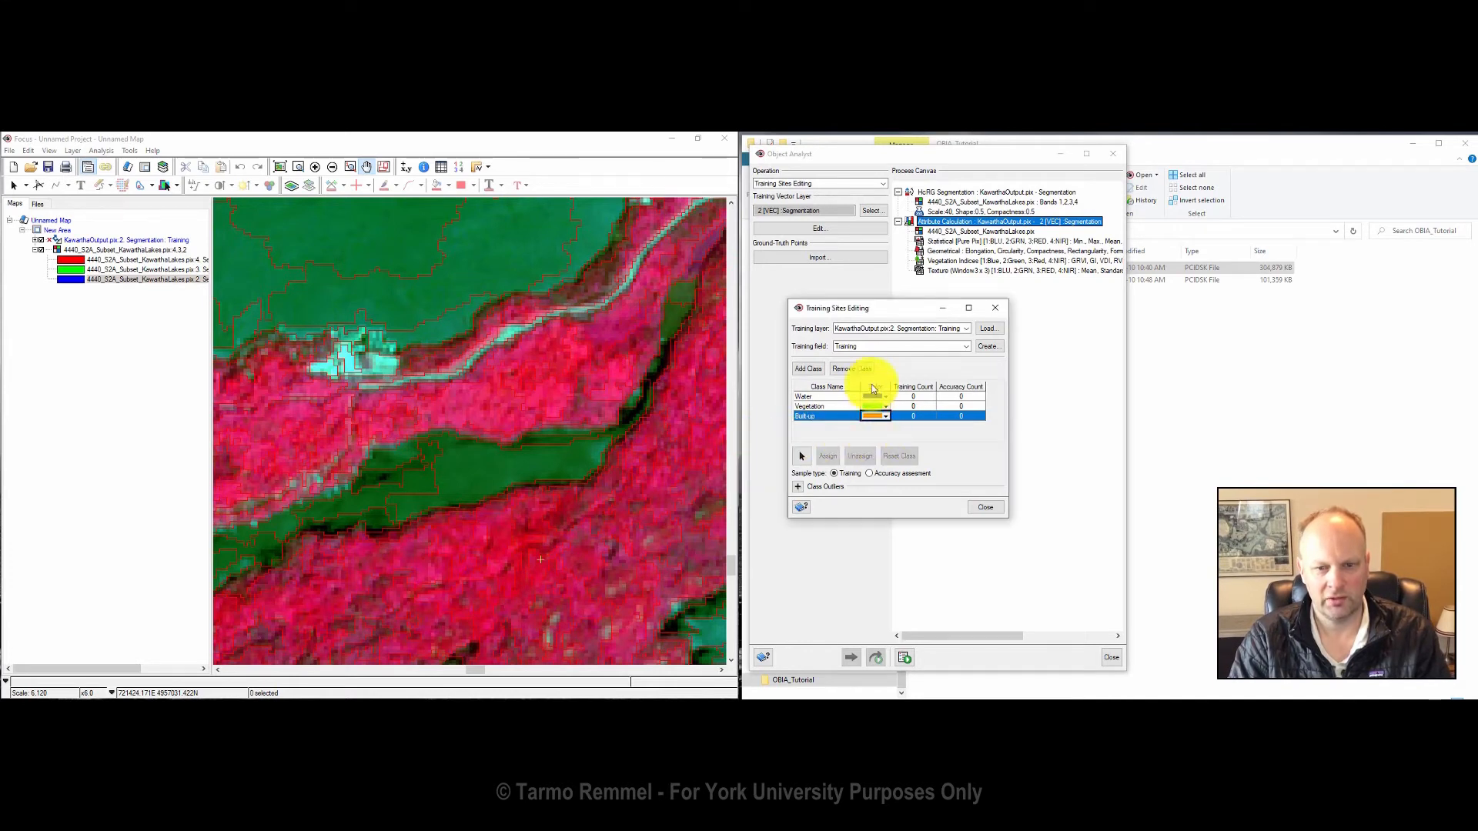
pyautogui.click(885, 397)
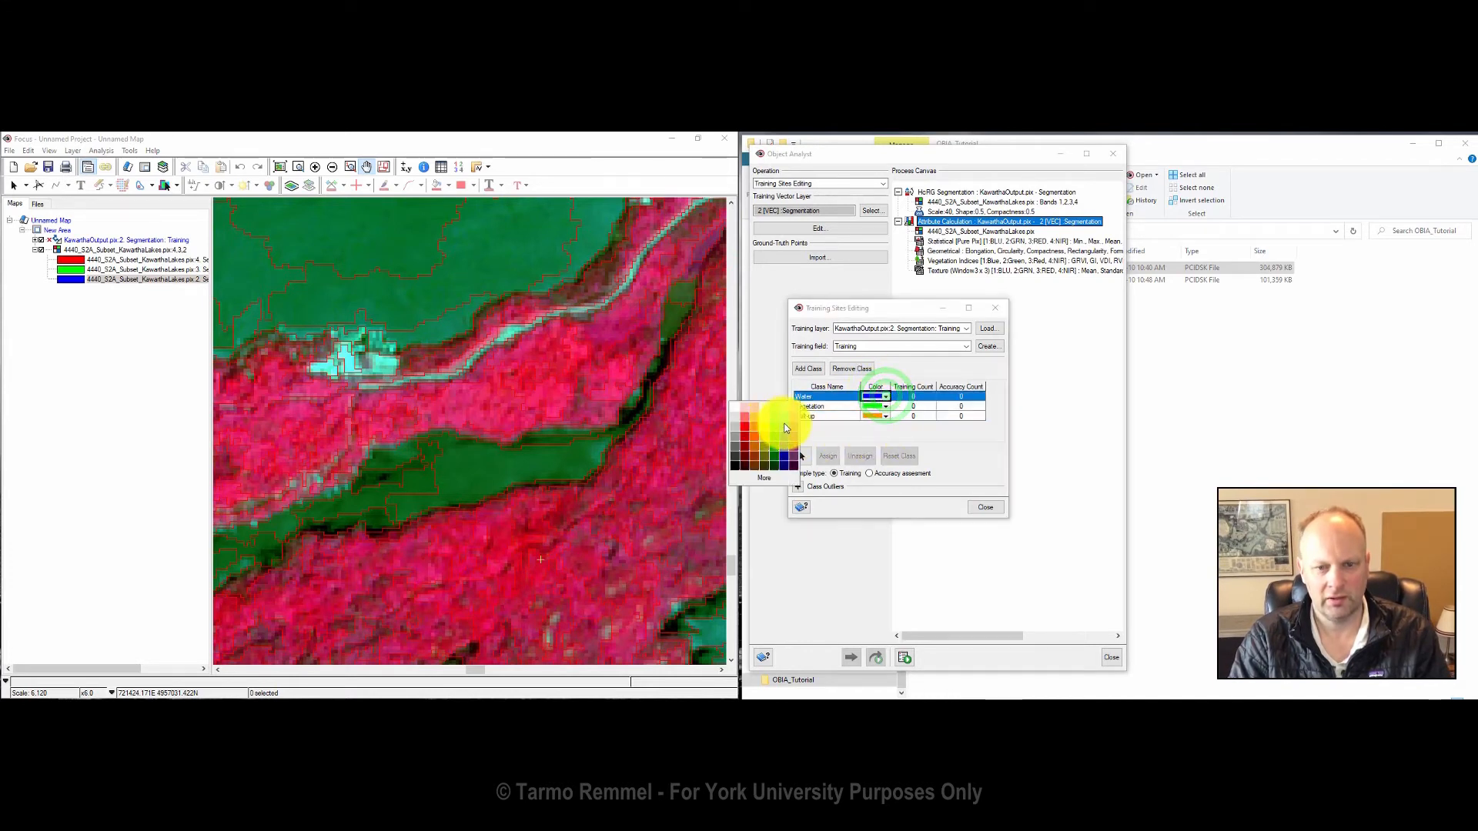
pyautogui.click(783, 423)
pyautogui.click(885, 406)
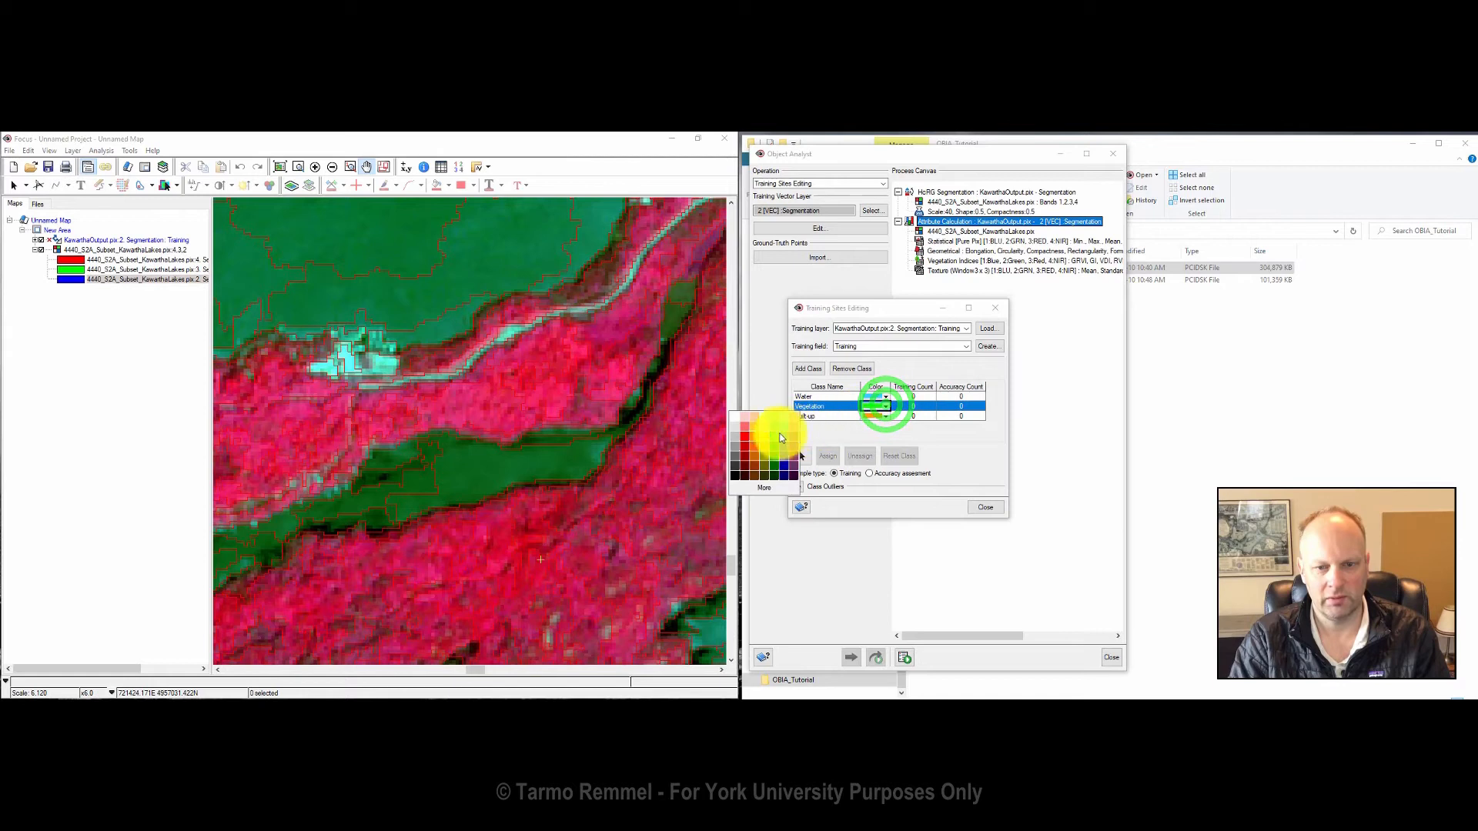
pyautogui.click(776, 420)
pyautogui.click(890, 428)
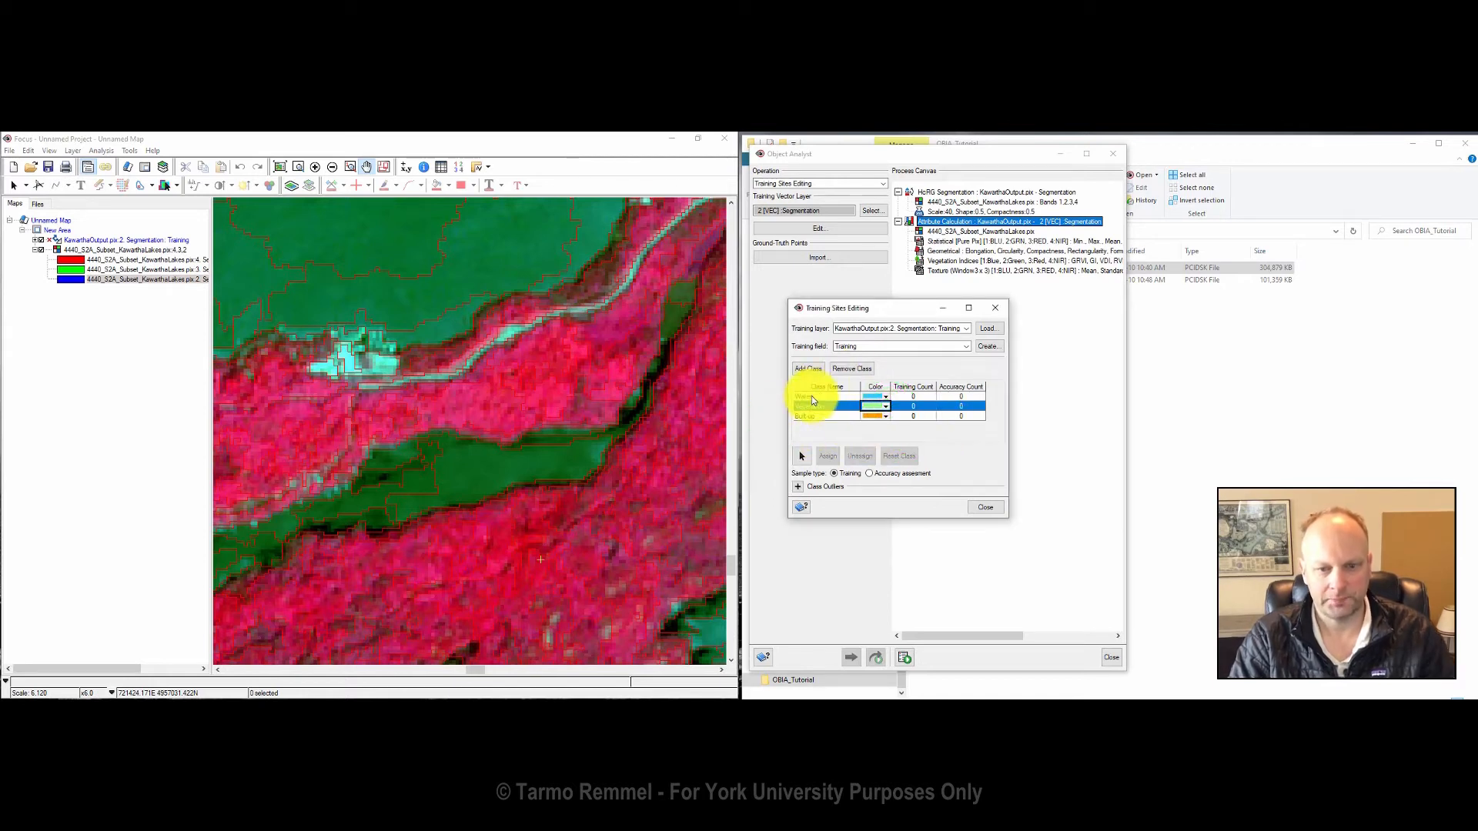
# Step: Assign the large open-water segment just north of the bright built-up patch by the road as a Water training site
pyautogui.click(332, 167)
pyautogui.click(332, 167)
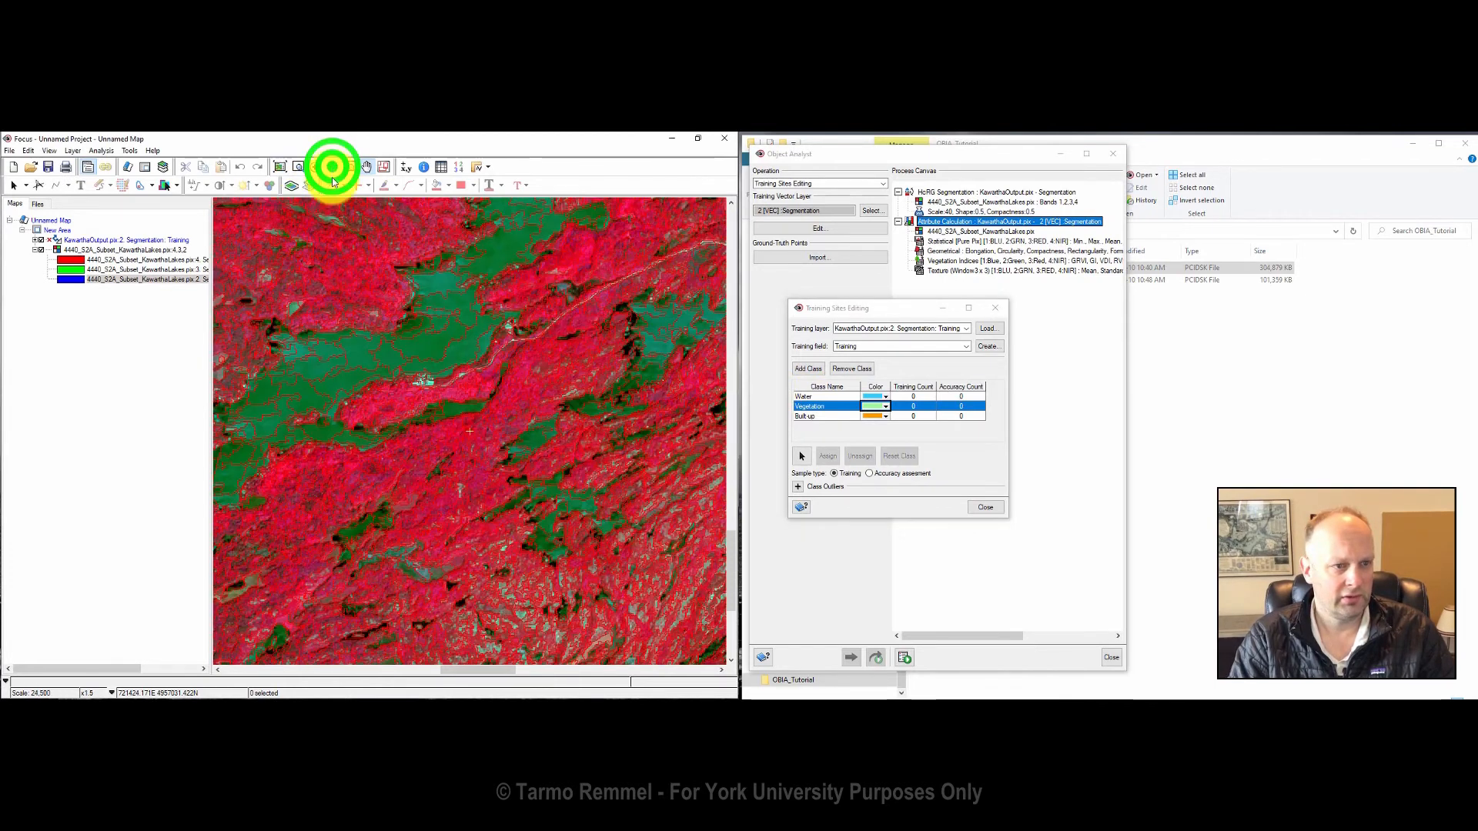
pyautogui.click(800, 395)
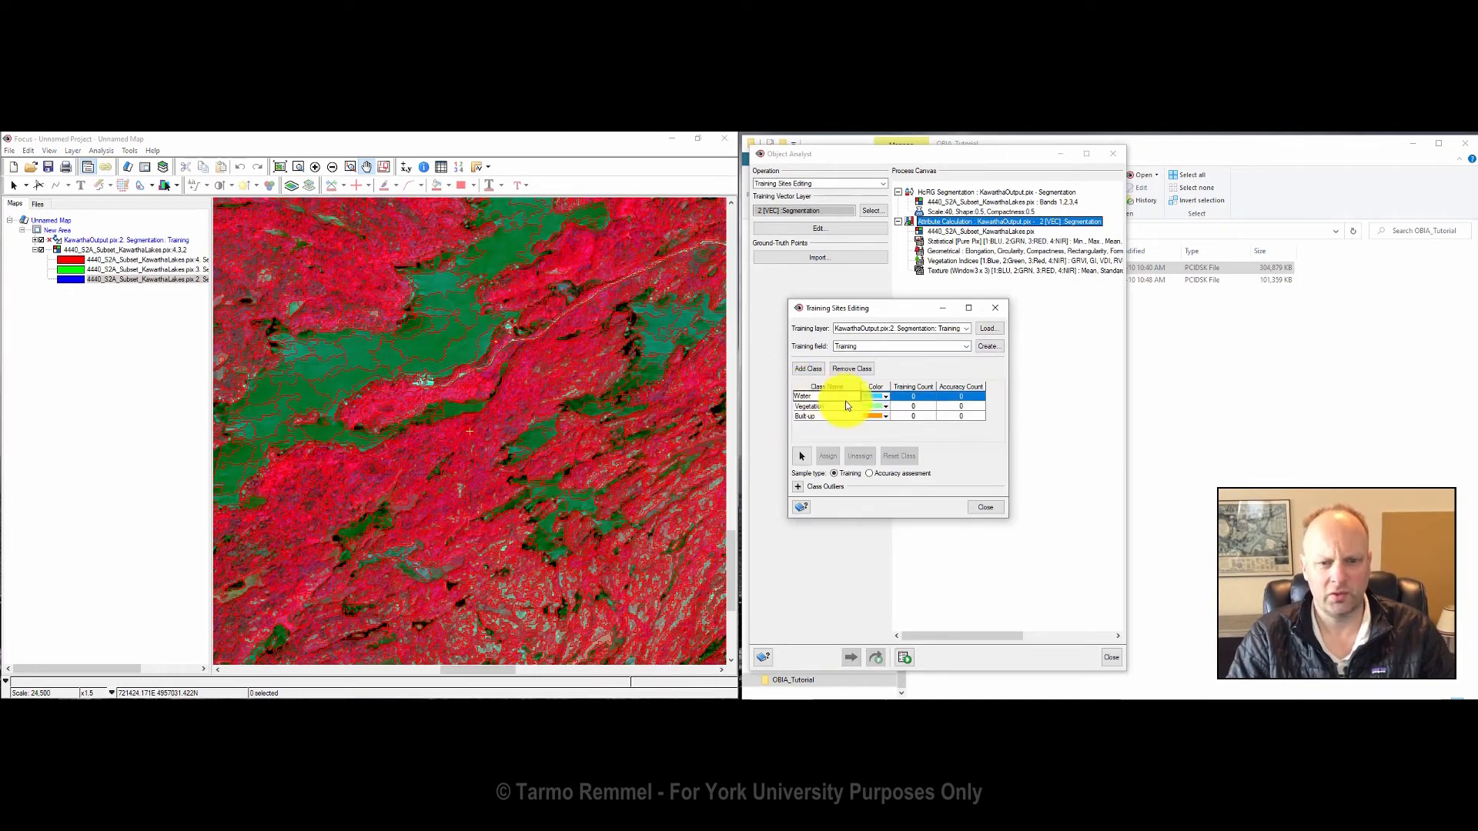
pyautogui.click(299, 166)
pyautogui.moveTo(297, 264); pyautogui.dragTo(502, 394)
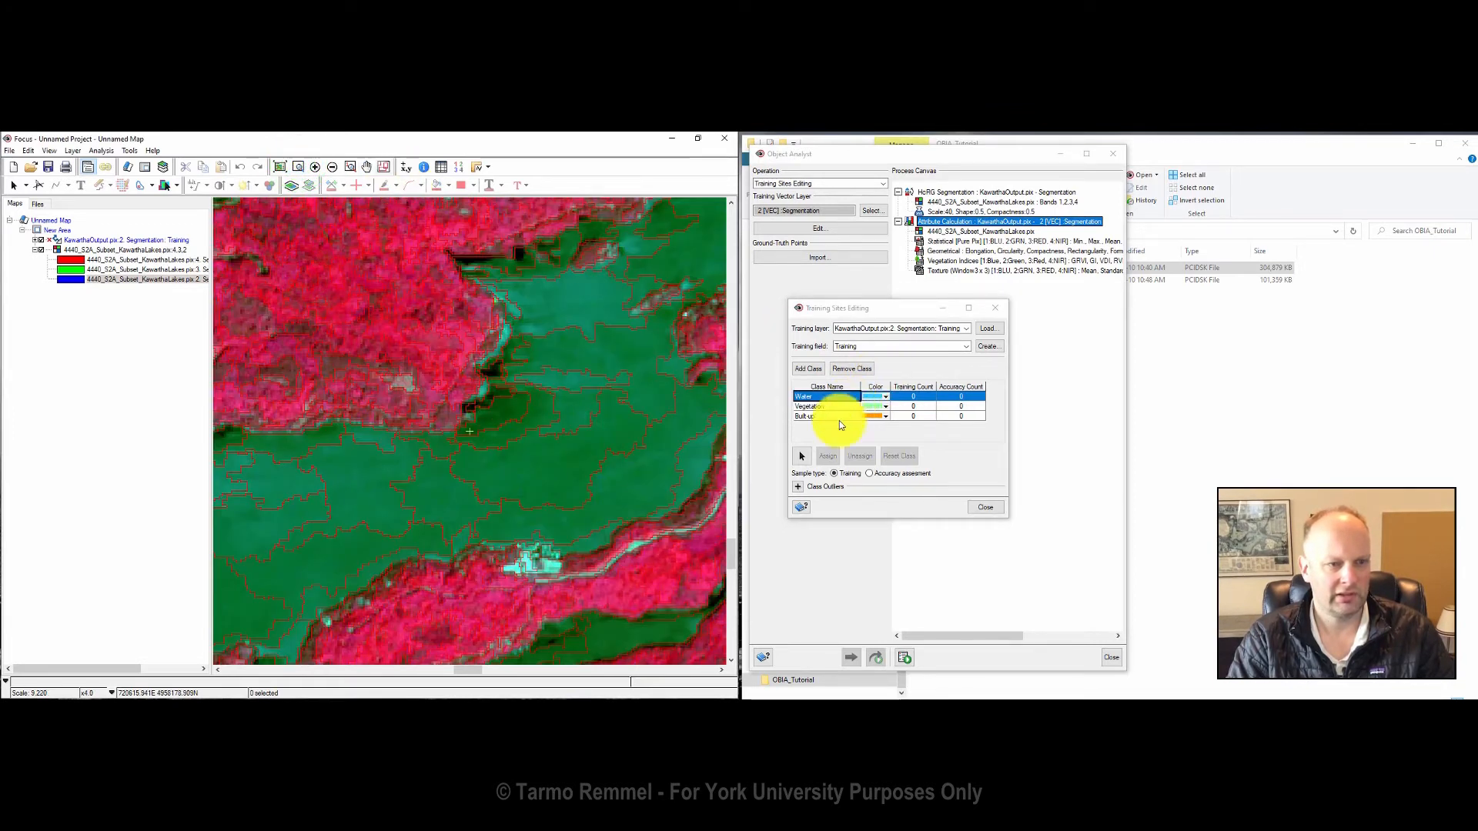
pyautogui.click(800, 458)
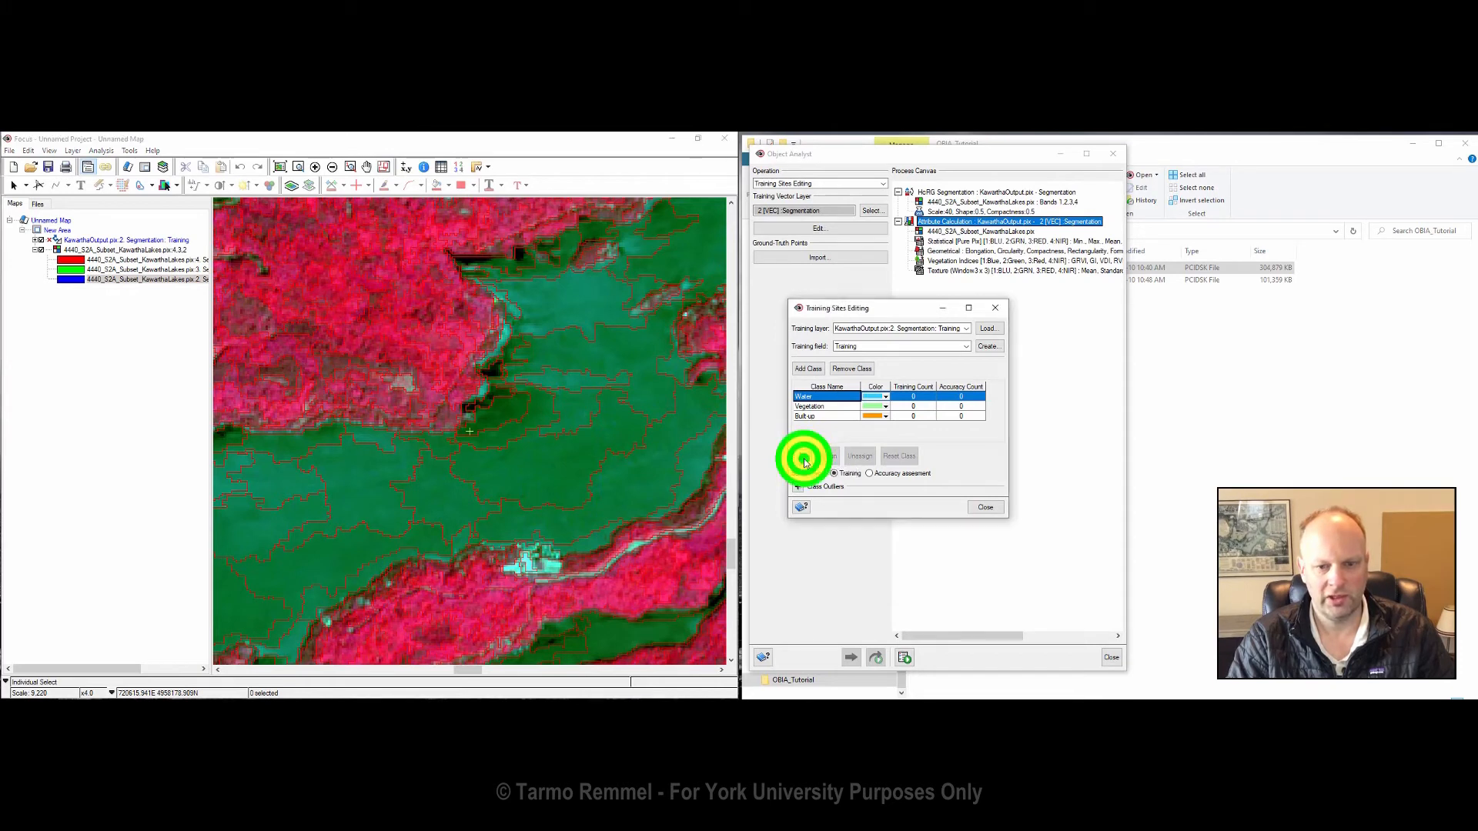
pyautogui.click(591, 443)
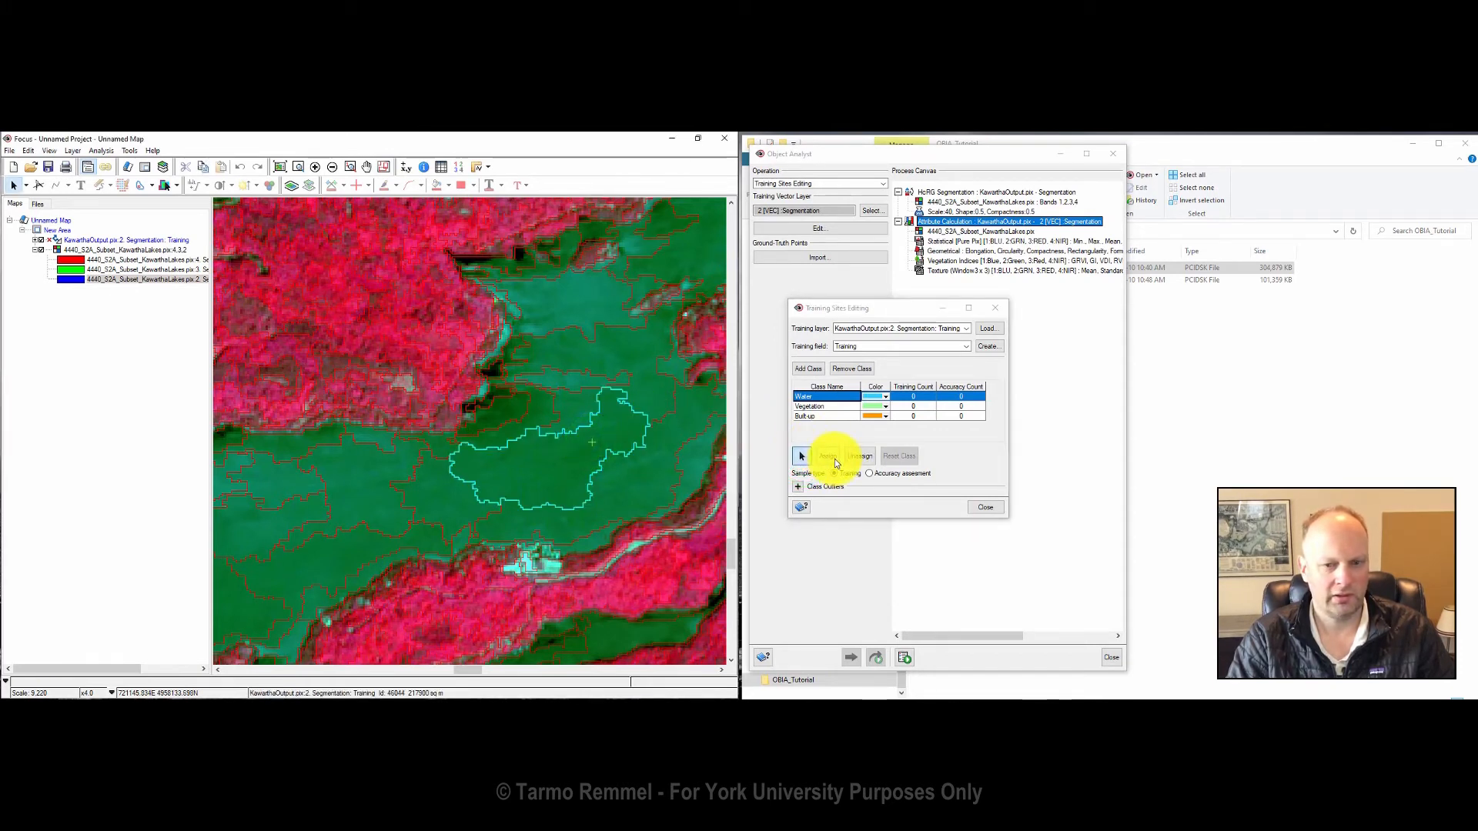
pyautogui.click(829, 457)
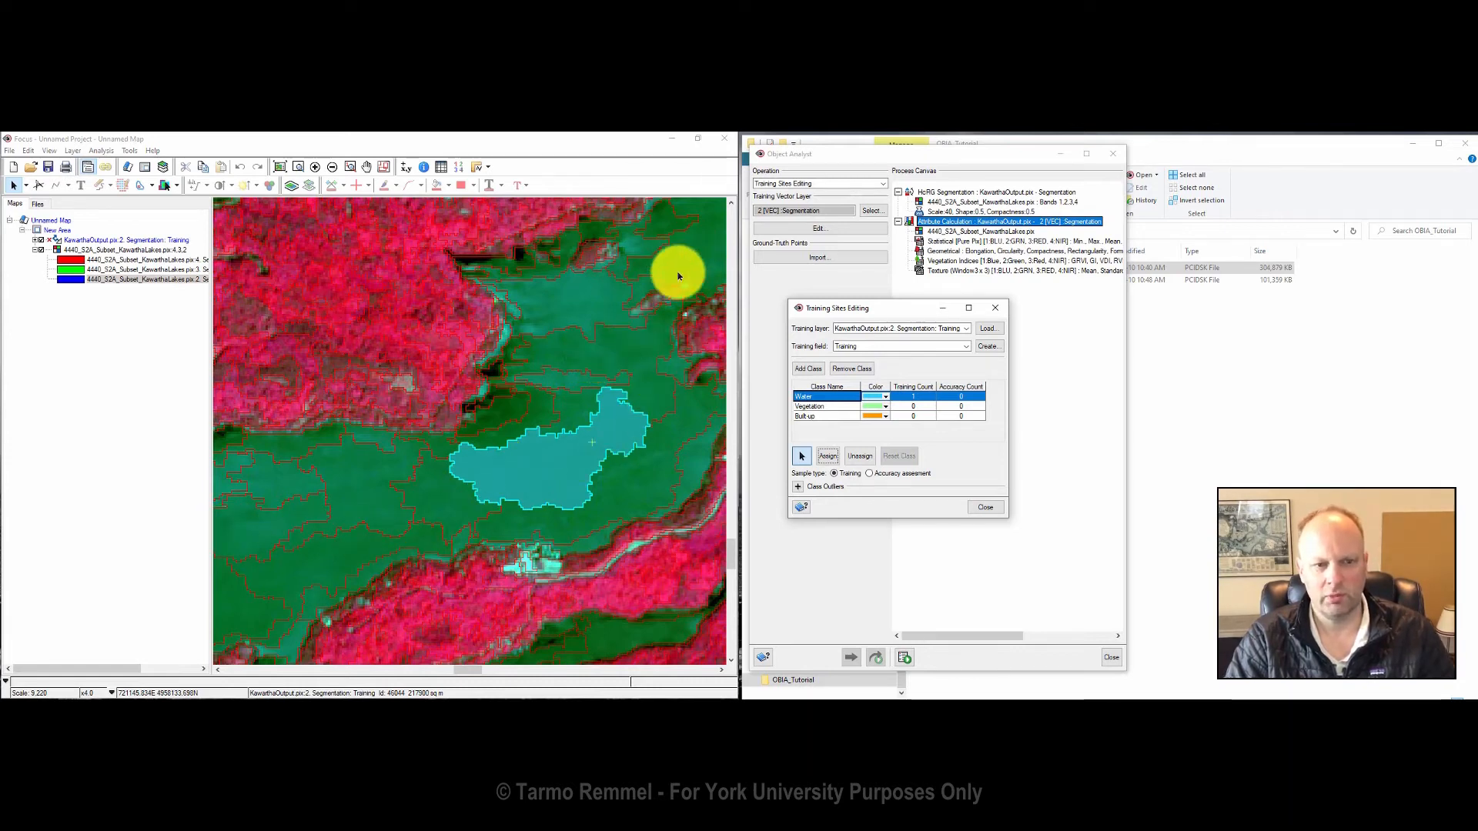
# Step: Assign the large lake segment northeast of the first training site to the Water class
pyautogui.click(703, 250)
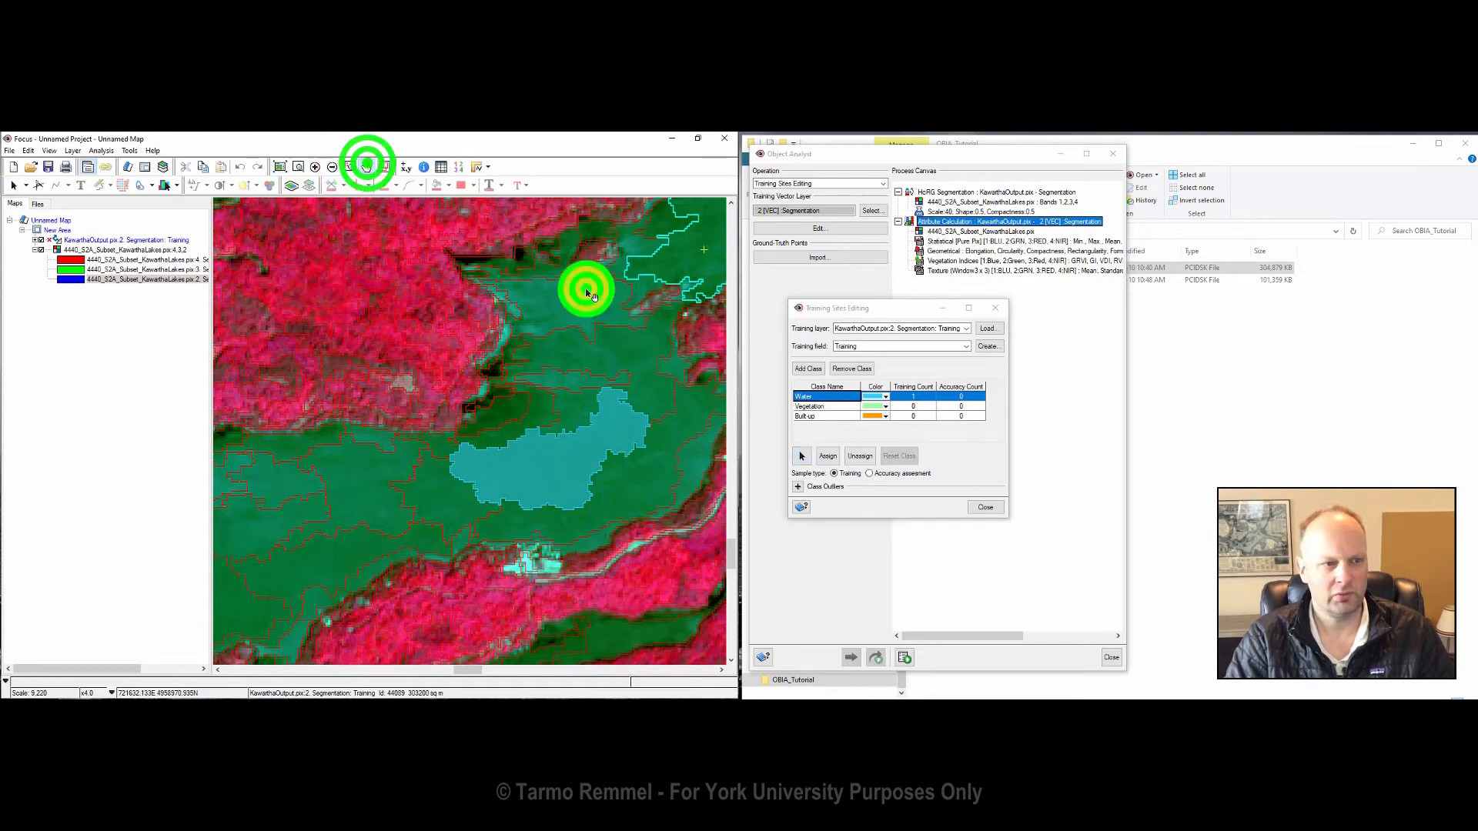
pyautogui.moveTo(583, 287); pyautogui.dragTo(277, 419)
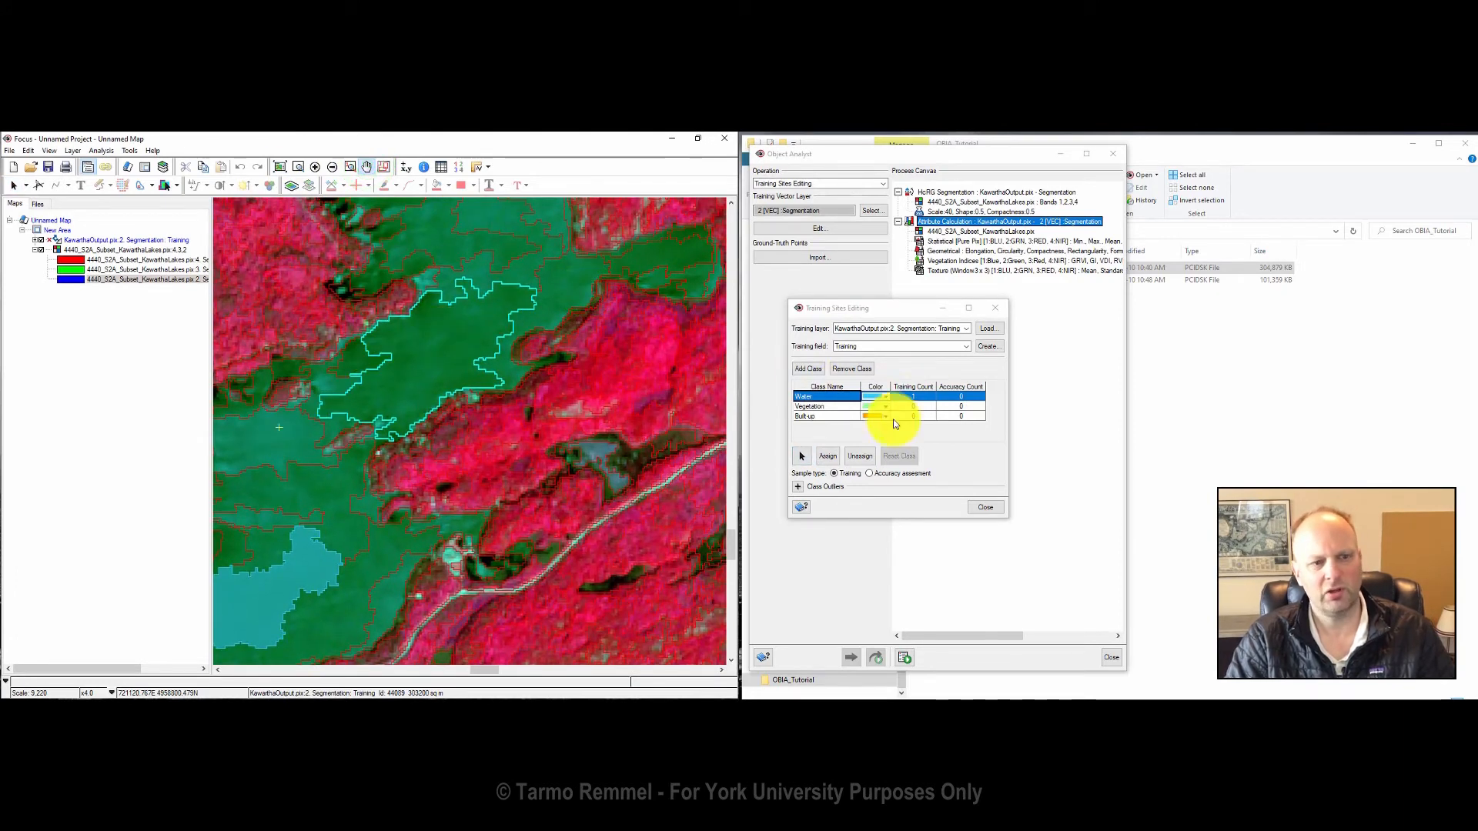
pyautogui.click(826, 457)
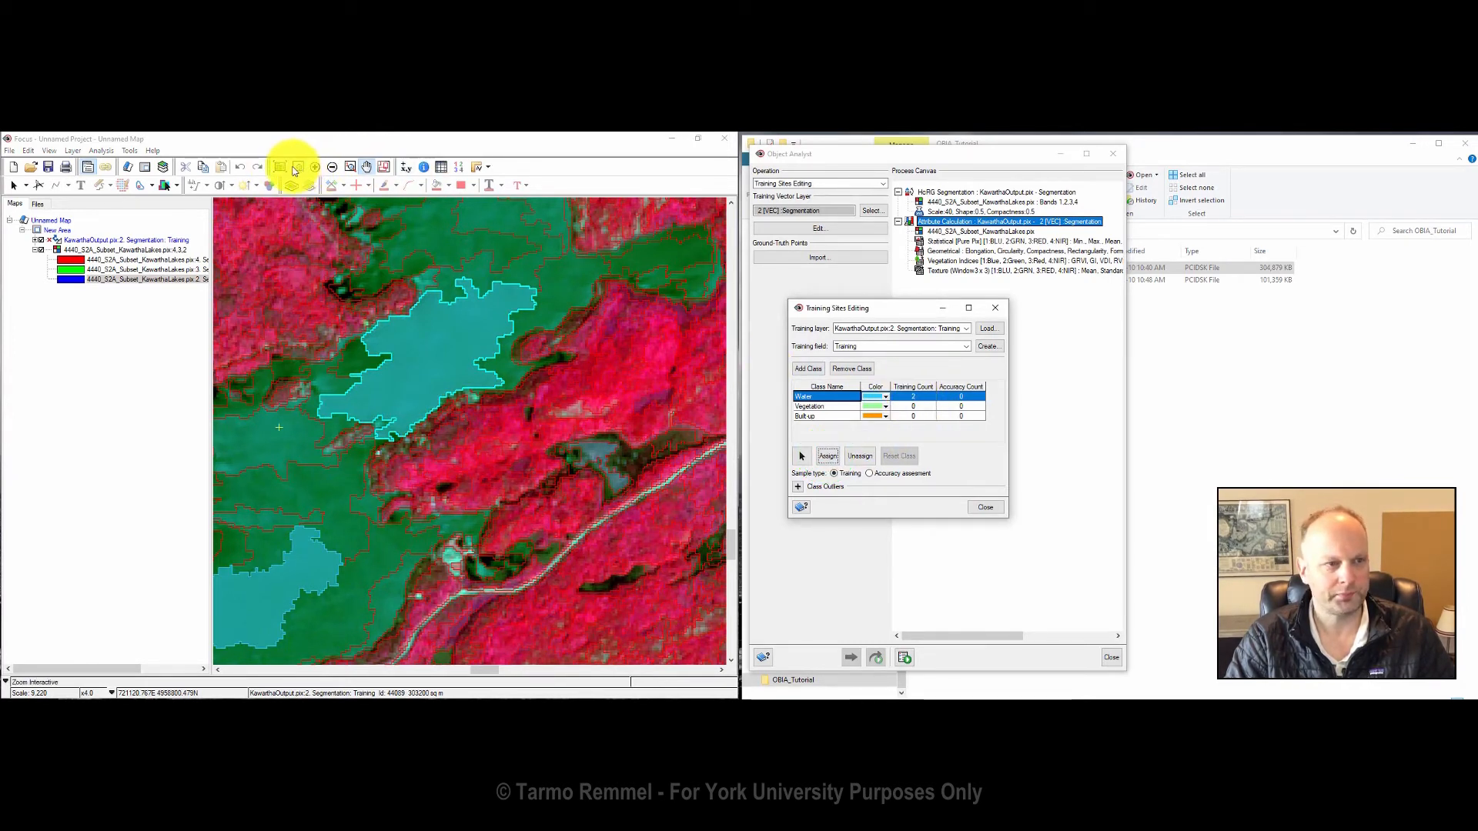
# Step: Assign two neighbouring segments of the small lake near the image's southern edge, southwest of the earlier sites, as Water training sites
pyautogui.click(332, 167)
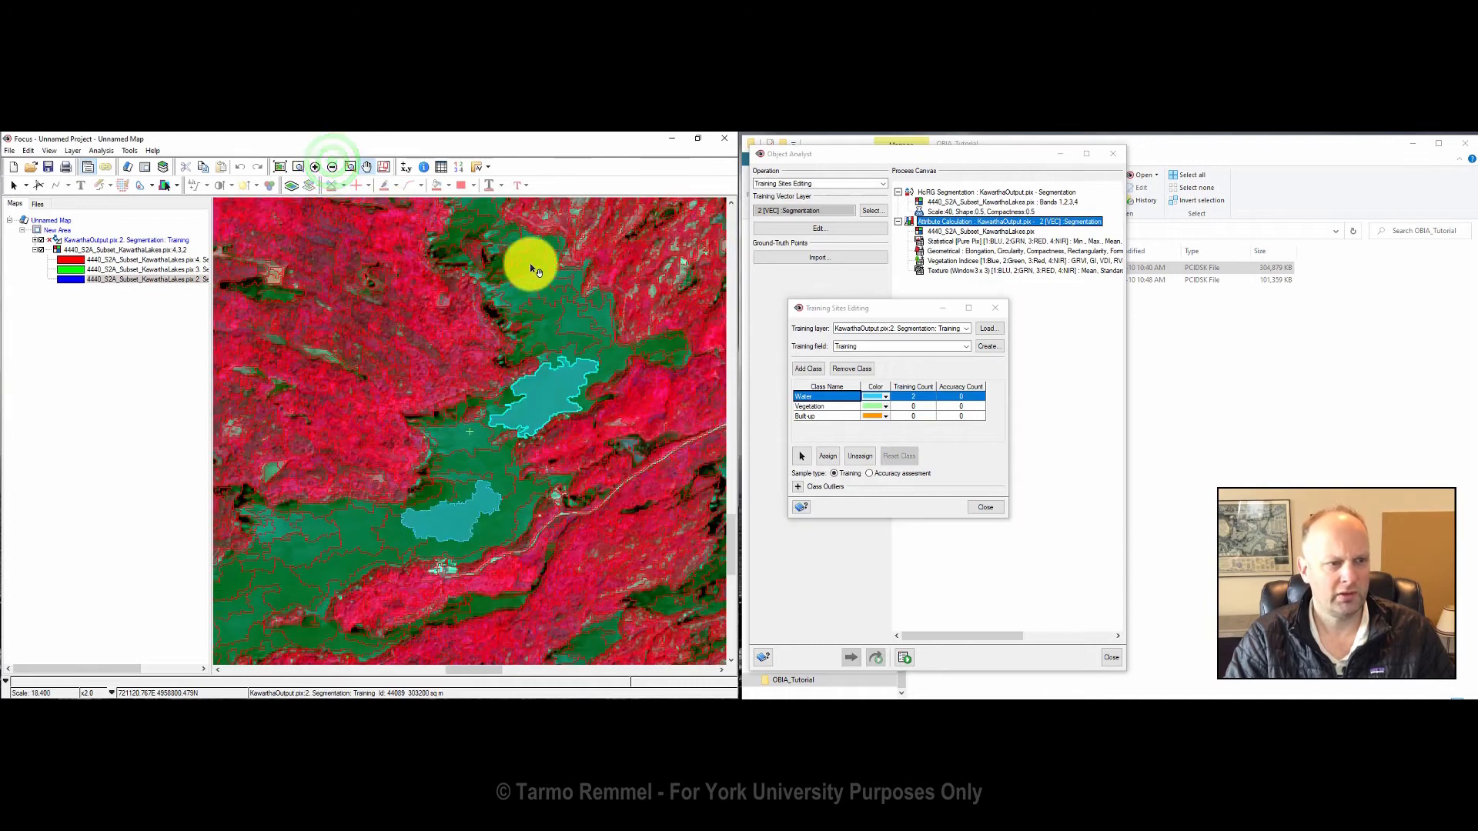
pyautogui.click(367, 167)
pyautogui.click(646, 492)
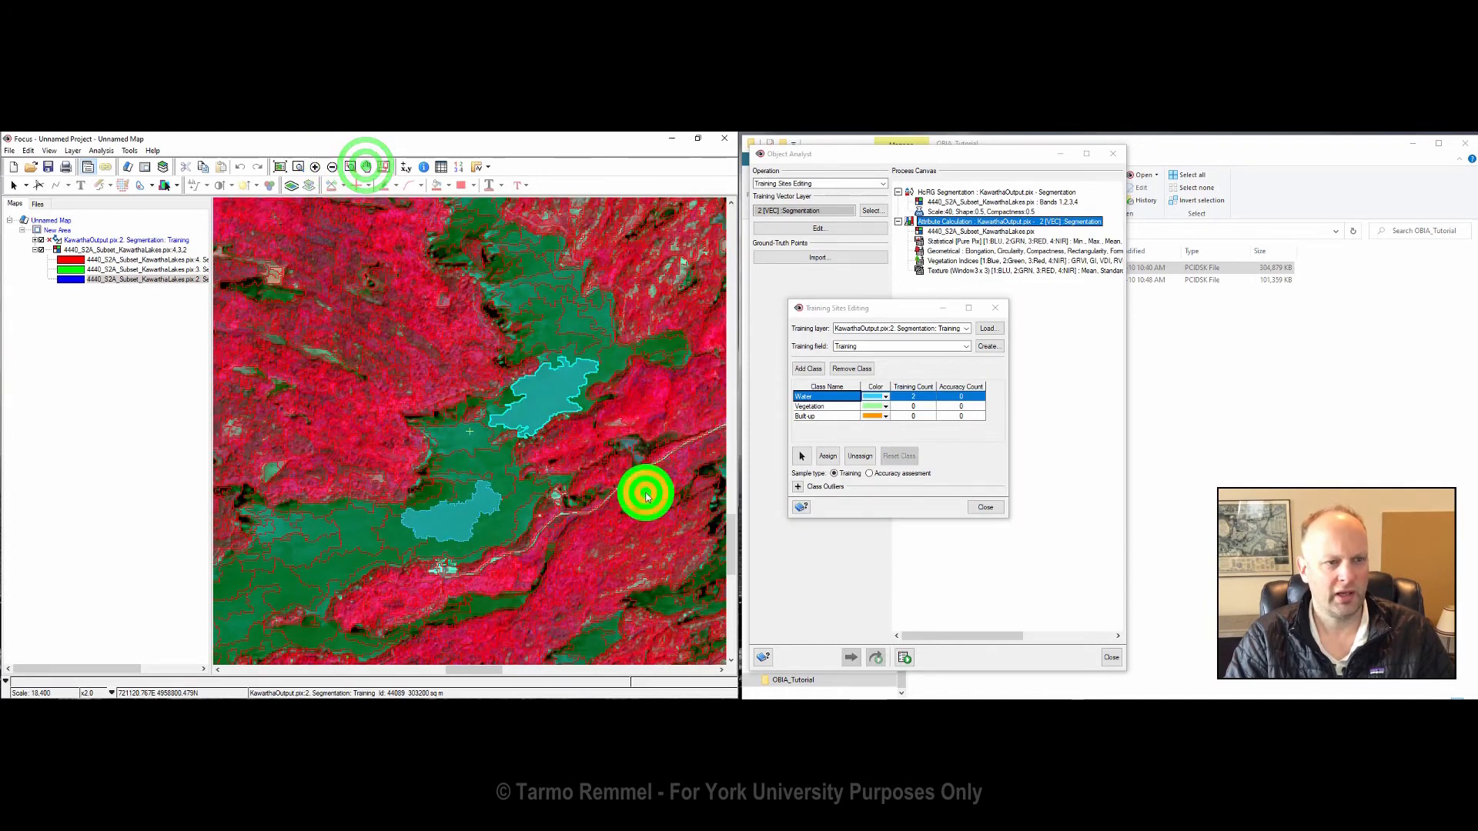
pyautogui.click(527, 513)
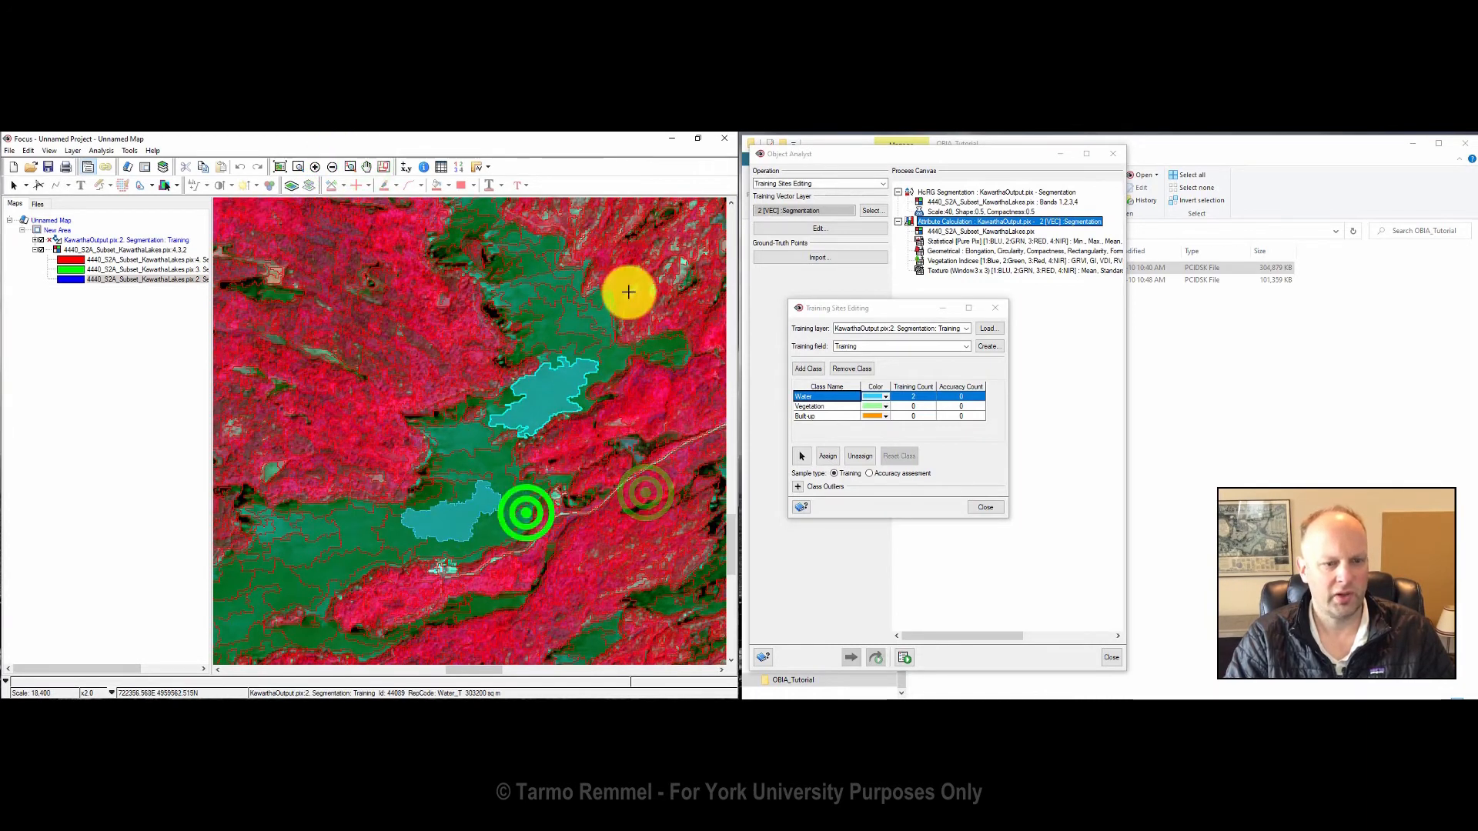
pyautogui.click(372, 161)
pyautogui.moveTo(345, 367); pyautogui.dragTo(482, 224)
pyautogui.moveTo(405, 442); pyautogui.dragTo(654, 303)
pyautogui.moveTo(446, 486); pyautogui.dragTo(630, 285)
pyautogui.moveTo(530, 433); pyautogui.dragTo(459, 339)
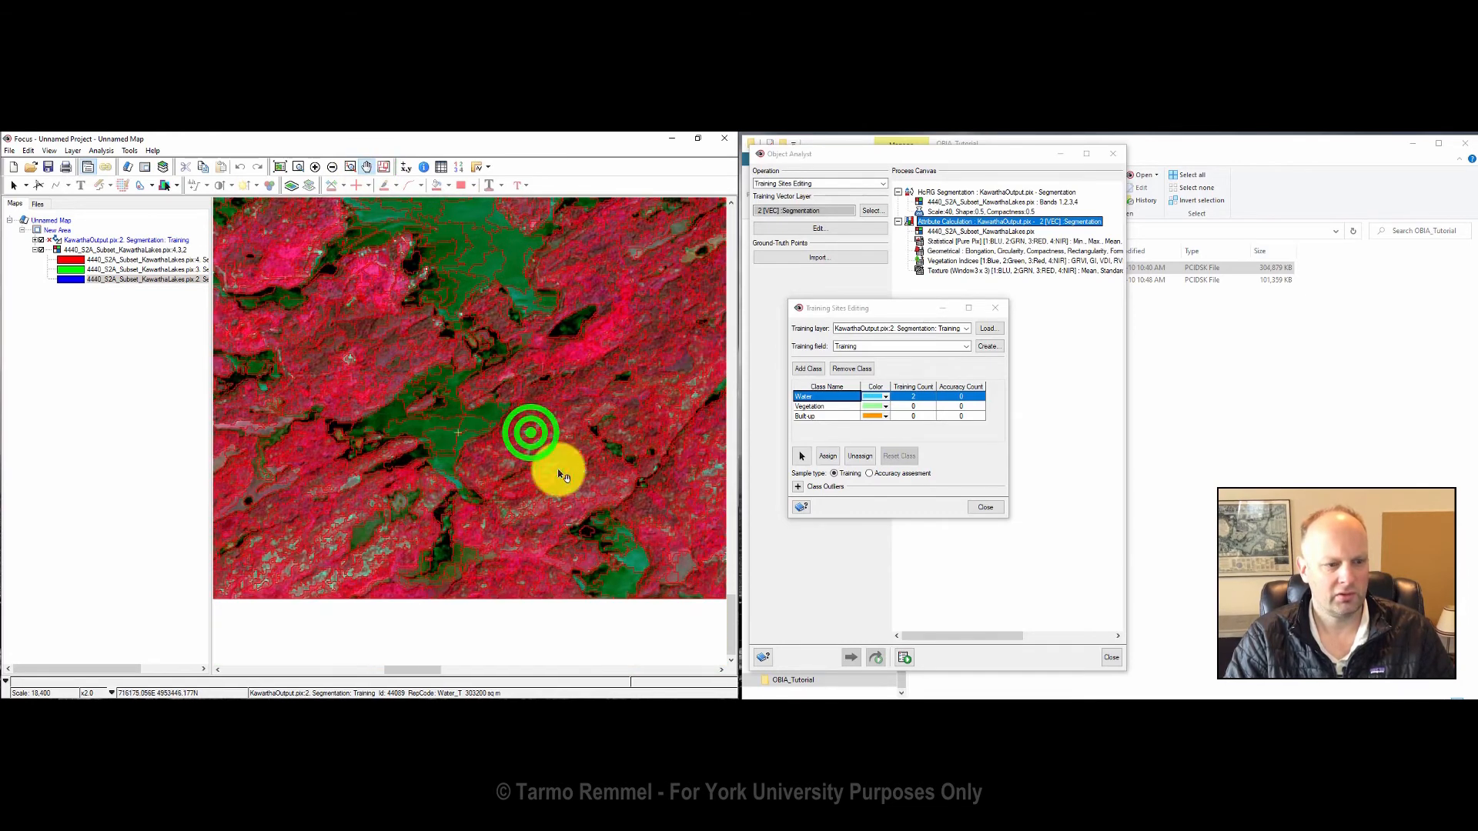
pyautogui.moveTo(559, 471); pyautogui.dragTo(556, 509)
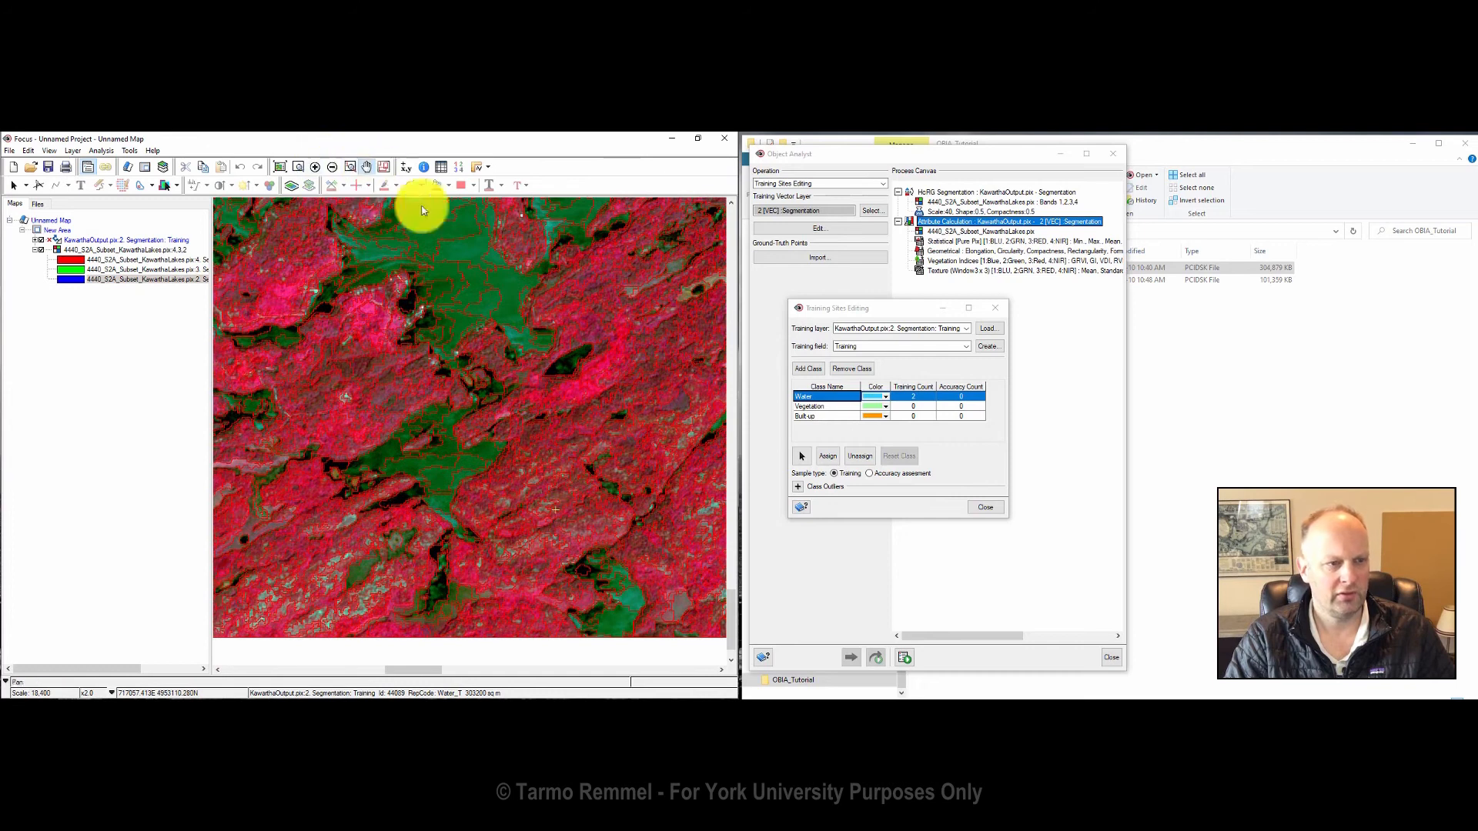
pyautogui.click(800, 456)
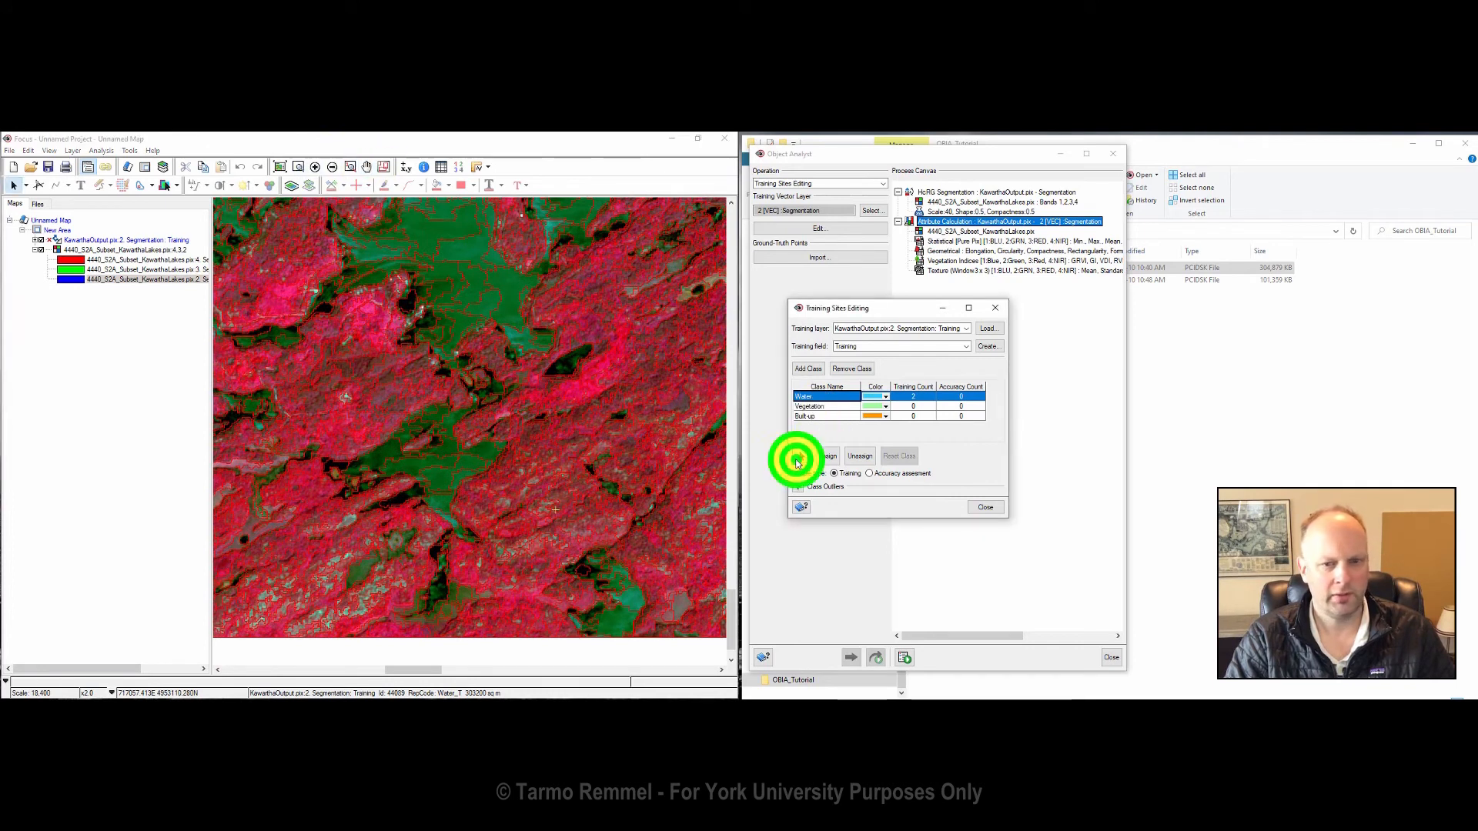
pyautogui.click(391, 457)
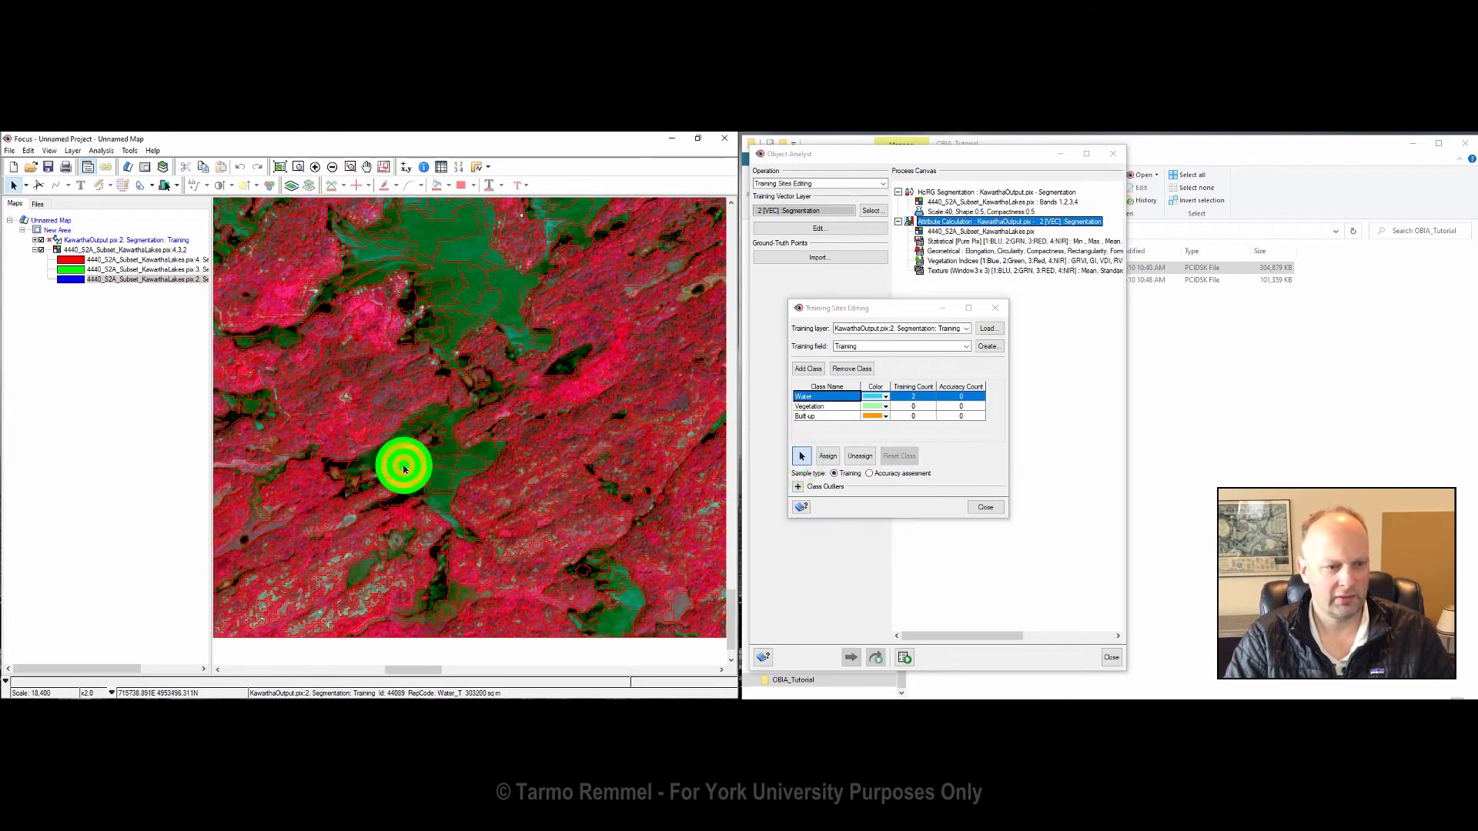
pyautogui.click(827, 455)
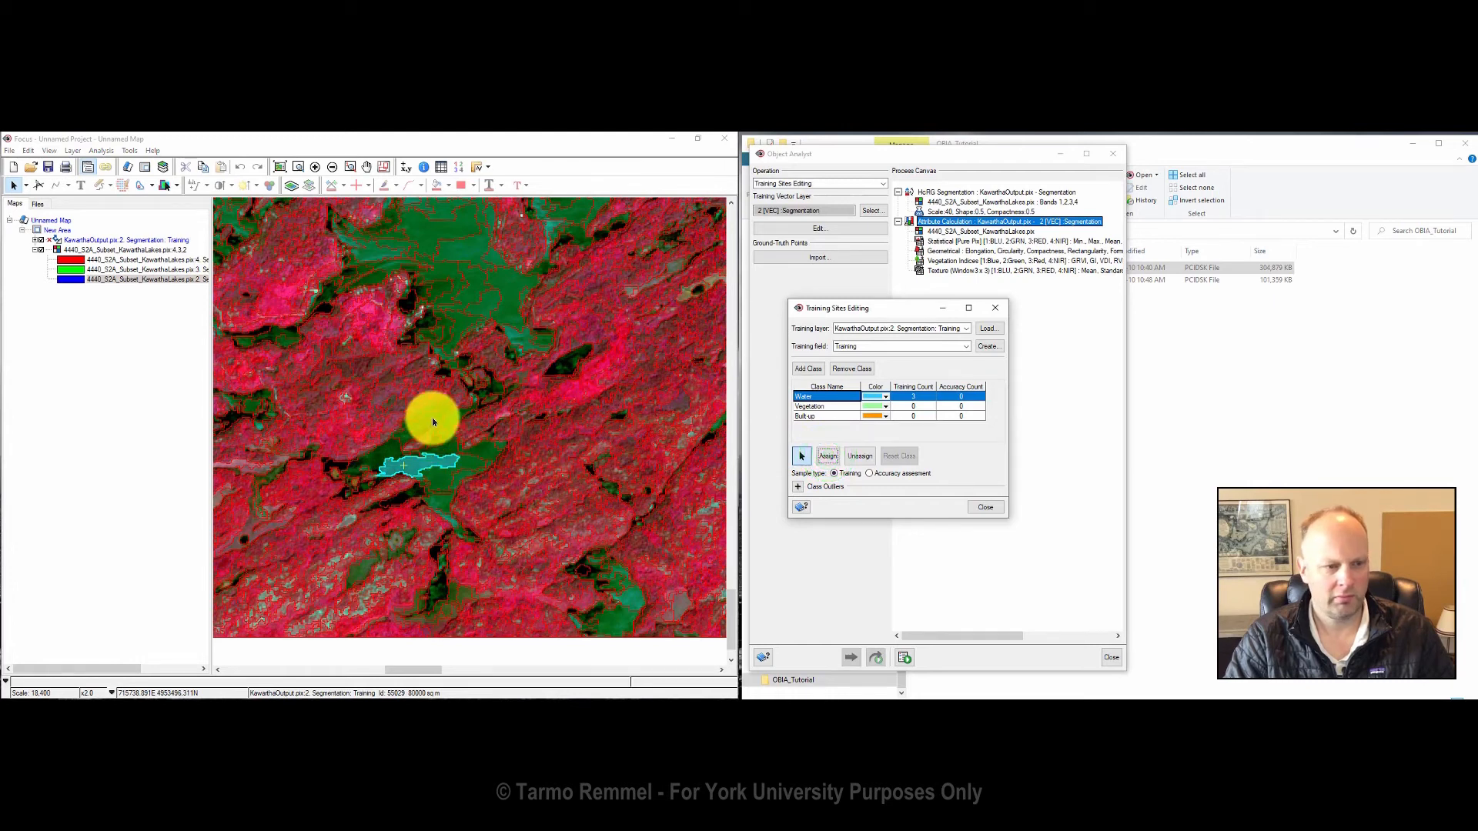
pyautogui.click(432, 421)
pyautogui.click(828, 455)
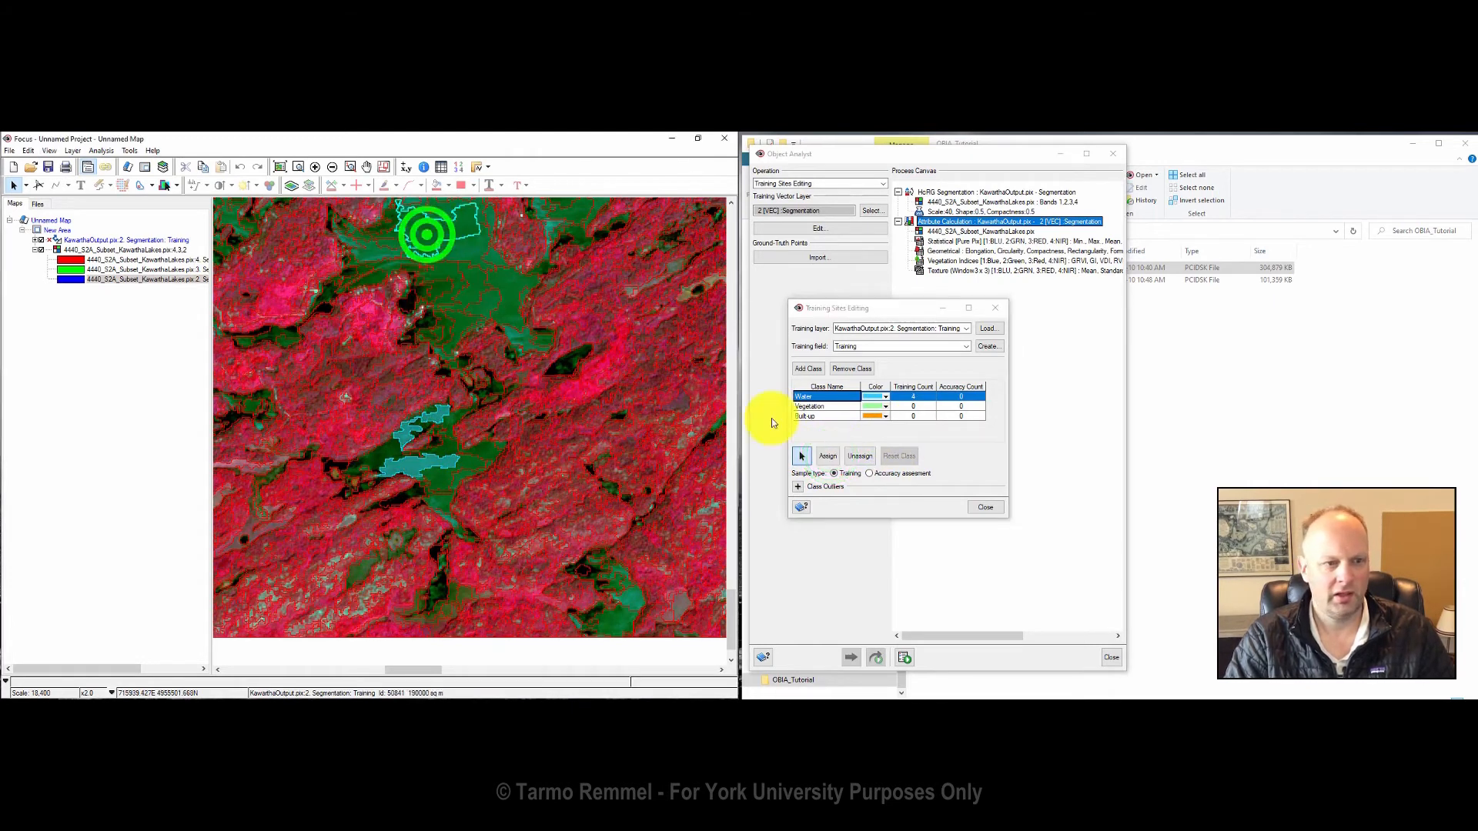
# Step: Assign the selected northern lake segment to Water and the irregular red segment southeast of that lake to Vegetation as training sites
pyautogui.click(823, 455)
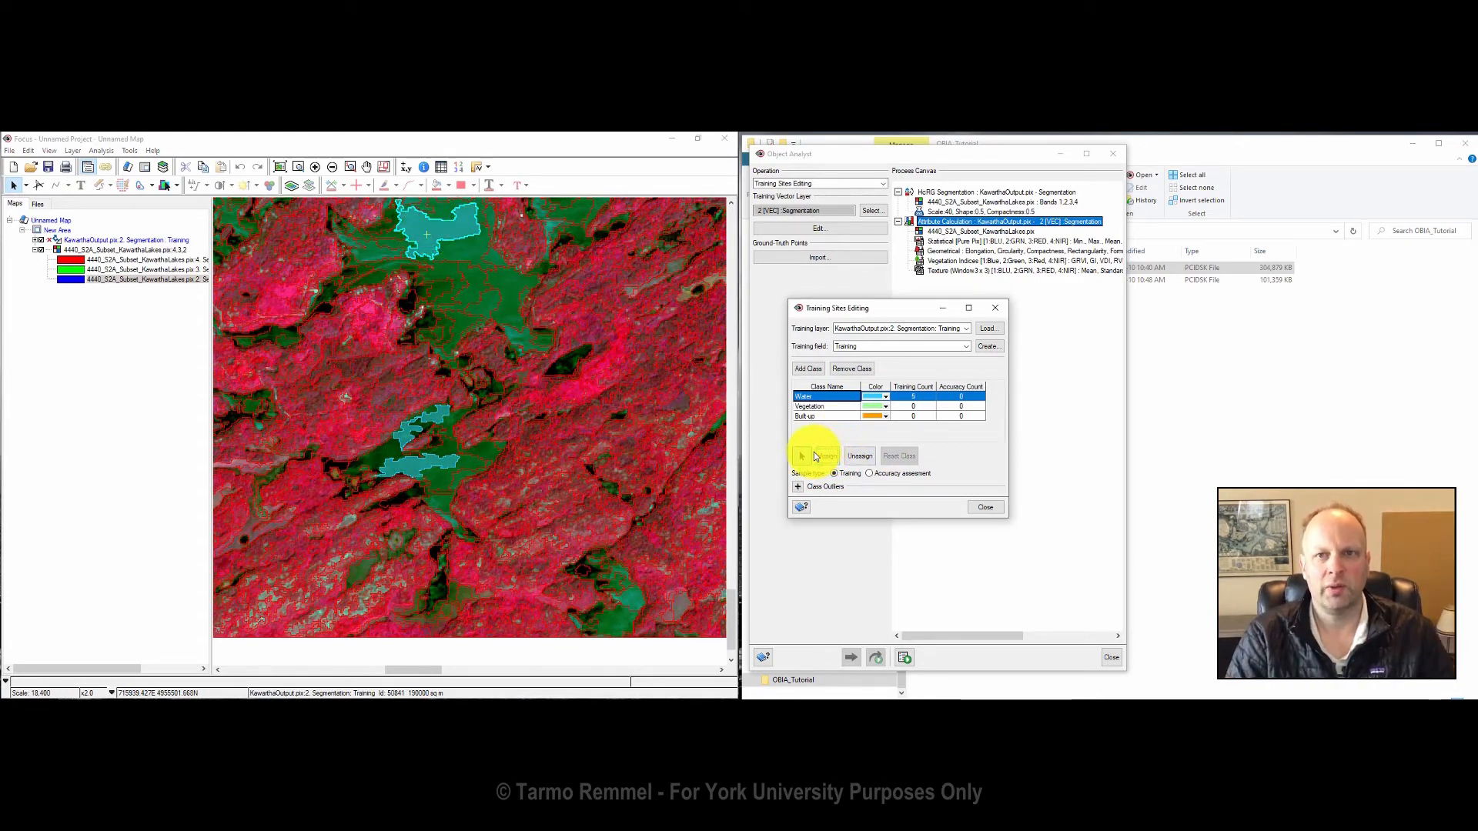
pyautogui.click(808, 407)
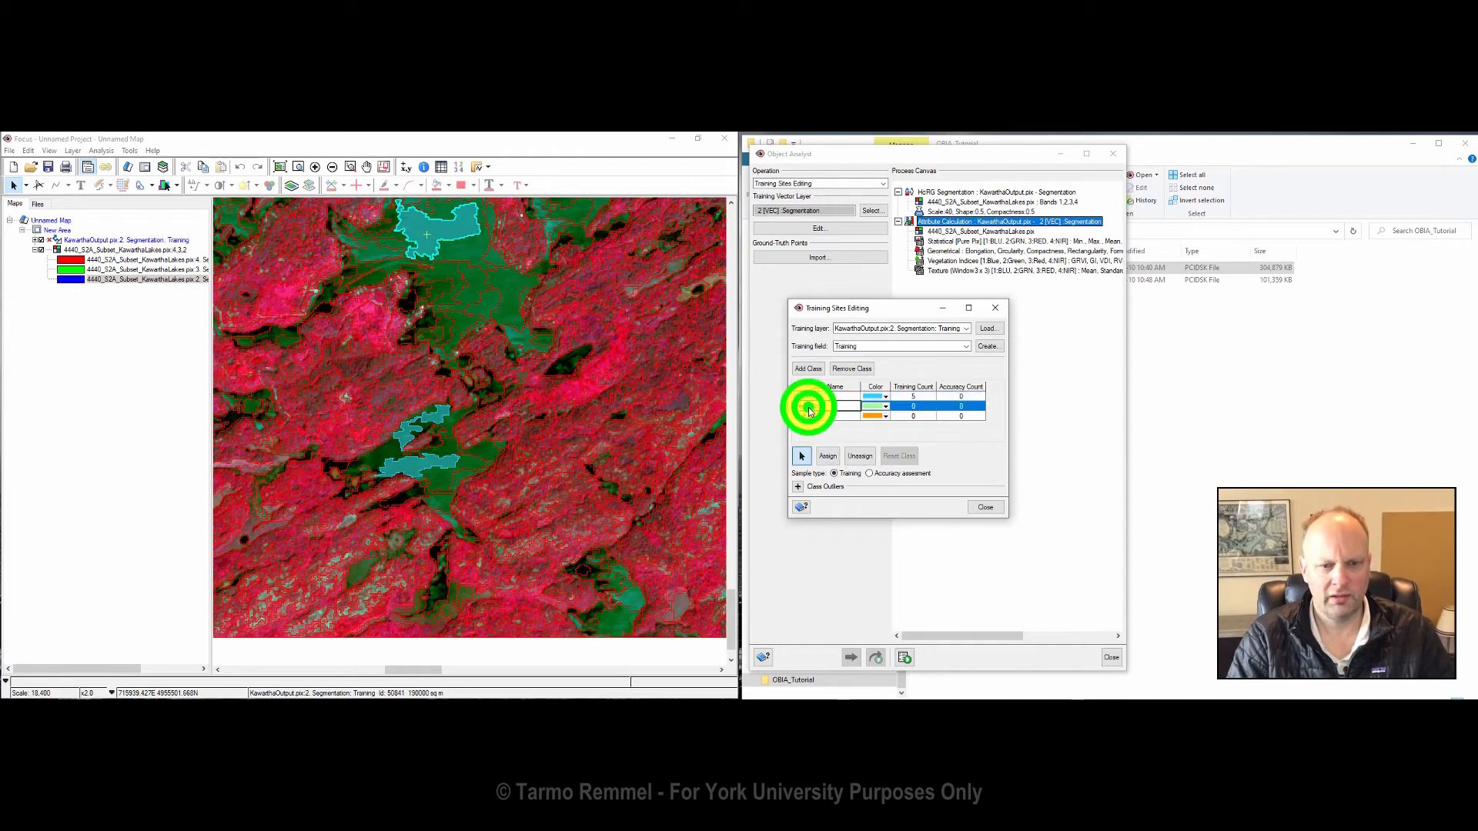
pyautogui.click(595, 328)
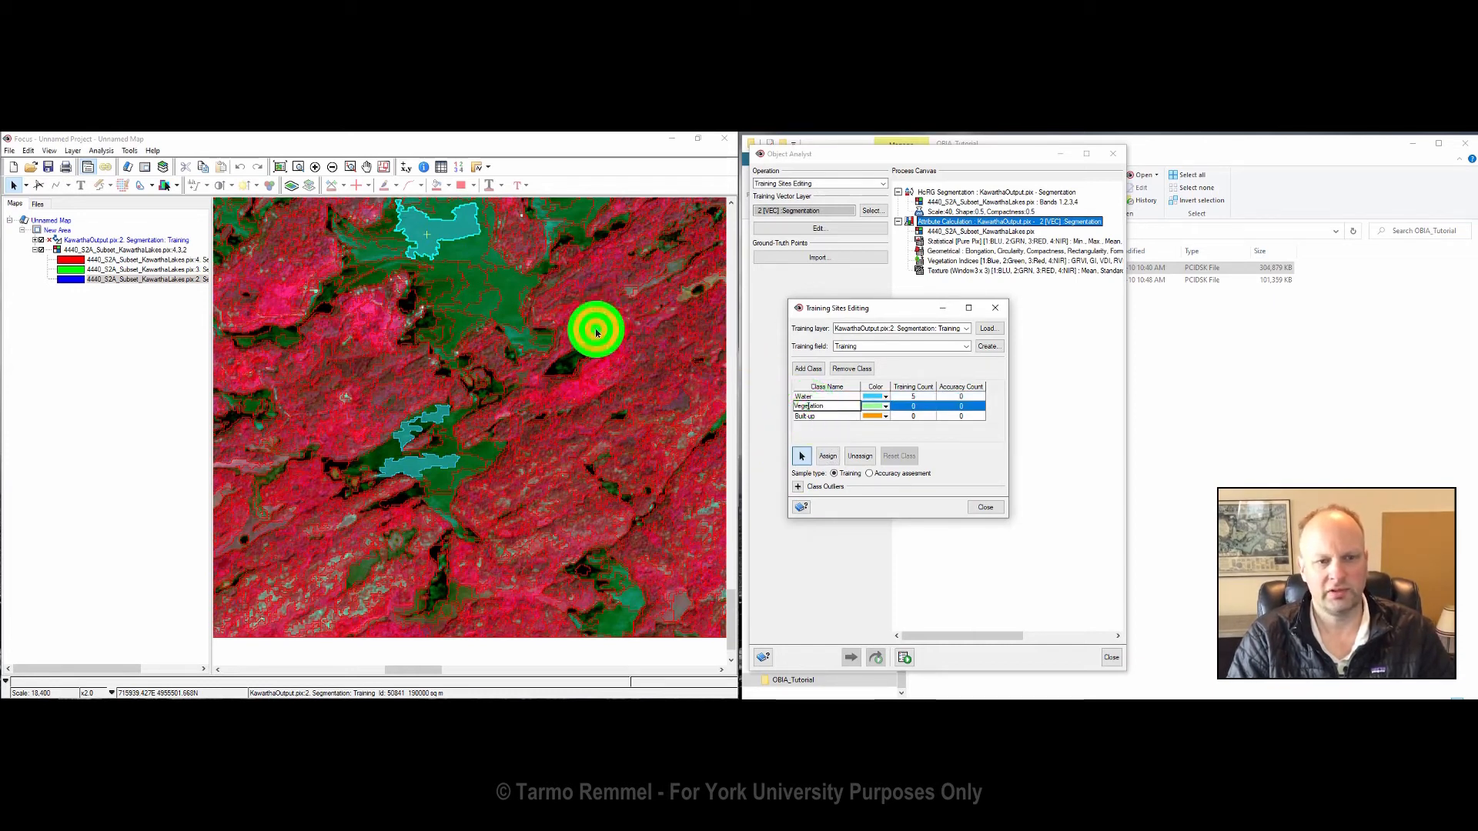
pyautogui.click(827, 456)
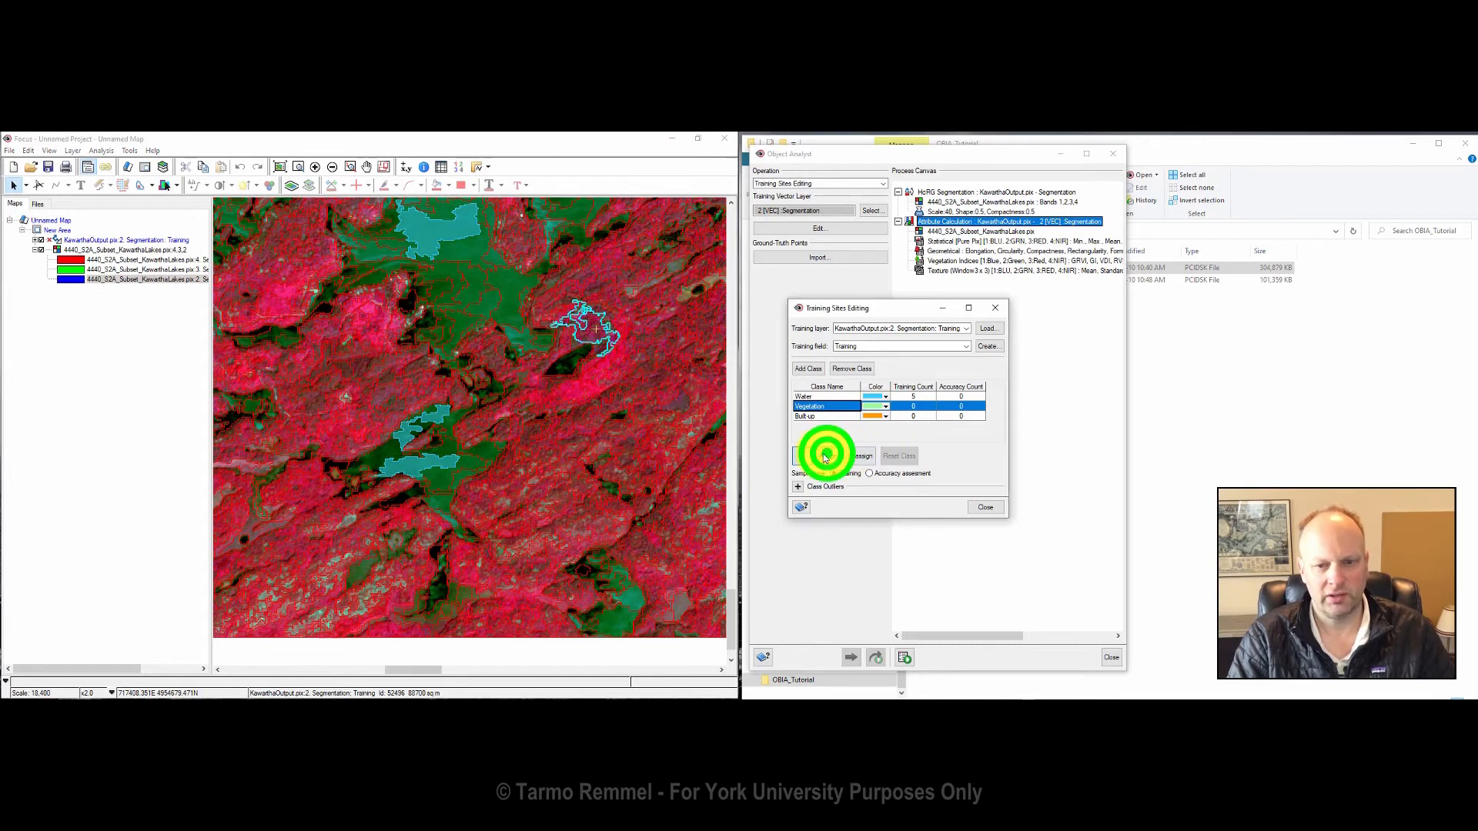
# Step: Assign two adjoining red segments southeast of the first Vegetation site as further Vegetation training sites
pyautogui.click(677, 402)
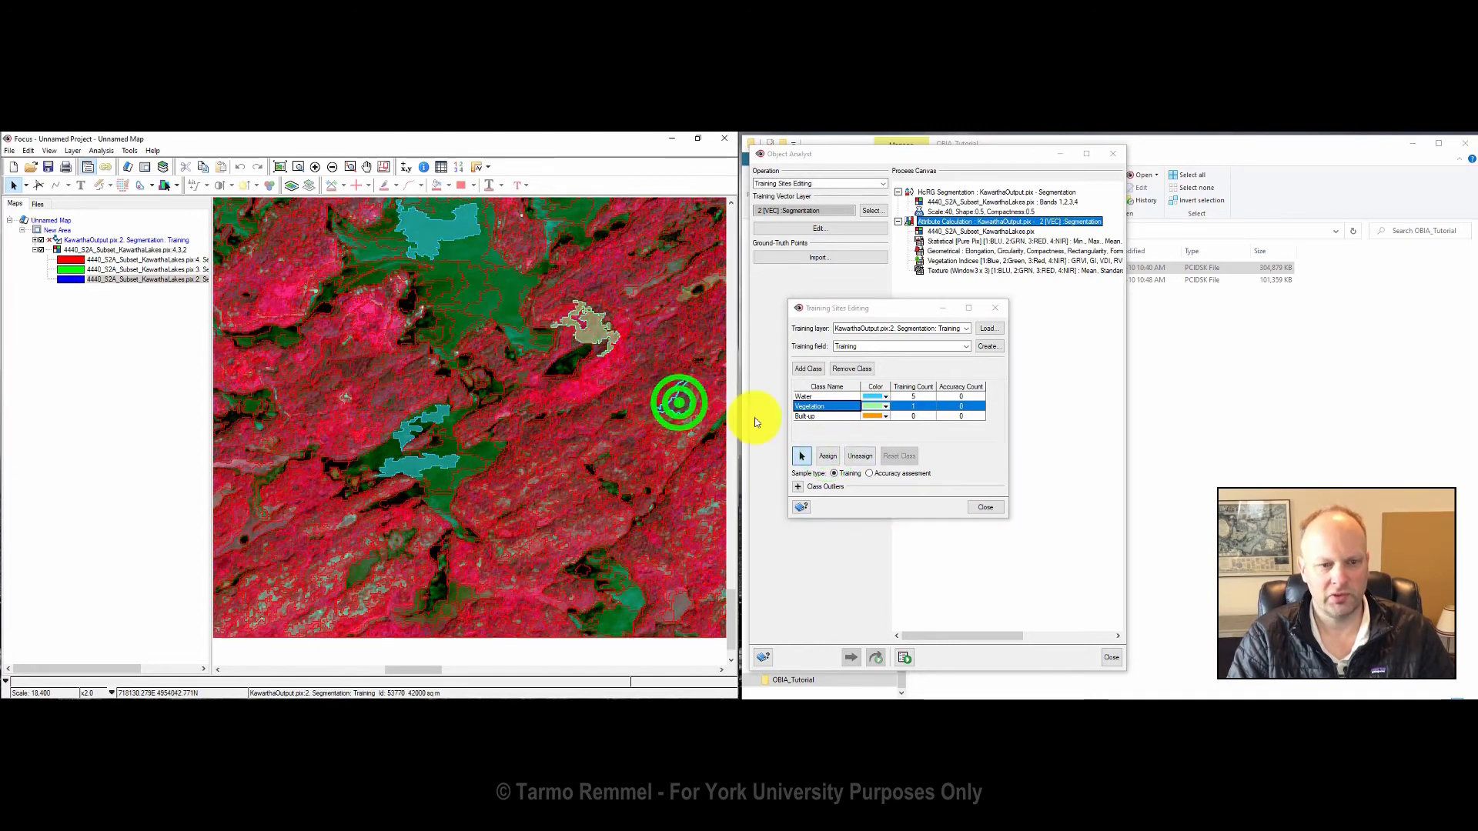
pyautogui.click(827, 456)
pyautogui.click(660, 401)
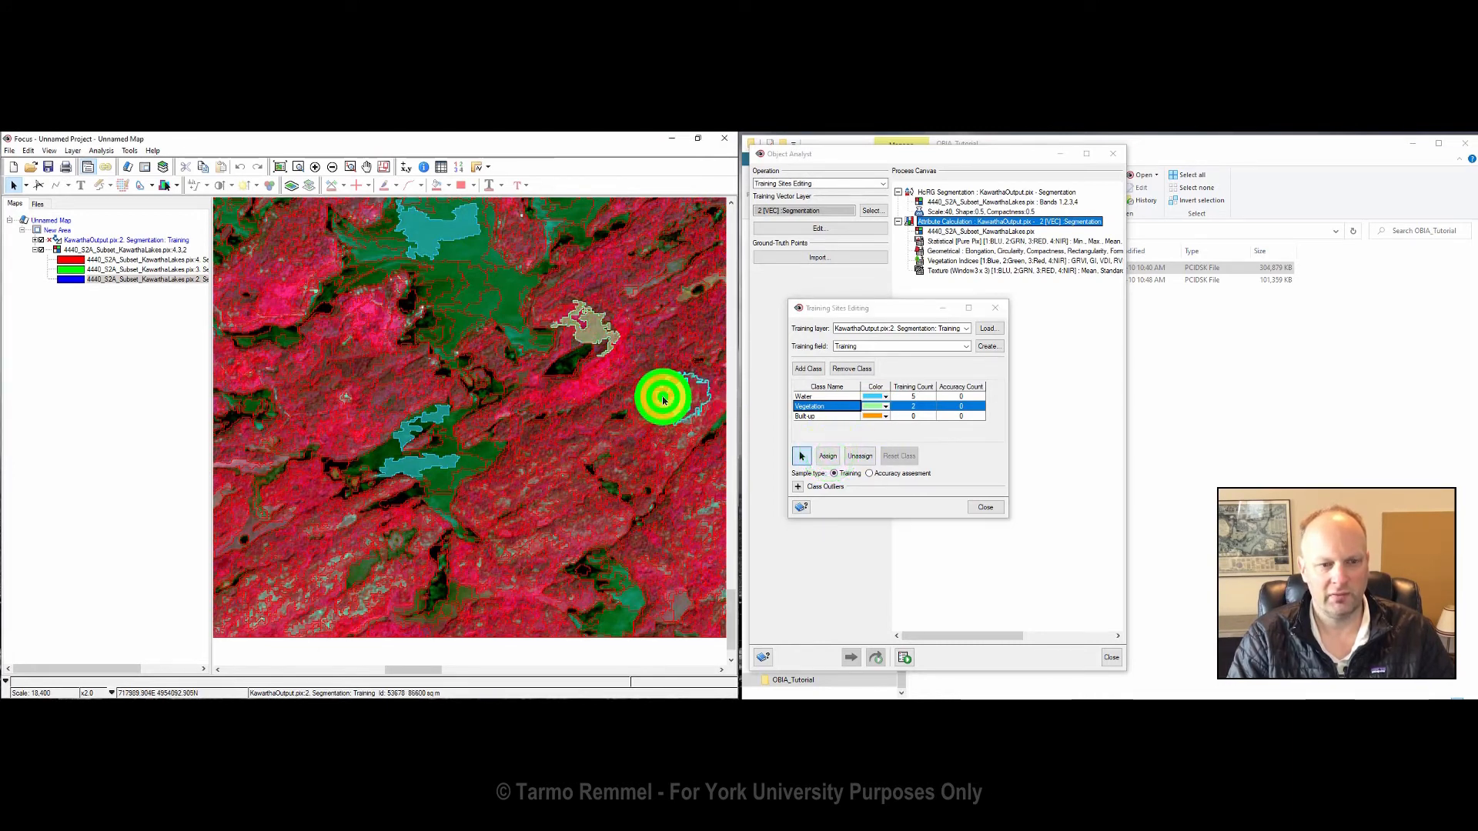
pyautogui.click(828, 456)
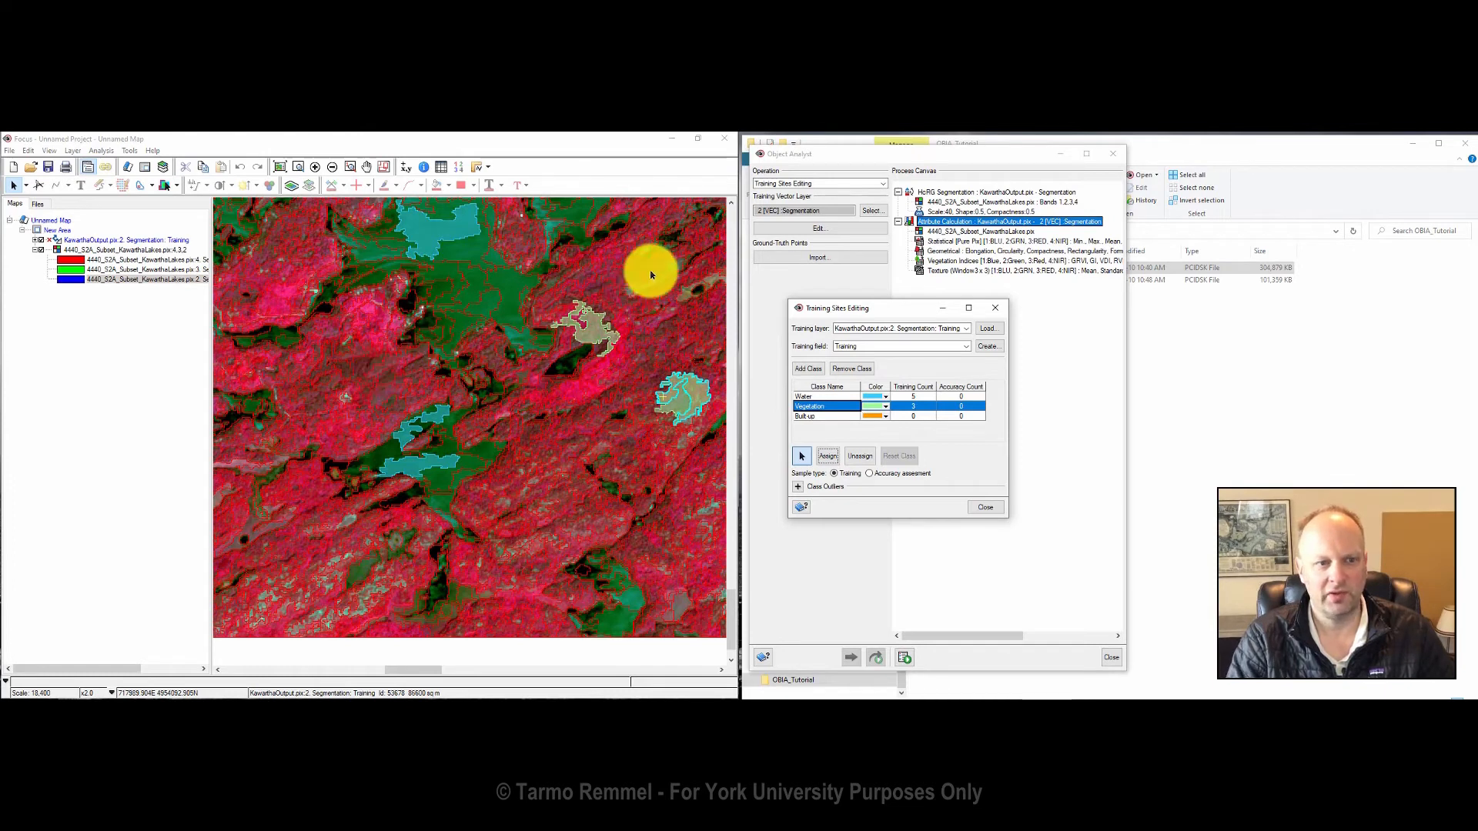
# Step: Assign the bright road segment east of the large lake's Water site as a Built-up training site
pyautogui.click(366, 166)
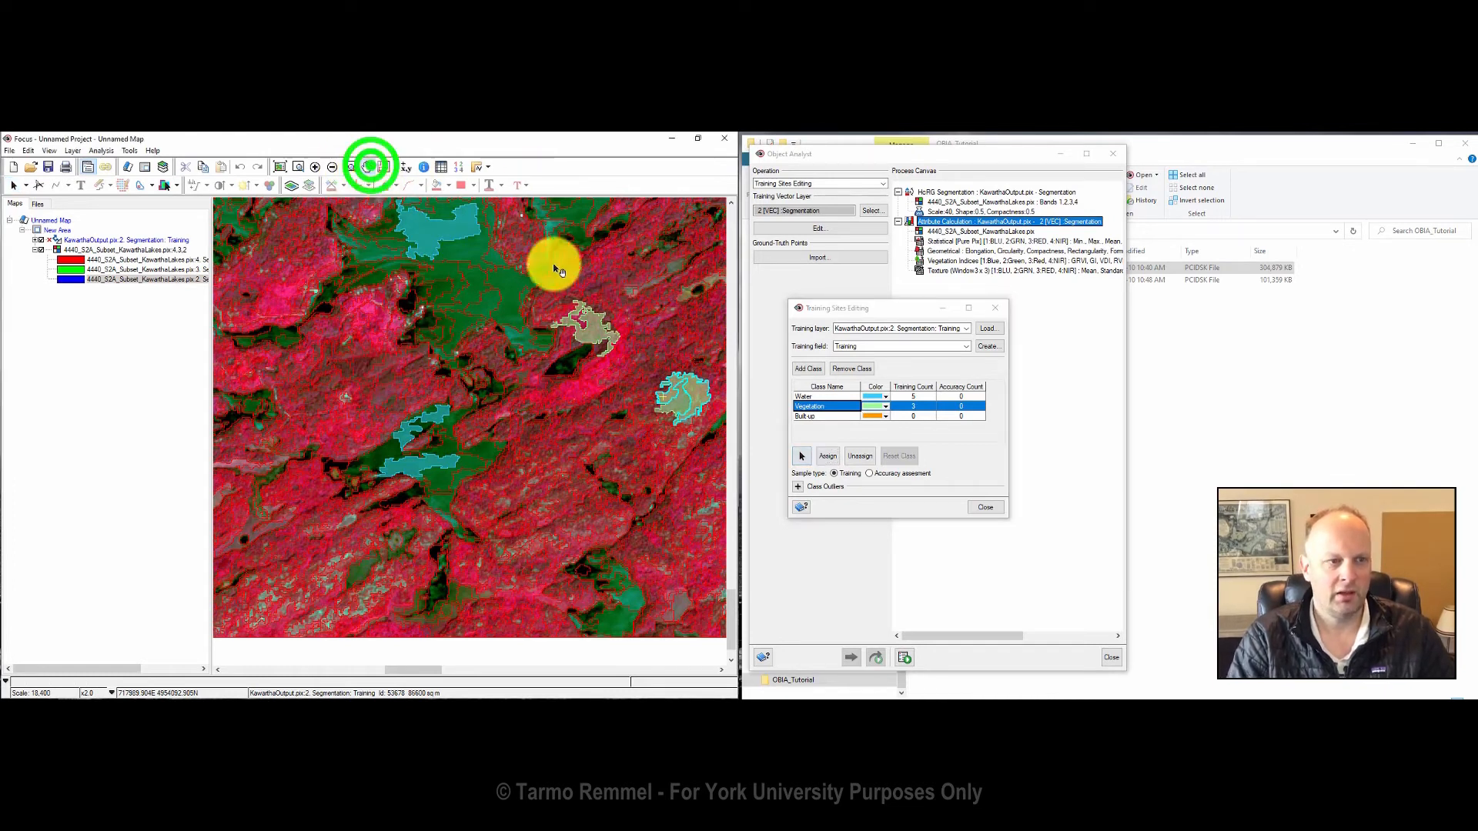
pyautogui.moveTo(620, 277); pyautogui.dragTo(196, 363)
pyautogui.moveTo(657, 399); pyautogui.dragTo(544, 396)
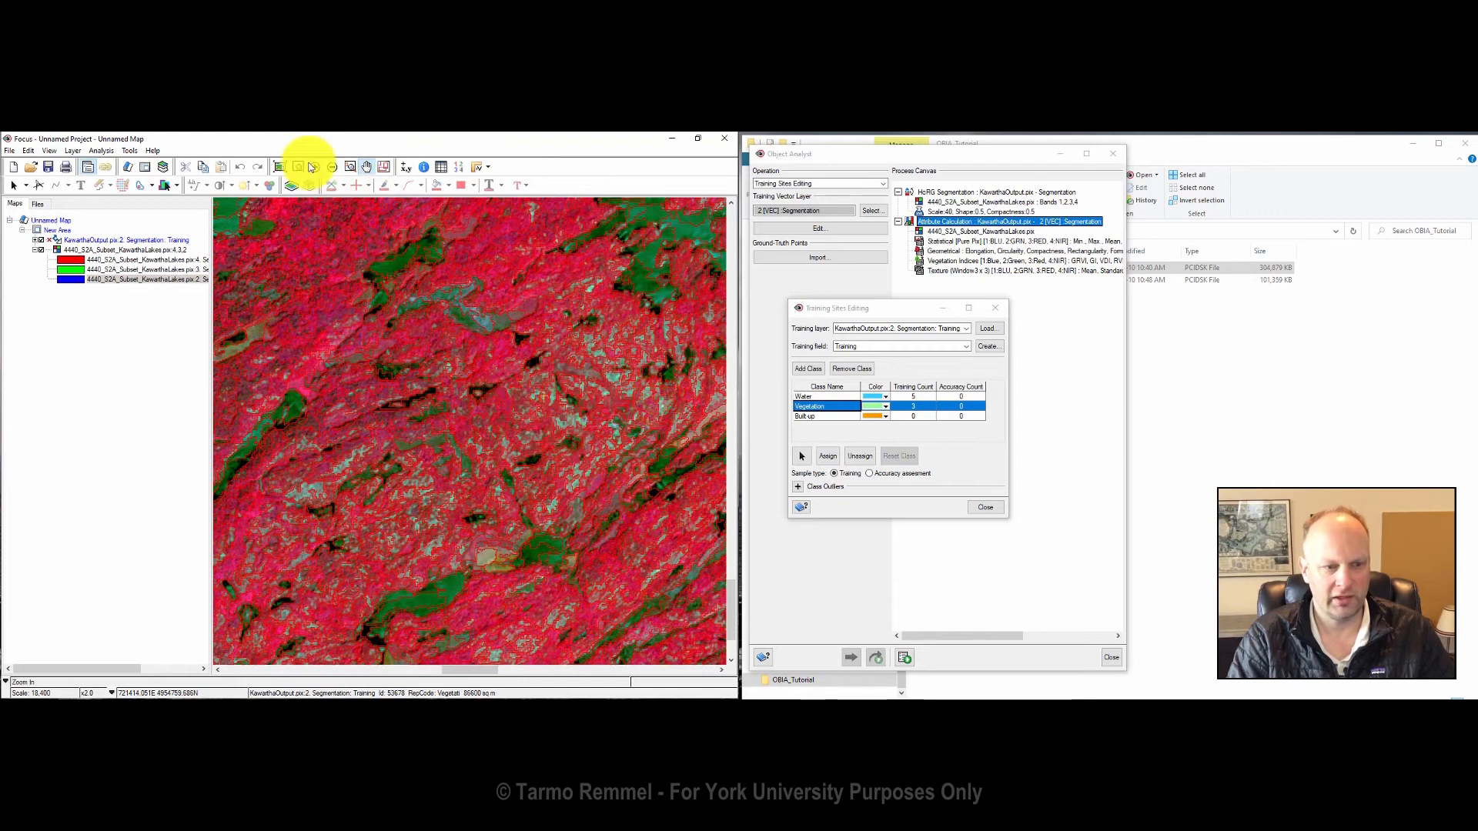
pyautogui.click(280, 166)
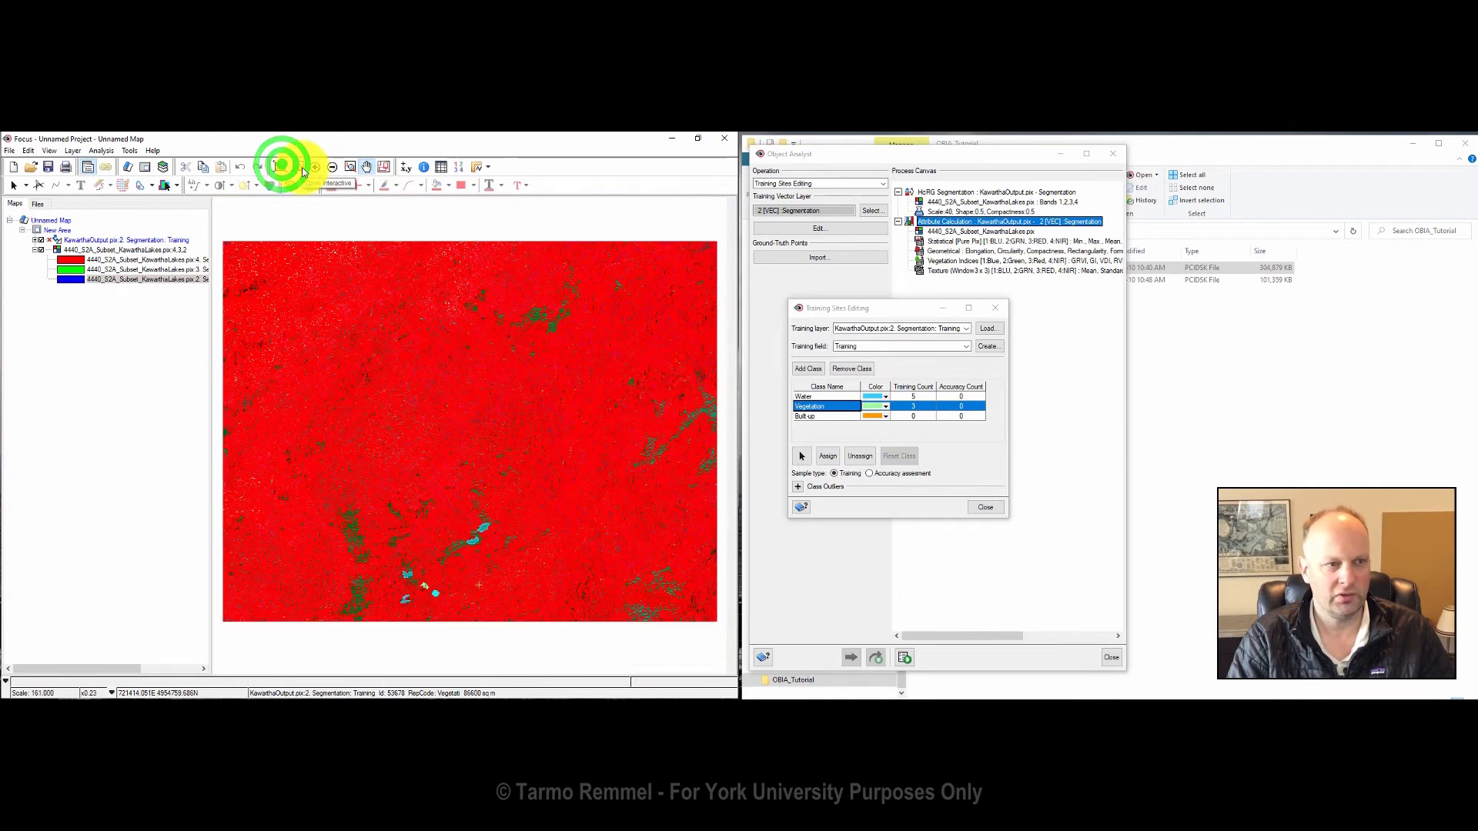
pyautogui.click(298, 166)
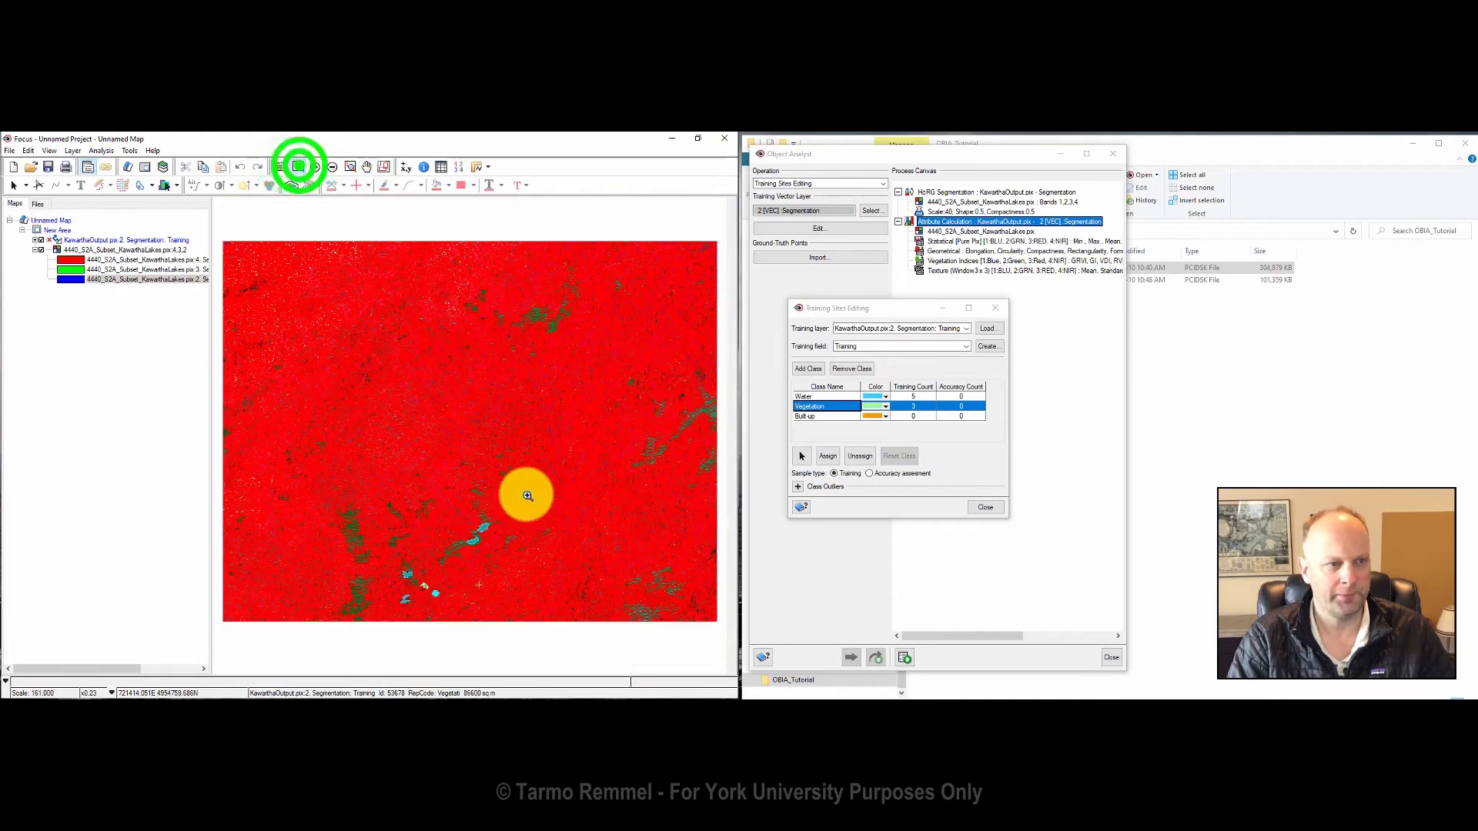
pyautogui.click(481, 500)
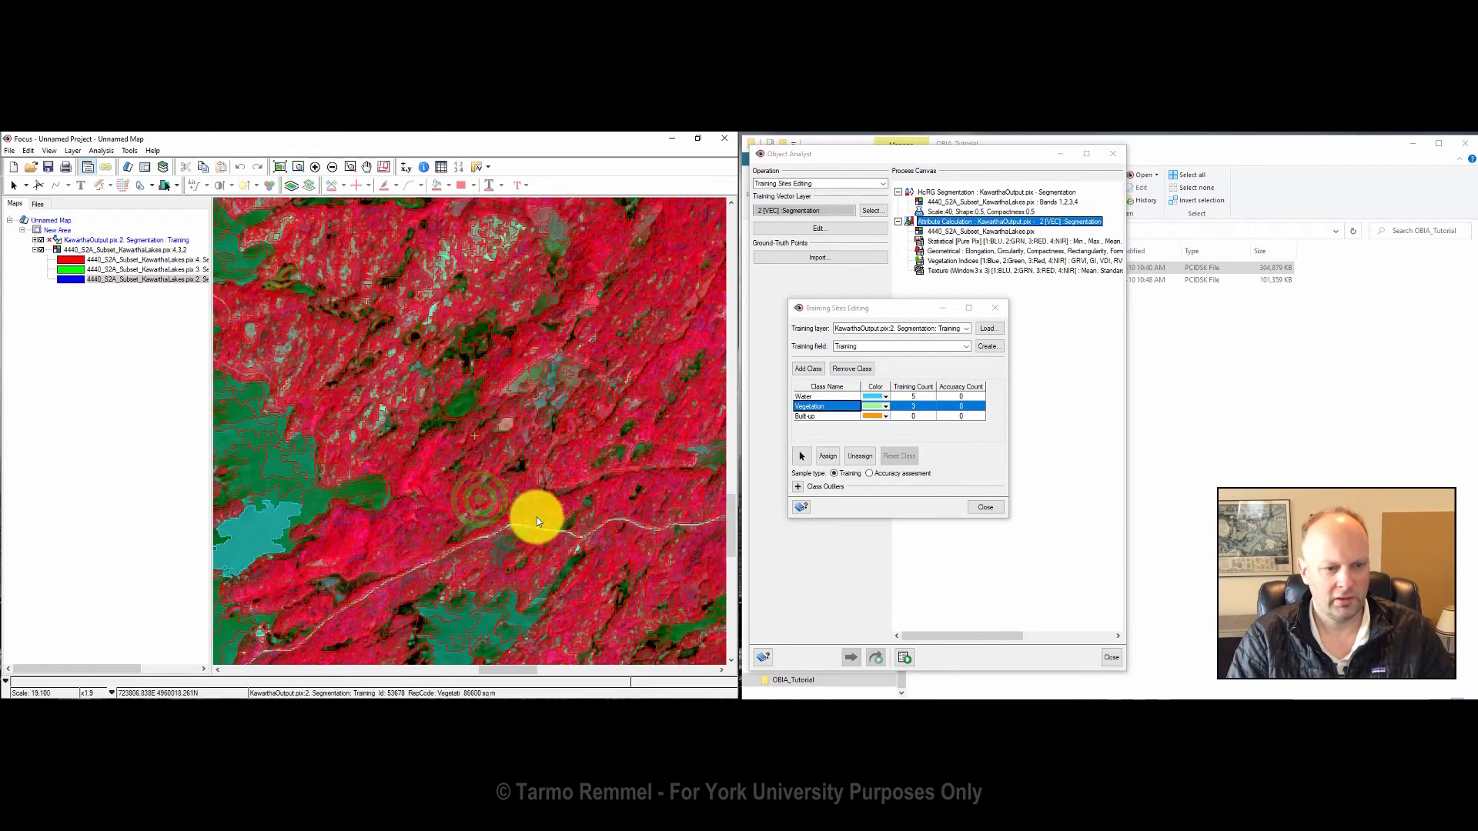
pyautogui.click(298, 166)
pyautogui.click(459, 517)
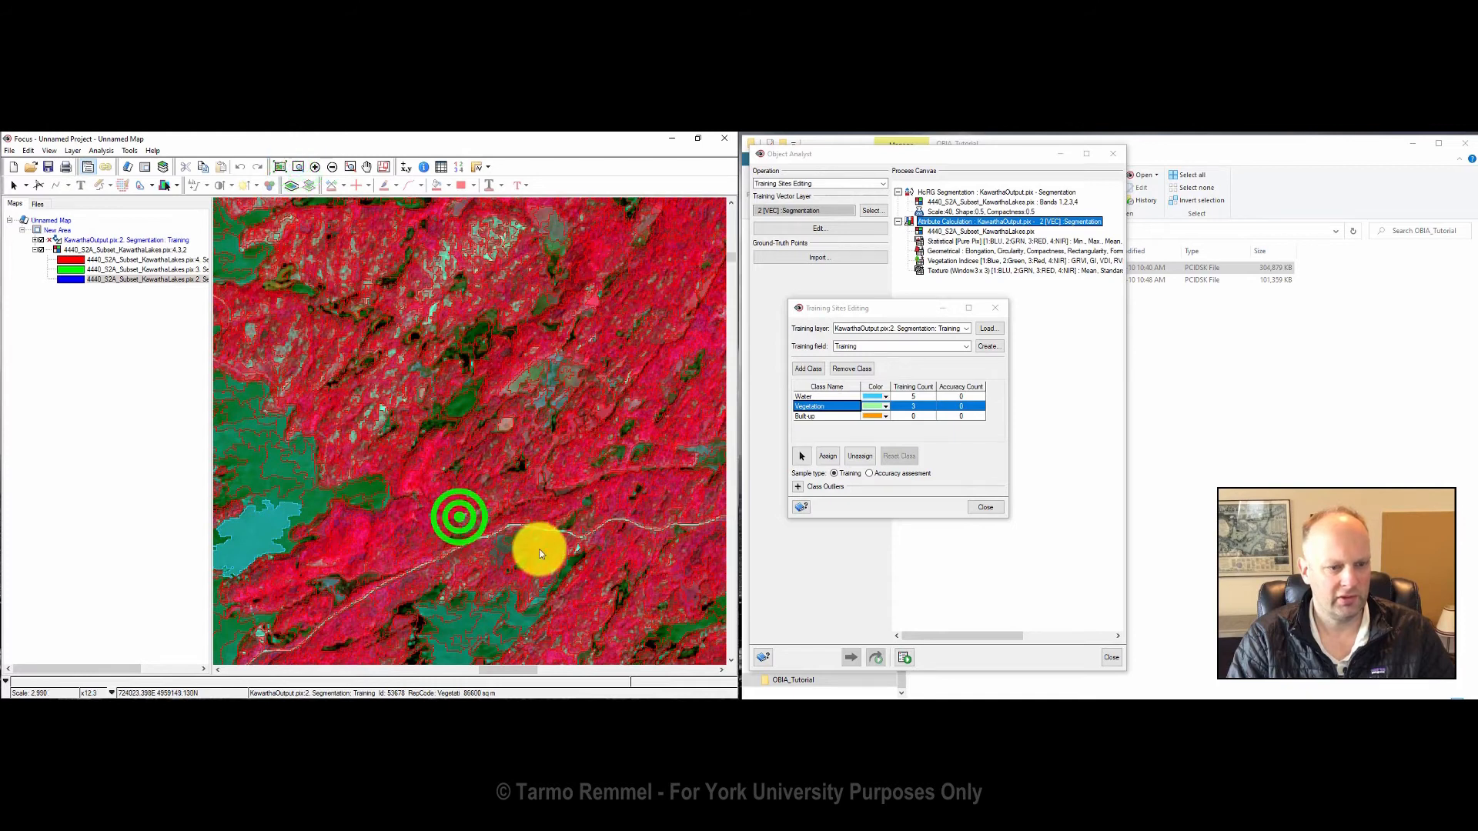
pyautogui.click(807, 417)
pyautogui.click(800, 457)
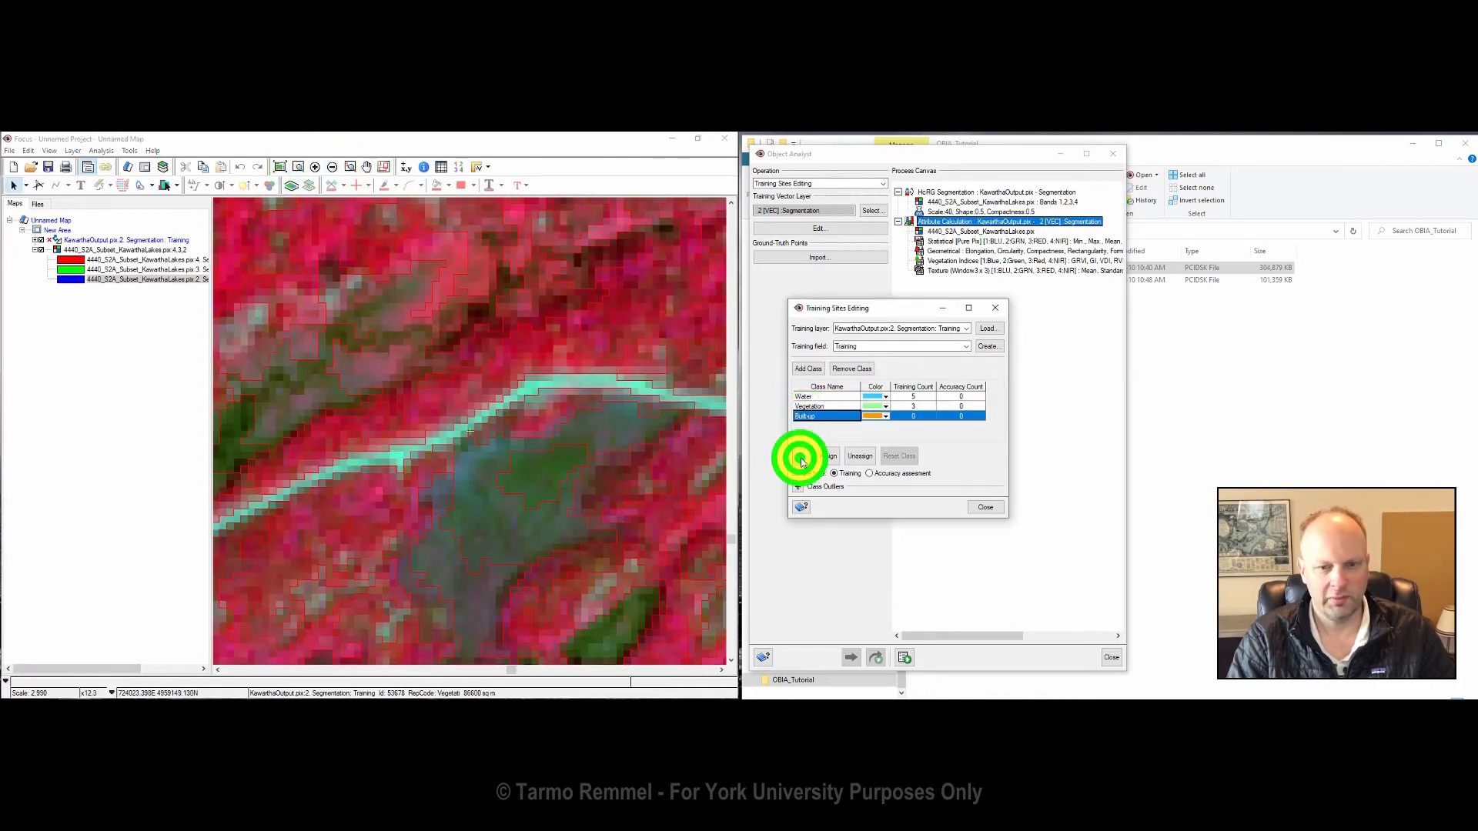
pyautogui.click(587, 386)
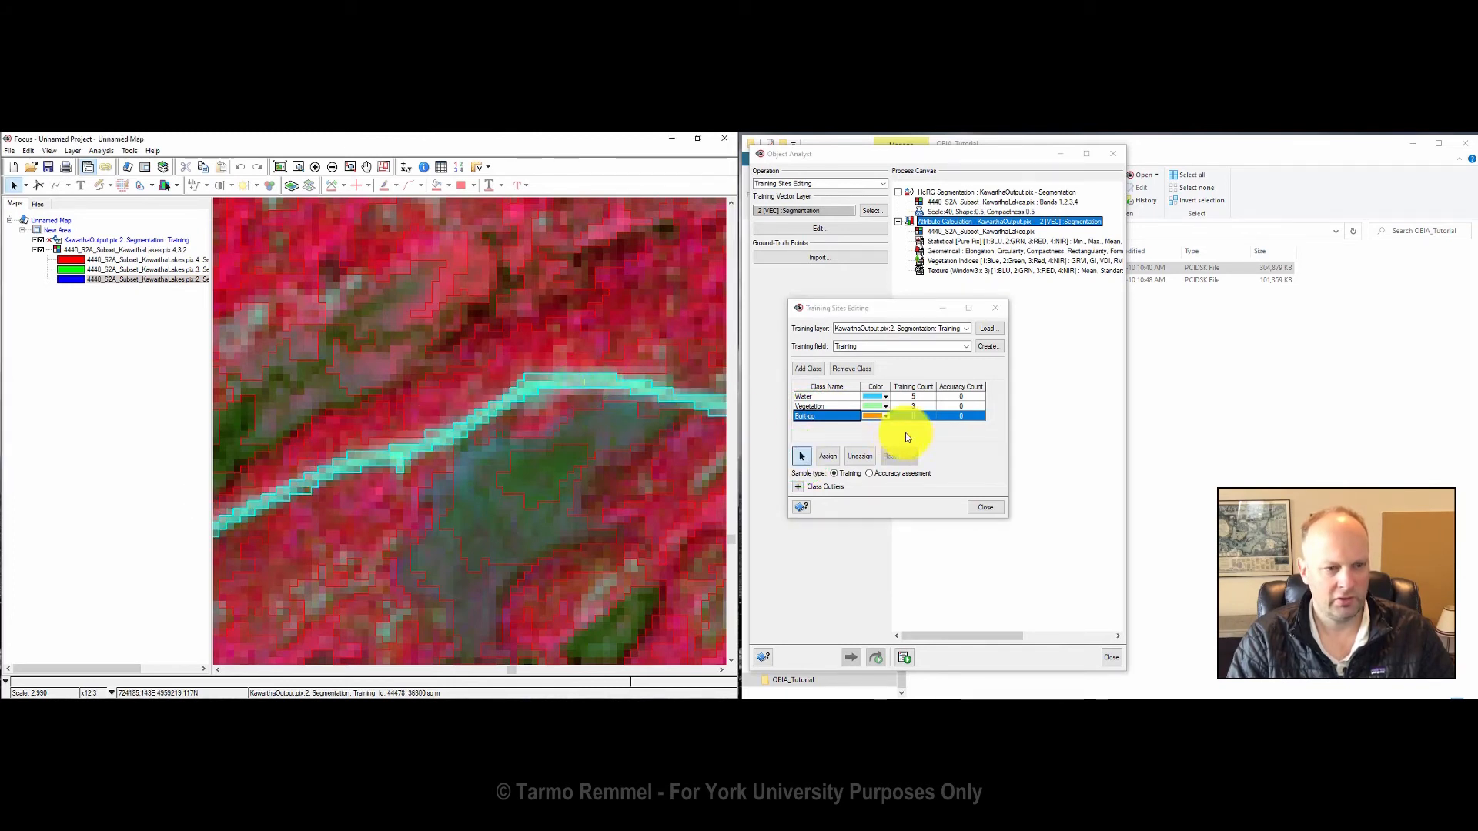
pyautogui.click(828, 457)
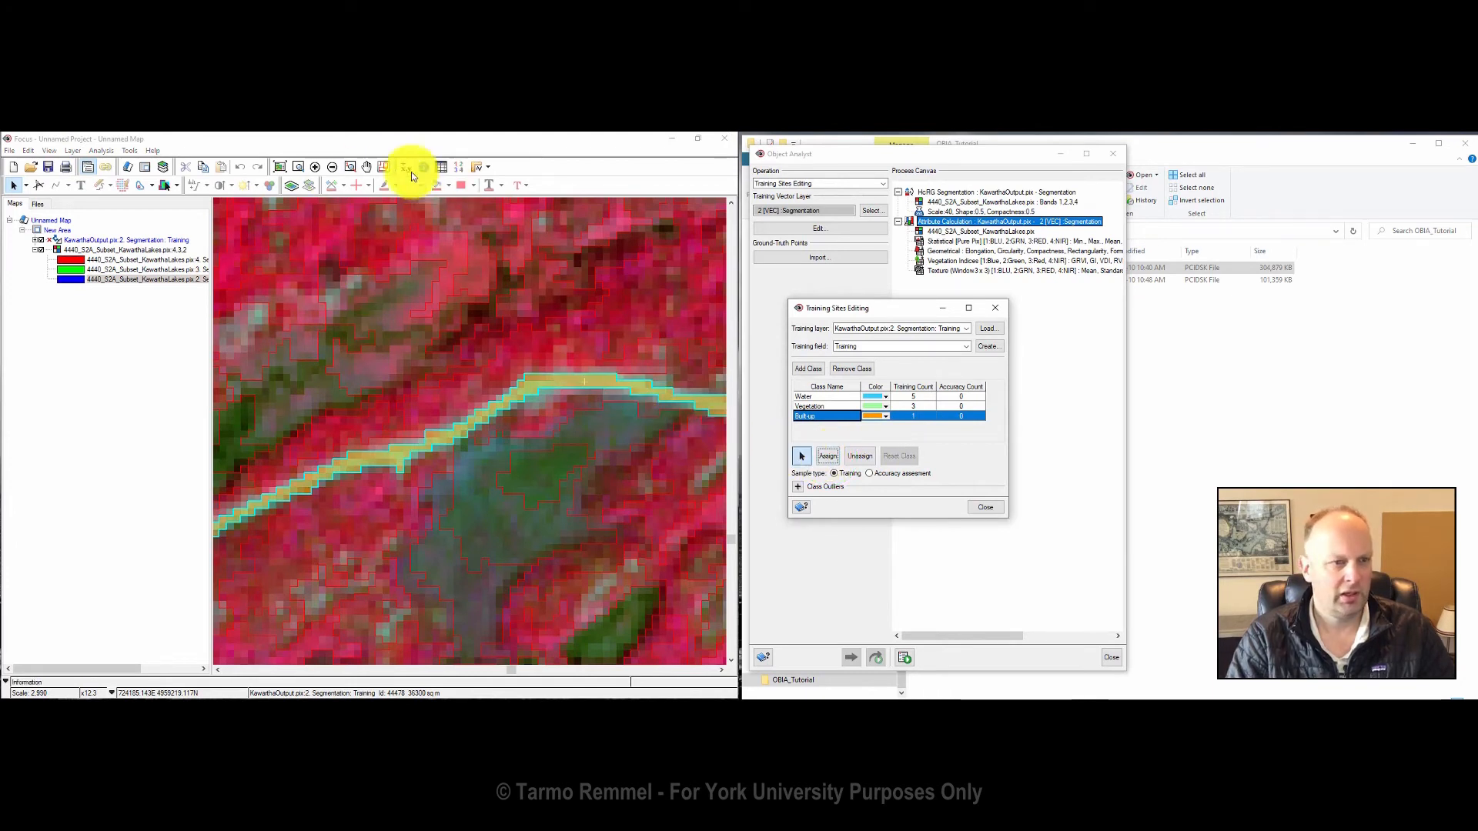
# Step: Follow the same road eastward and assign the long winding segment that bends southeast as a Built-up training site
pyautogui.click(368, 167)
pyautogui.moveTo(615, 294); pyautogui.dragTo(143, 322)
pyautogui.moveTo(475, 329); pyautogui.dragTo(132, 340)
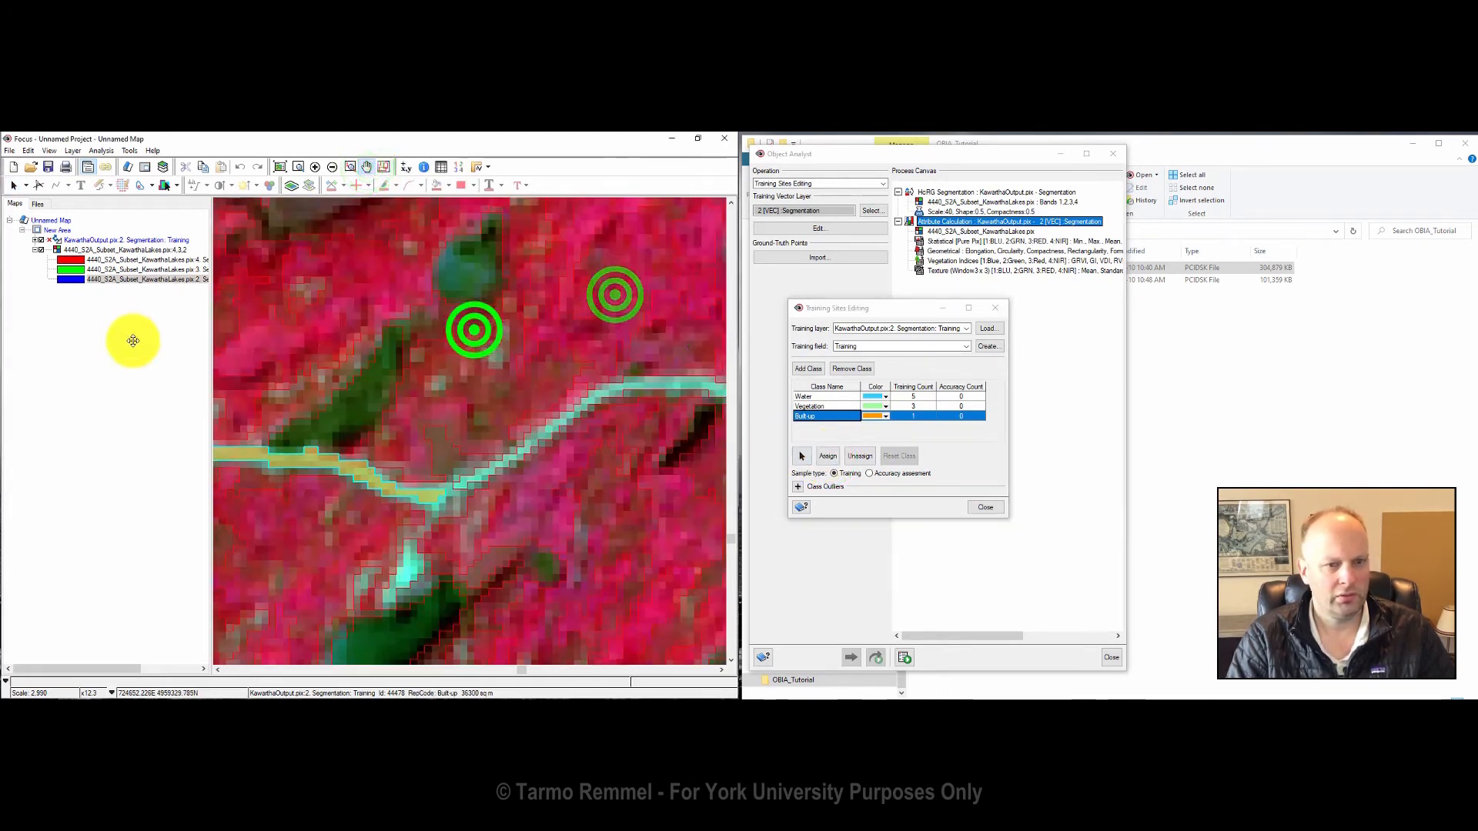
pyautogui.moveTo(568, 314); pyautogui.dragTo(100, 328)
pyautogui.moveTo(501, 340); pyautogui.dragTo(77, 338)
pyautogui.moveTo(558, 228); pyautogui.dragTo(100, 277)
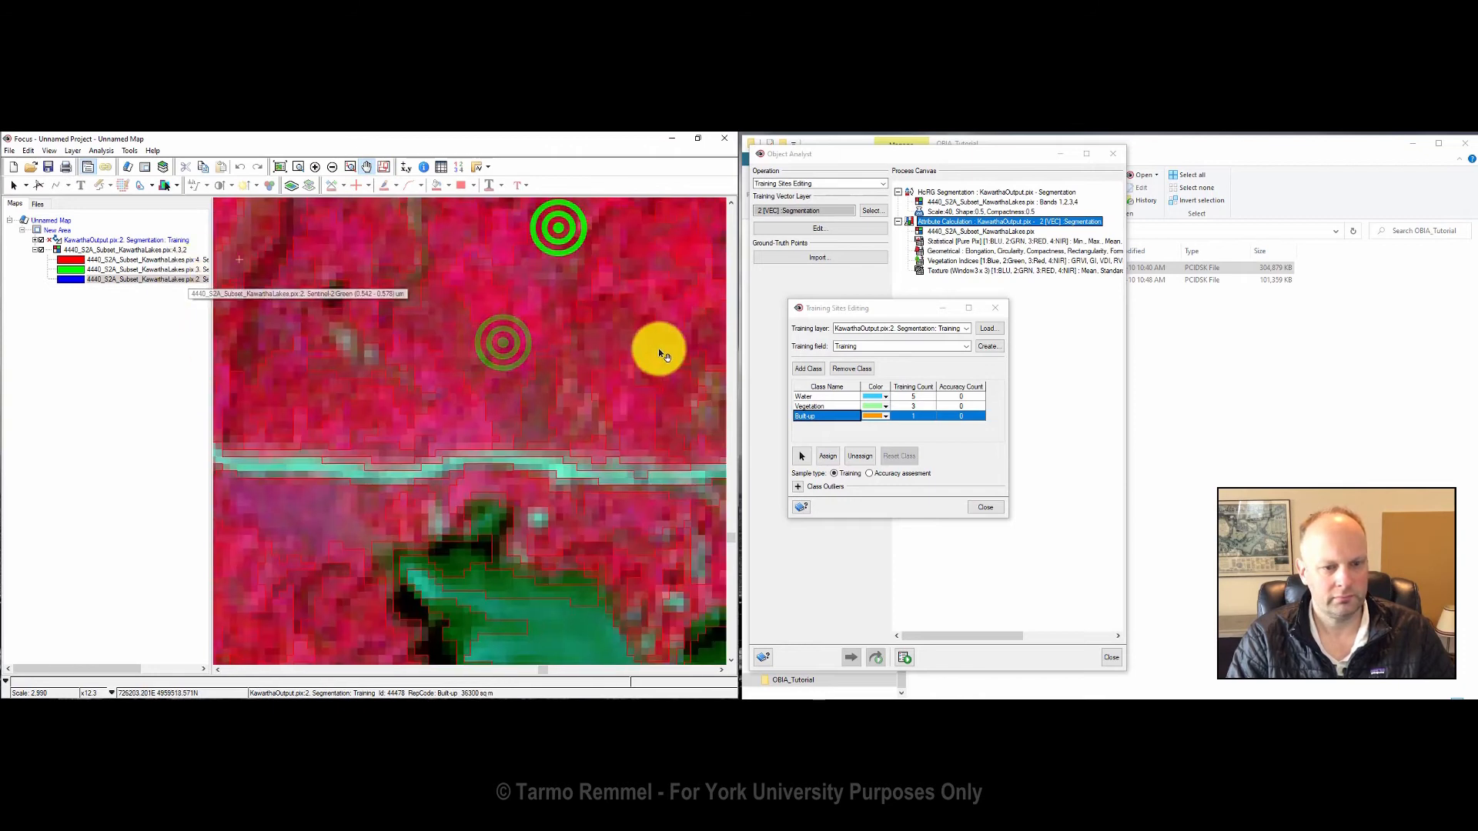
pyautogui.moveTo(660, 348); pyautogui.dragTo(350, 364)
pyautogui.moveTo(520, 384); pyautogui.dragTo(526, 302)
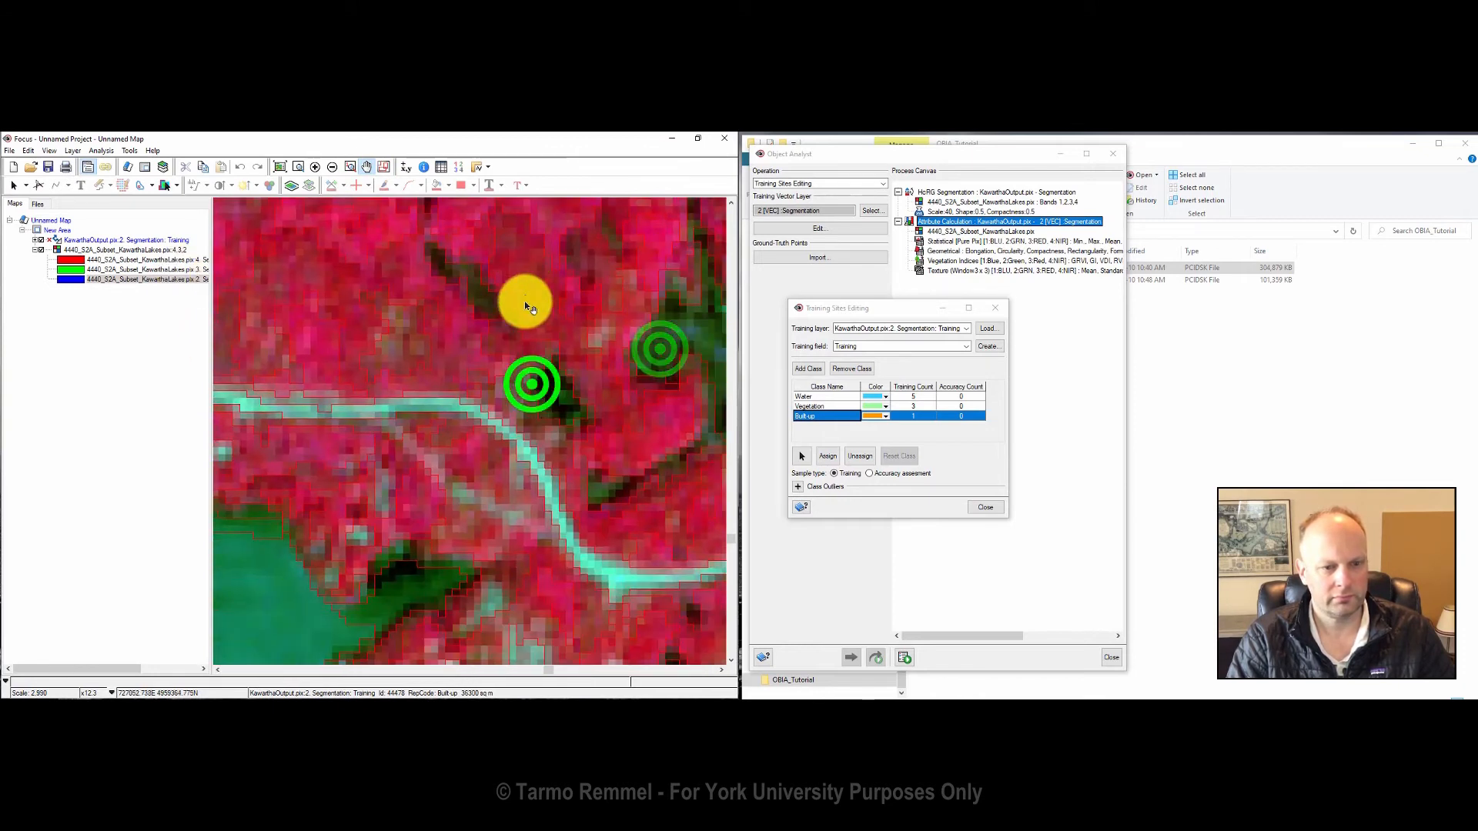
pyautogui.click(801, 456)
pyautogui.click(609, 569)
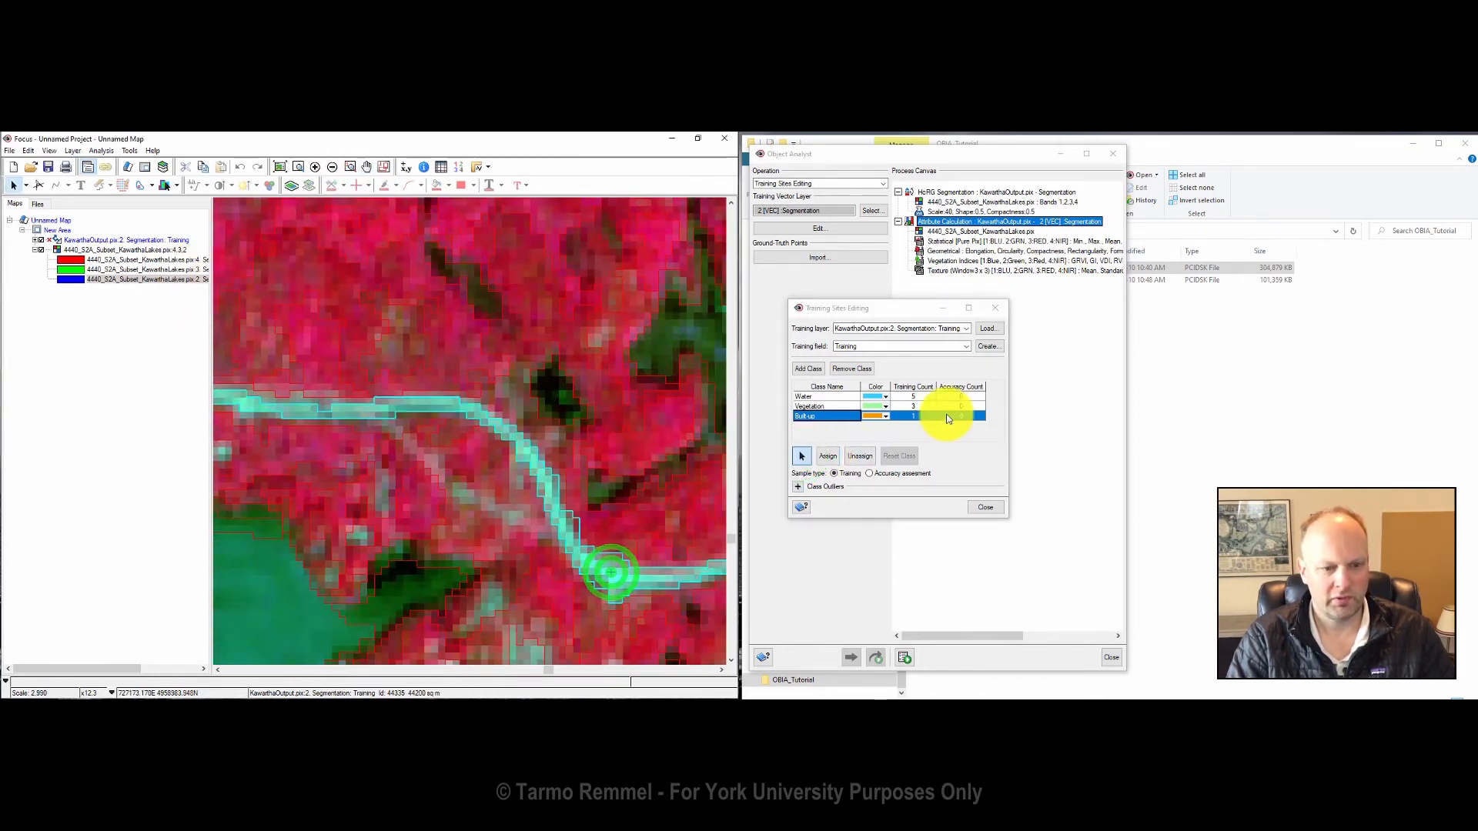
pyautogui.click(827, 456)
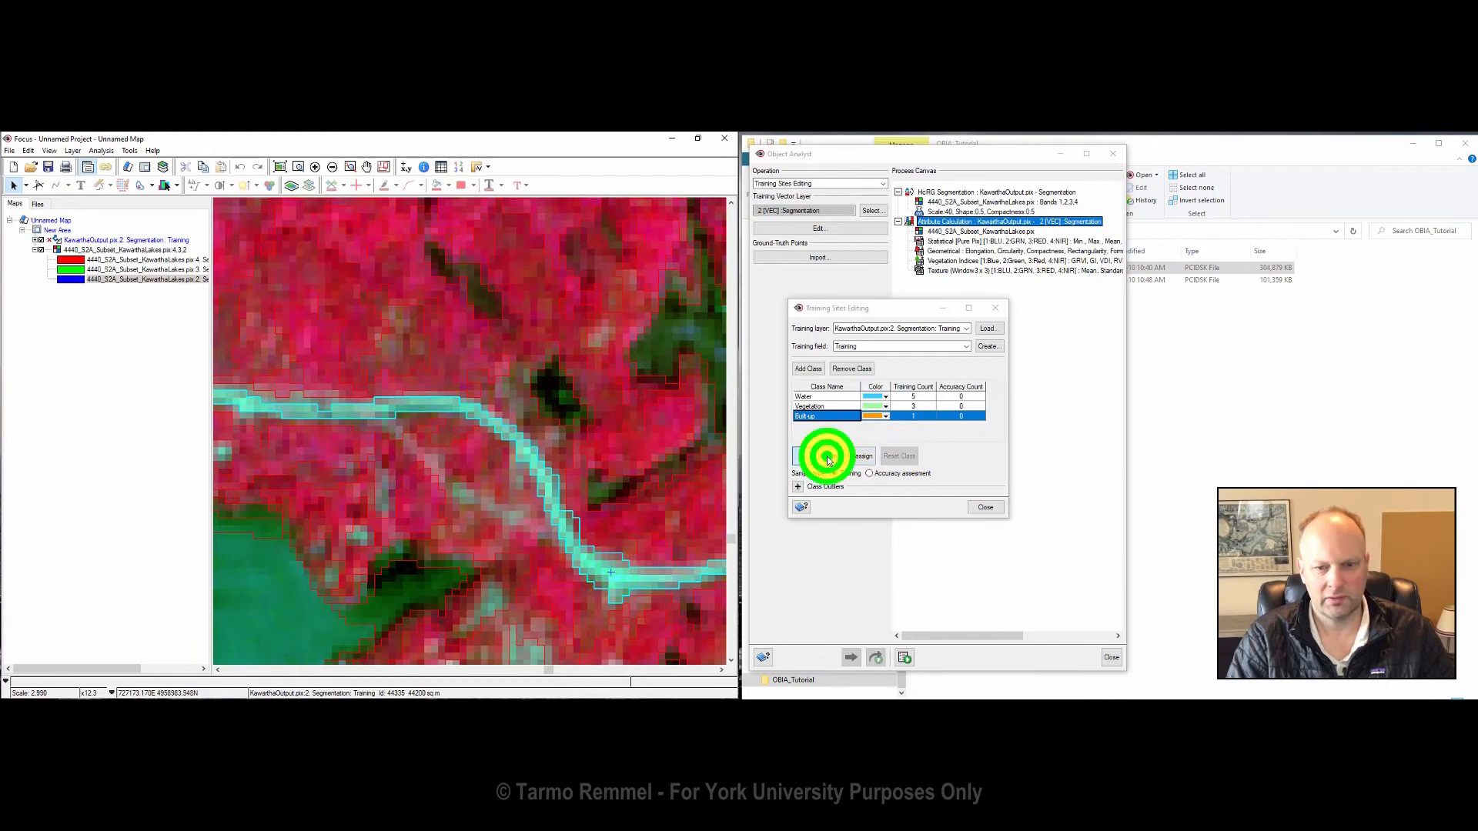
# Step: Assign two bright segments of the settlement just northeast of the road junction as Built-up training sites
pyautogui.click(332, 167)
pyautogui.click(333, 168)
pyautogui.click(332, 168)
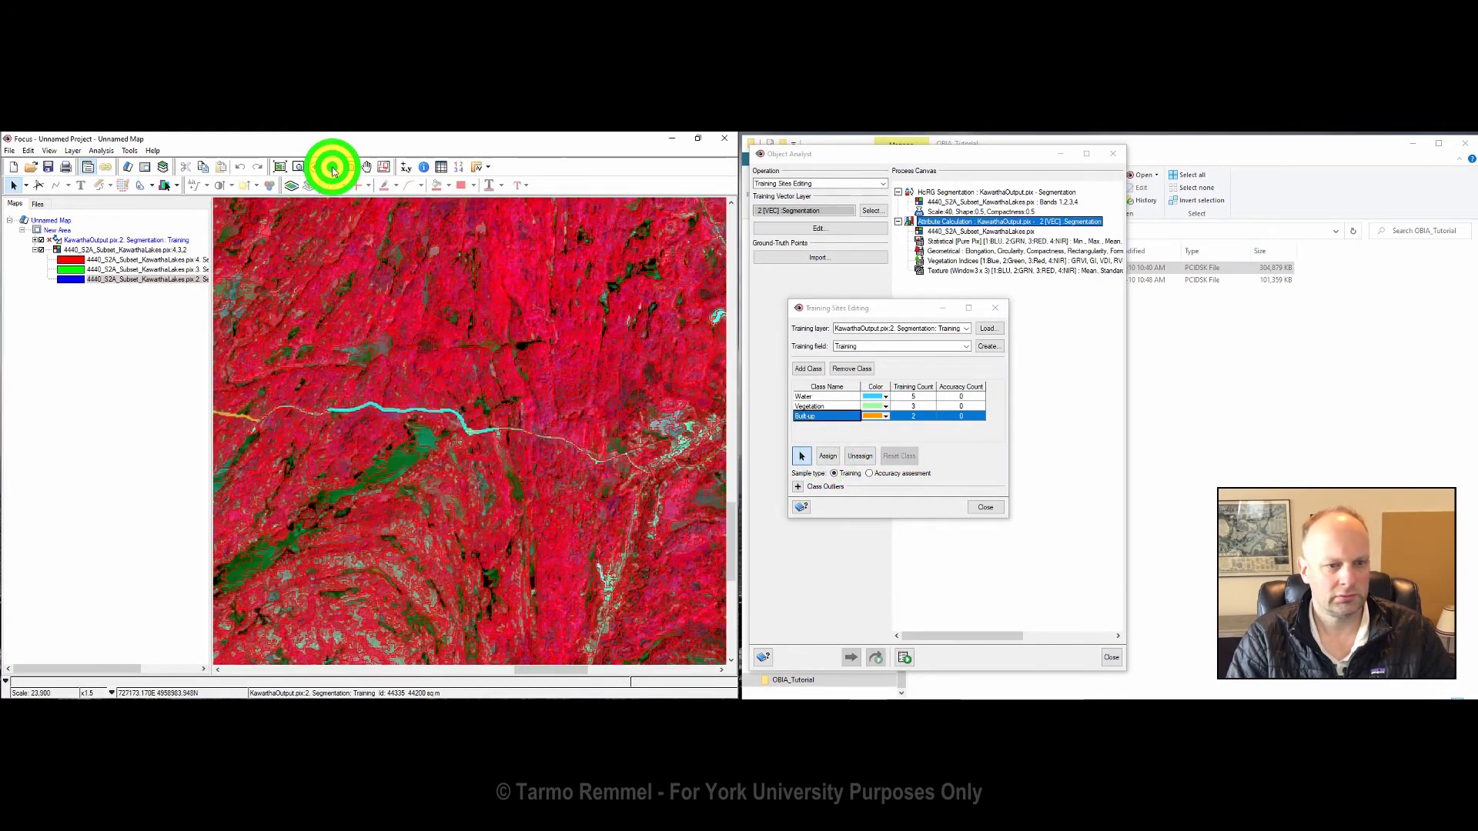
pyautogui.click(620, 528)
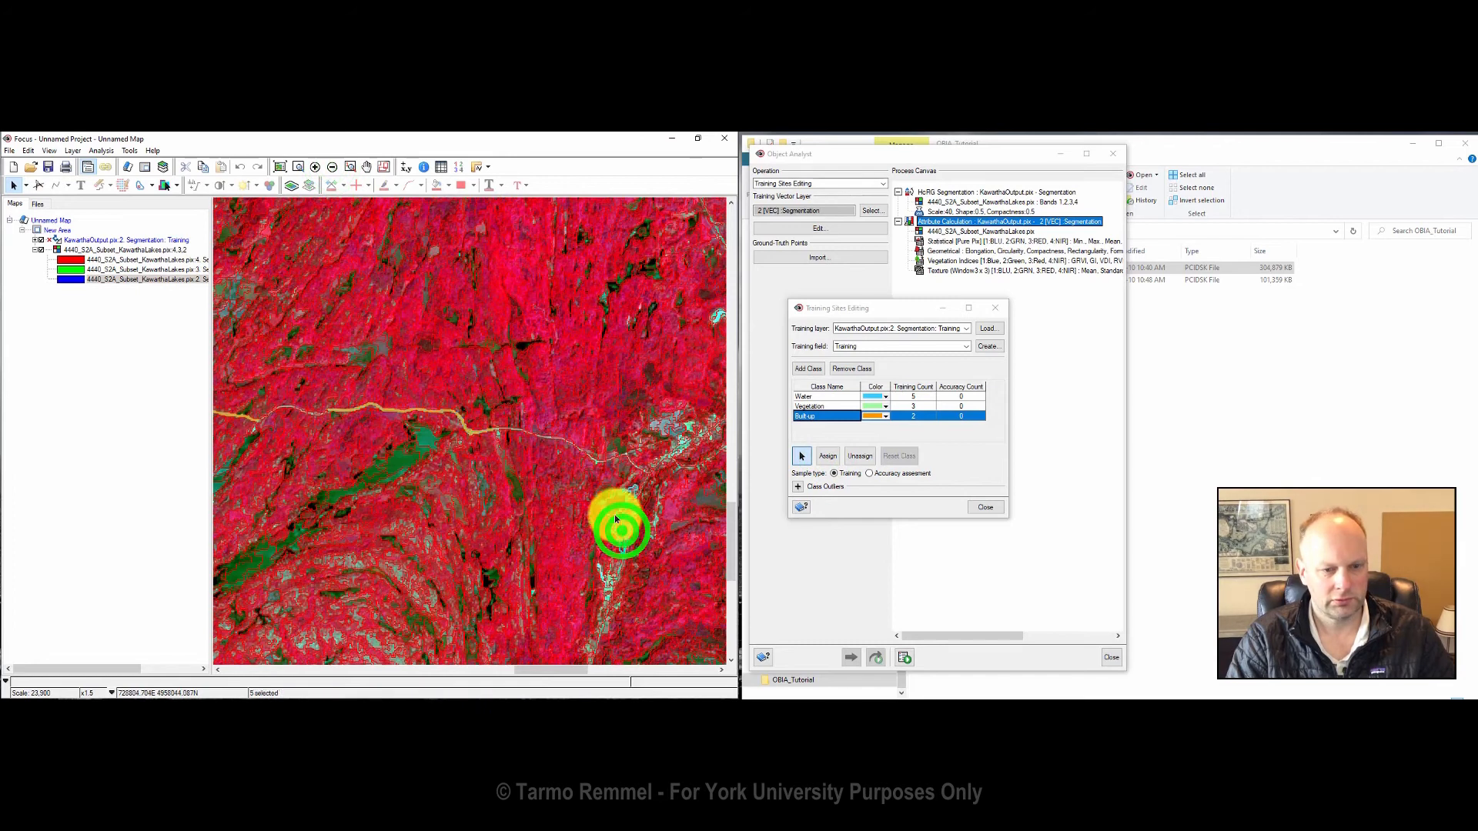
pyautogui.click(314, 168)
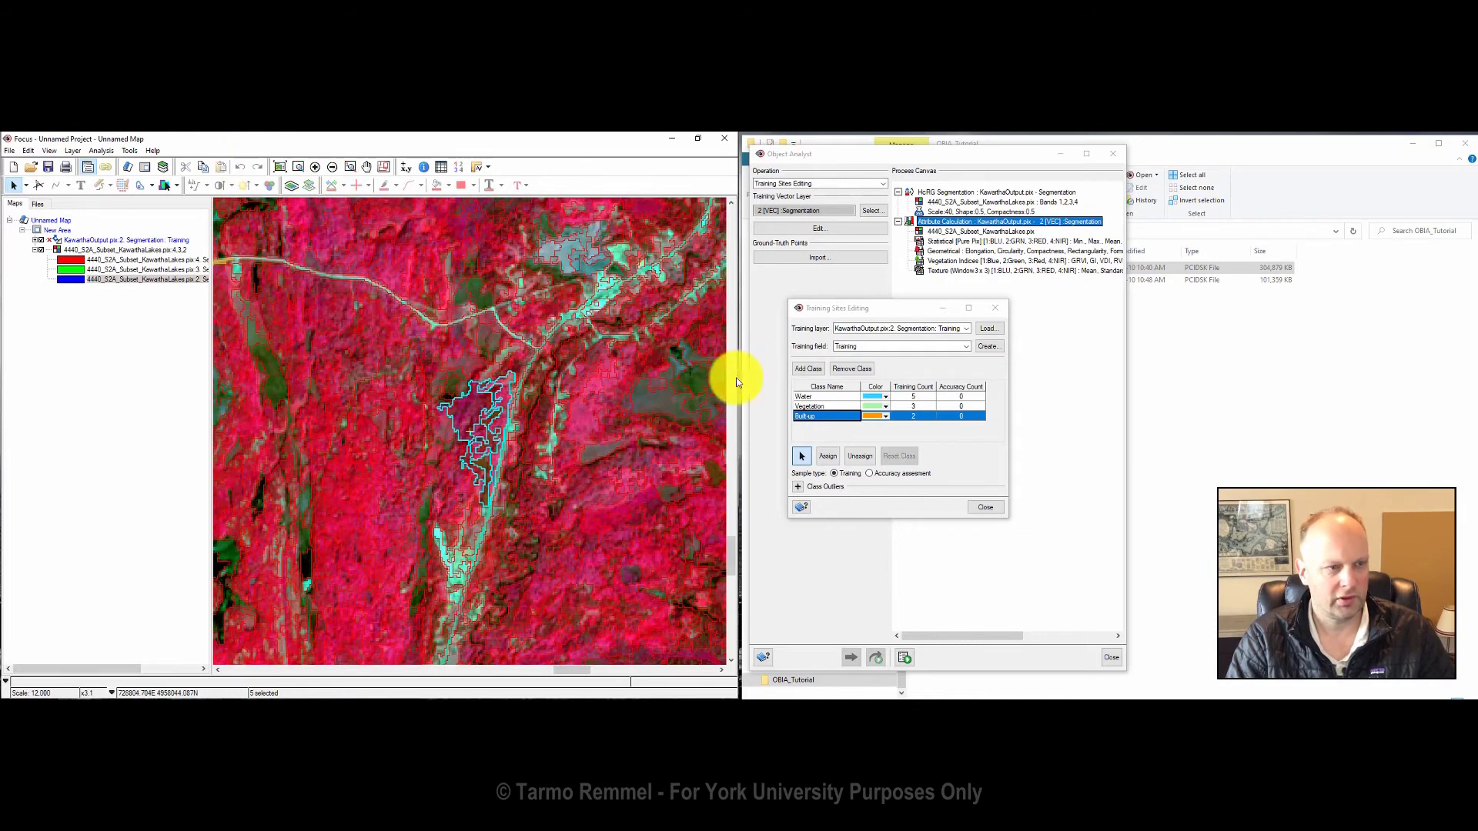
pyautogui.click(803, 457)
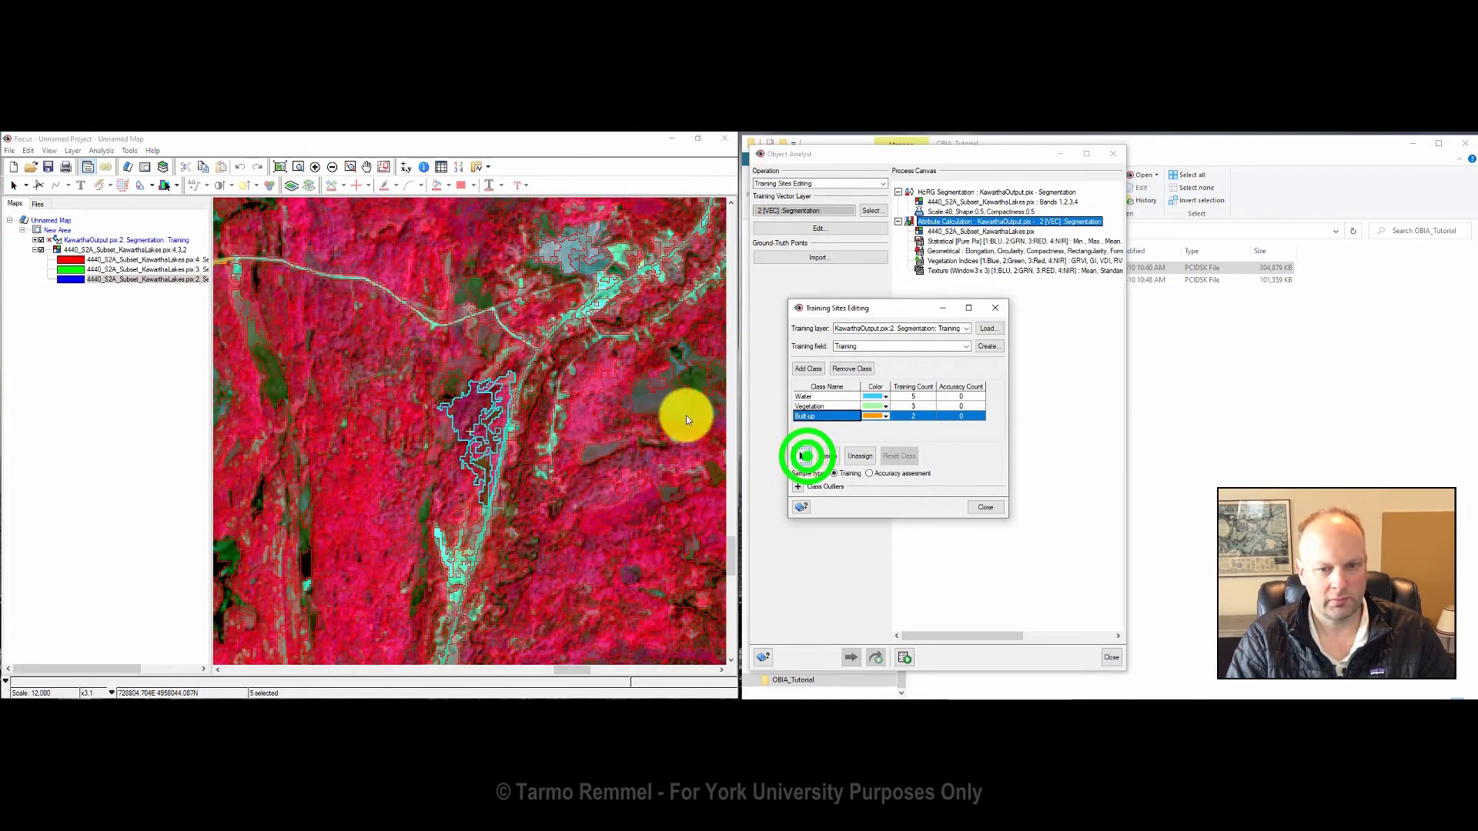
pyautogui.click(592, 300)
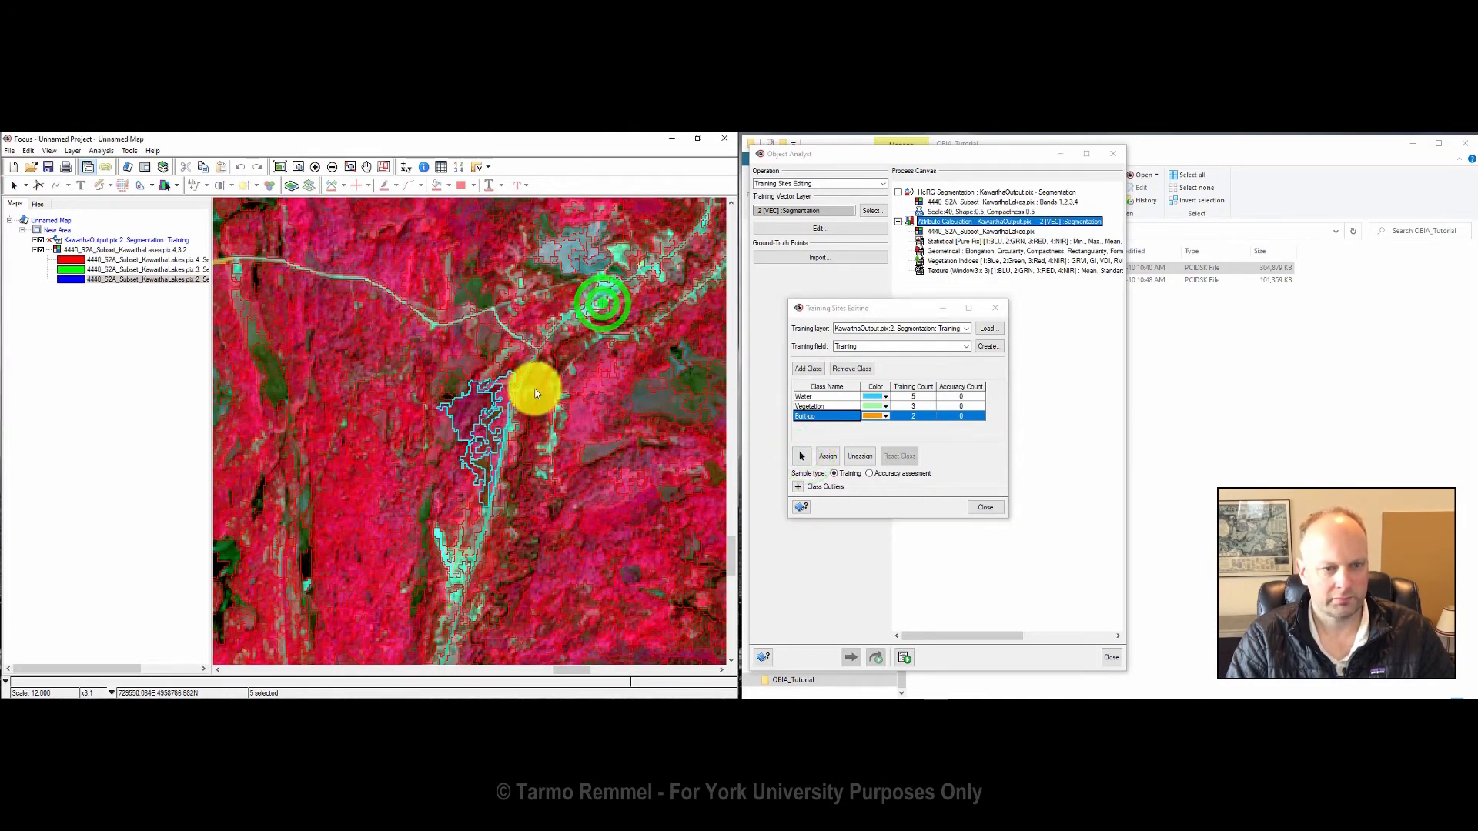
pyautogui.click(856, 458)
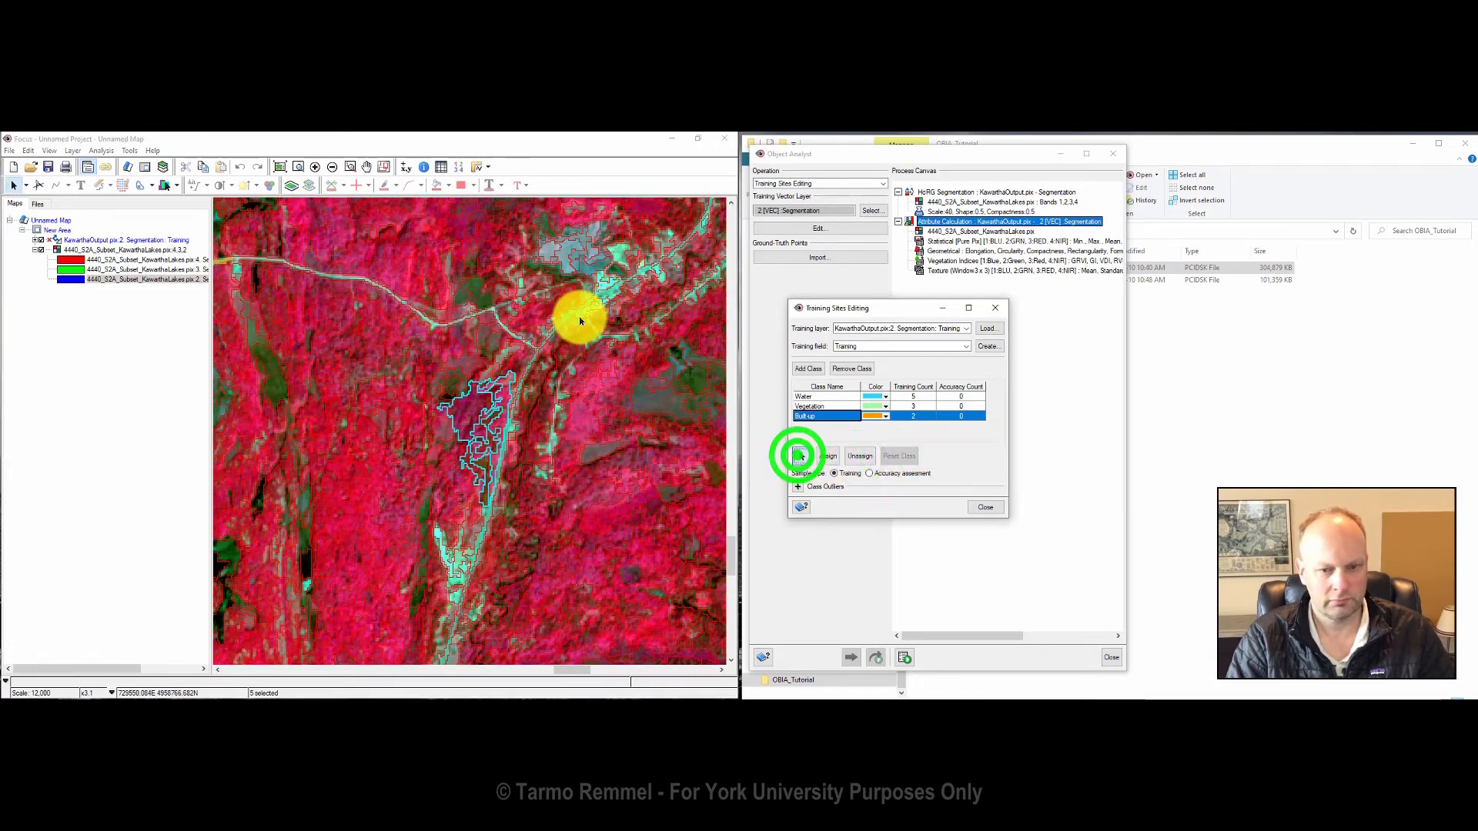
pyautogui.click(584, 307)
pyautogui.click(828, 455)
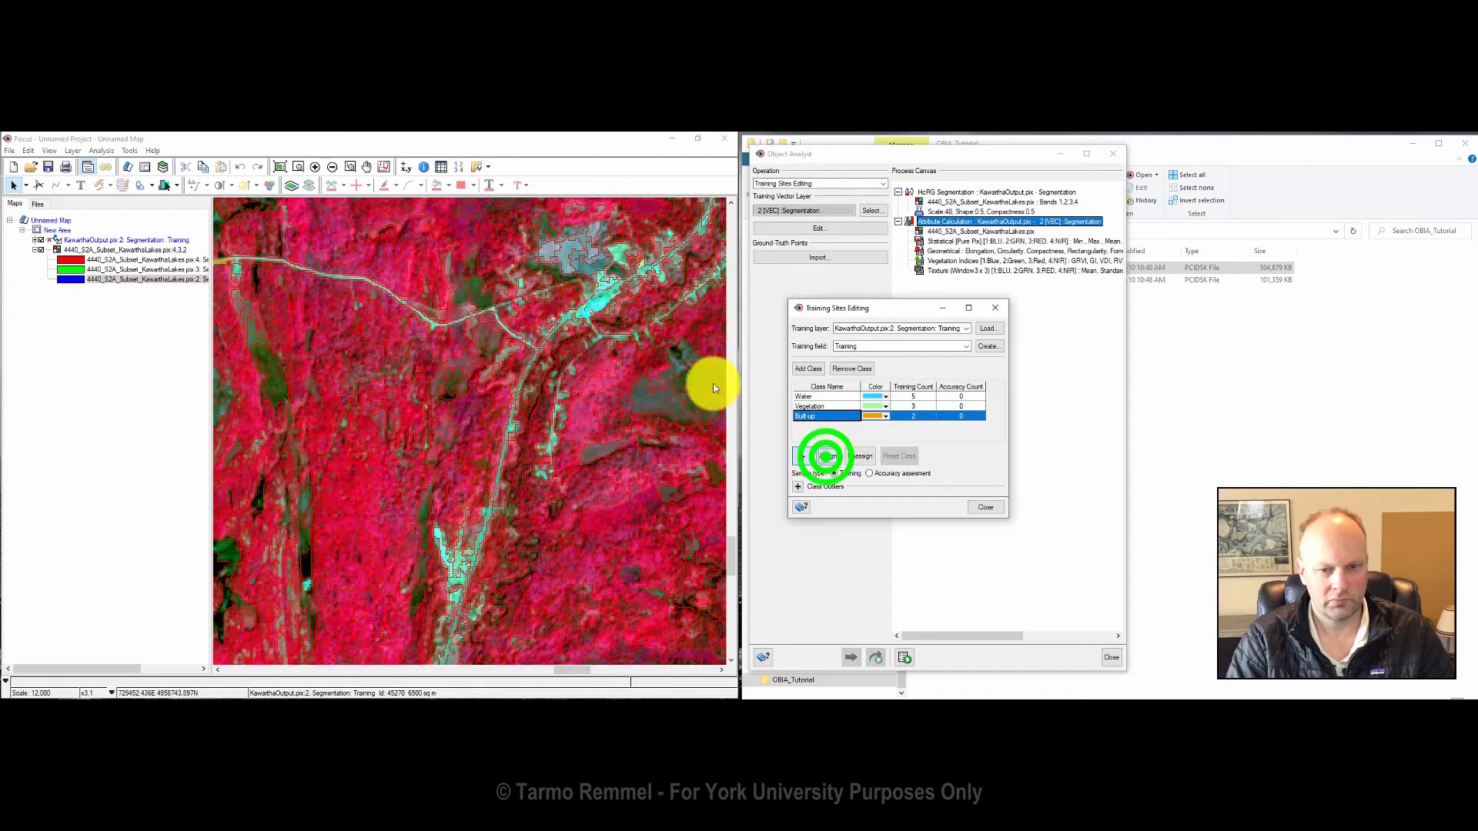
pyautogui.click(608, 286)
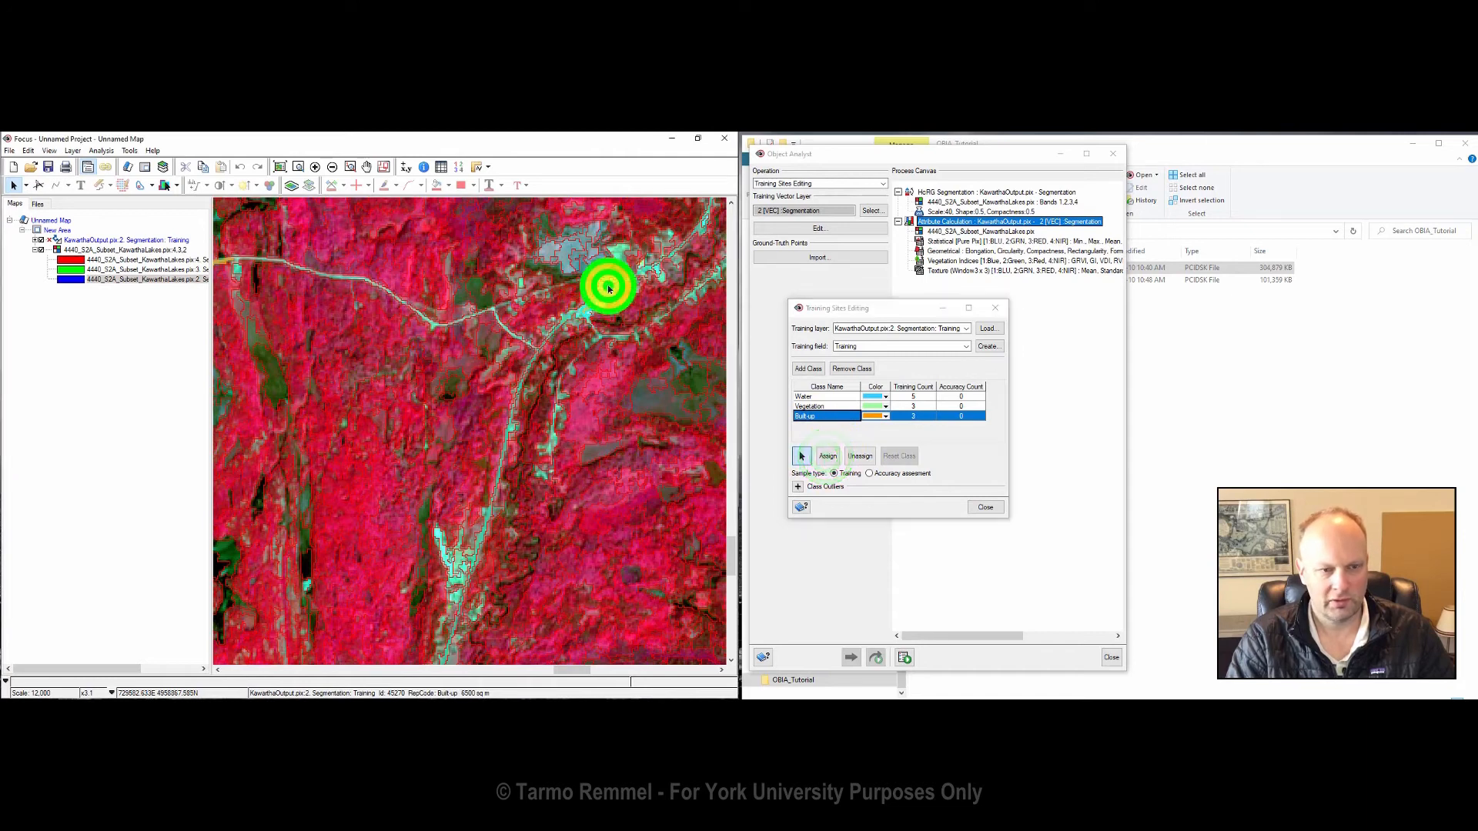
pyautogui.click(828, 456)
# Step: Assign a small bright segment in the settlement south of the junction and the road segment leading to it as Built-up training sites
pyautogui.click(465, 569)
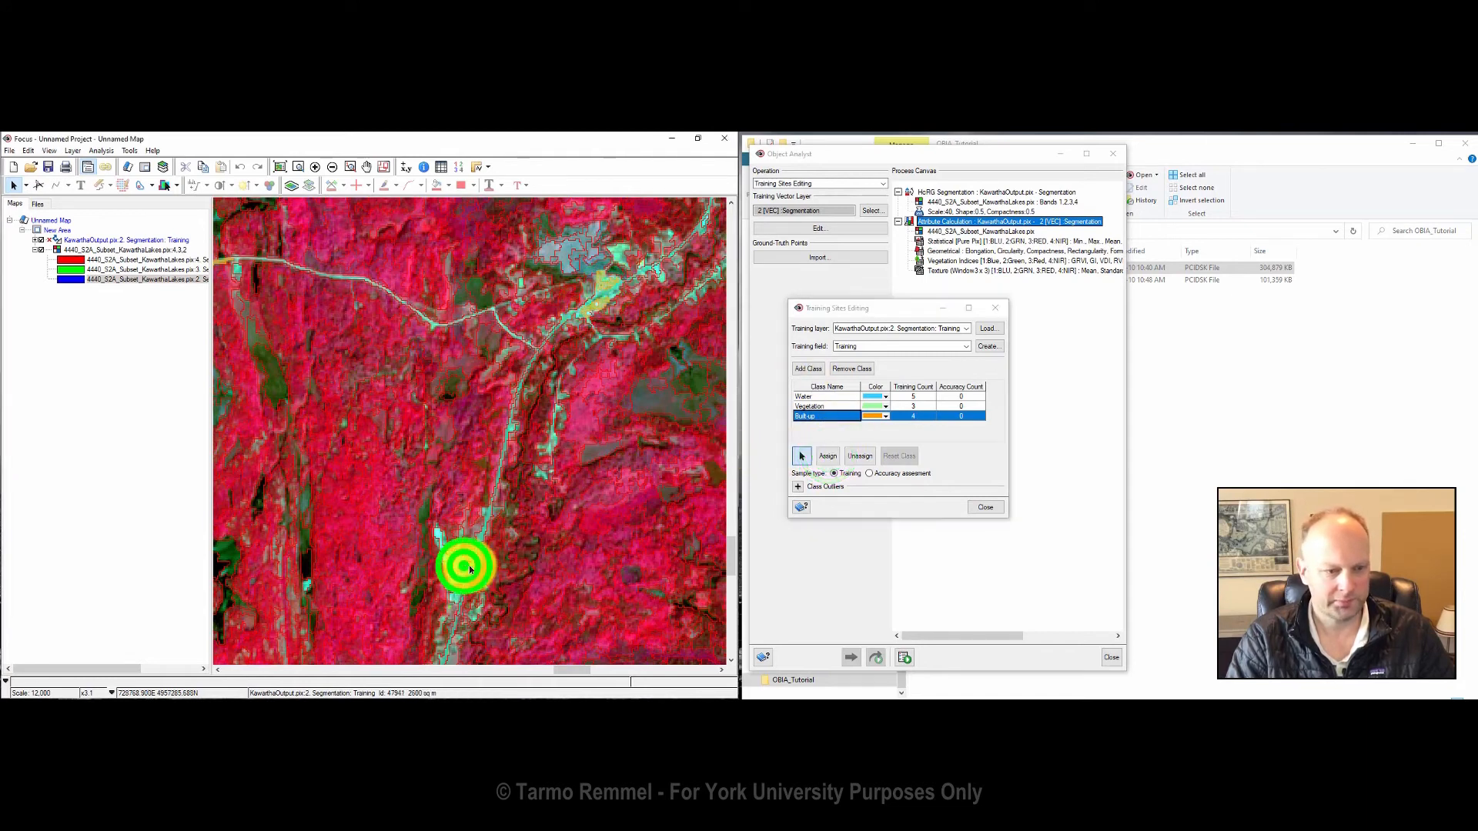
pyautogui.click(828, 456)
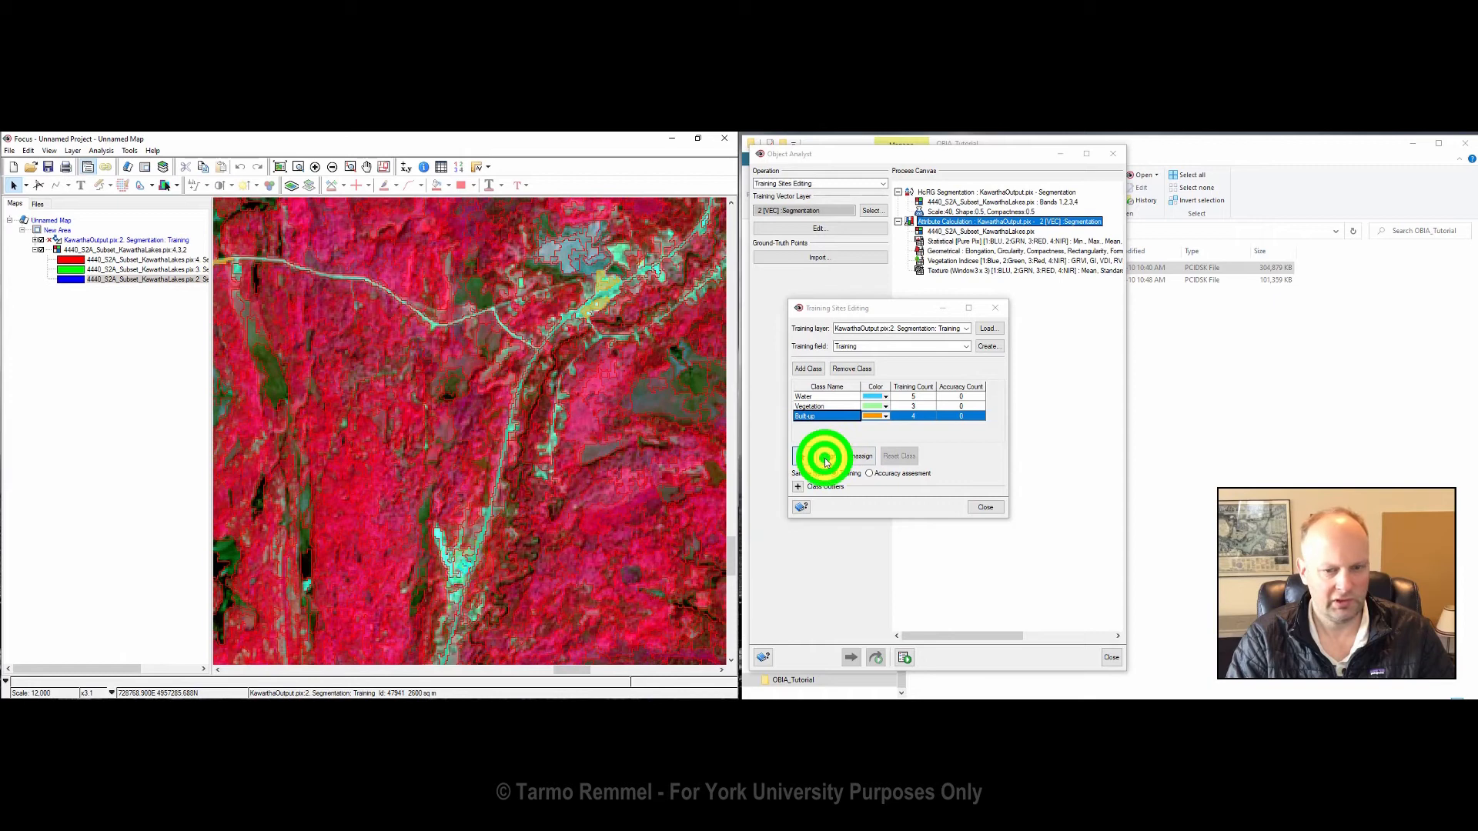
pyautogui.click(486, 530)
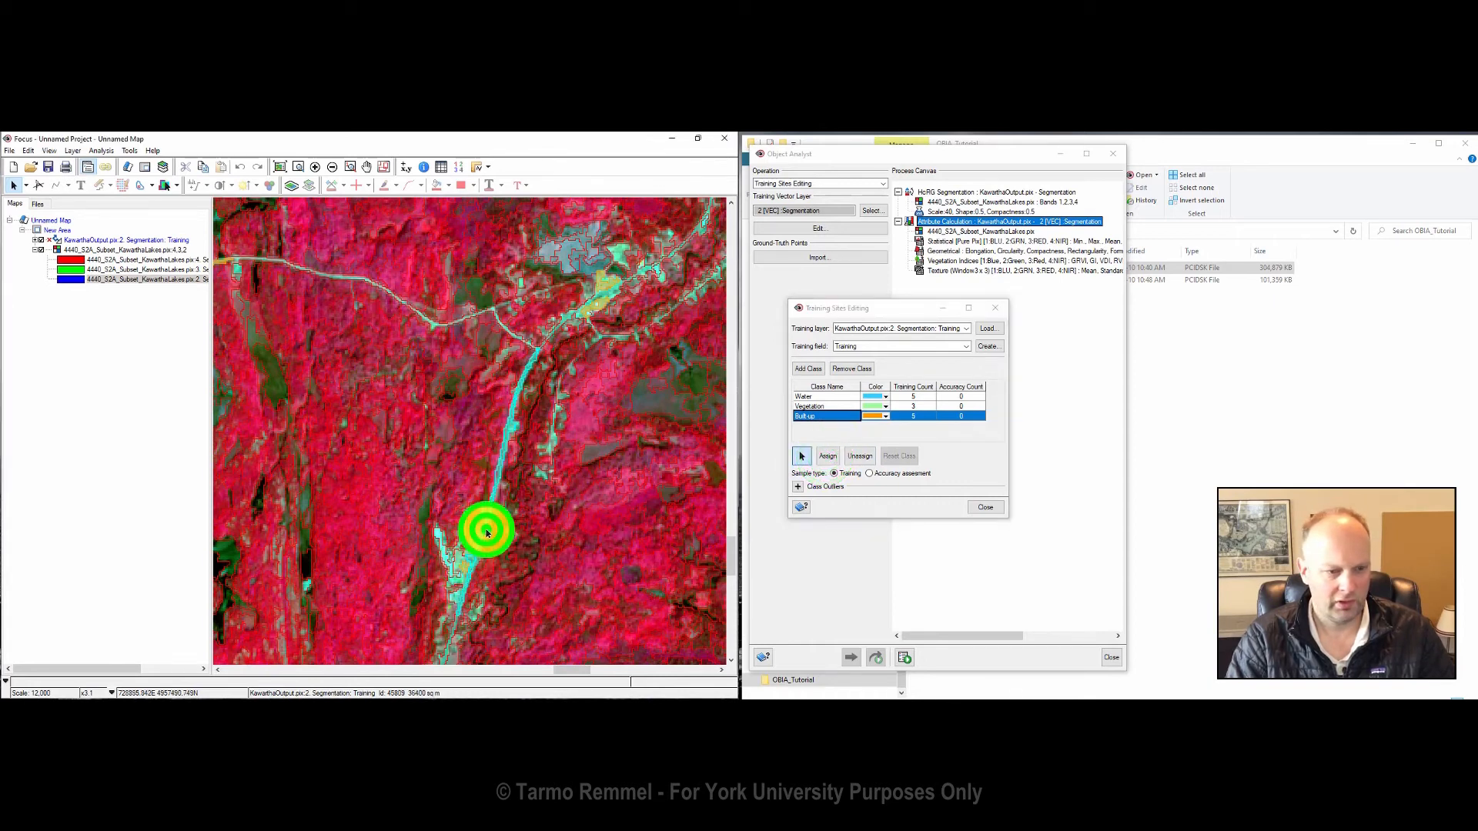
pyautogui.click(827, 456)
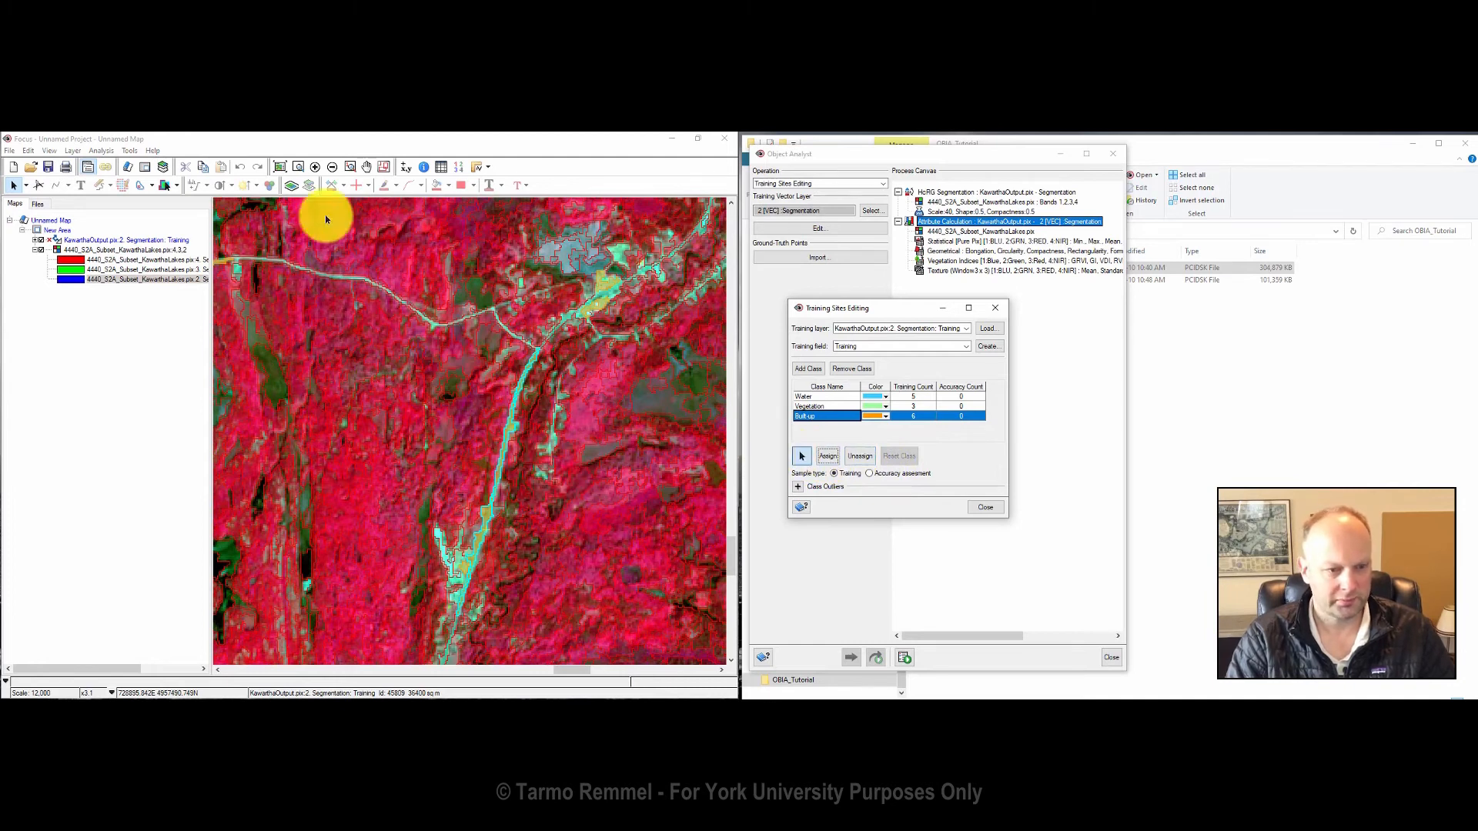
# Step: Finish the training site collection over the whole image and close the training sites editor
pyautogui.click(281, 166)
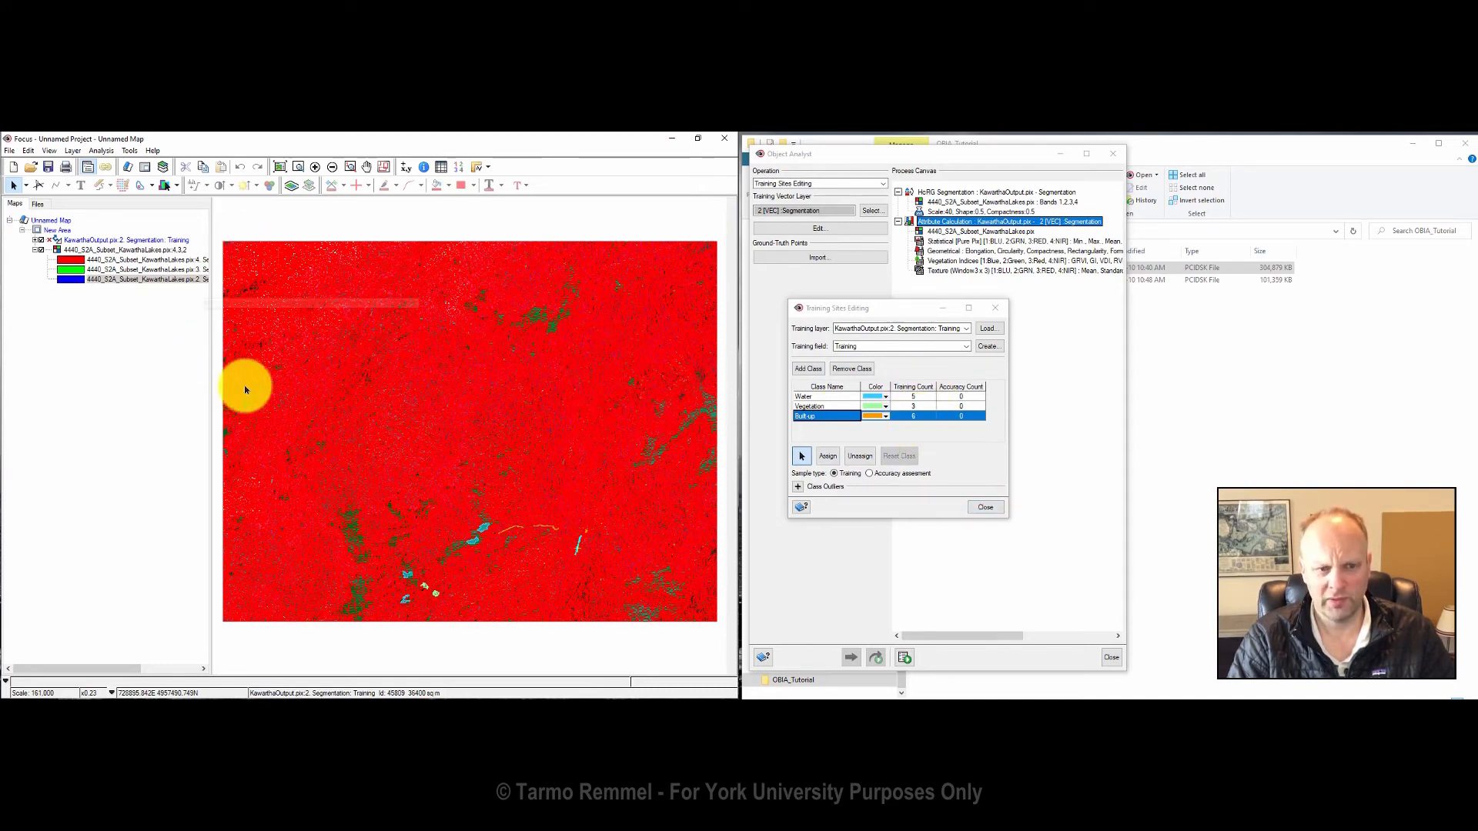
pyautogui.click(983, 508)
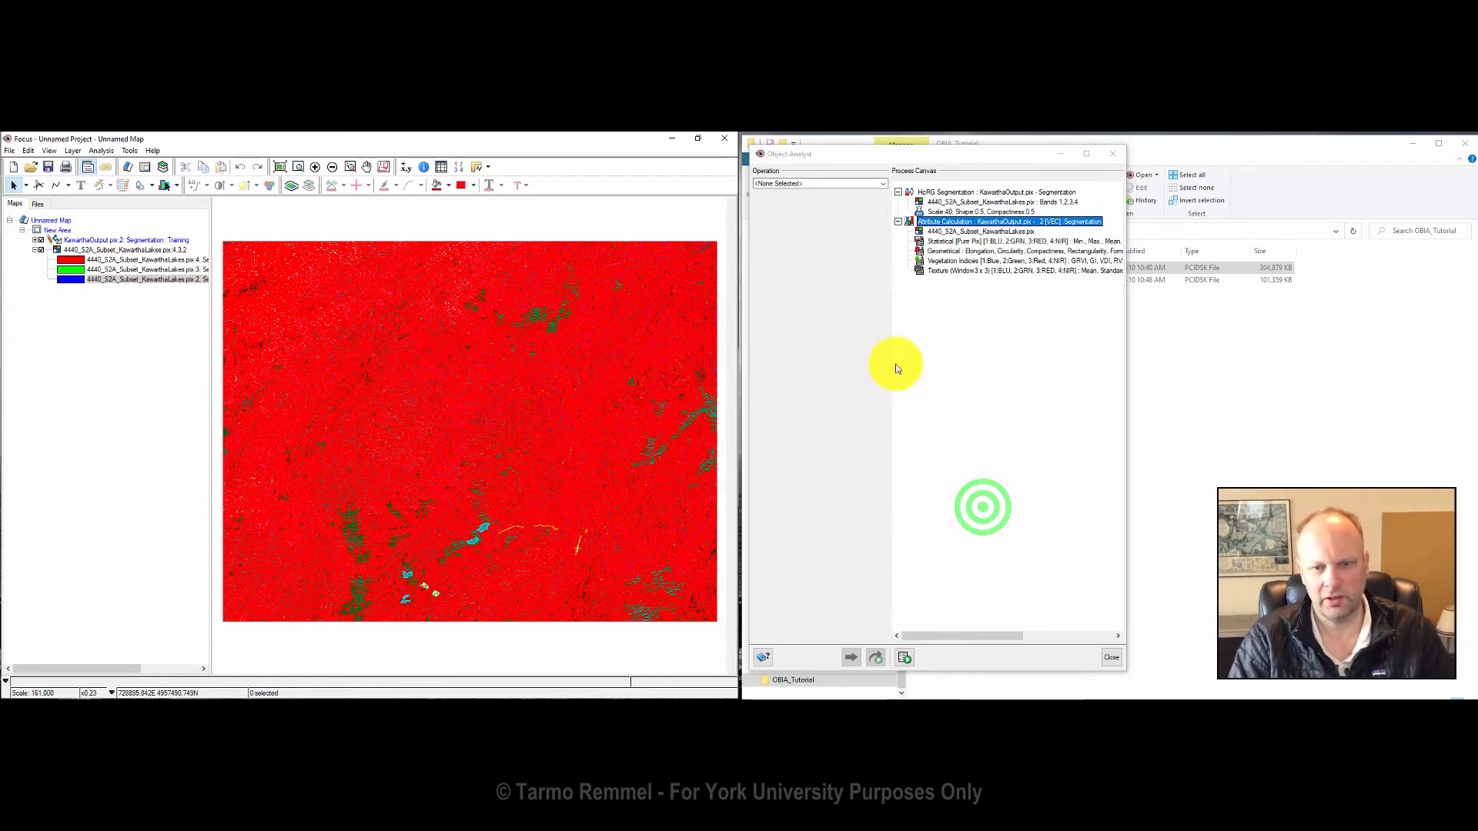
# Step: Set up a Supervised Classification that uses the checked attribute fields of the 2 [VEC] Segmentation layer
pyautogui.click(882, 183)
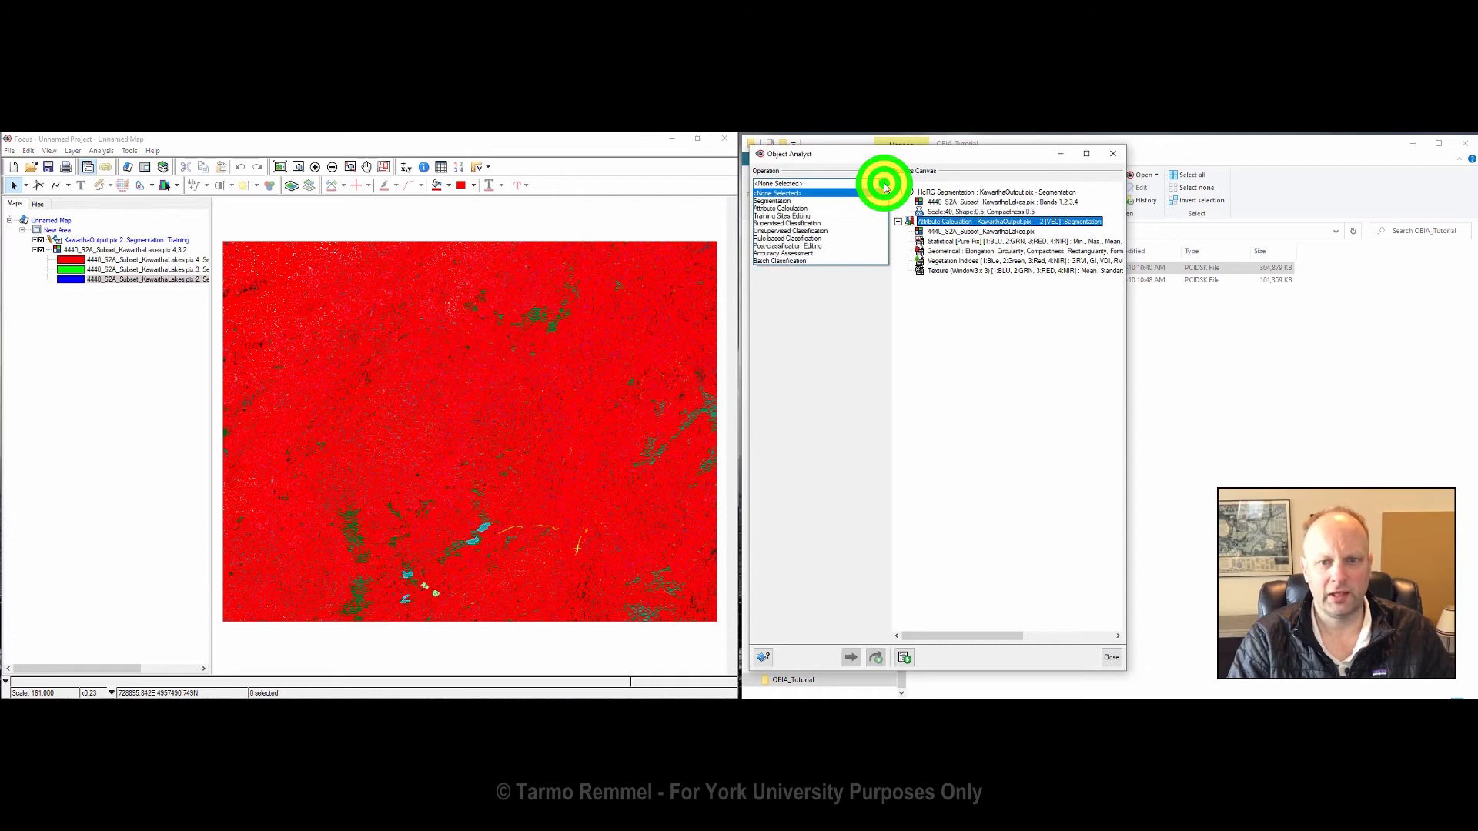
pyautogui.click(825, 222)
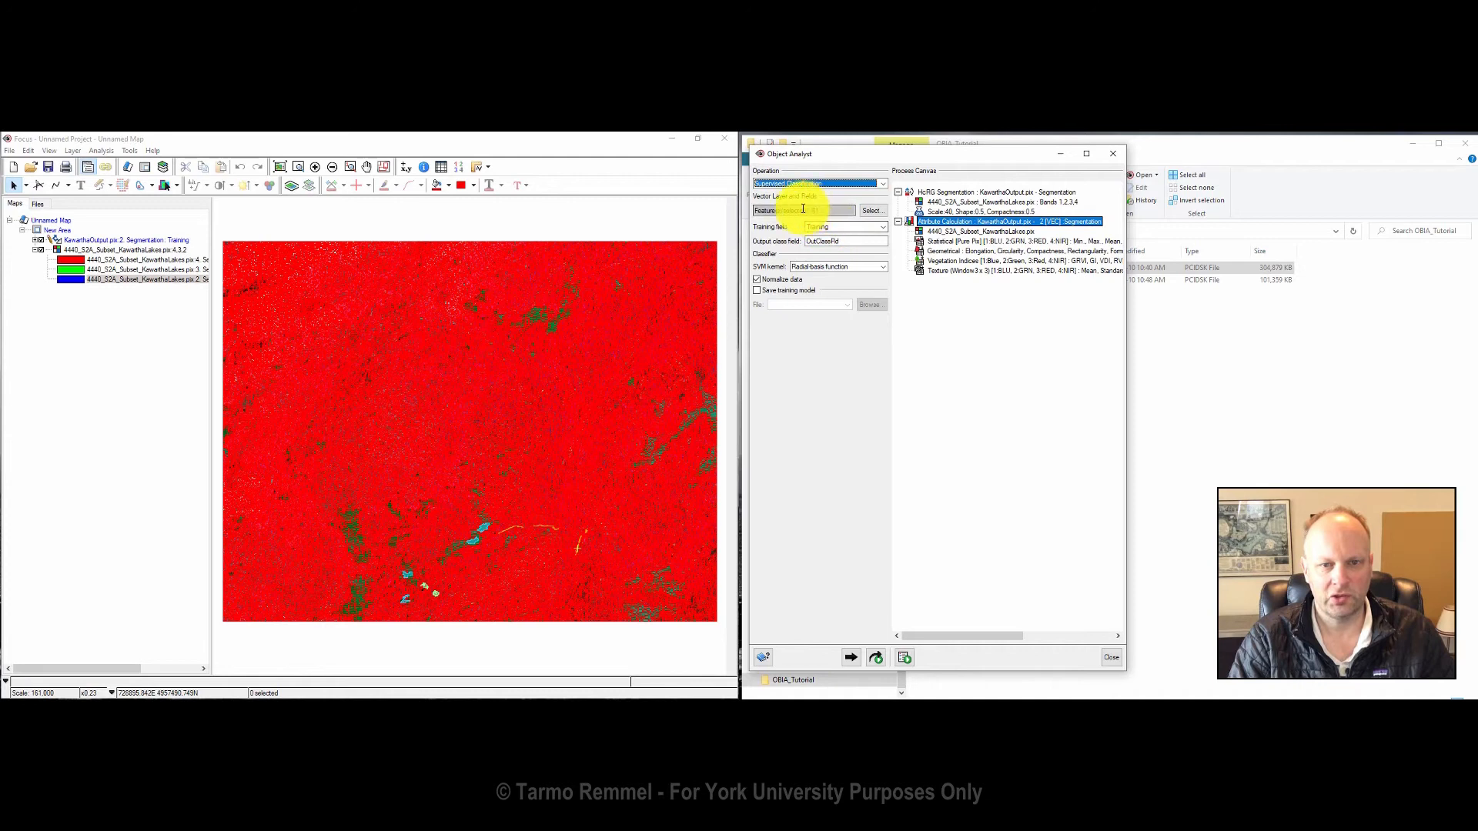
pyautogui.click(872, 210)
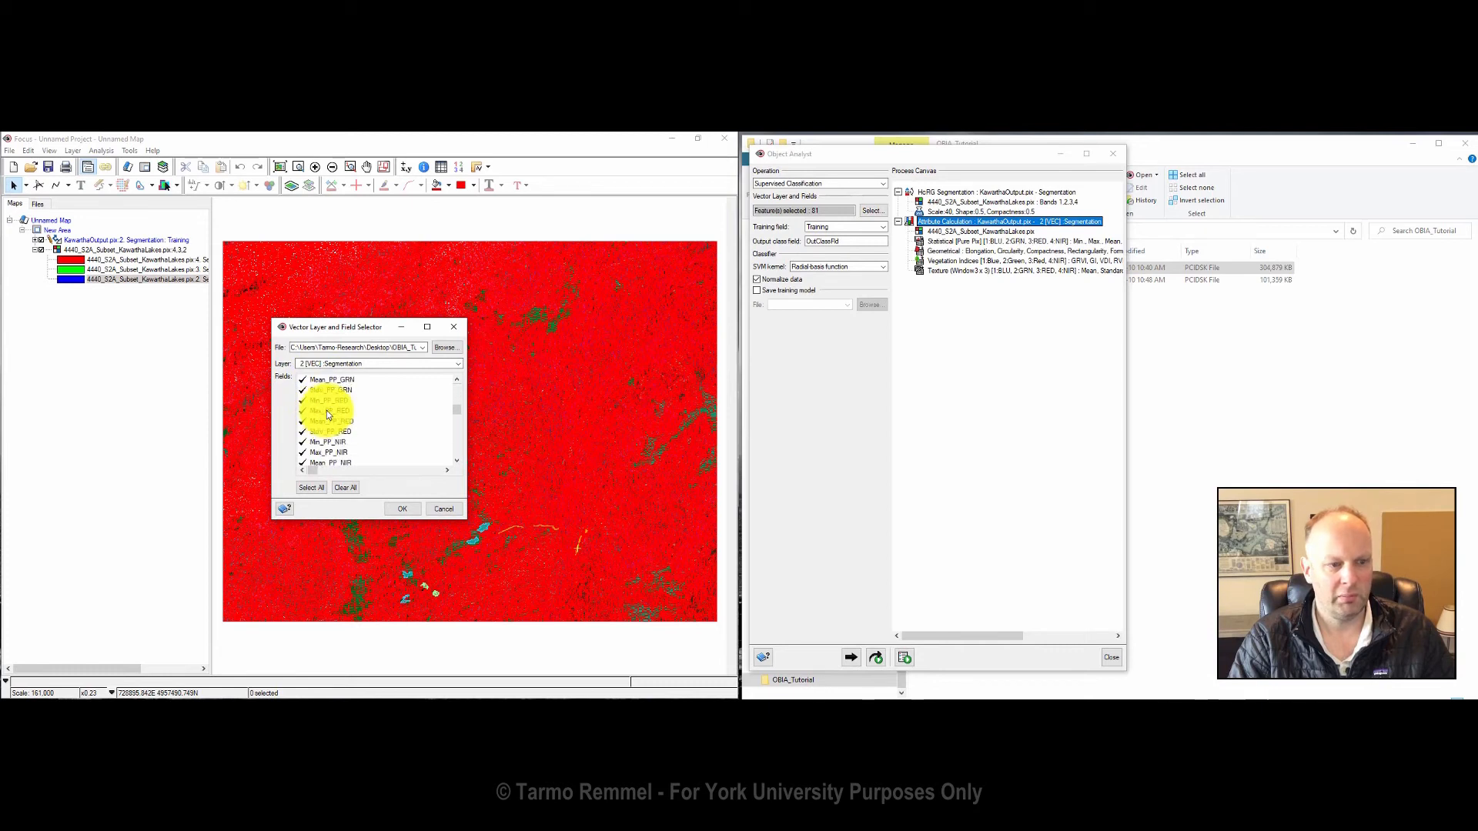
pyautogui.scroll(-2, 329, 414)
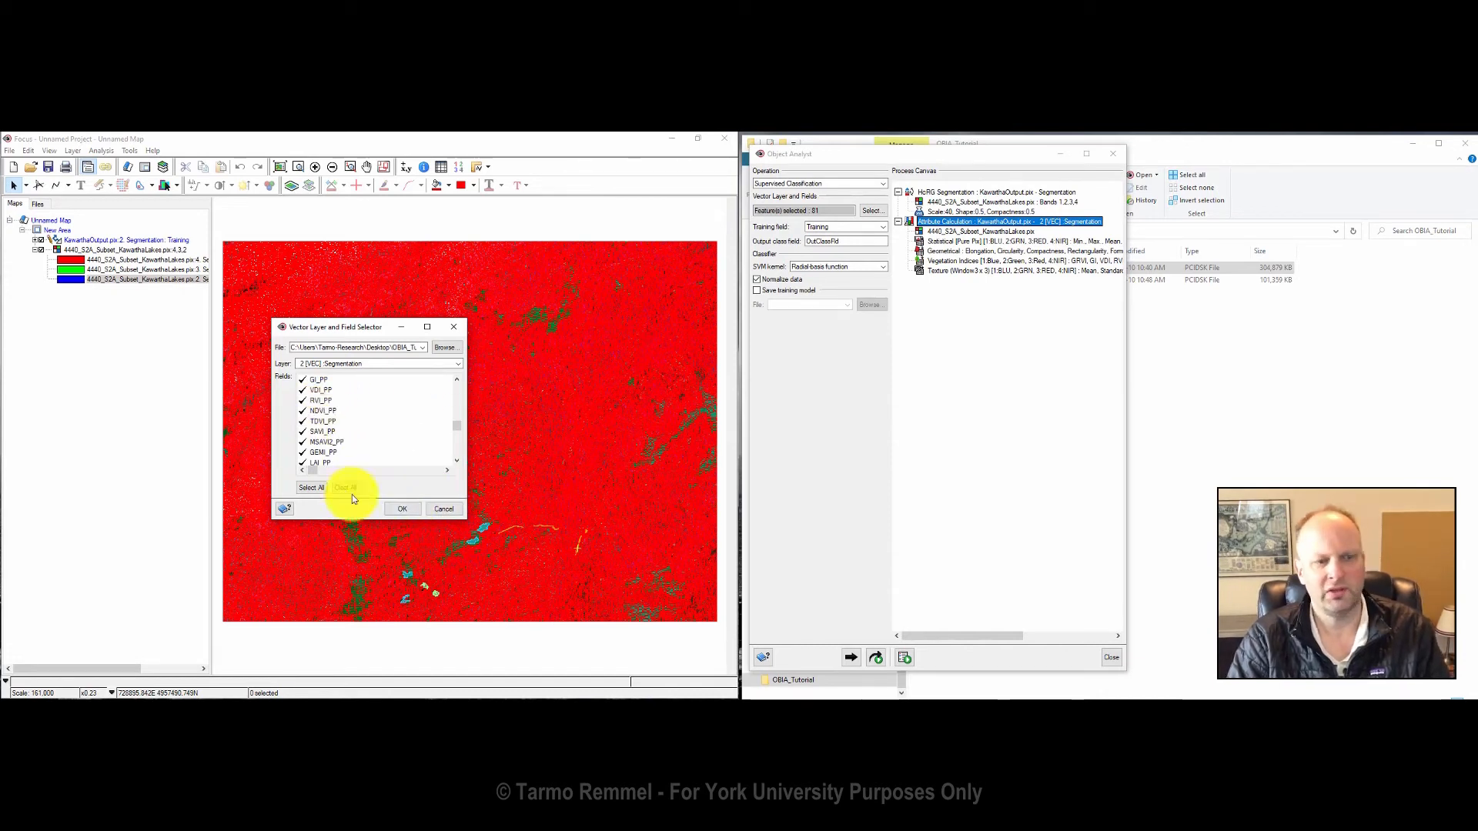
pyautogui.click(408, 510)
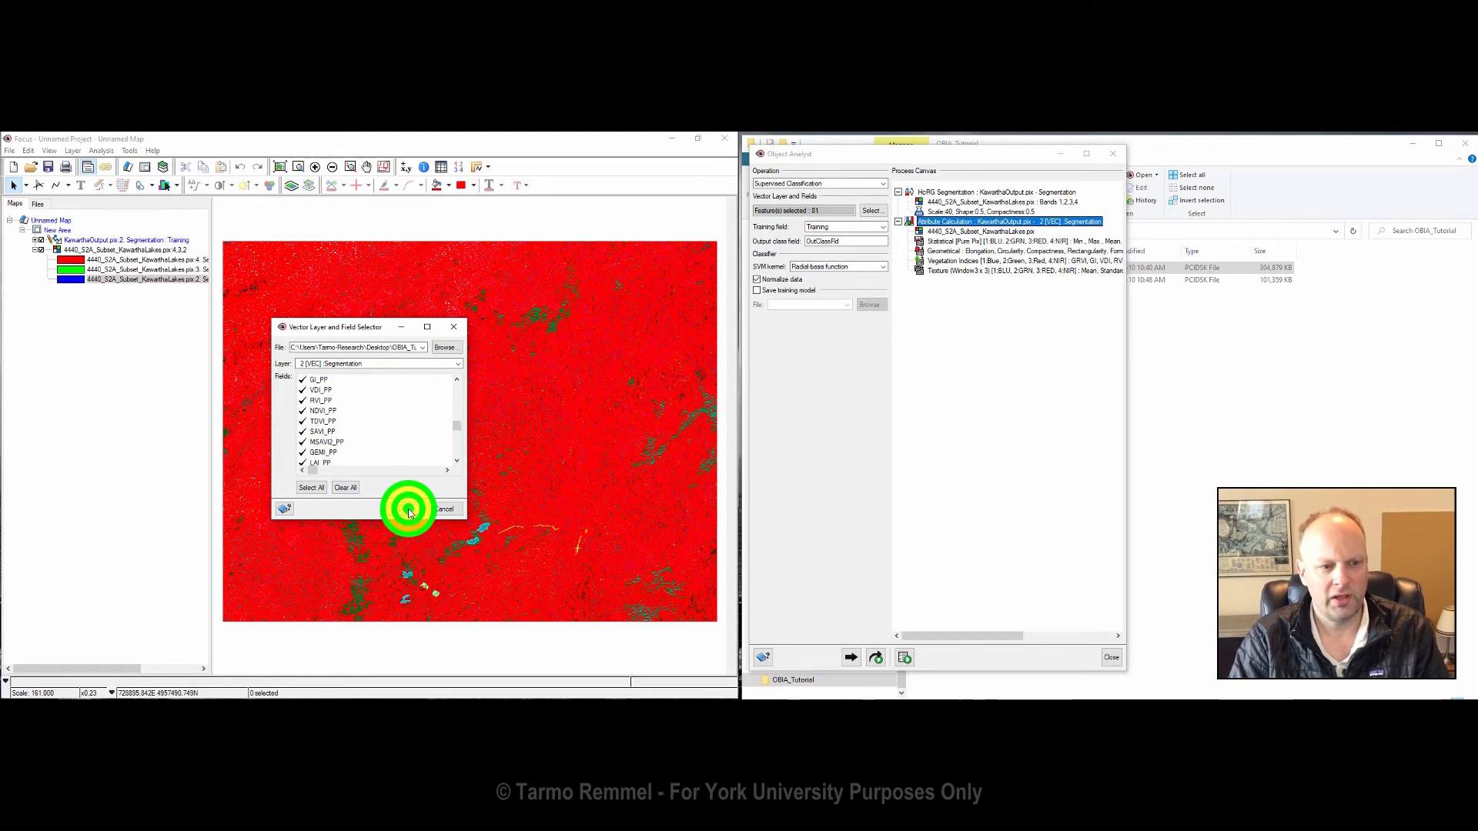
# Step: Use Training as the training field and OutClassFld as the output class field, and run the classification
pyautogui.click(883, 227)
pyautogui.click(822, 243)
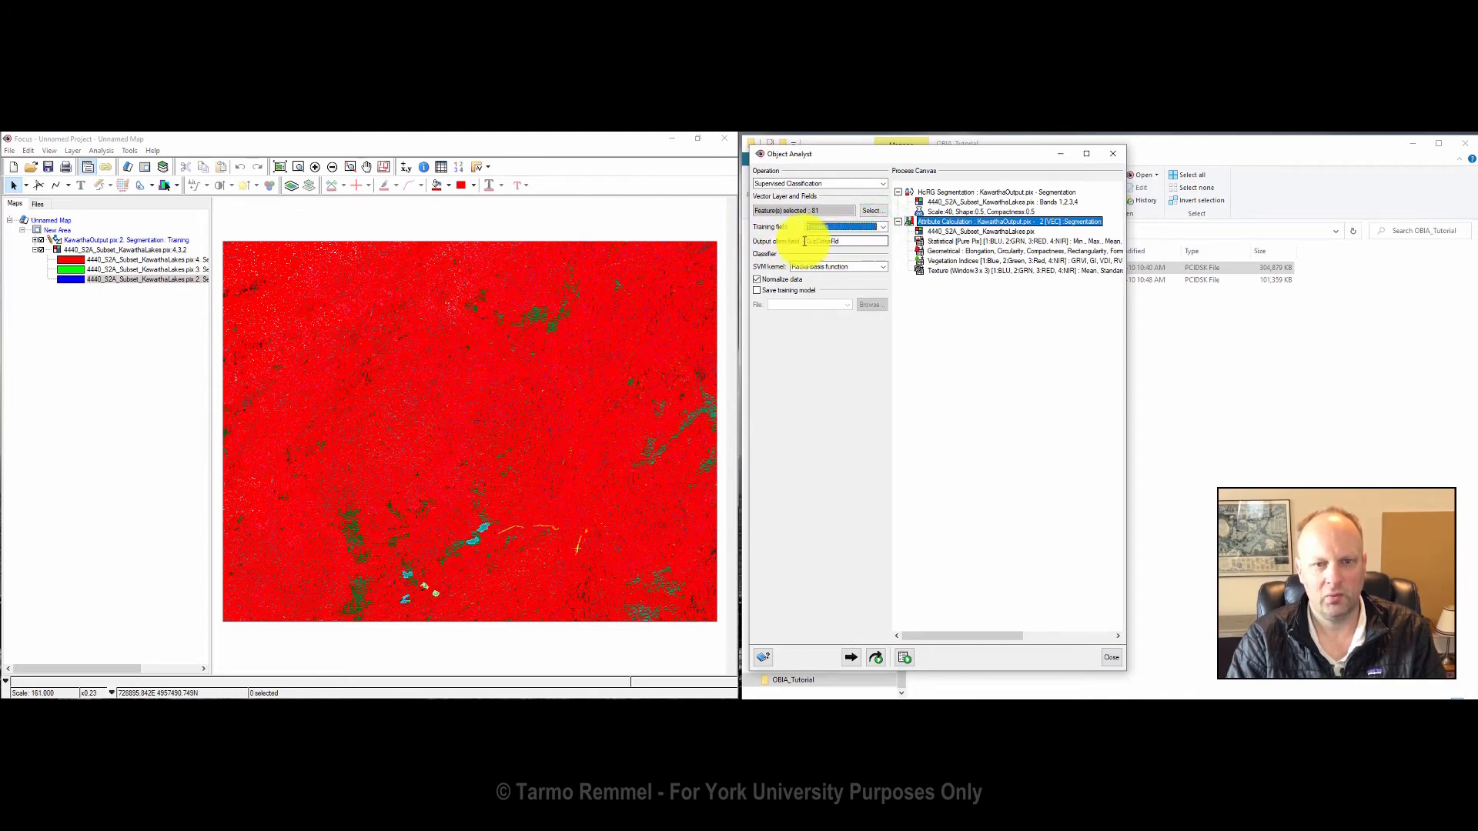
pyautogui.click(843, 240)
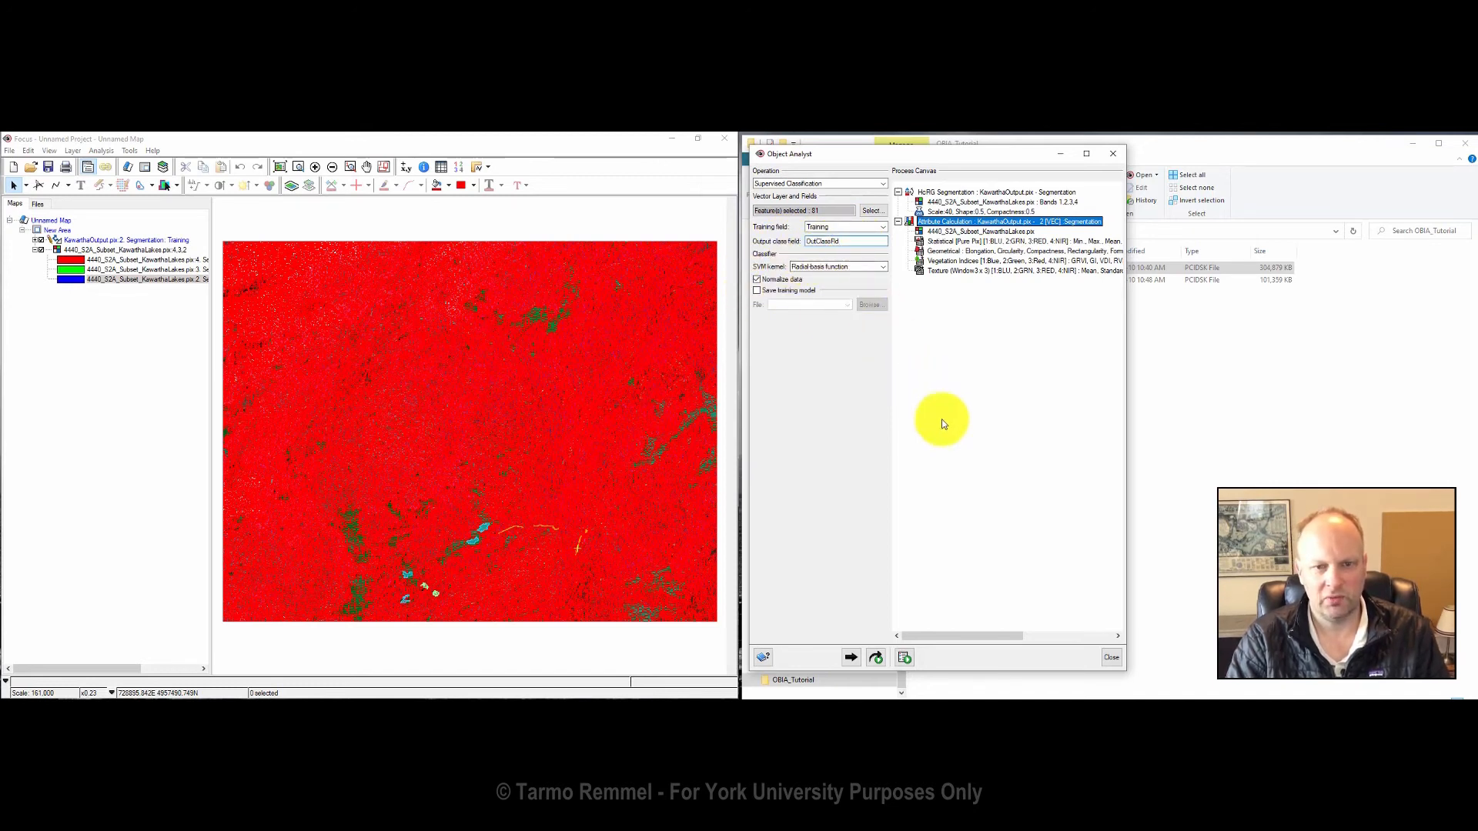
pyautogui.click(881, 661)
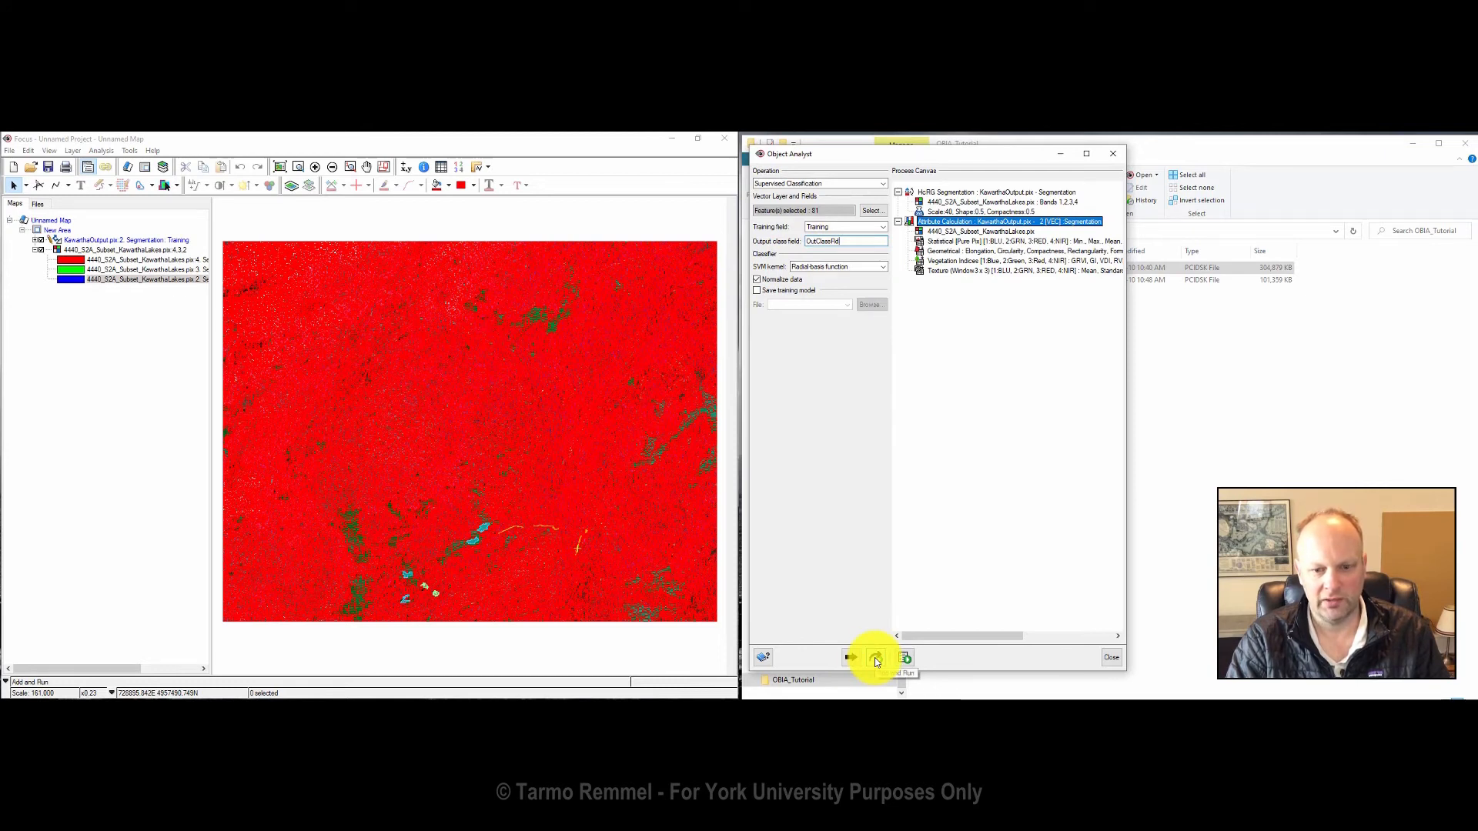
pyautogui.click(876, 659)
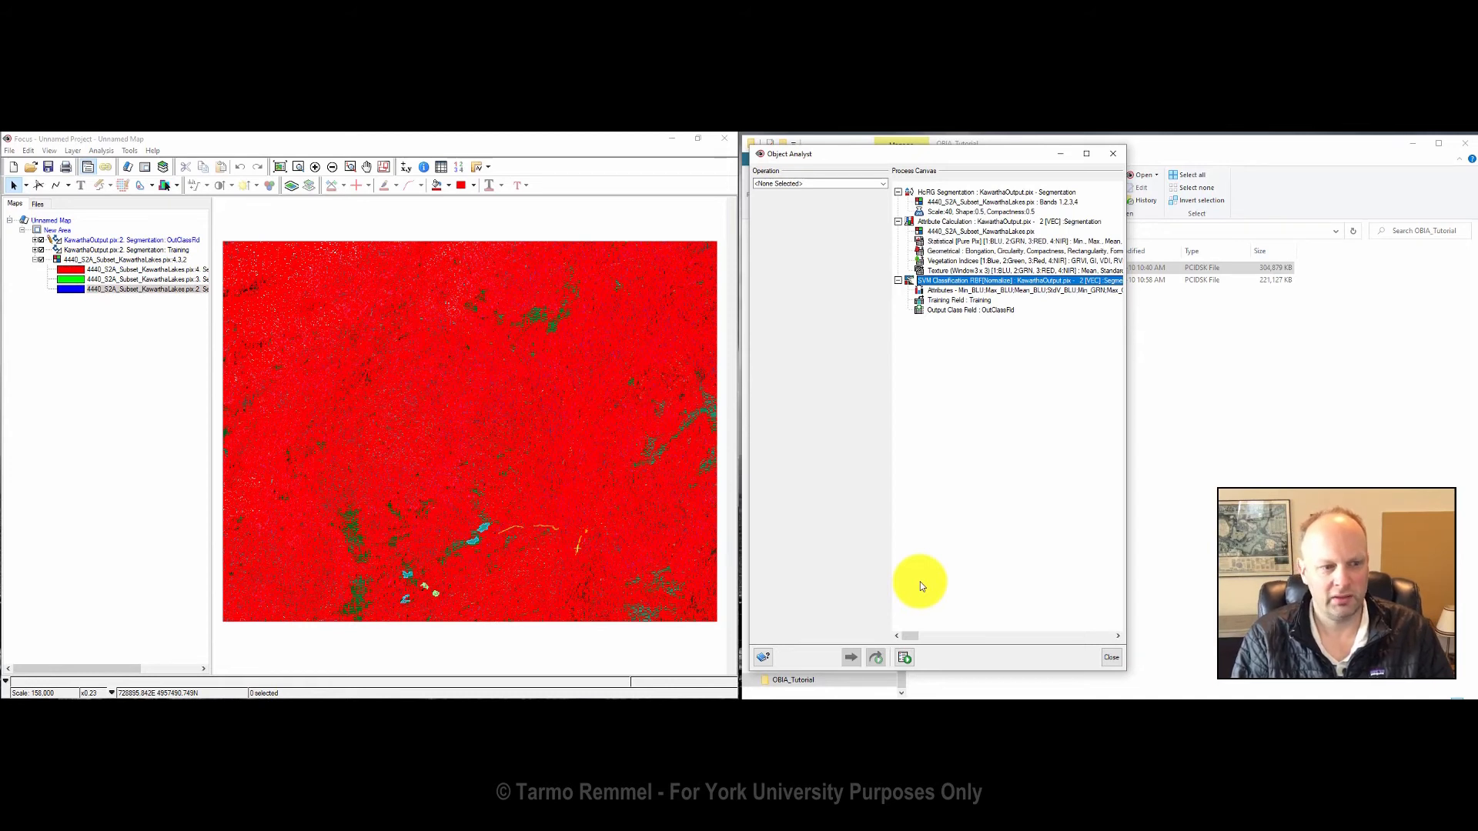
# Step: Hide the Training segmentation layer and the 4,3,2 image so only the OutClassFld classification shows over the southern lakes
pyautogui.click(41, 252)
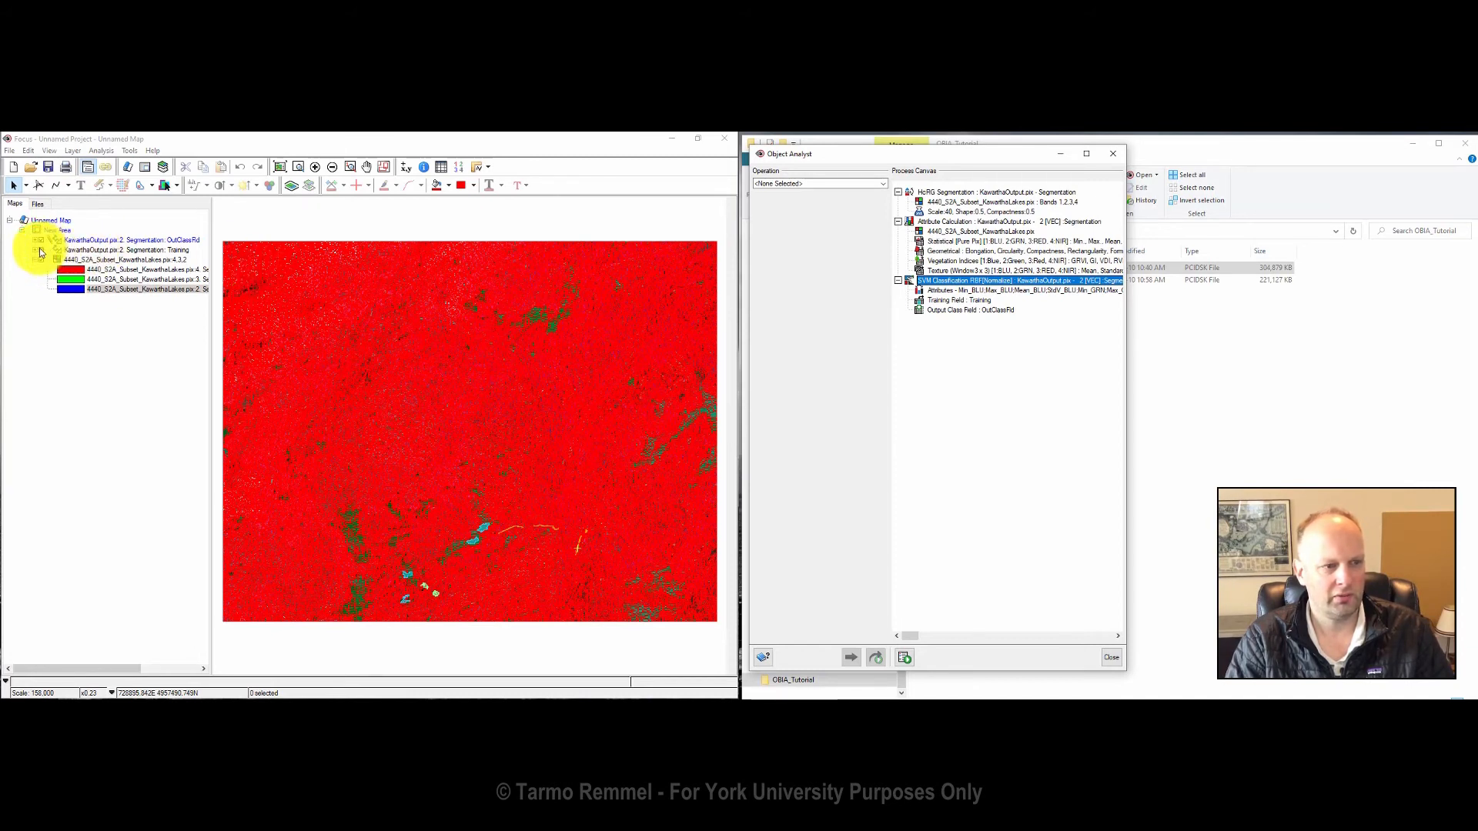
pyautogui.click(40, 244)
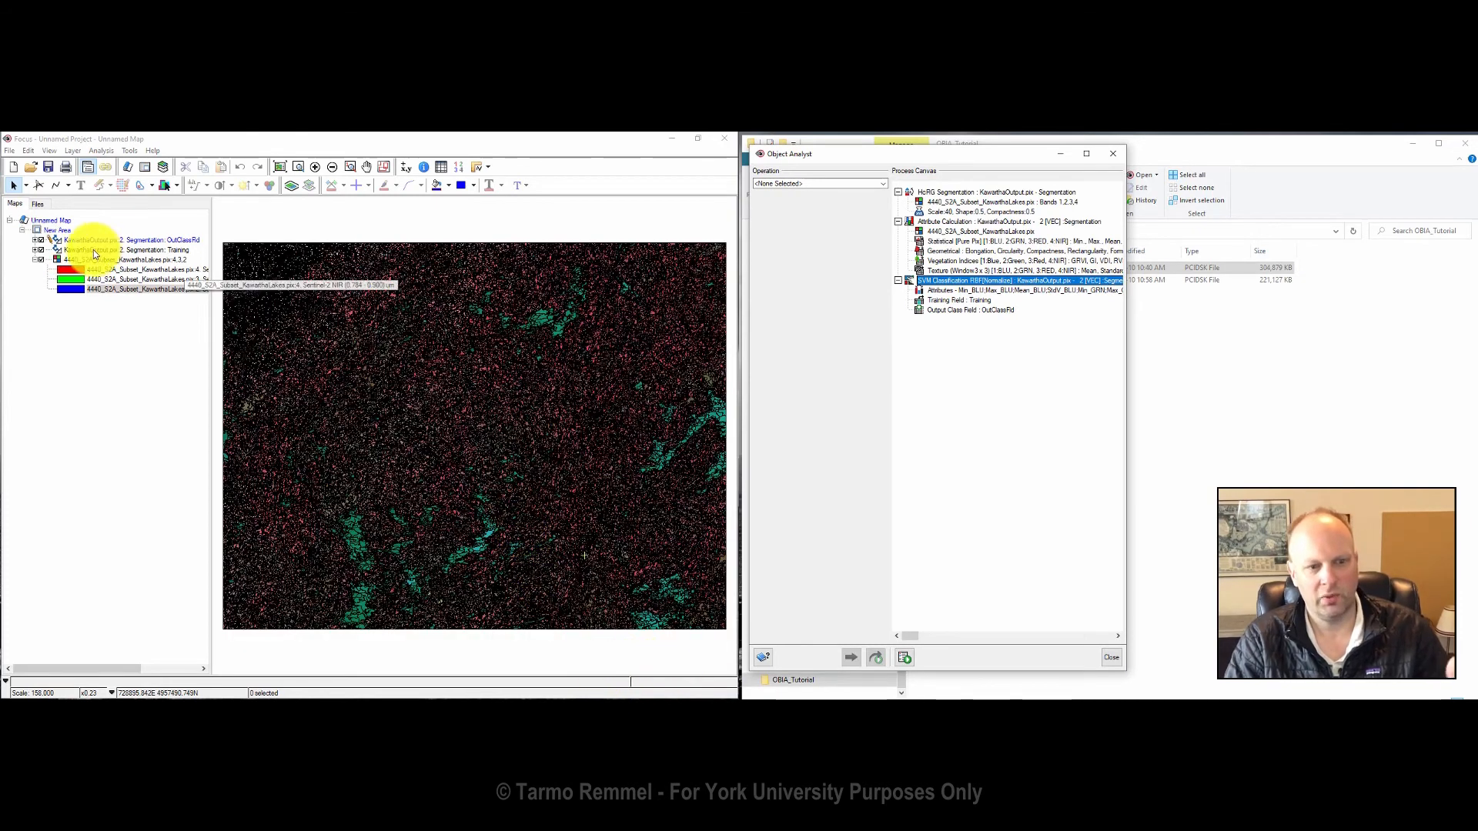
pyautogui.click(48, 242)
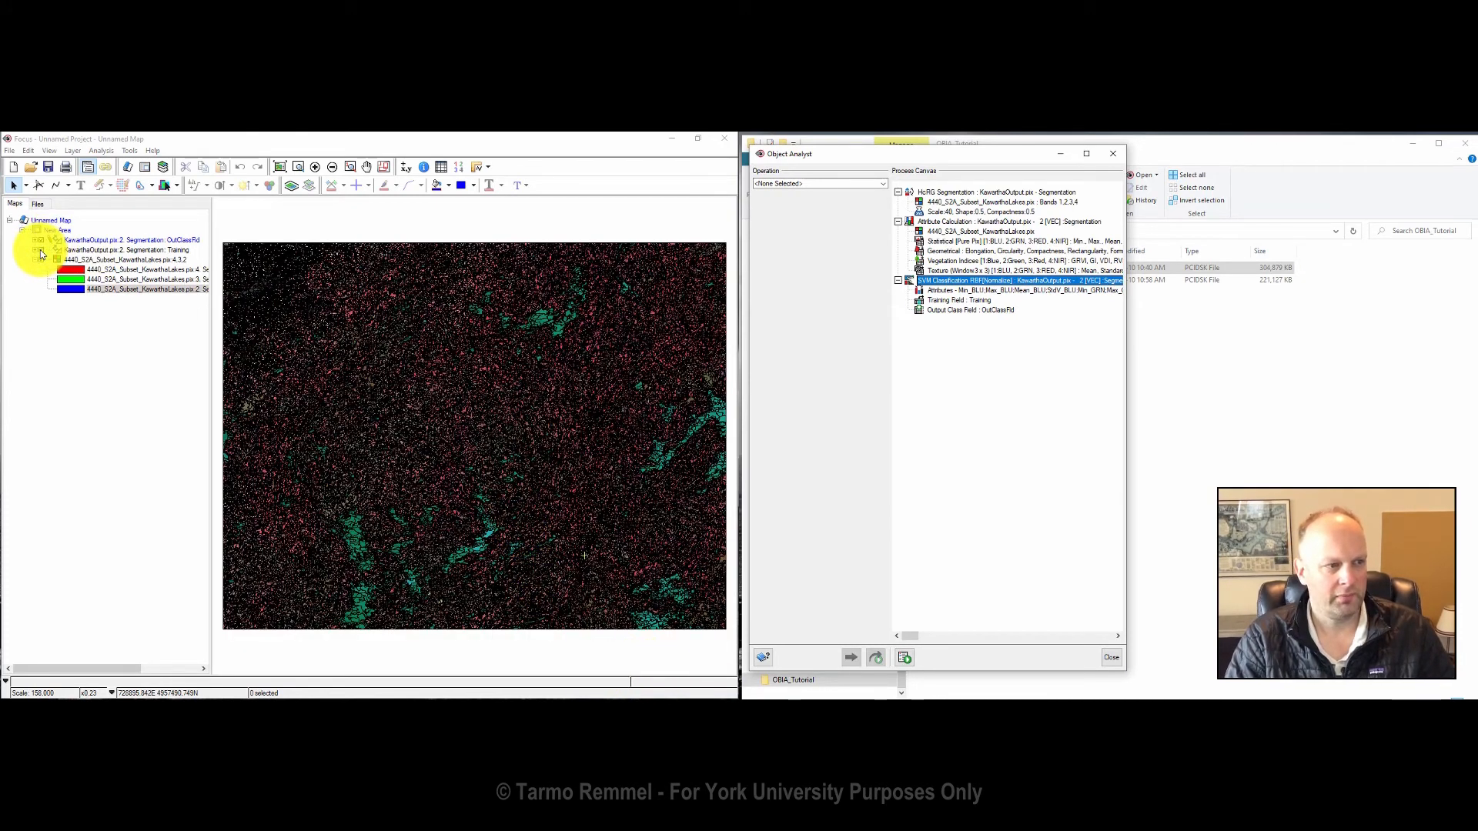
pyautogui.click(298, 167)
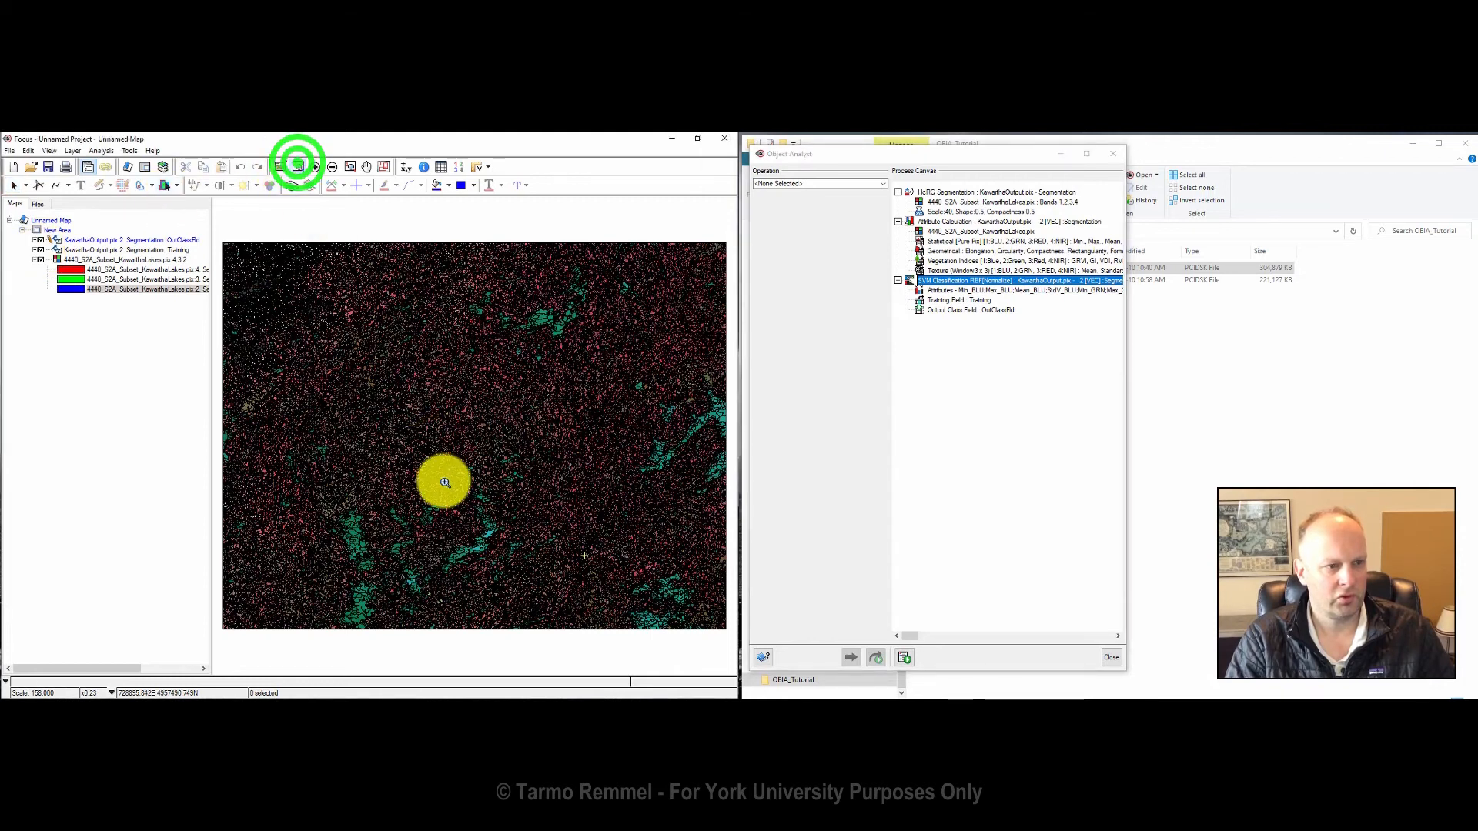
pyautogui.moveTo(439, 482); pyautogui.dragTo(541, 539)
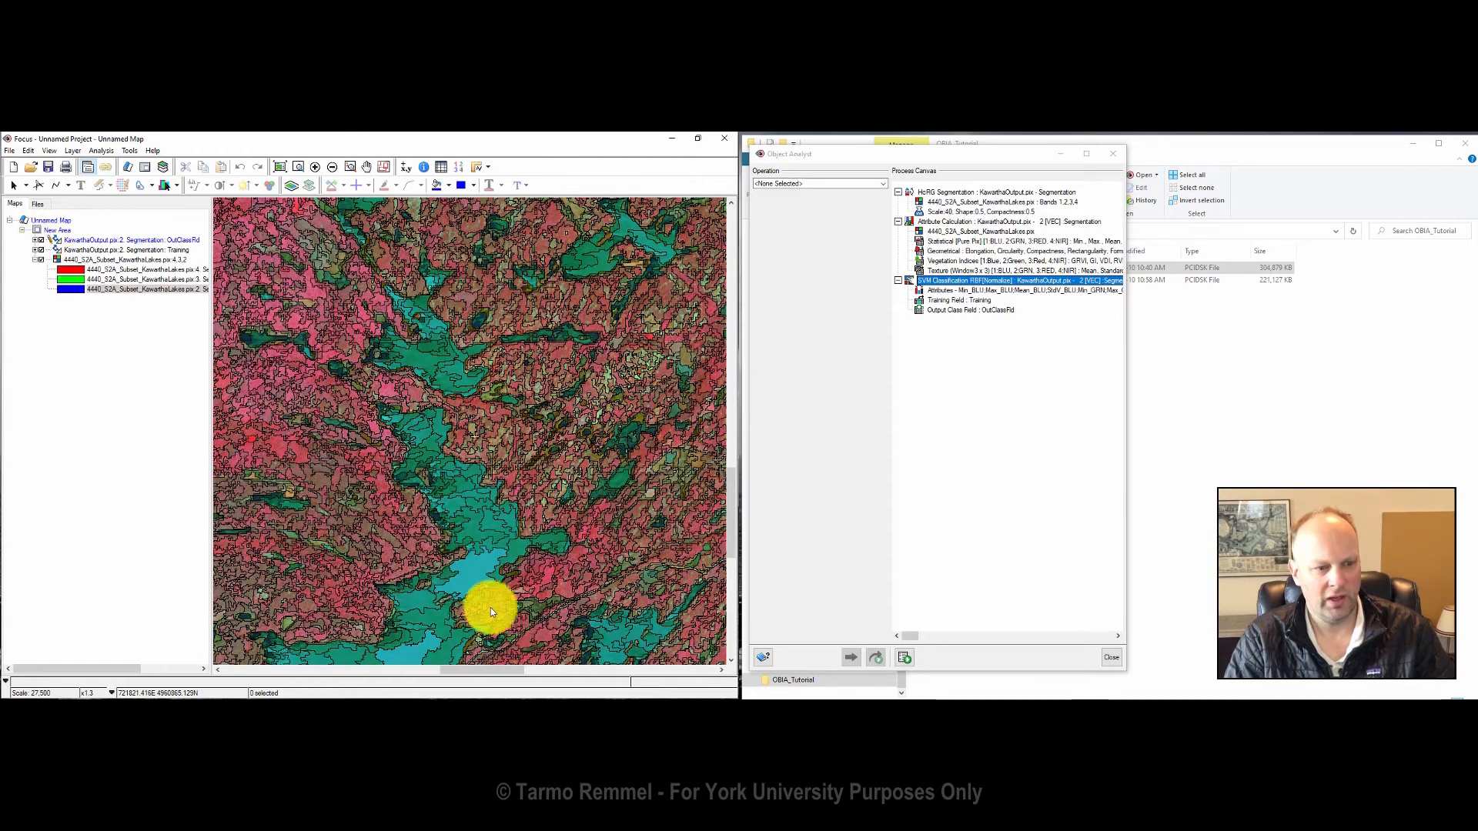
pyautogui.click(42, 251)
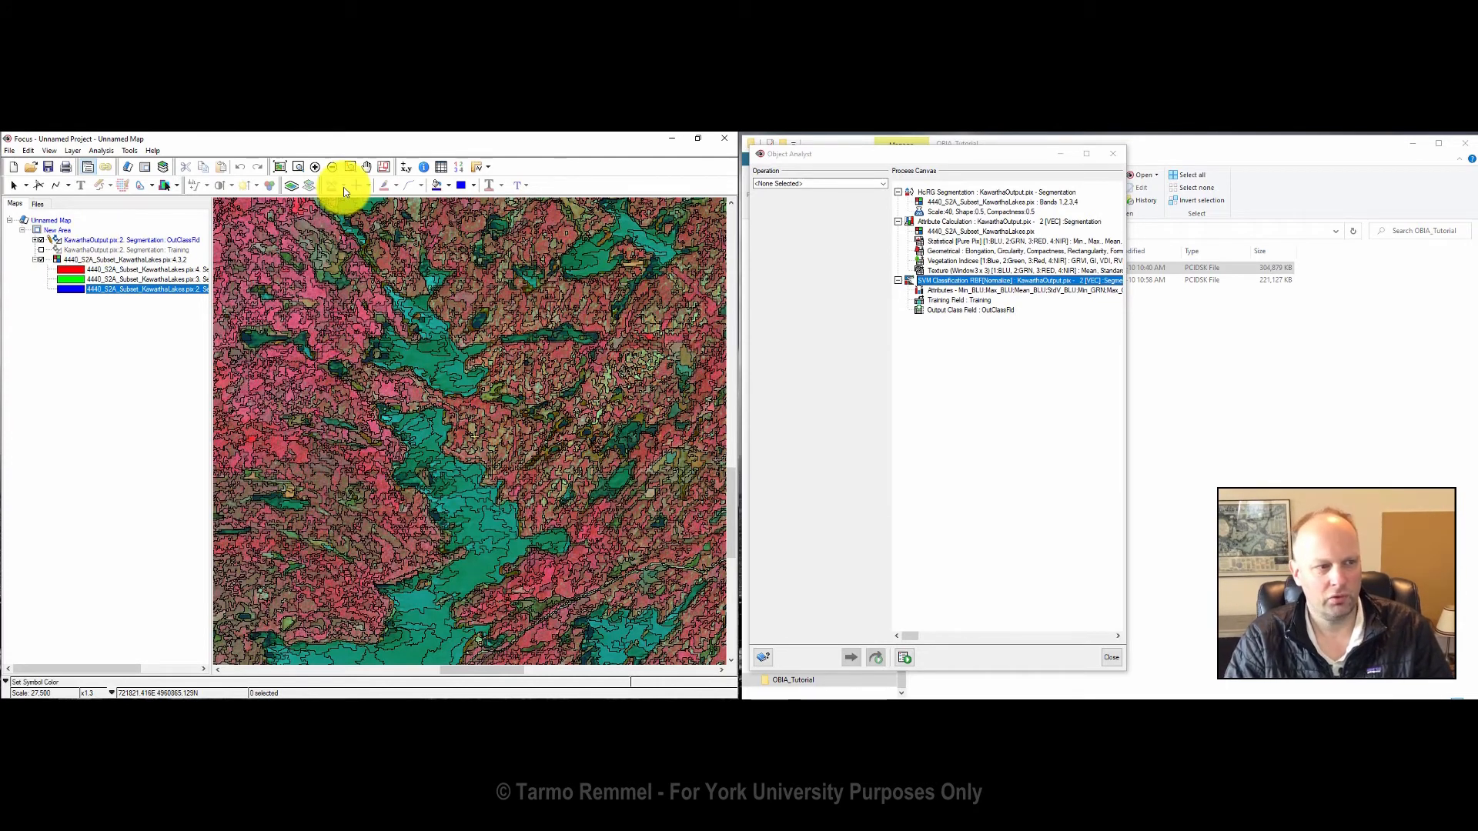
pyautogui.click(316, 167)
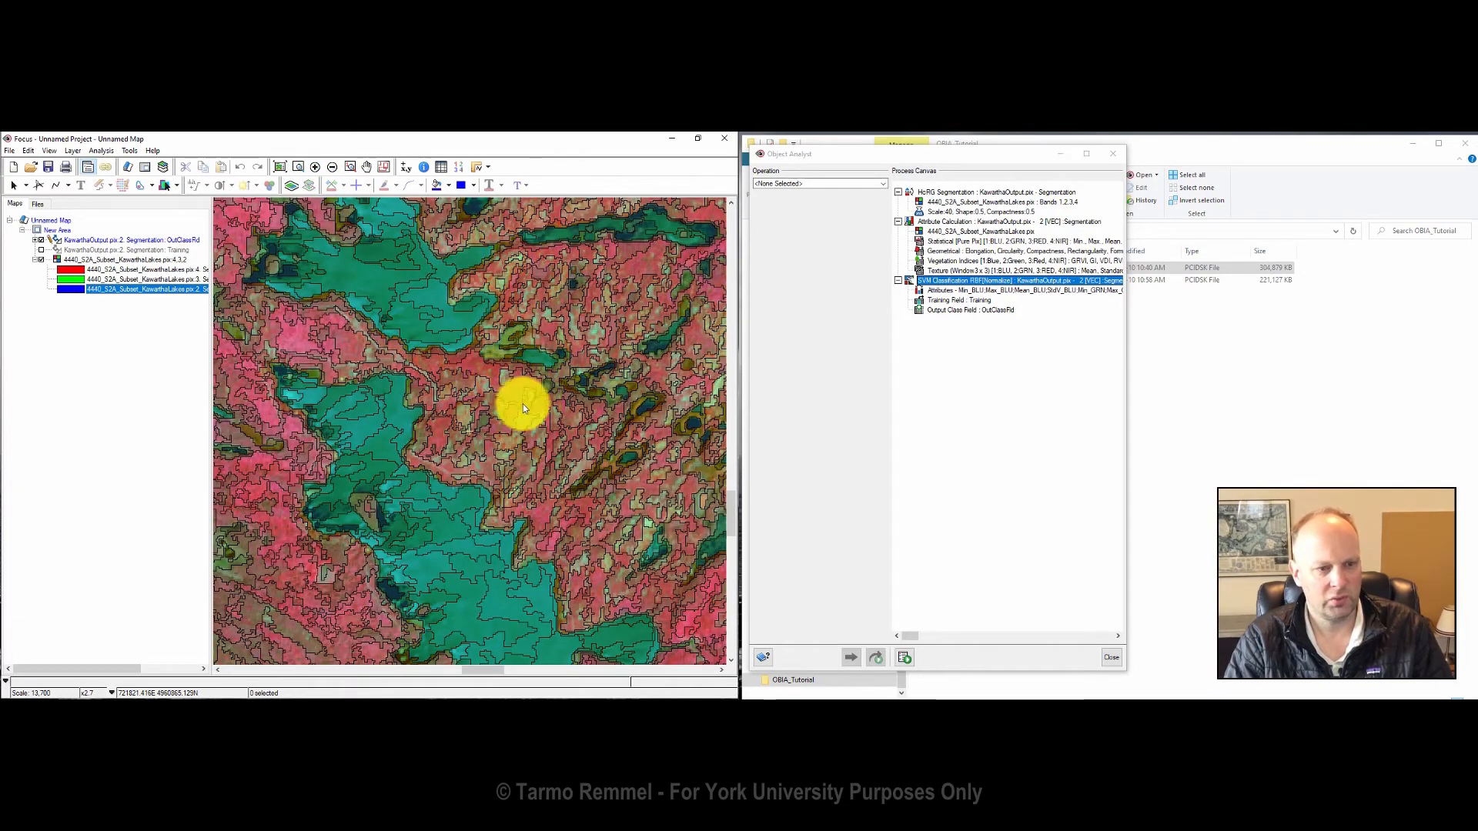
pyautogui.click(40, 259)
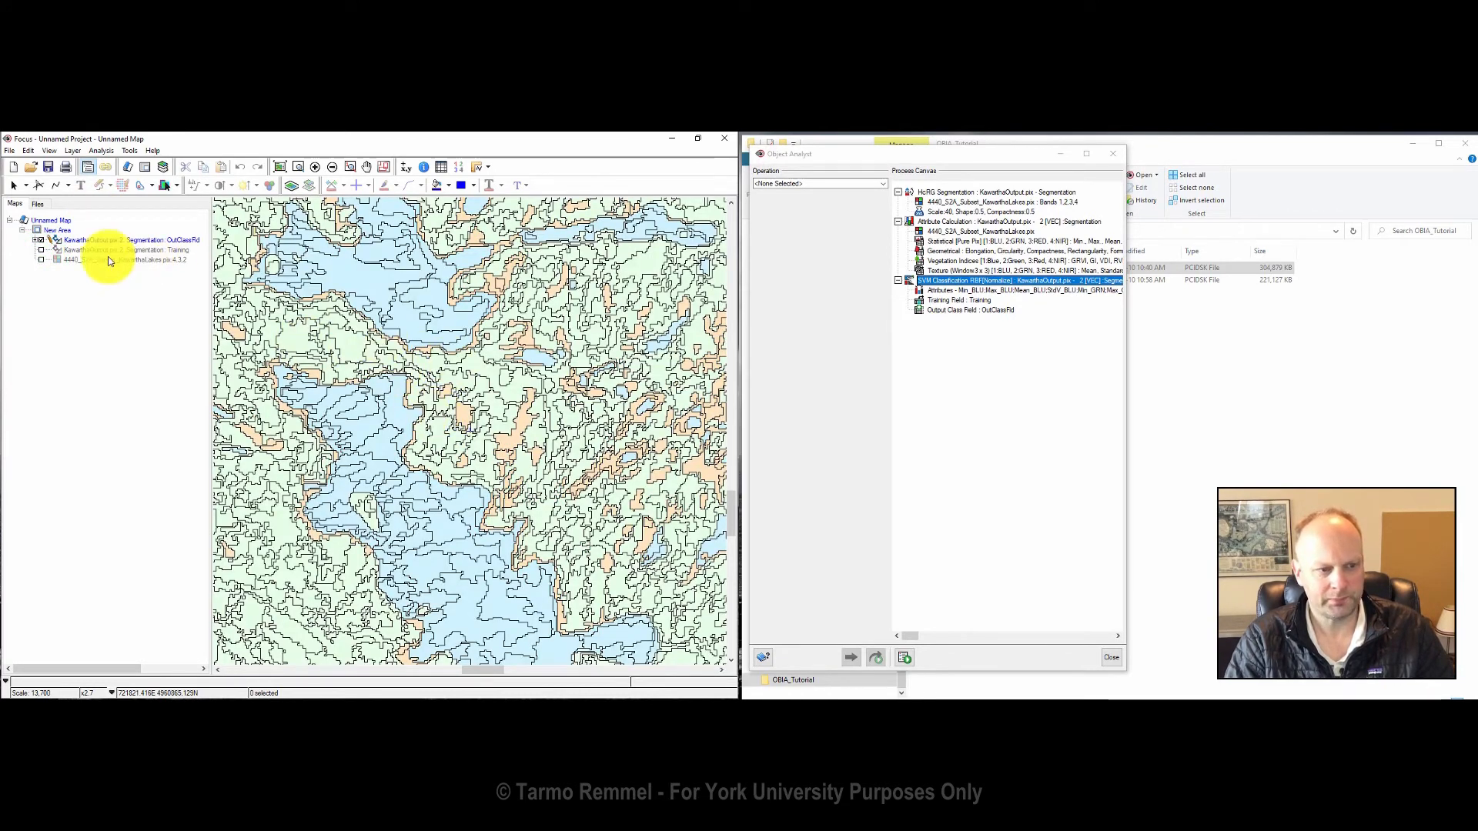
# Step: Expand the OutClassFld layer's classes and style the Built-up class with Orange Fill
pyautogui.click(34, 241)
pyautogui.click(33, 241)
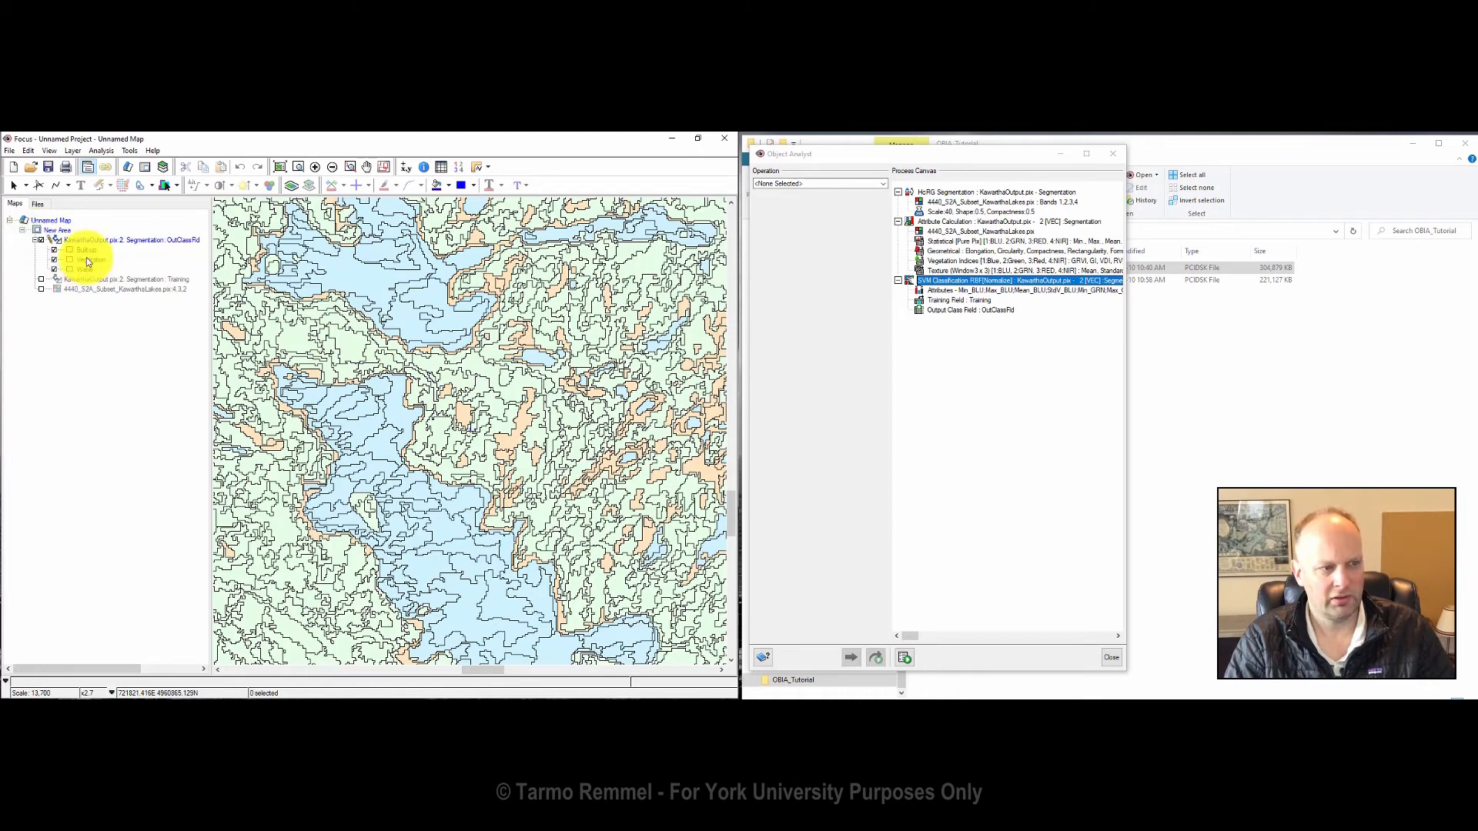
pyautogui.click(69, 250)
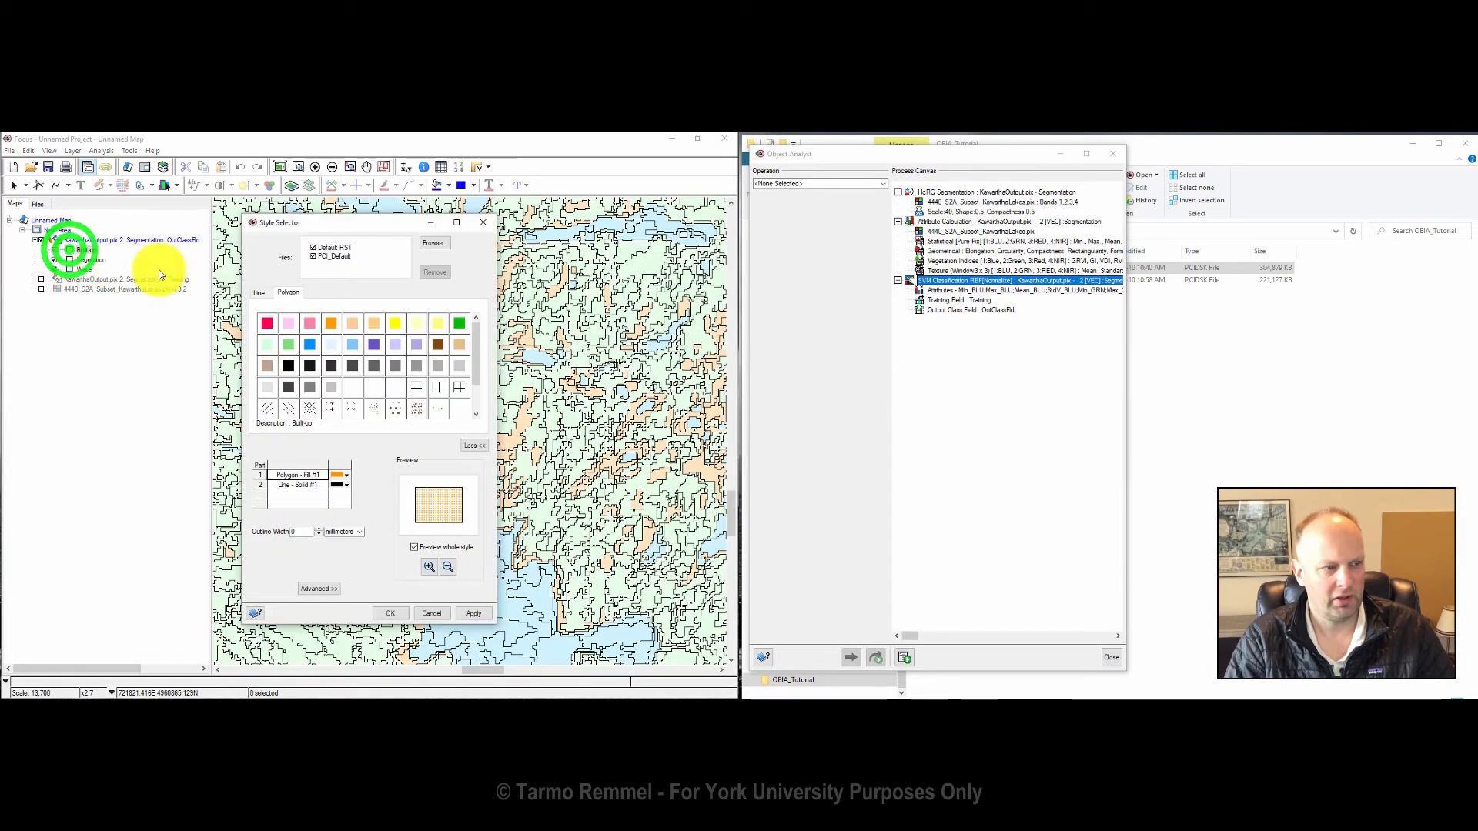
pyautogui.click(331, 323)
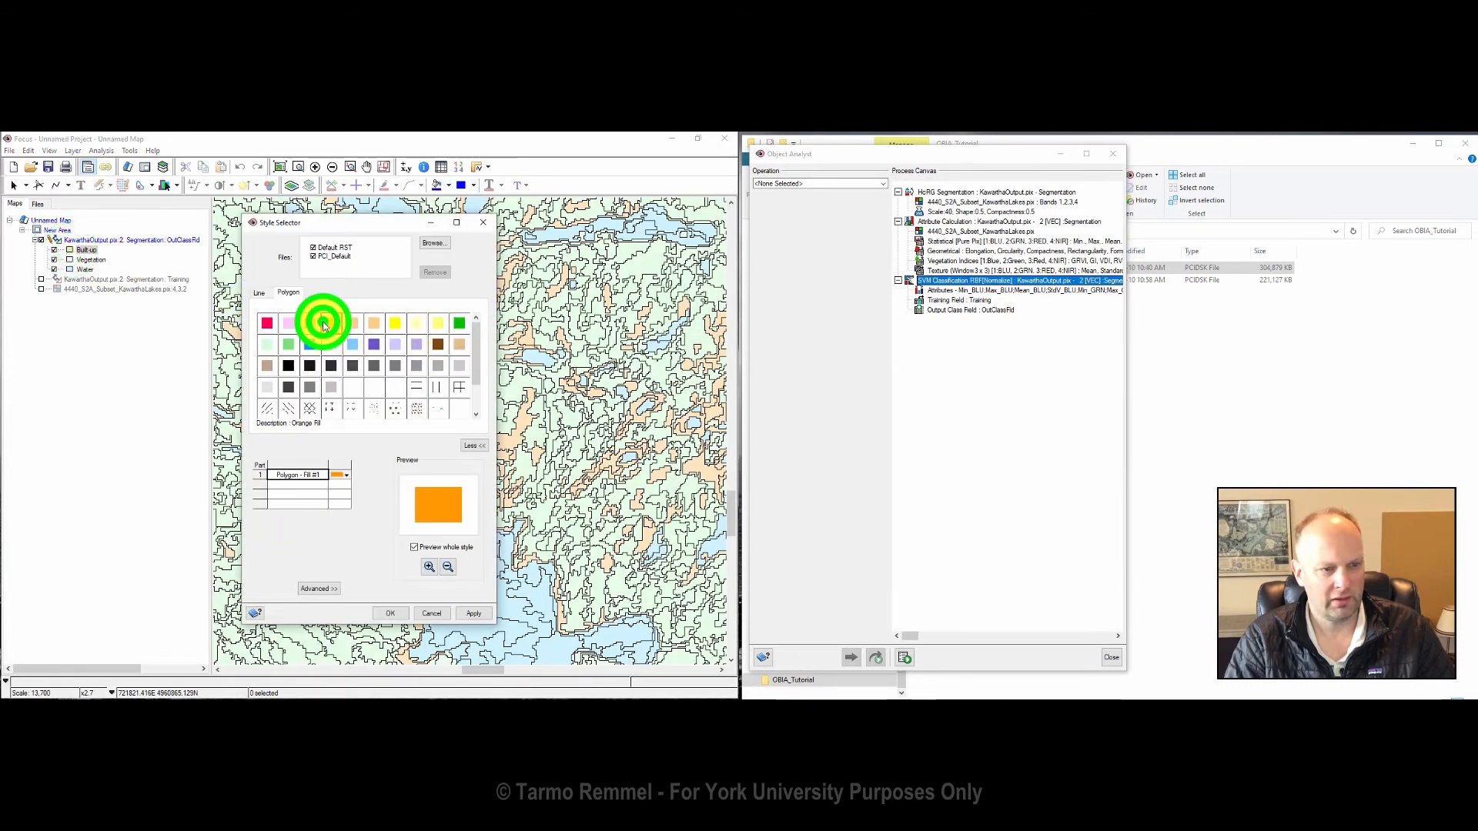
pyautogui.click(468, 612)
pyautogui.click(395, 614)
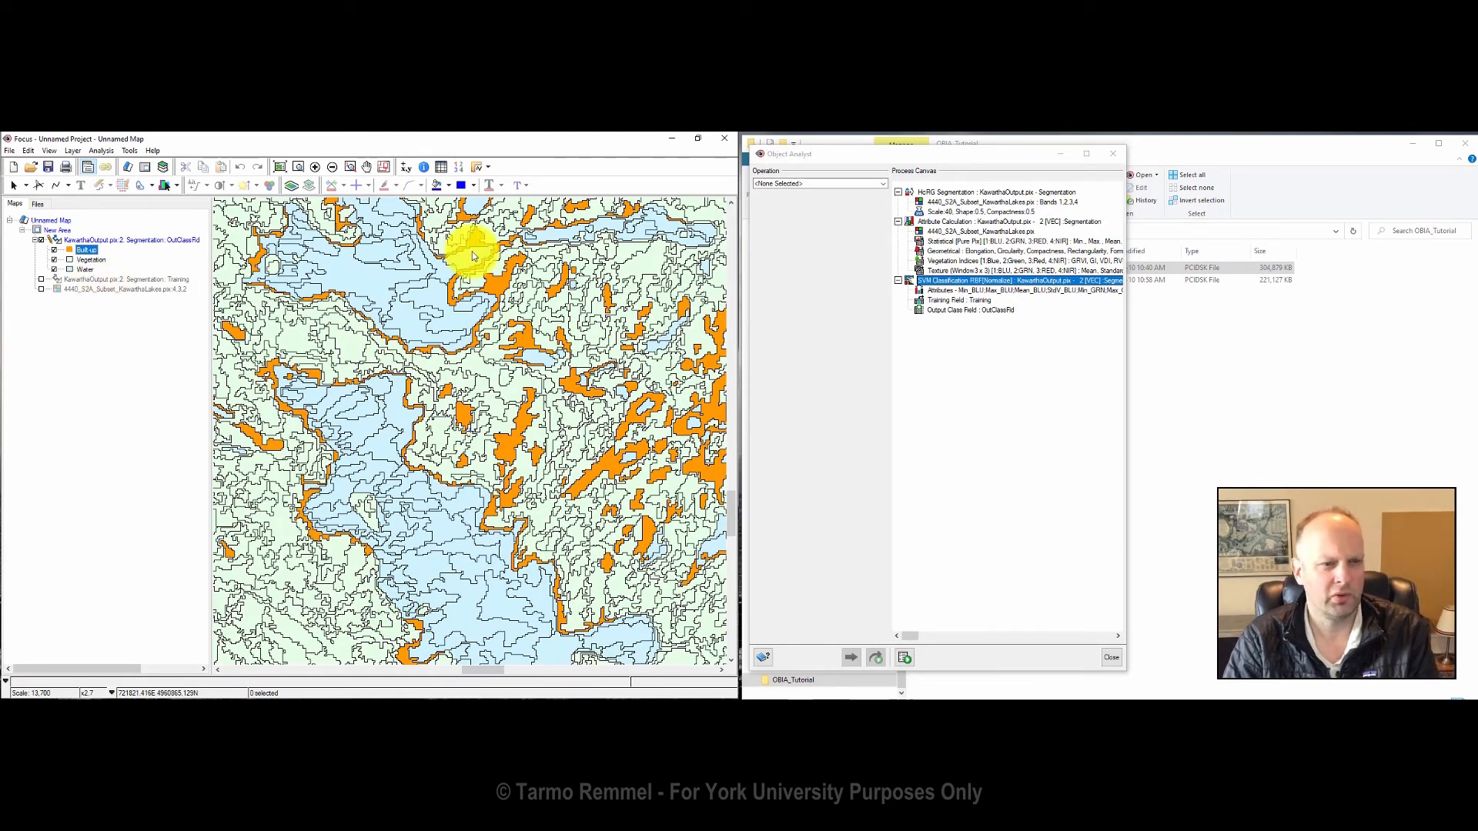
# Step: Style the Water class with 50% Transparent Blue Fill
pyautogui.click(68, 269)
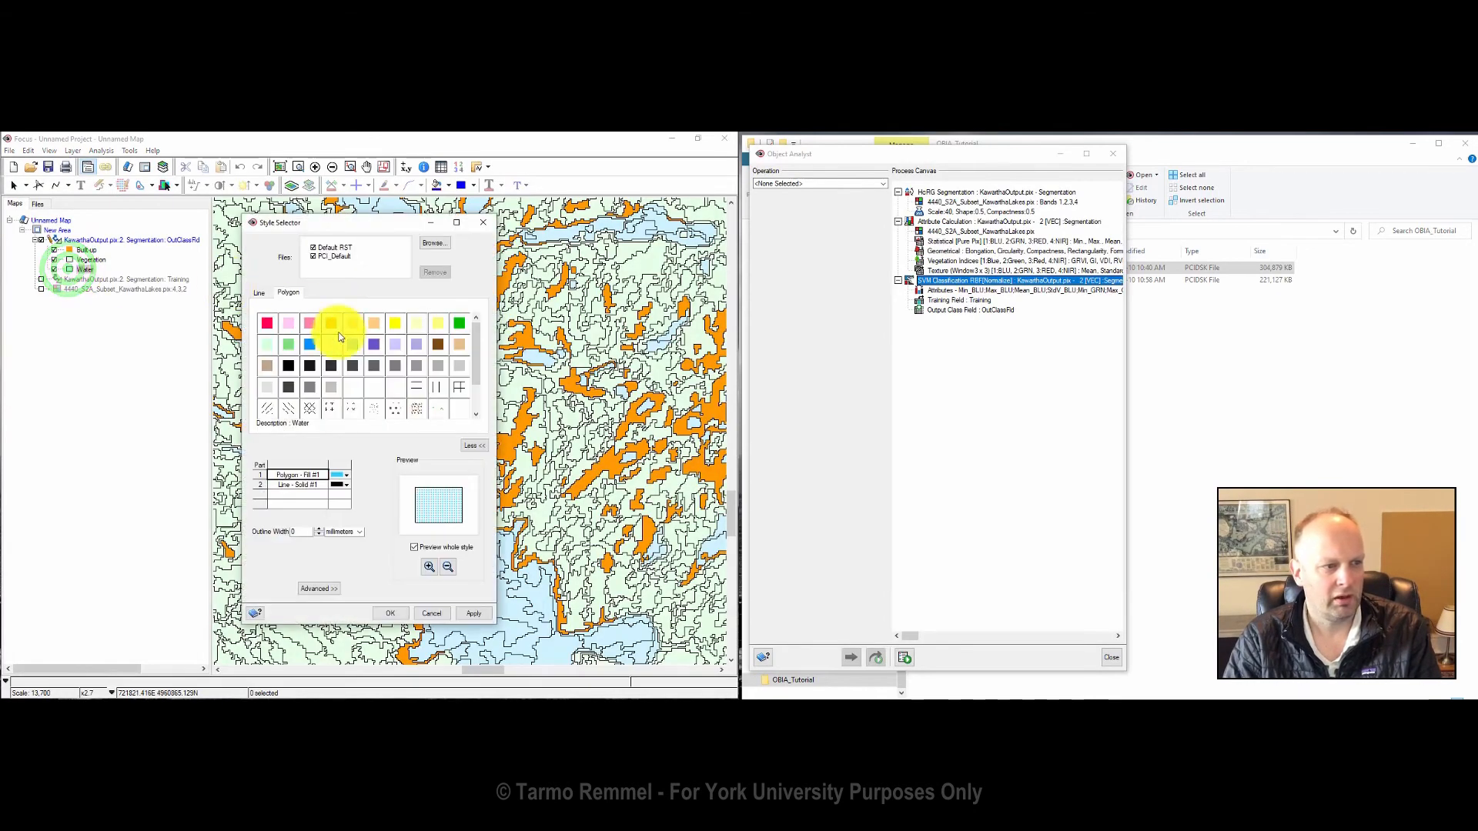
pyautogui.click(352, 344)
pyautogui.click(471, 613)
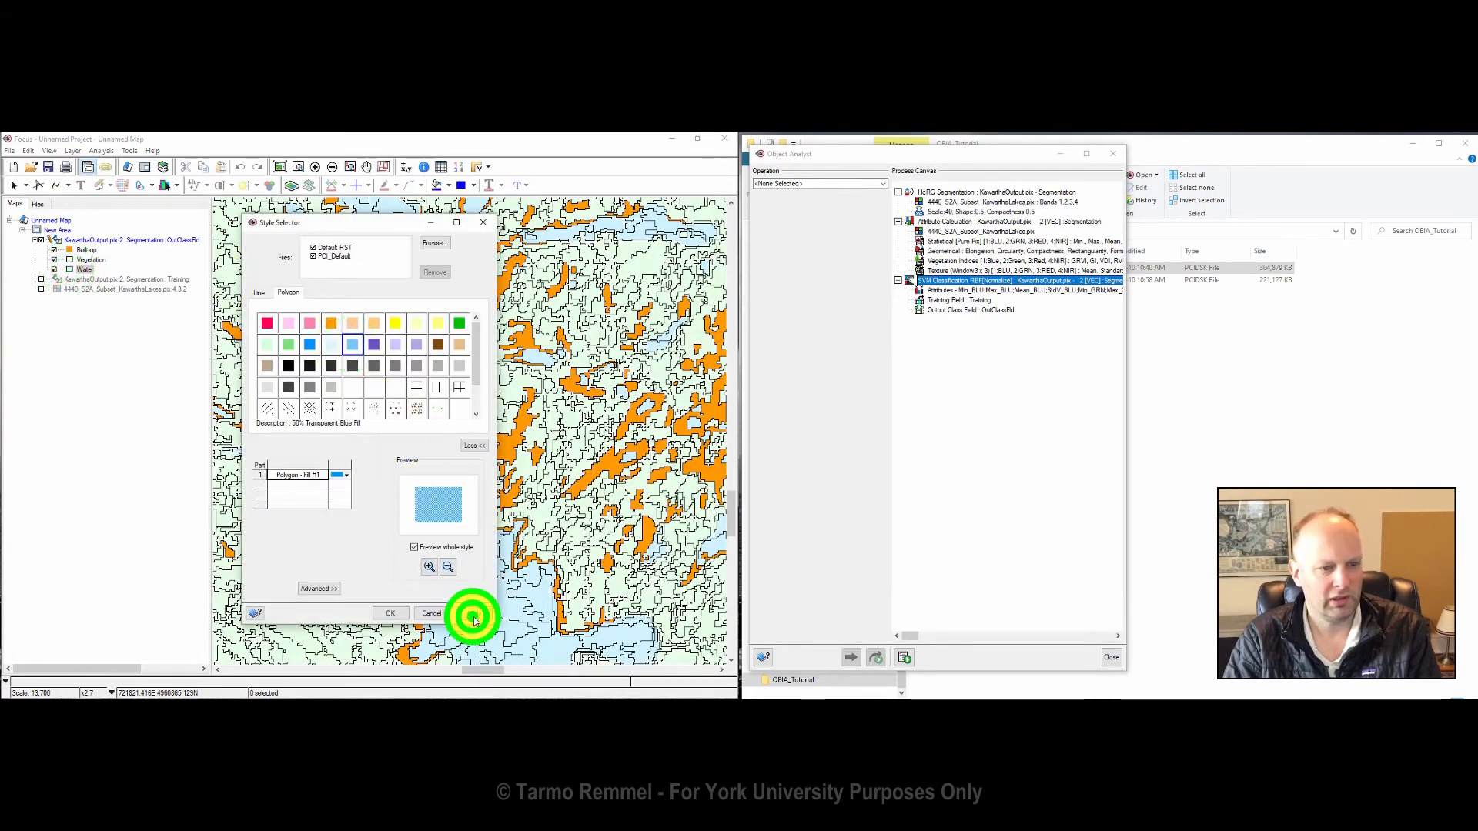
pyautogui.click(391, 614)
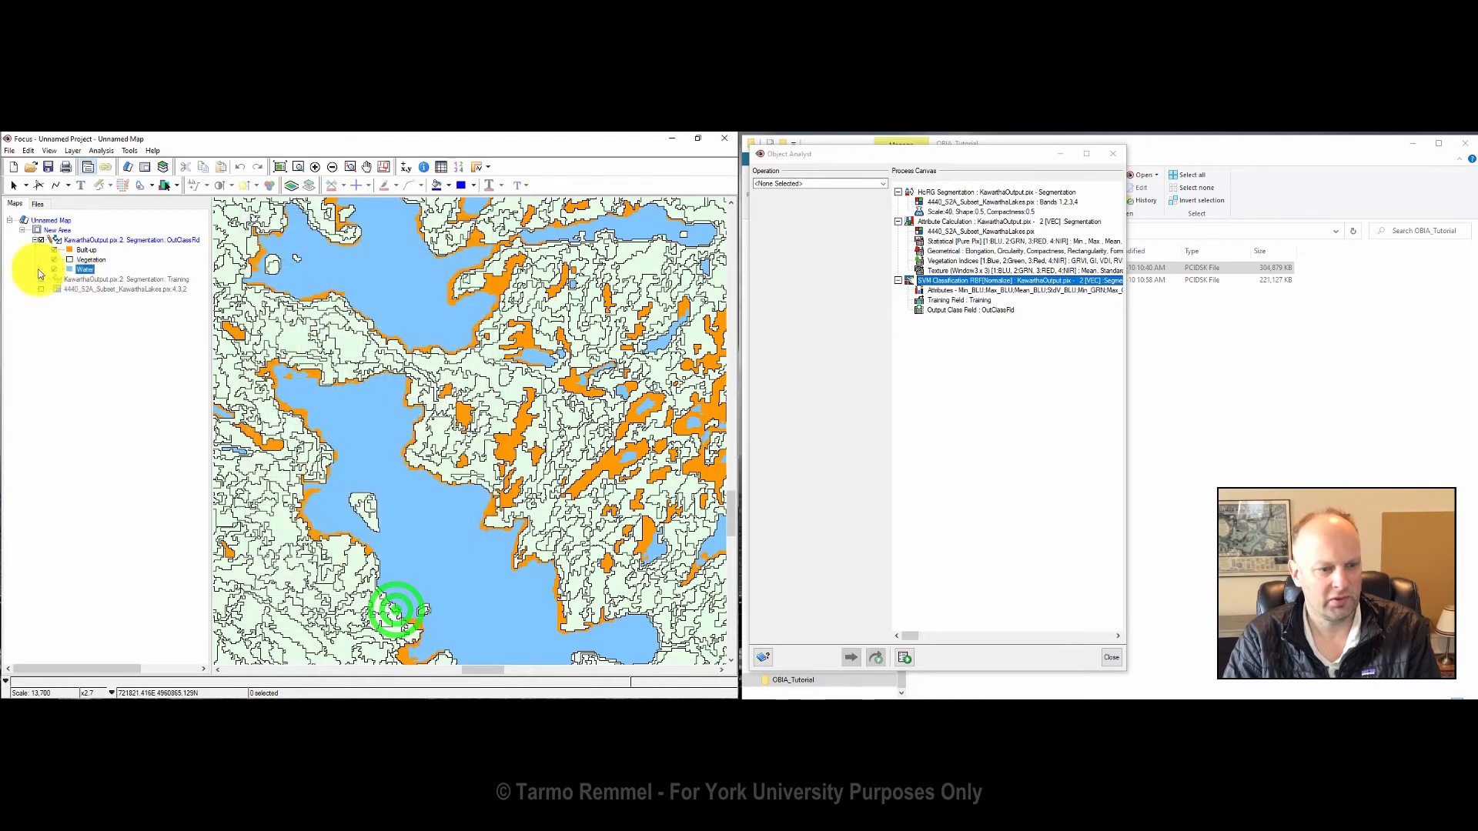
# Step: Style the Vegetation class with 50% Transparent Green Fill and close the style settings
pyautogui.doubleClick(71, 260)
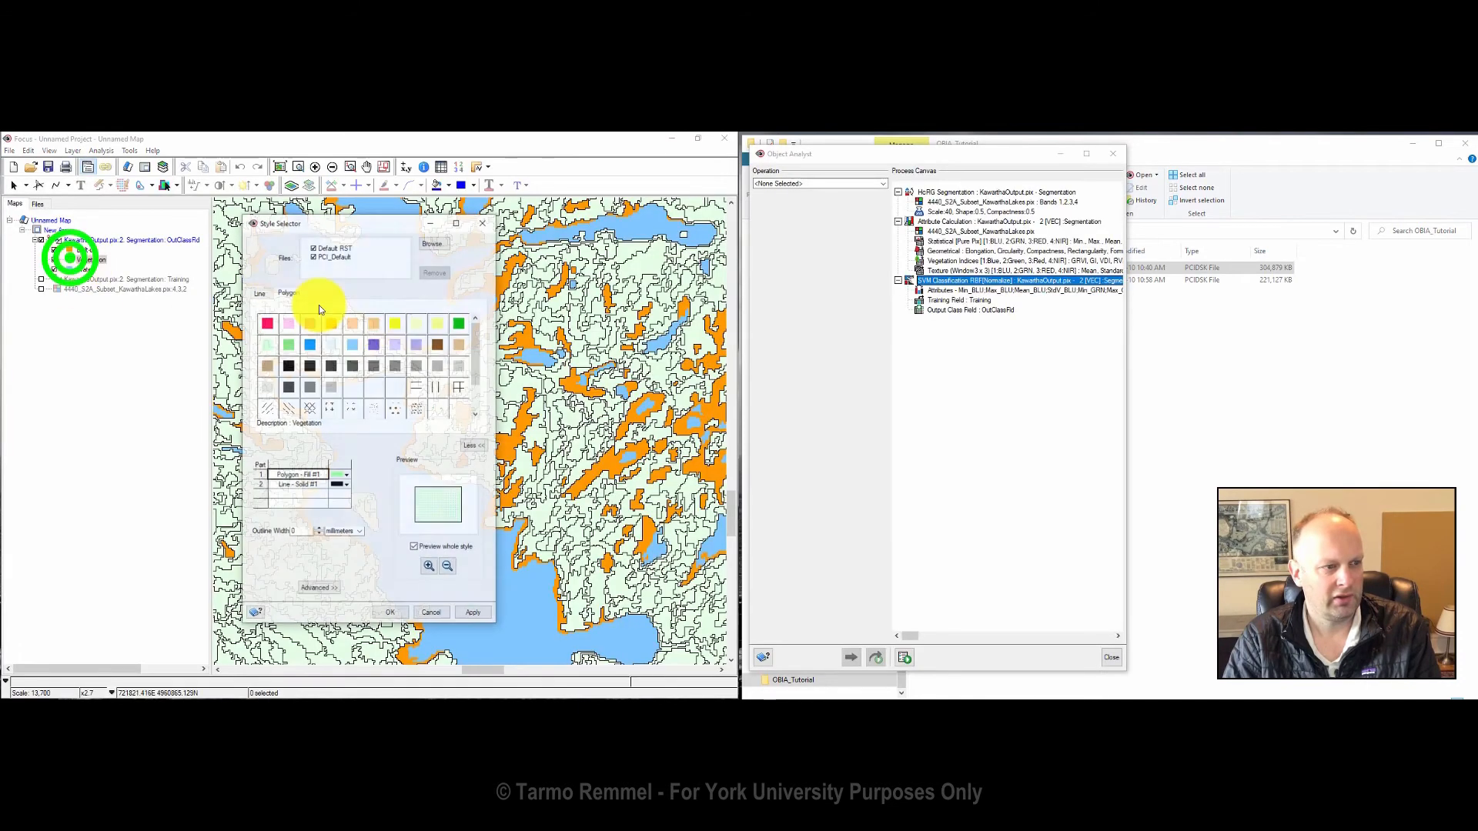
pyautogui.click(288, 344)
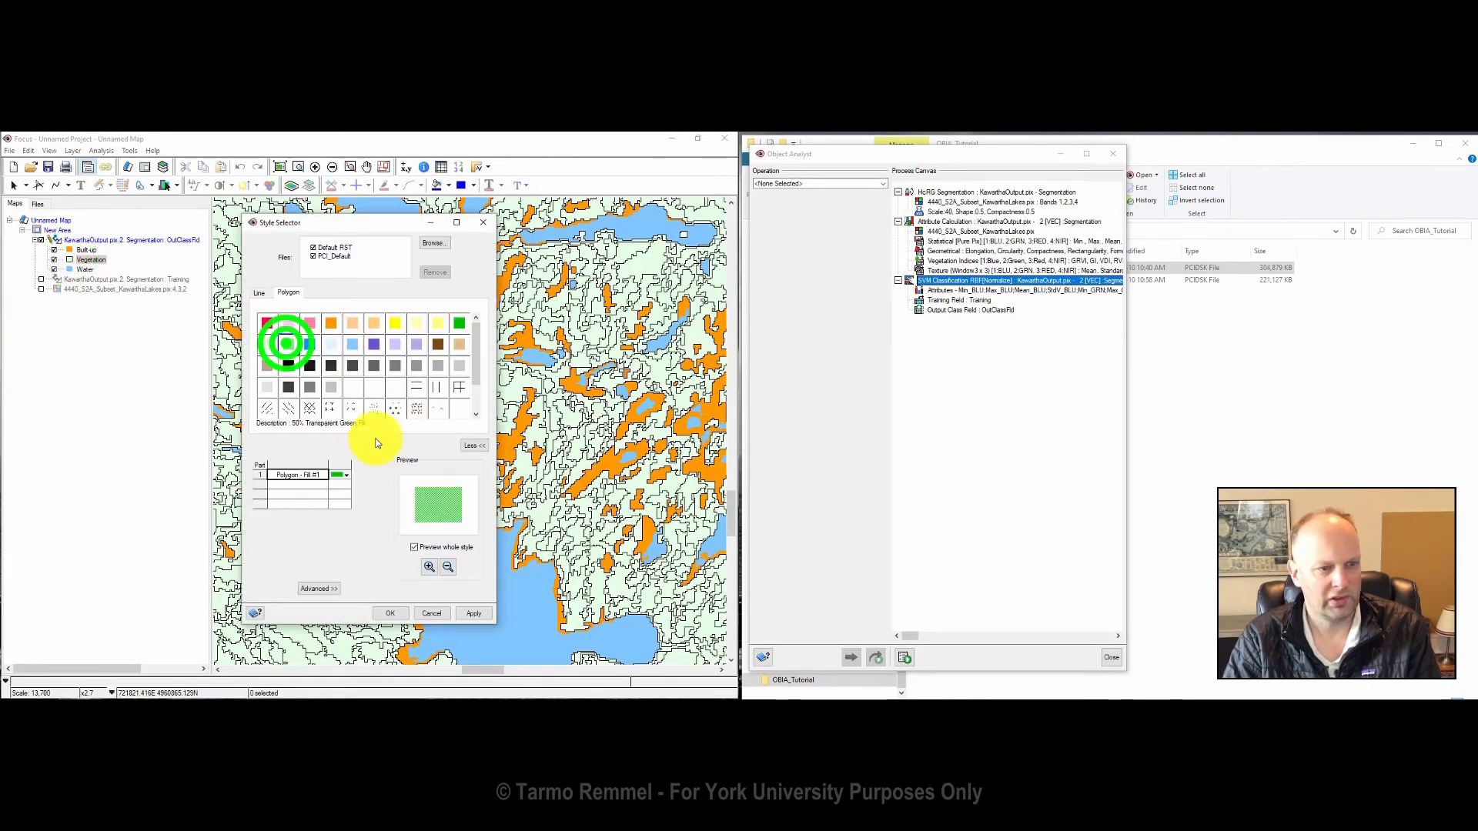
pyautogui.click(473, 614)
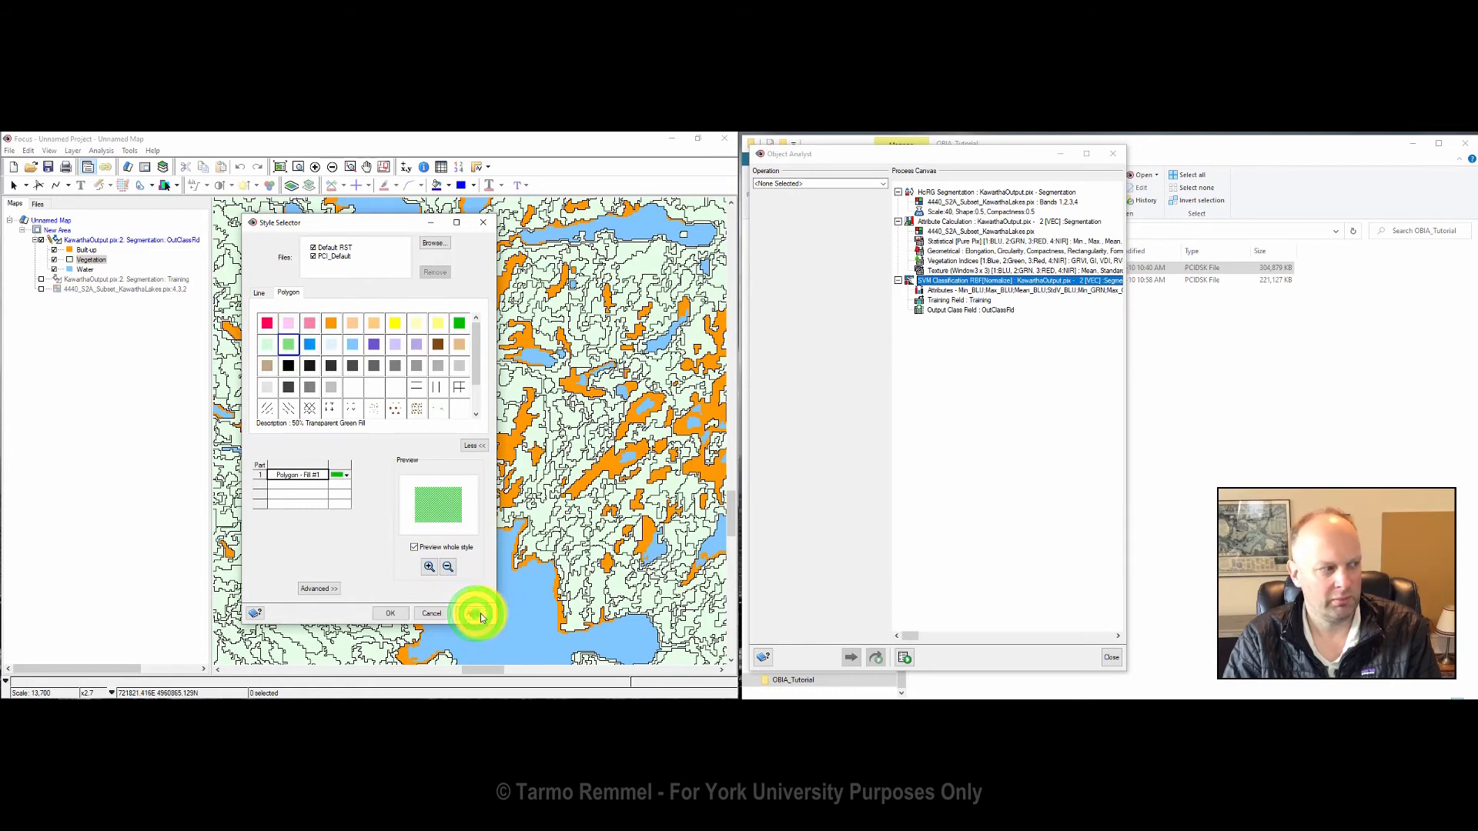
pyautogui.click(482, 224)
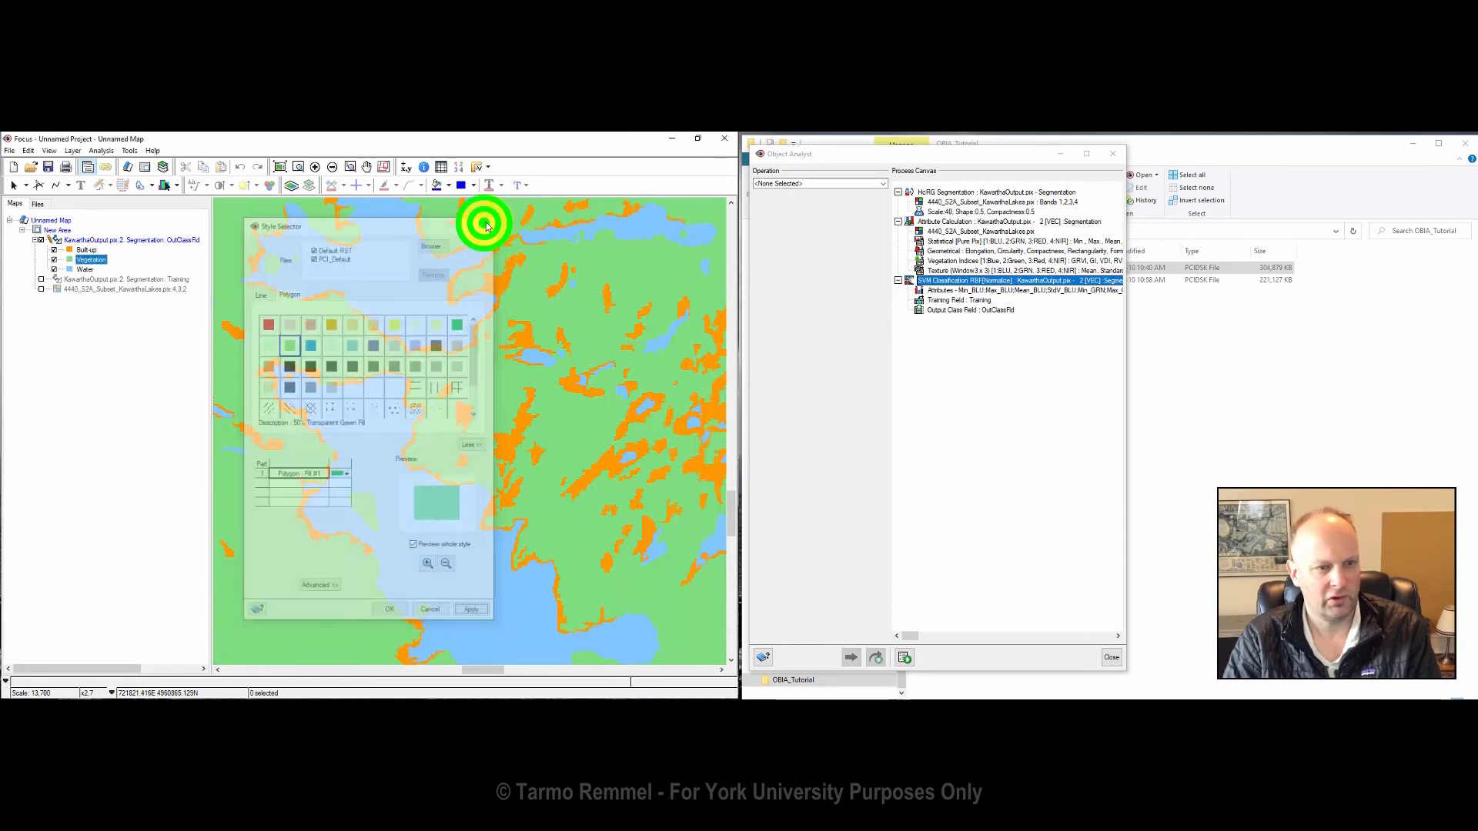
# Step: View a wider area of the classification and query the information of several segments northeast and east of the central lake
pyautogui.scroll(-2, 441, 458)
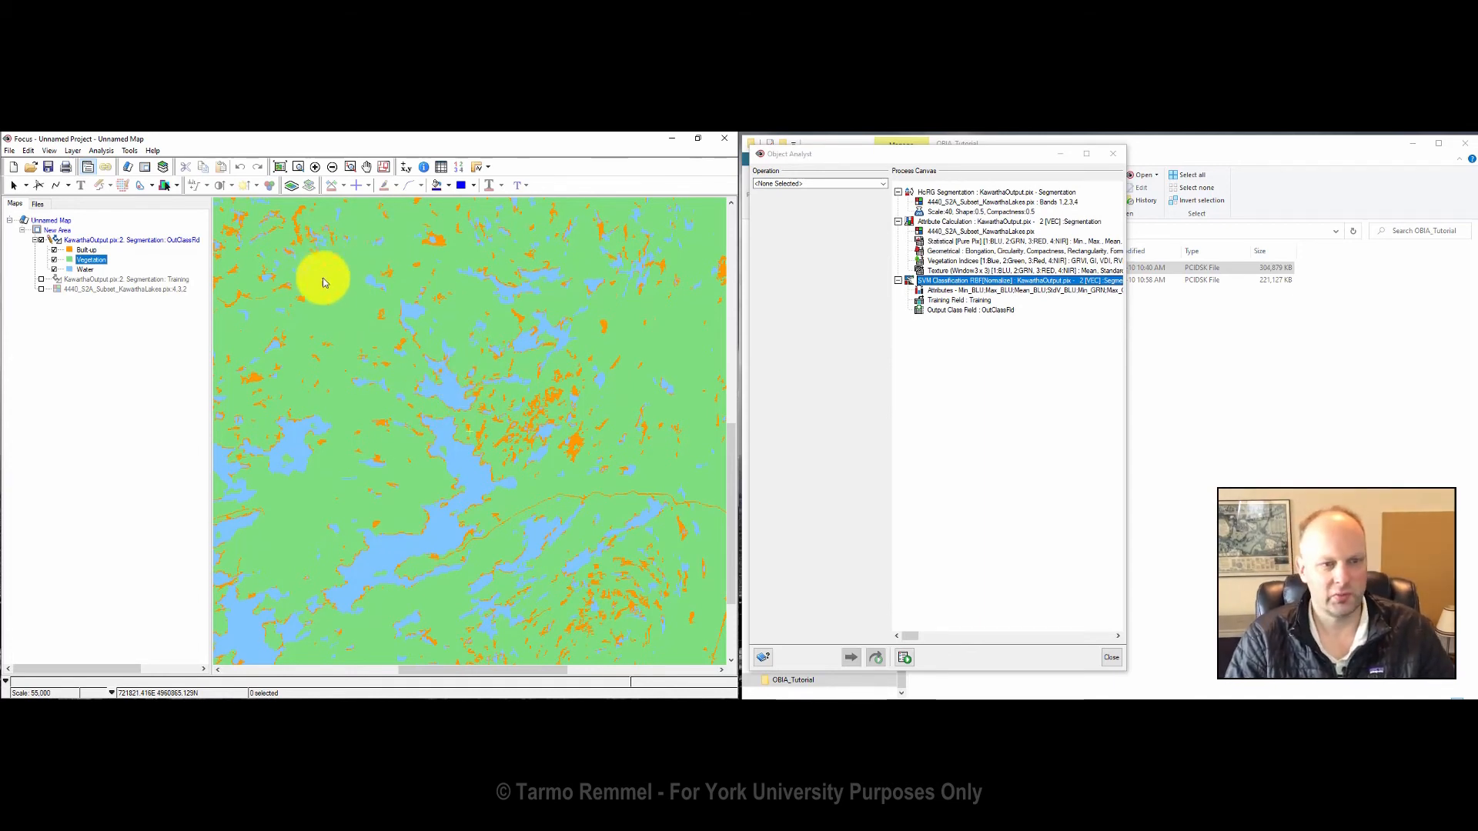
pyautogui.click(423, 166)
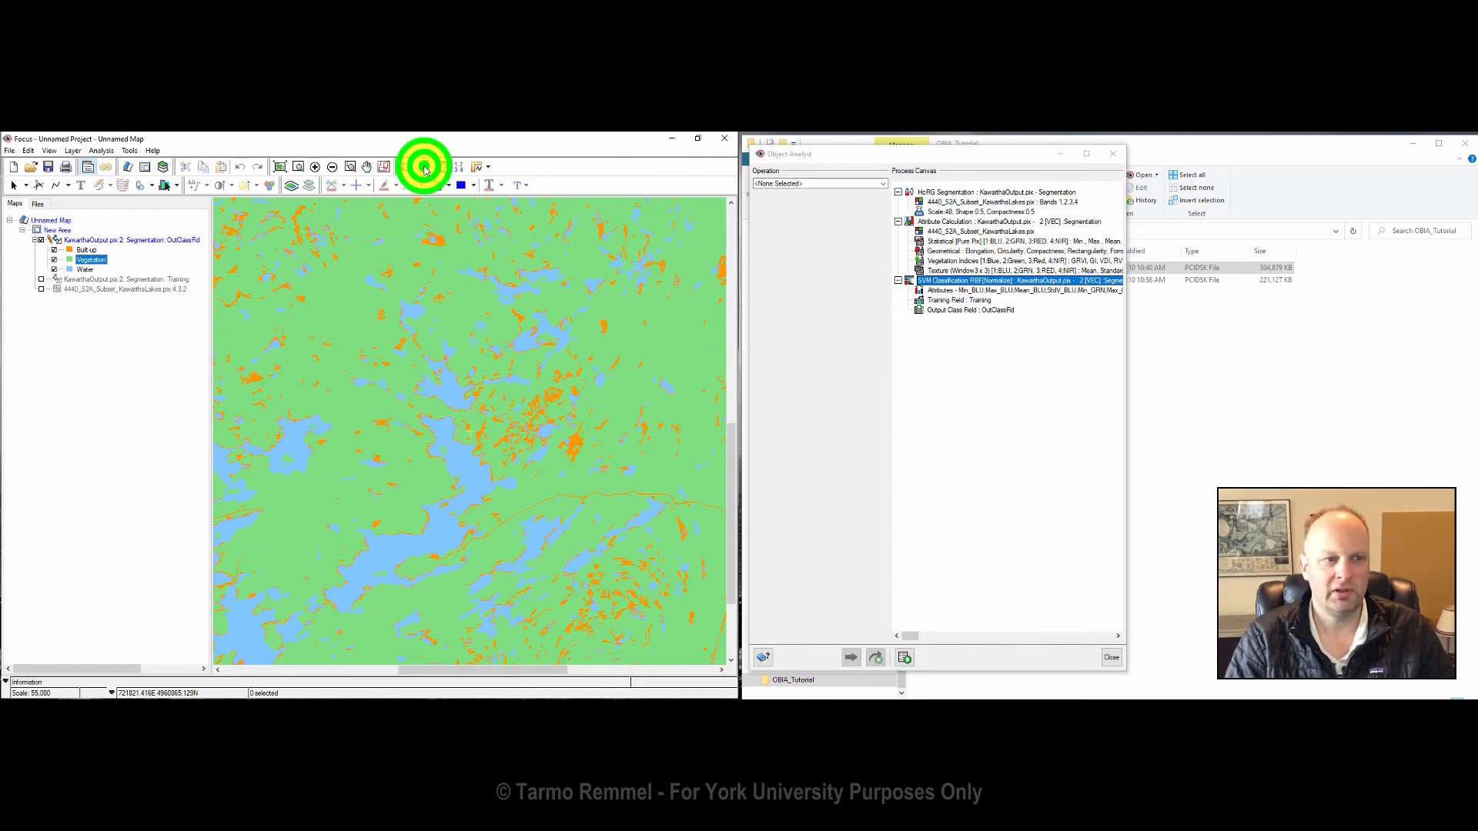
pyautogui.click(396, 255)
pyautogui.click(479, 297)
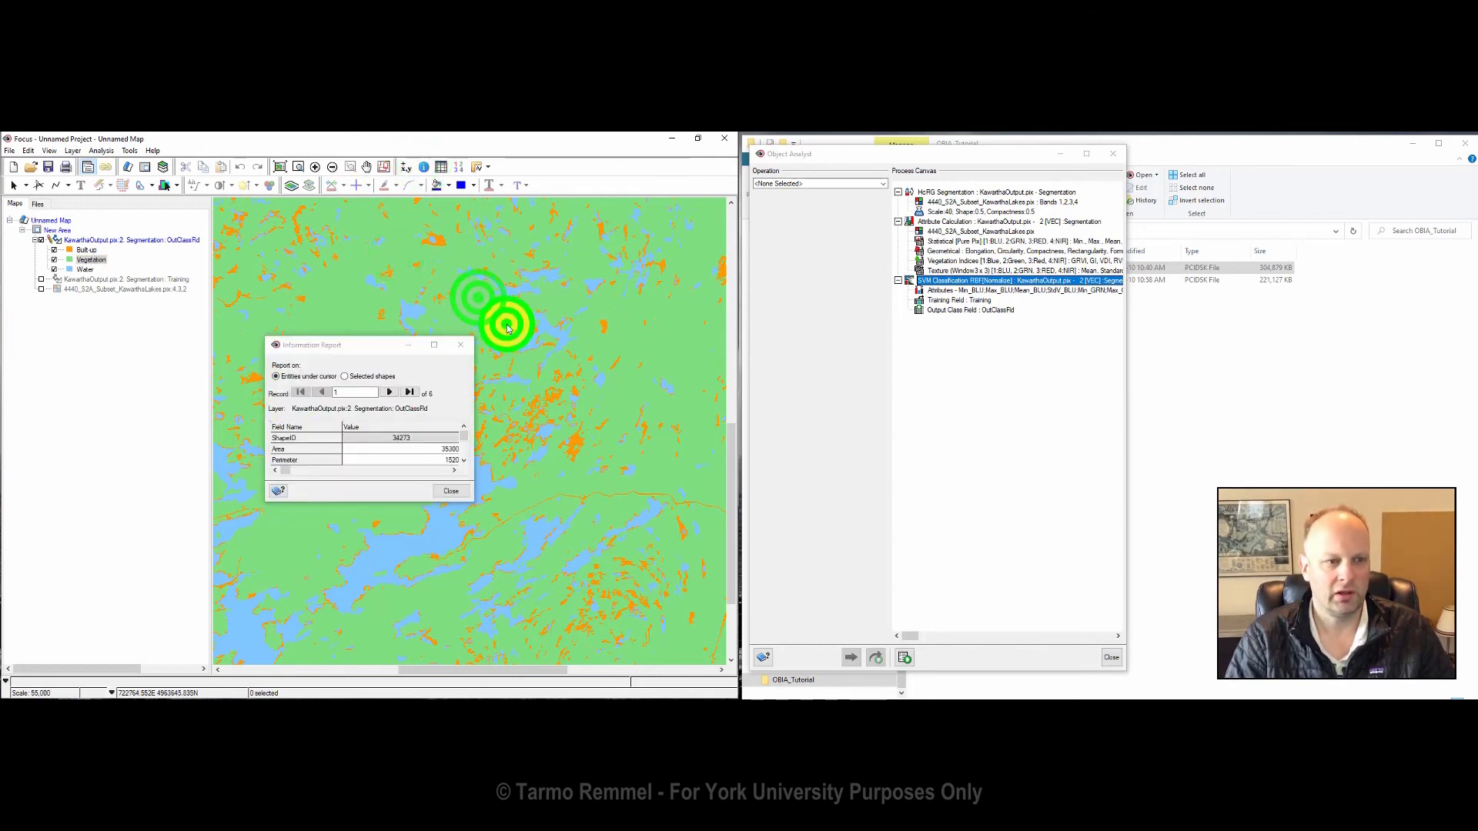
pyautogui.click(579, 342)
pyautogui.click(620, 393)
pyautogui.click(631, 447)
pyautogui.click(639, 505)
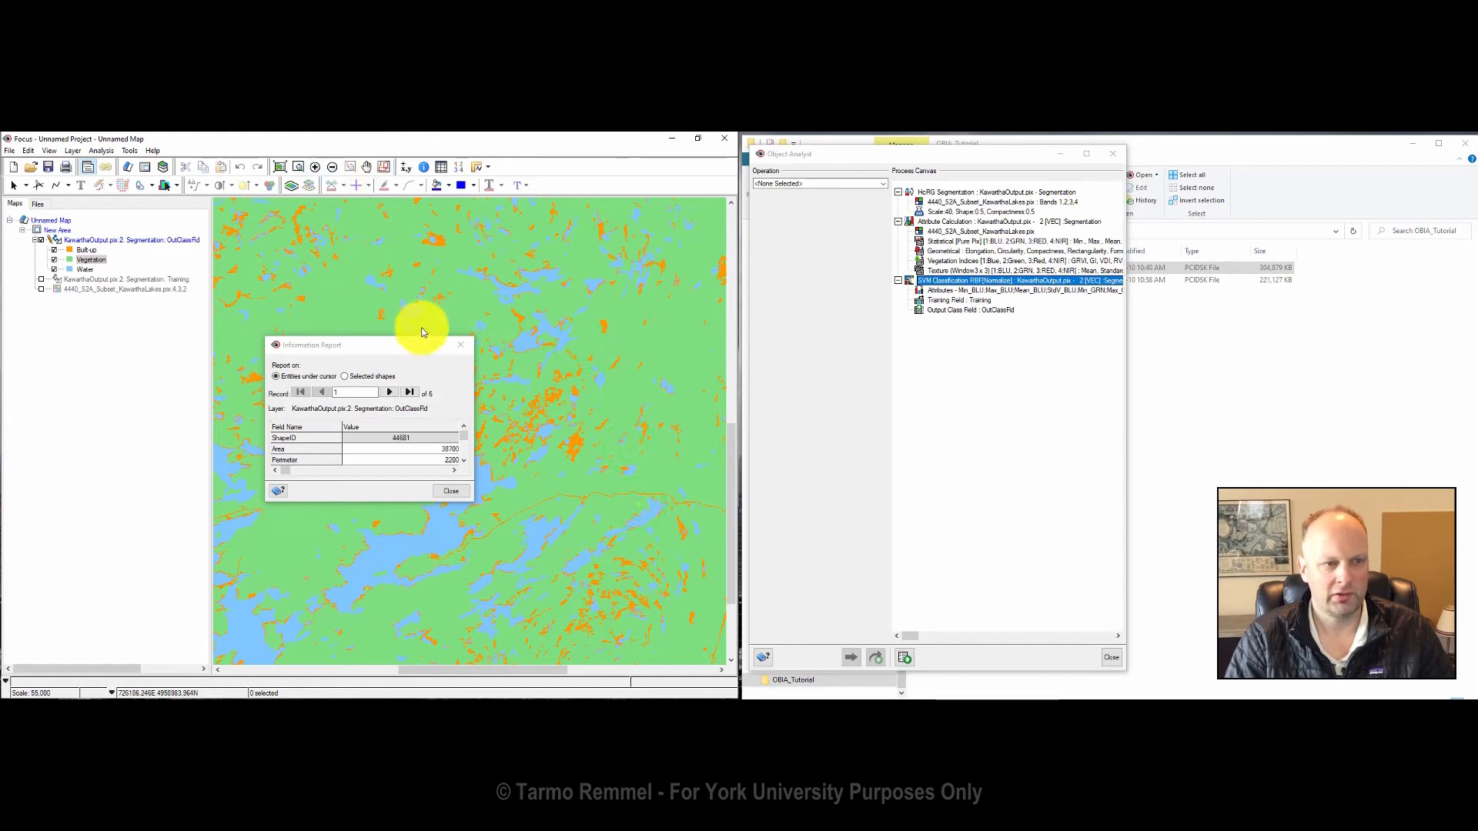
# Step: Examine the cluster of Built-up patches east of the lake up close and query the Vegetation segments just north of it
pyautogui.click(299, 167)
pyautogui.moveTo(524, 363); pyautogui.dragTo(580, 404)
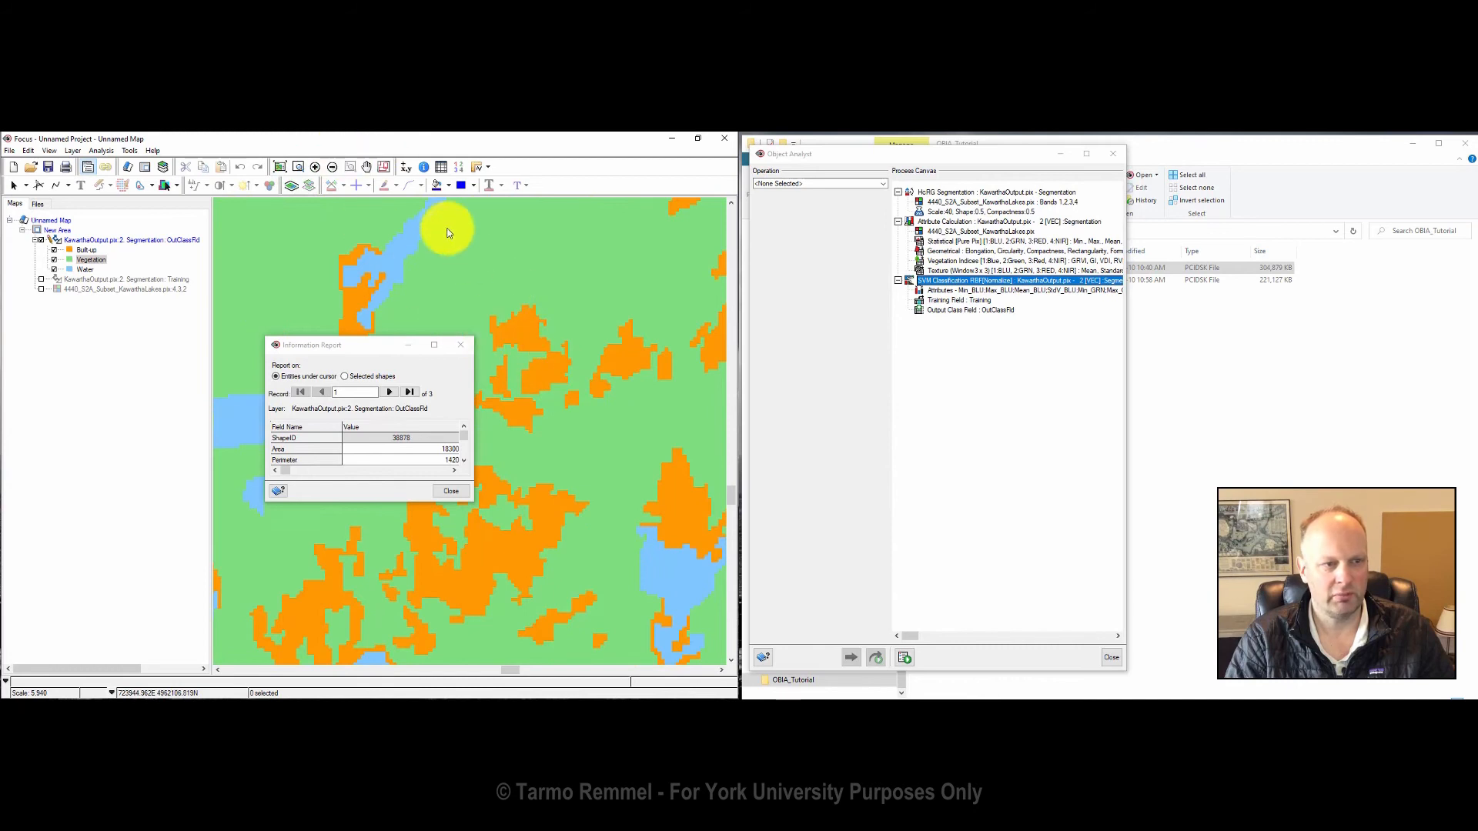
pyautogui.click(423, 167)
pyautogui.click(607, 291)
pyautogui.click(562, 277)
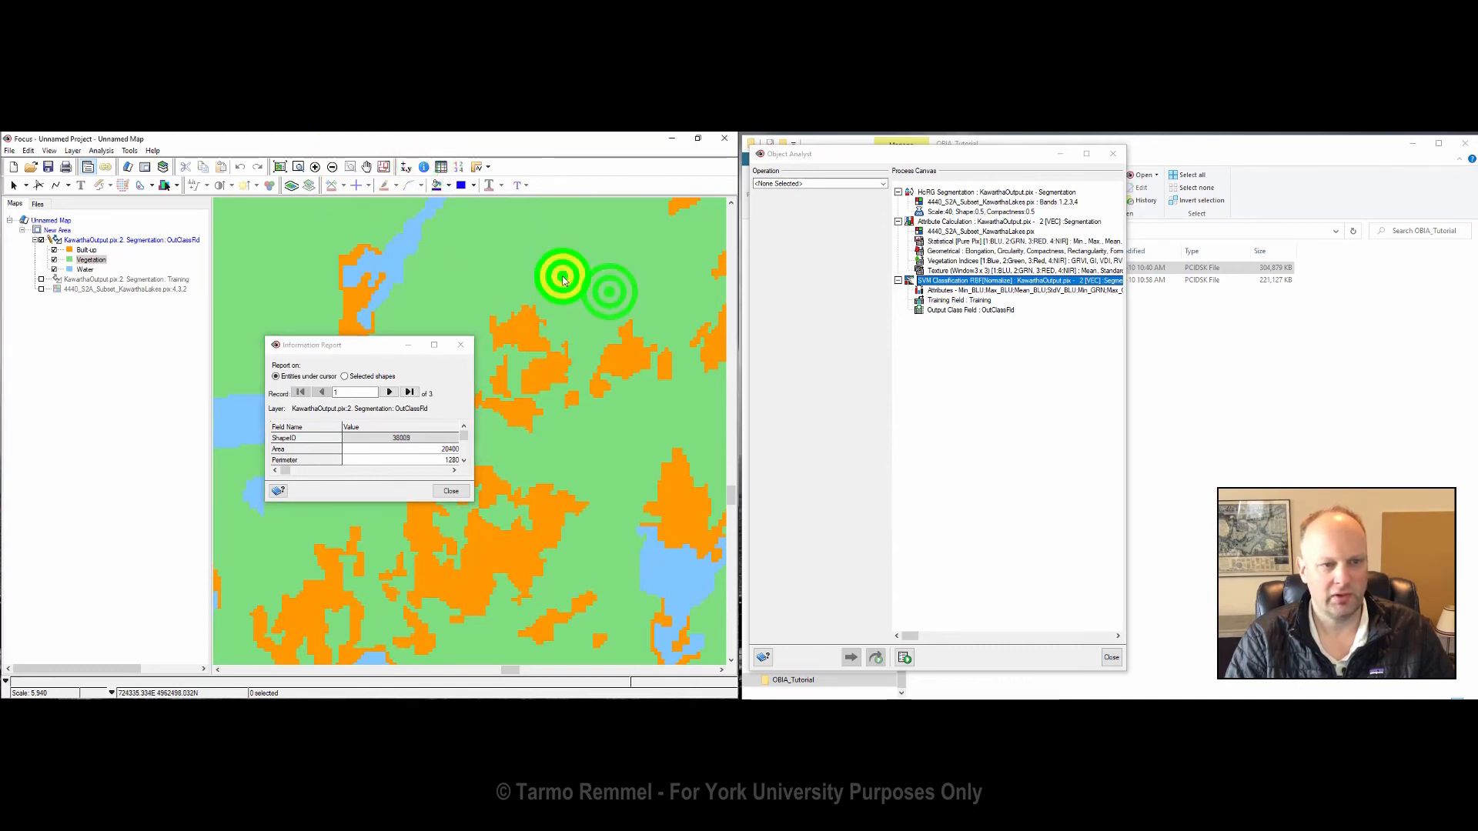
pyautogui.click(443, 256)
pyautogui.click(477, 303)
pyautogui.click(588, 308)
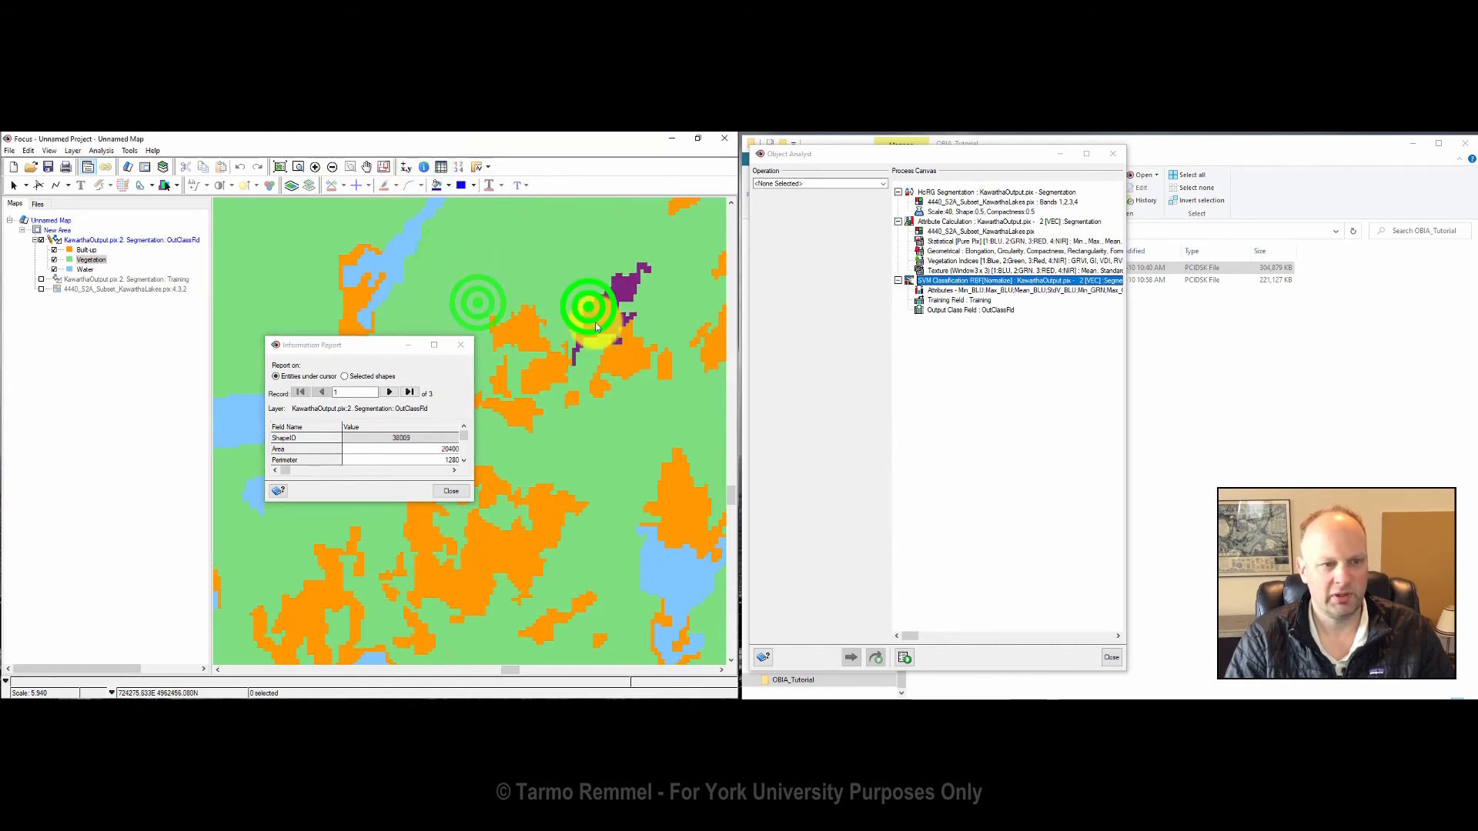
# Step: Query the Vegetation segments south of the Built-up cluster and close the information report
pyautogui.click(600, 389)
pyautogui.click(607, 431)
pyautogui.click(551, 445)
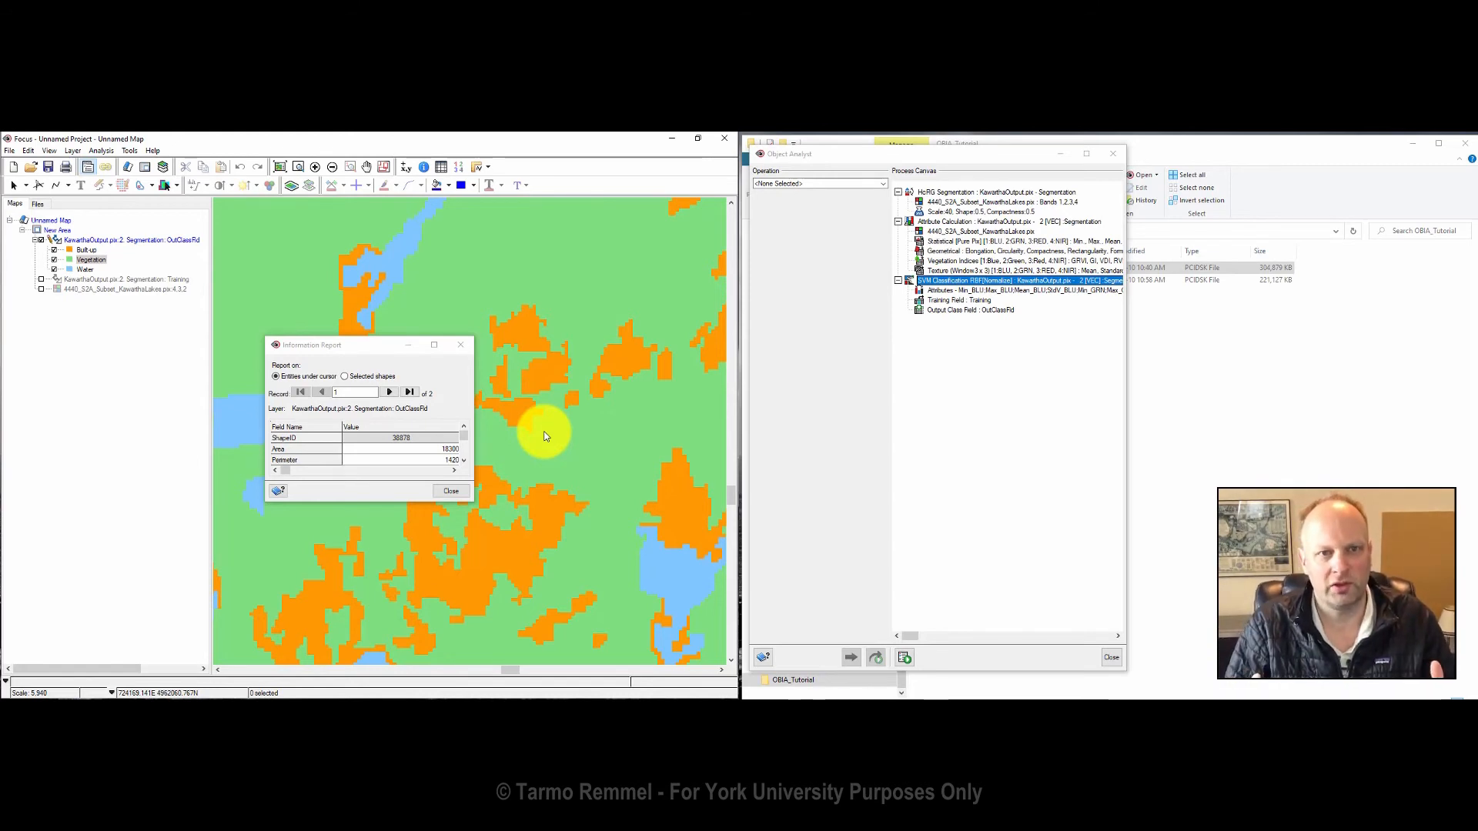
pyautogui.click(465, 345)
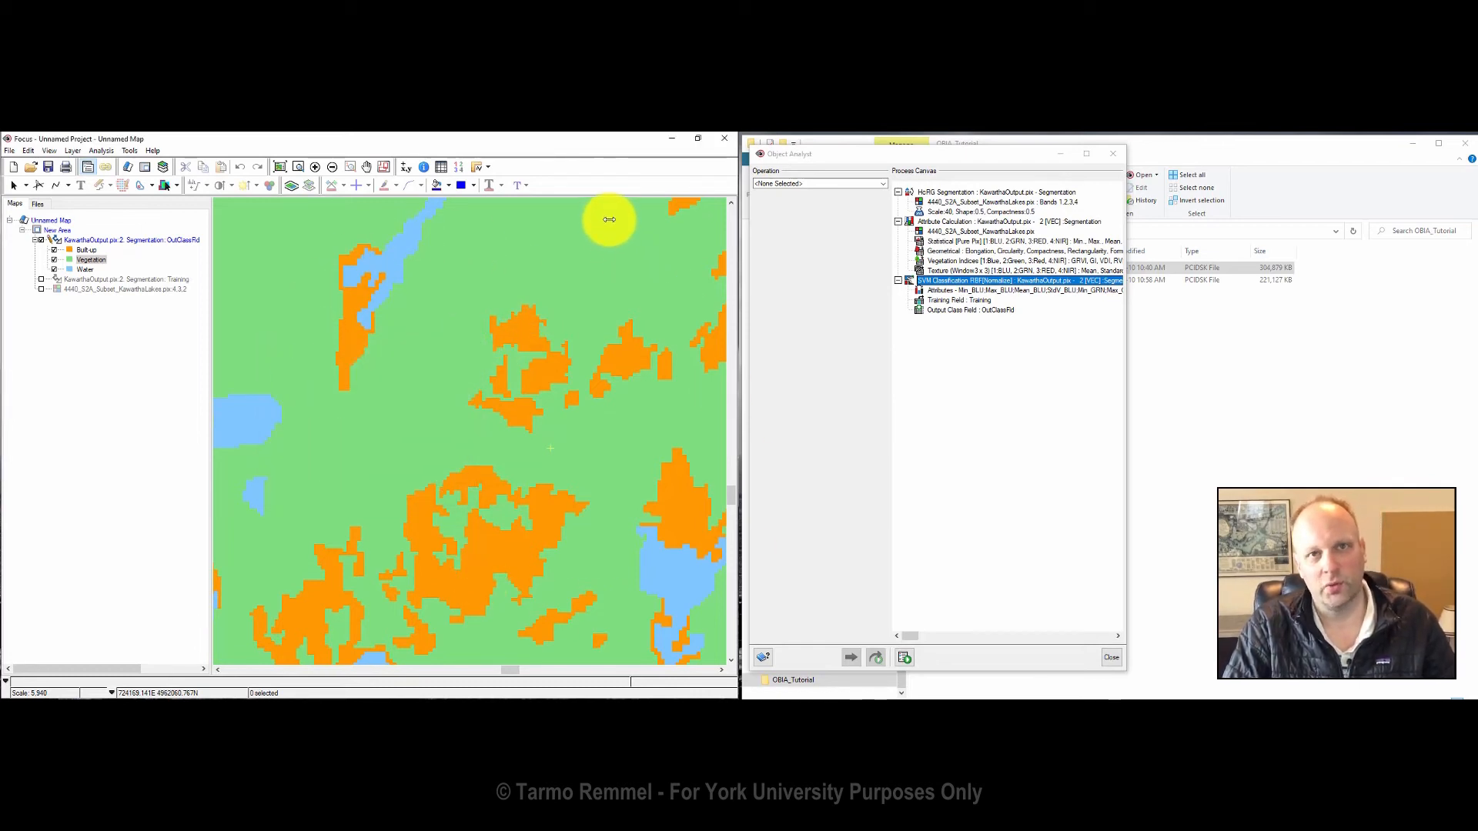
# Step: Open the favourite POLY2RAS algorithm, close the algorithm library and place the enlarged module window beside the map
pyautogui.click(128, 149)
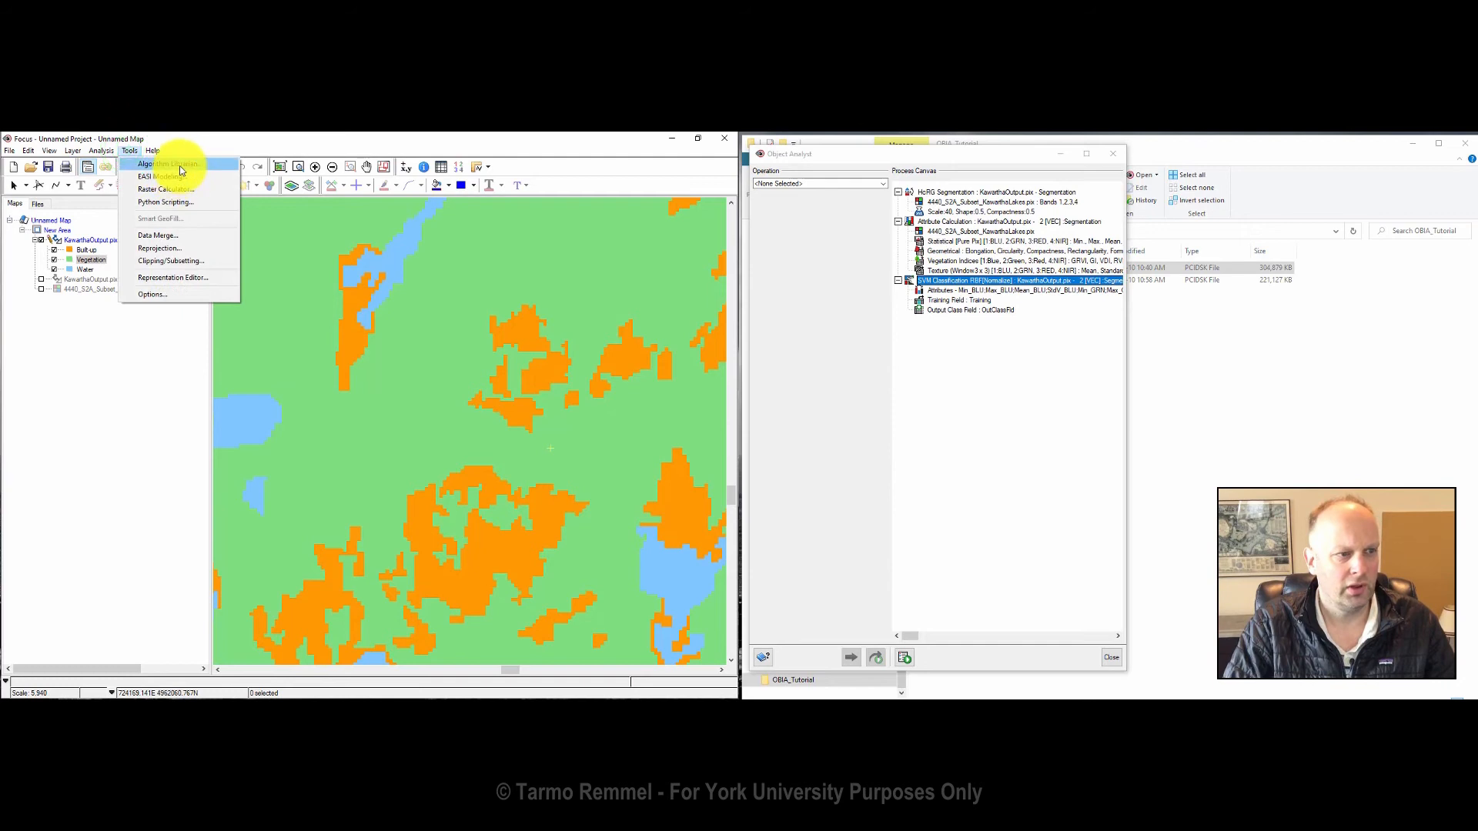
pyautogui.click(181, 166)
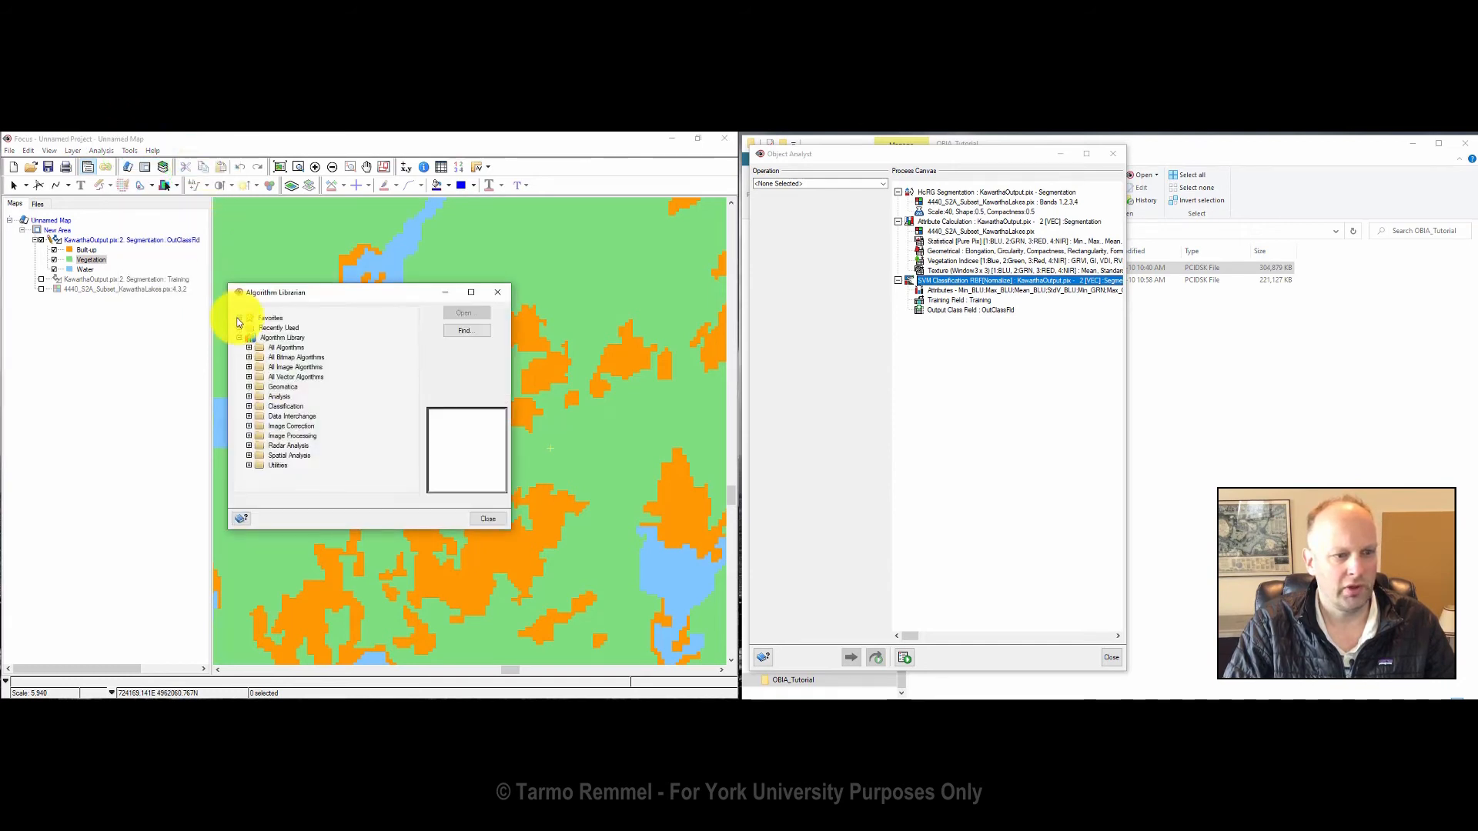
pyautogui.click(239, 319)
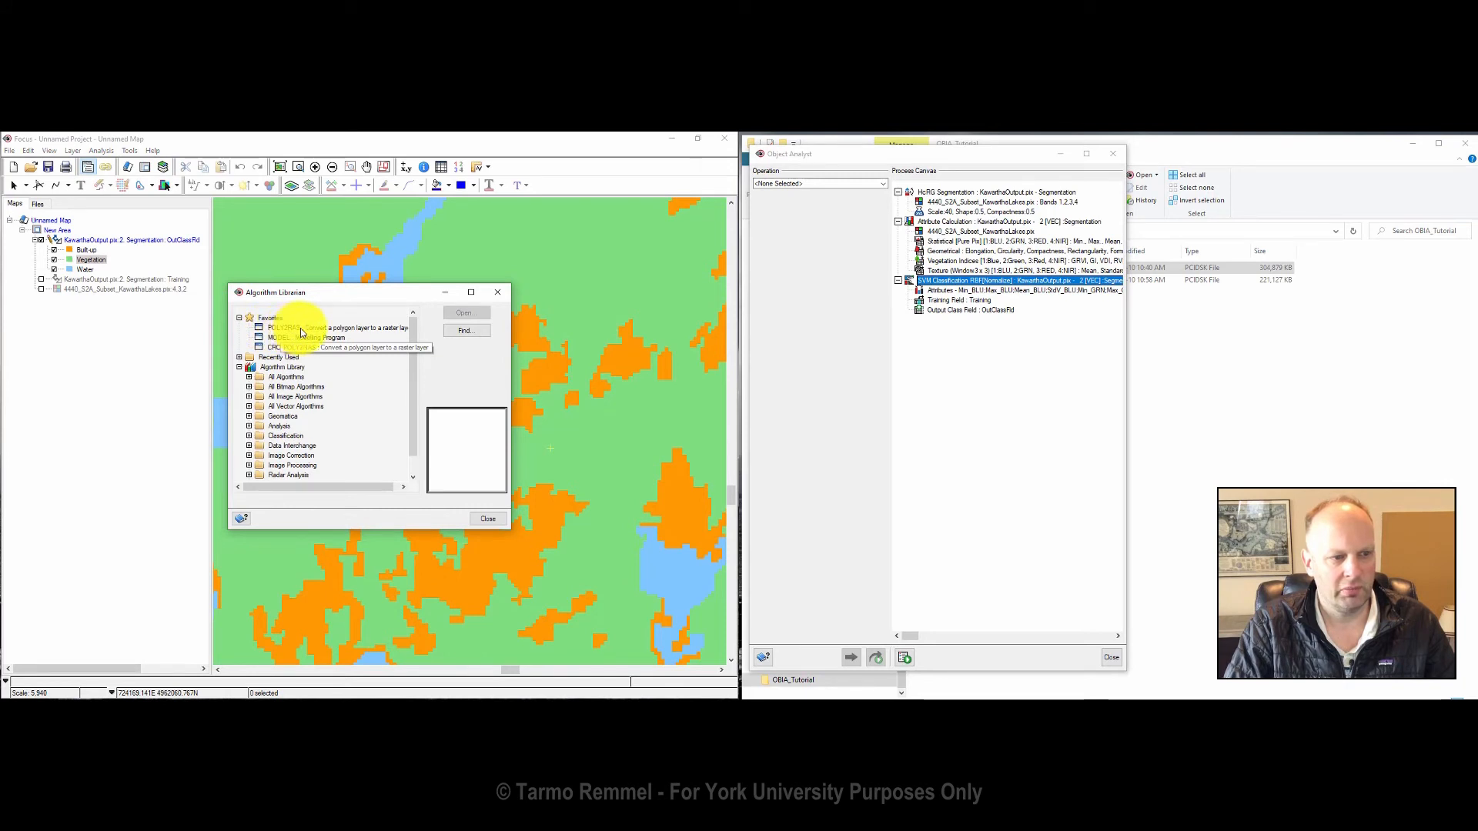
pyautogui.click(380, 326)
pyautogui.doubleClick(348, 327)
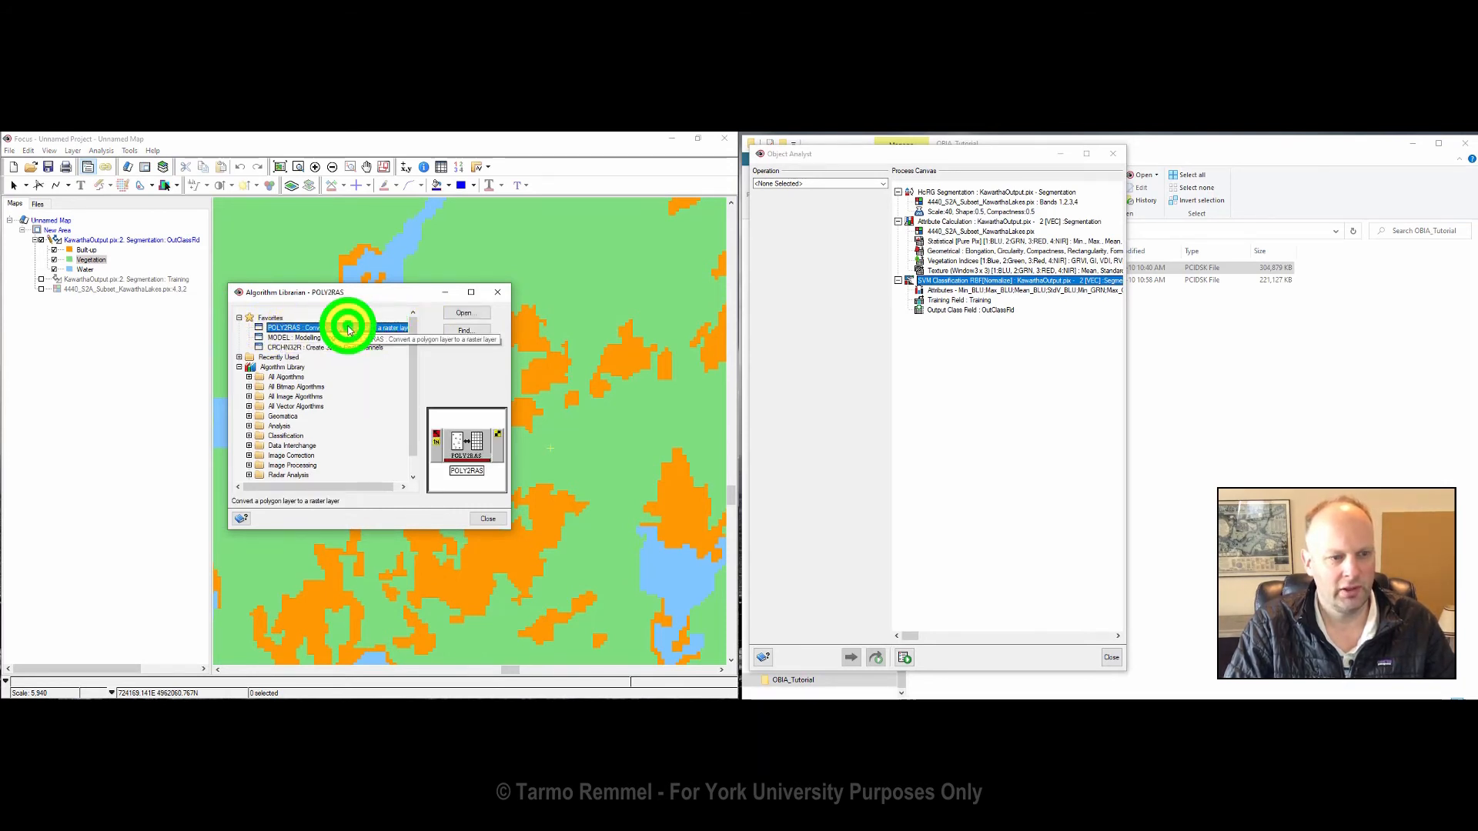
pyautogui.click(497, 291)
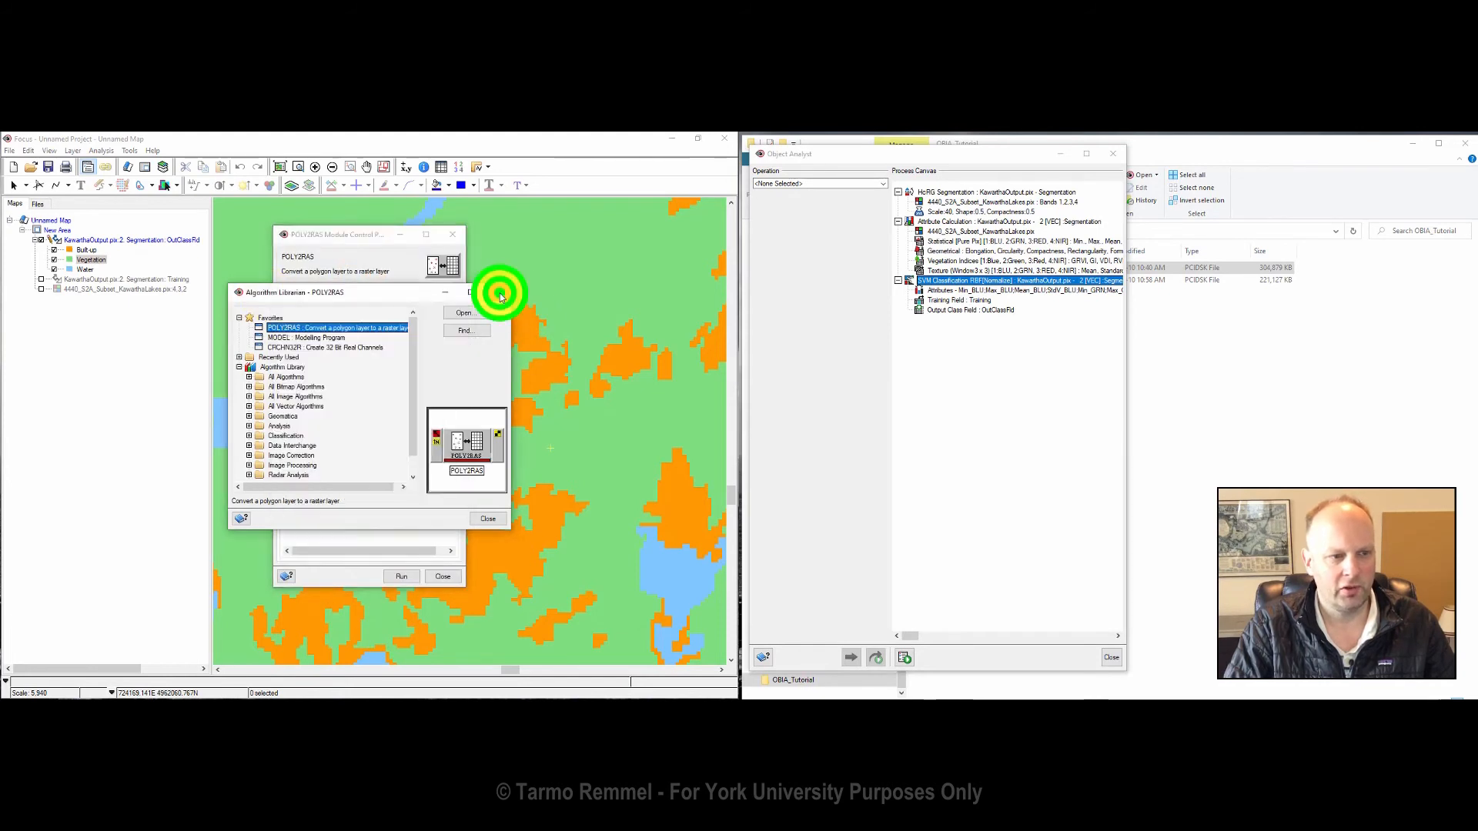
pyautogui.moveTo(370, 235); pyautogui.dragTo(865, 165)
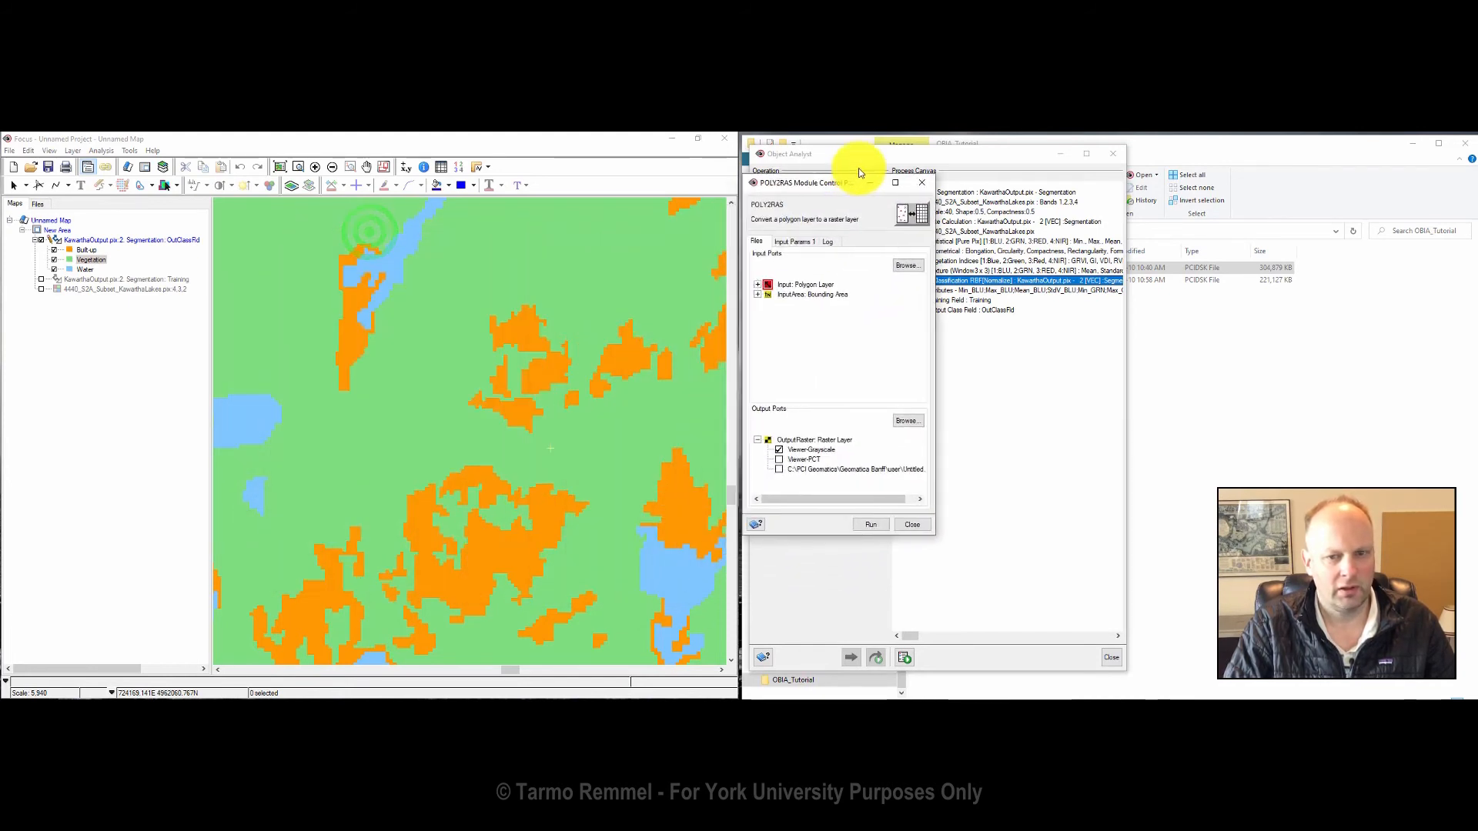
pyautogui.moveTo(964, 515); pyautogui.dragTo(1210, 681)
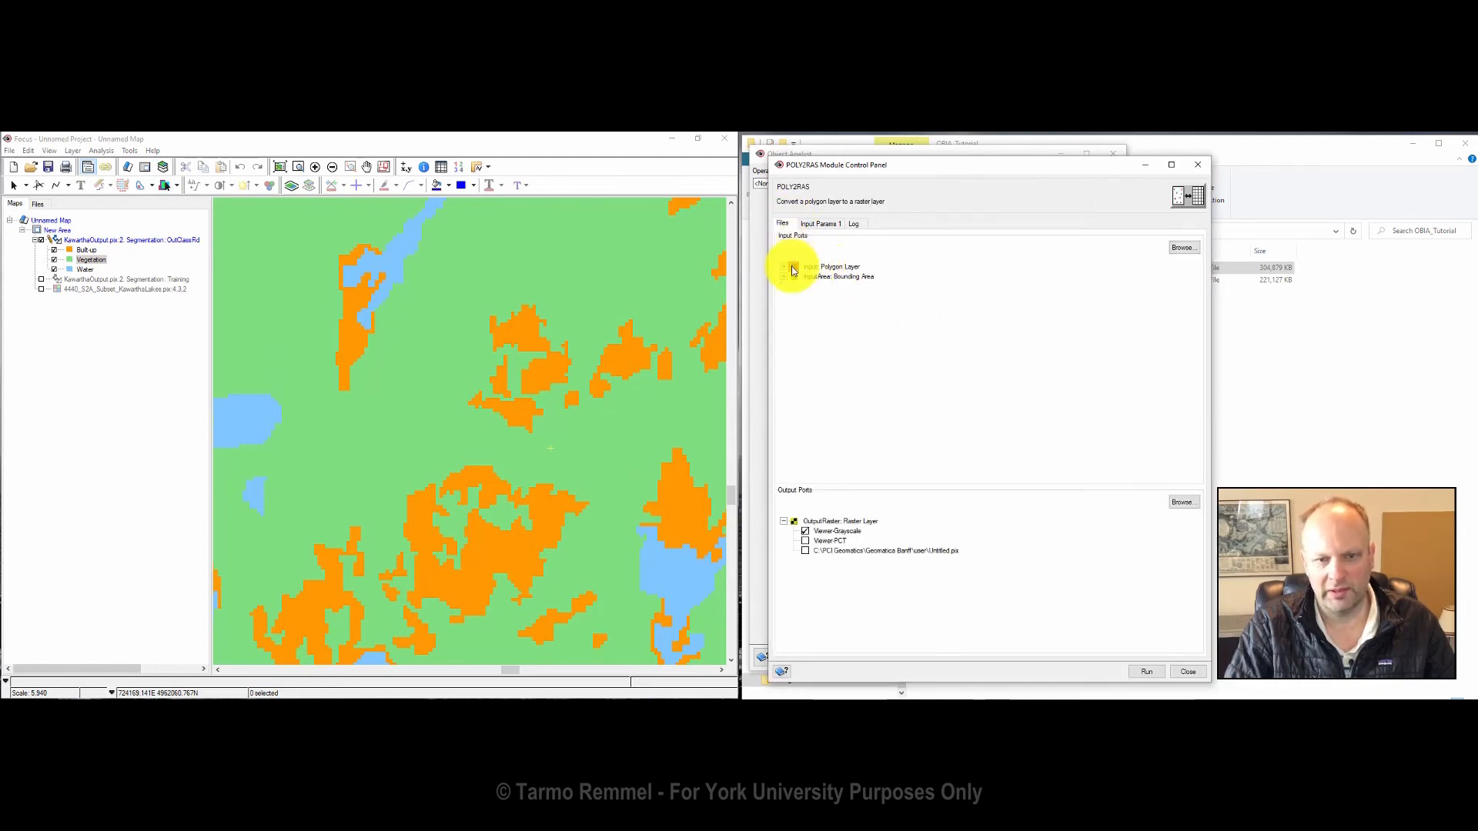
# Step: Set the KawarthaOutput.pix Segmentation vector as the input polygon layer and its Master Georeferencing Segment as the bounding area
pyautogui.click(785, 267)
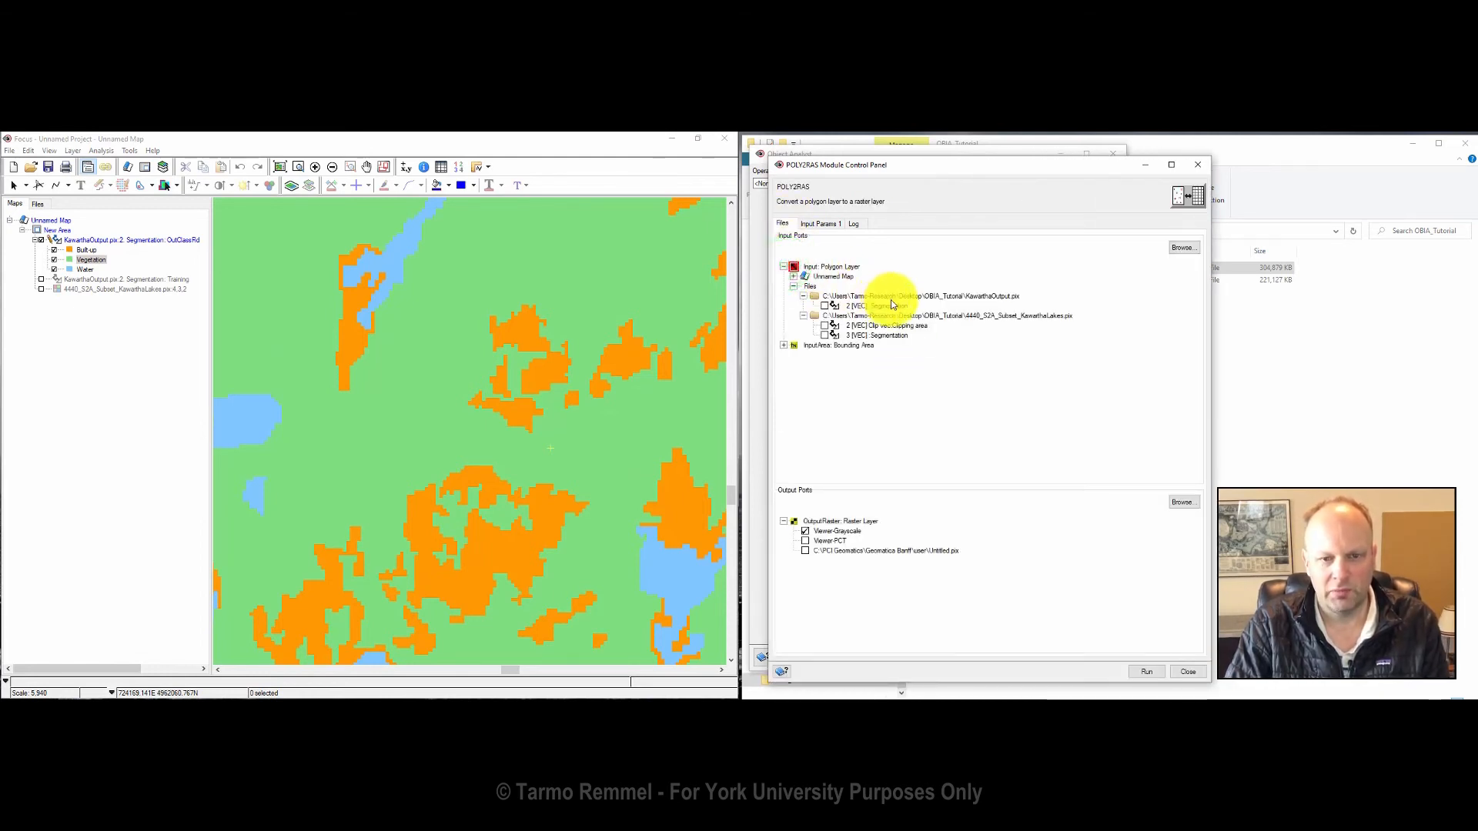
pyautogui.click(826, 307)
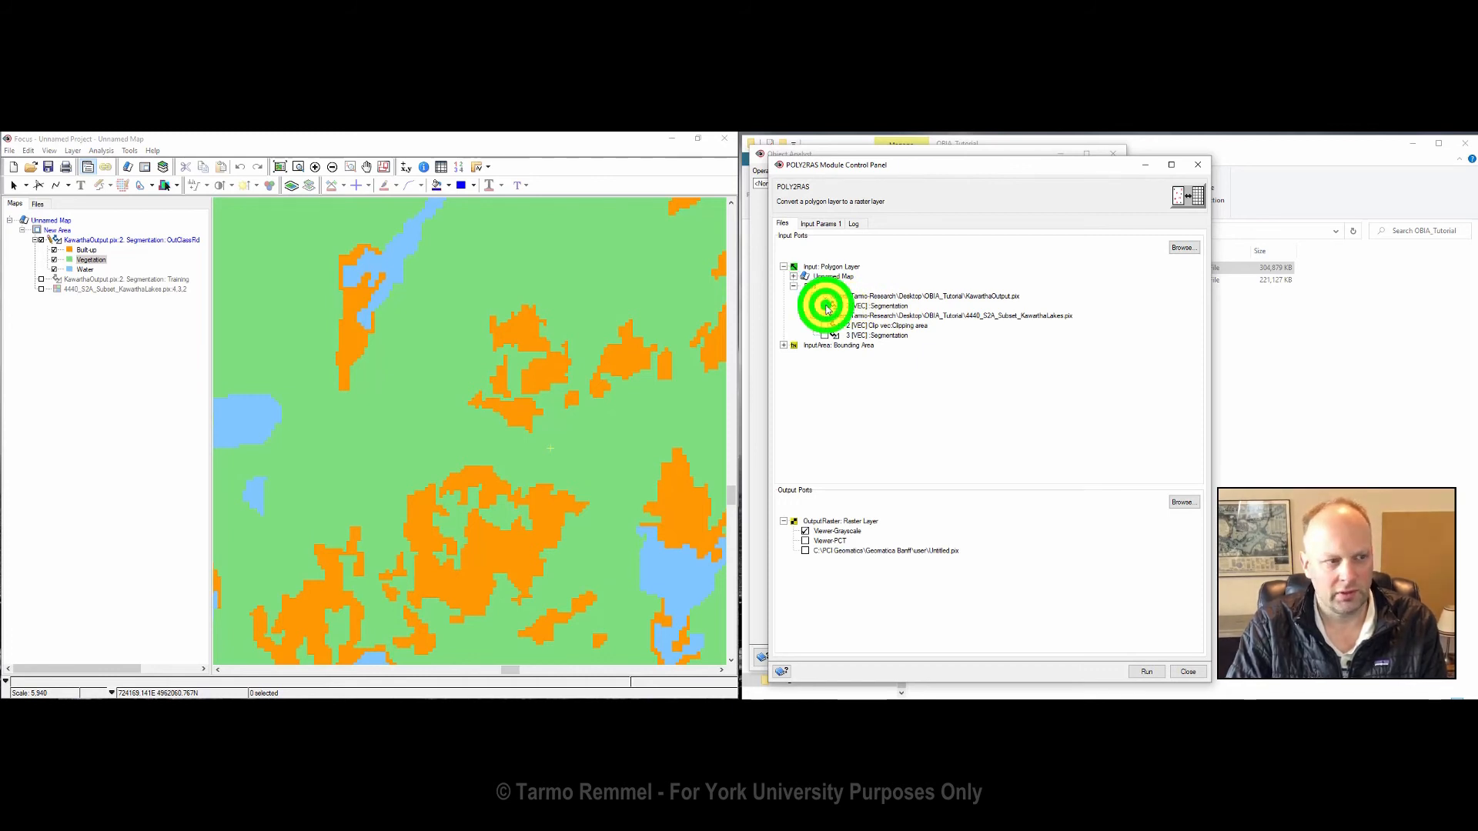
pyautogui.click(785, 346)
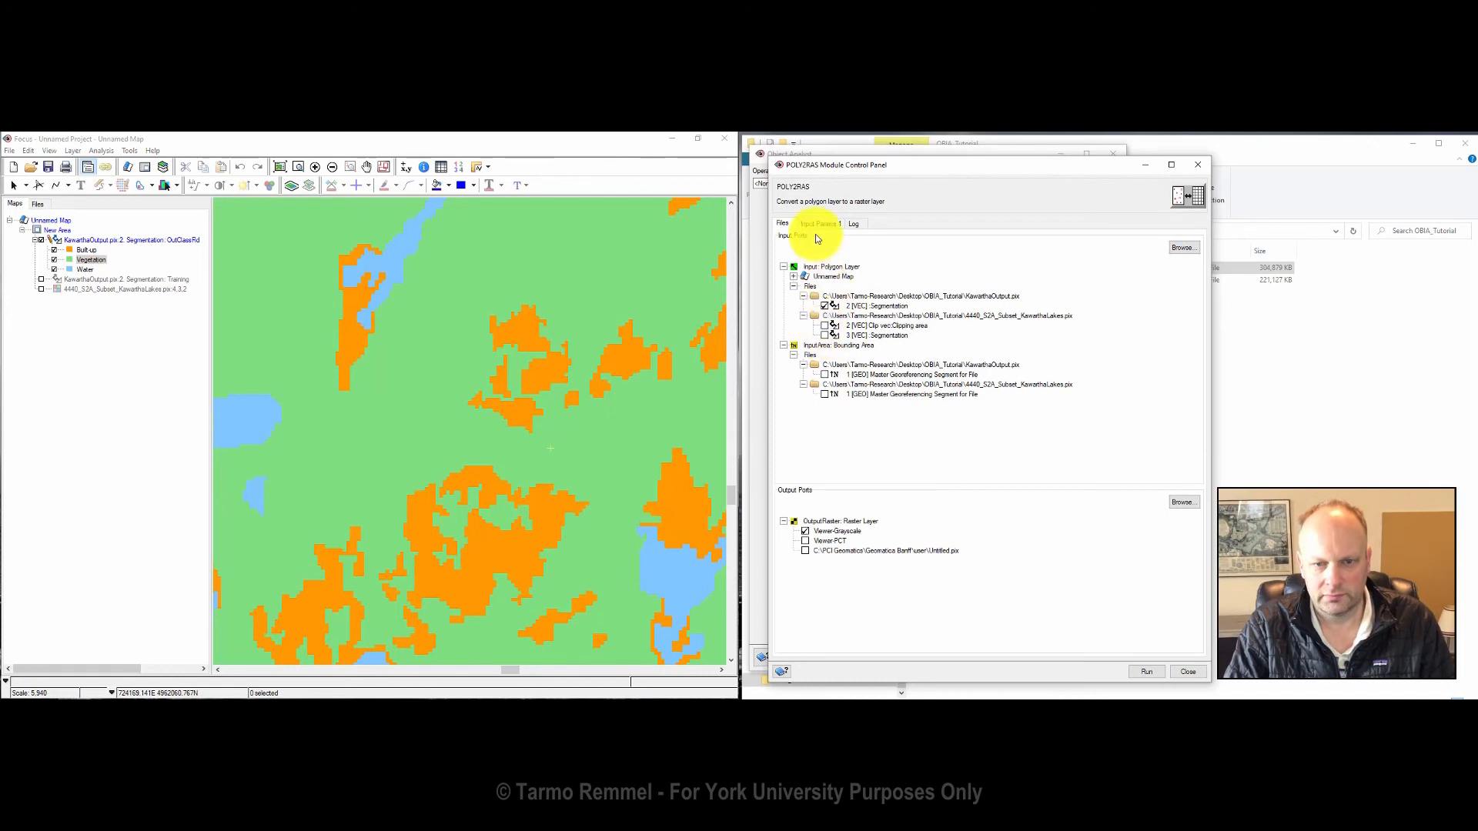
pyautogui.click(824, 374)
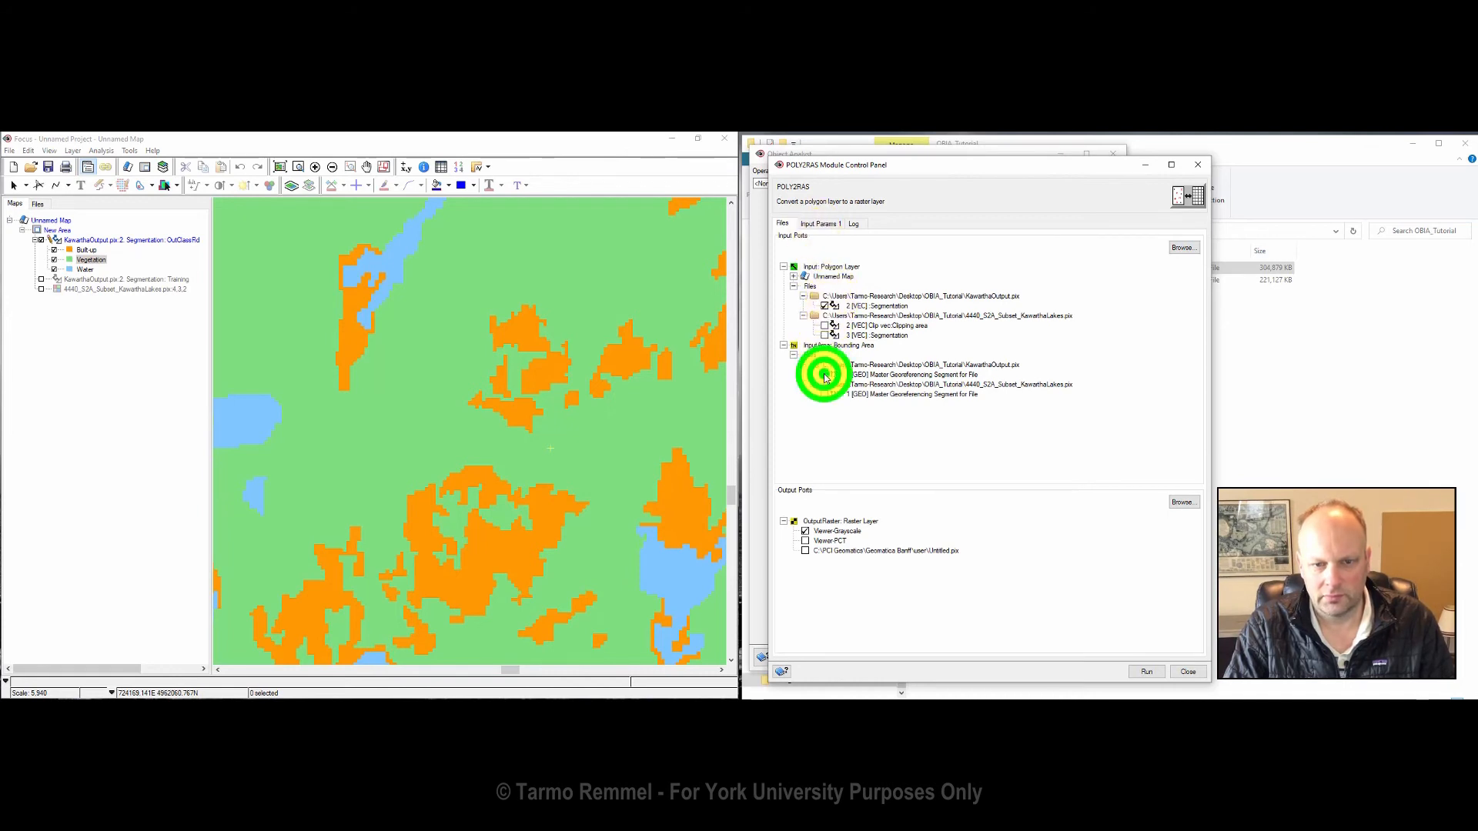
# Step: Choose OutClassFld_ClassLabel as the field for the raster output and run the polygon-to-raster conversion to the grayscale viewer
pyautogui.click(811, 223)
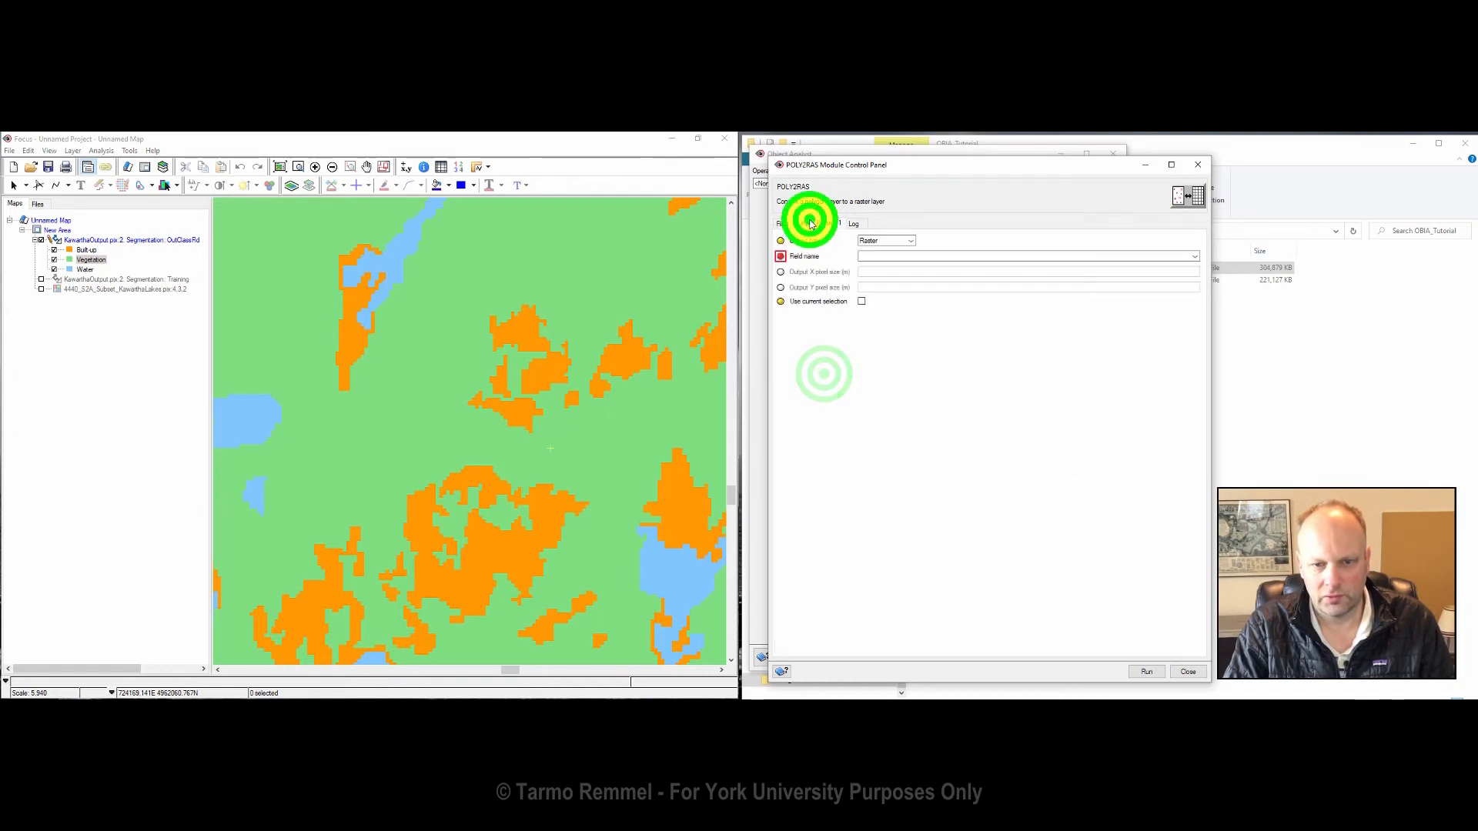
pyautogui.click(891, 255)
pyautogui.click(1194, 256)
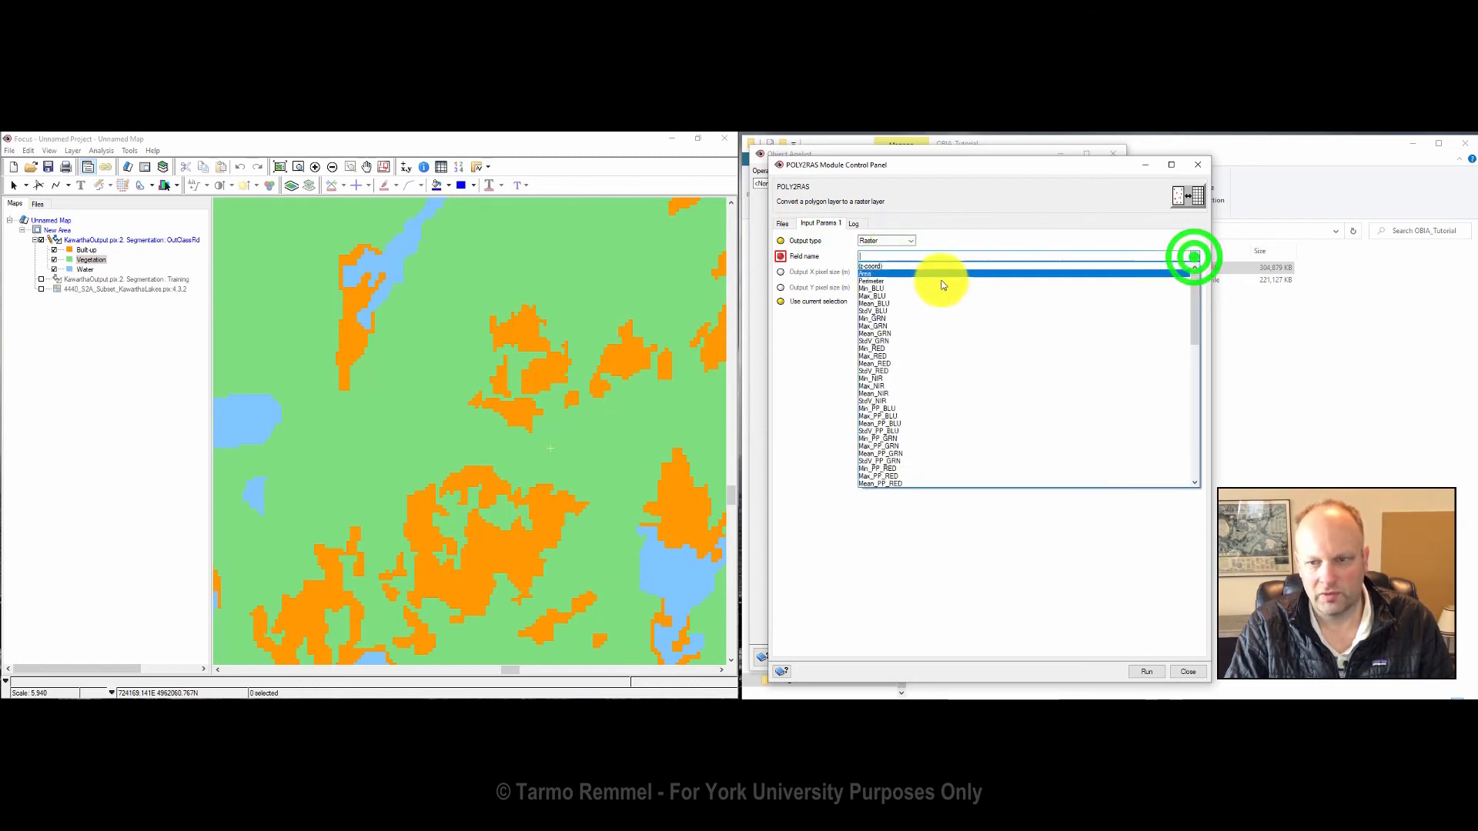
pyautogui.scroll(-8, 935, 342)
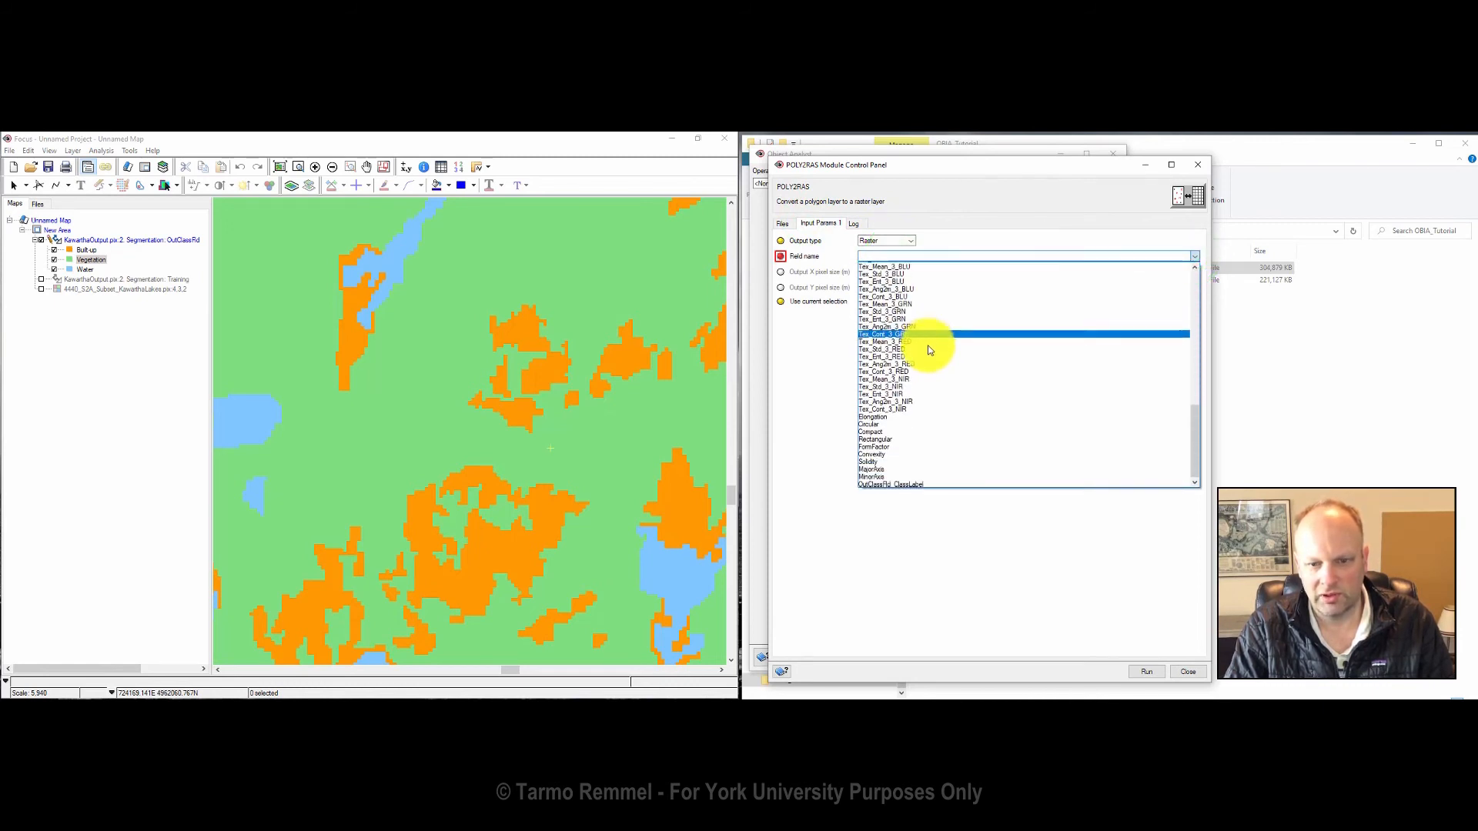
pyautogui.click(881, 483)
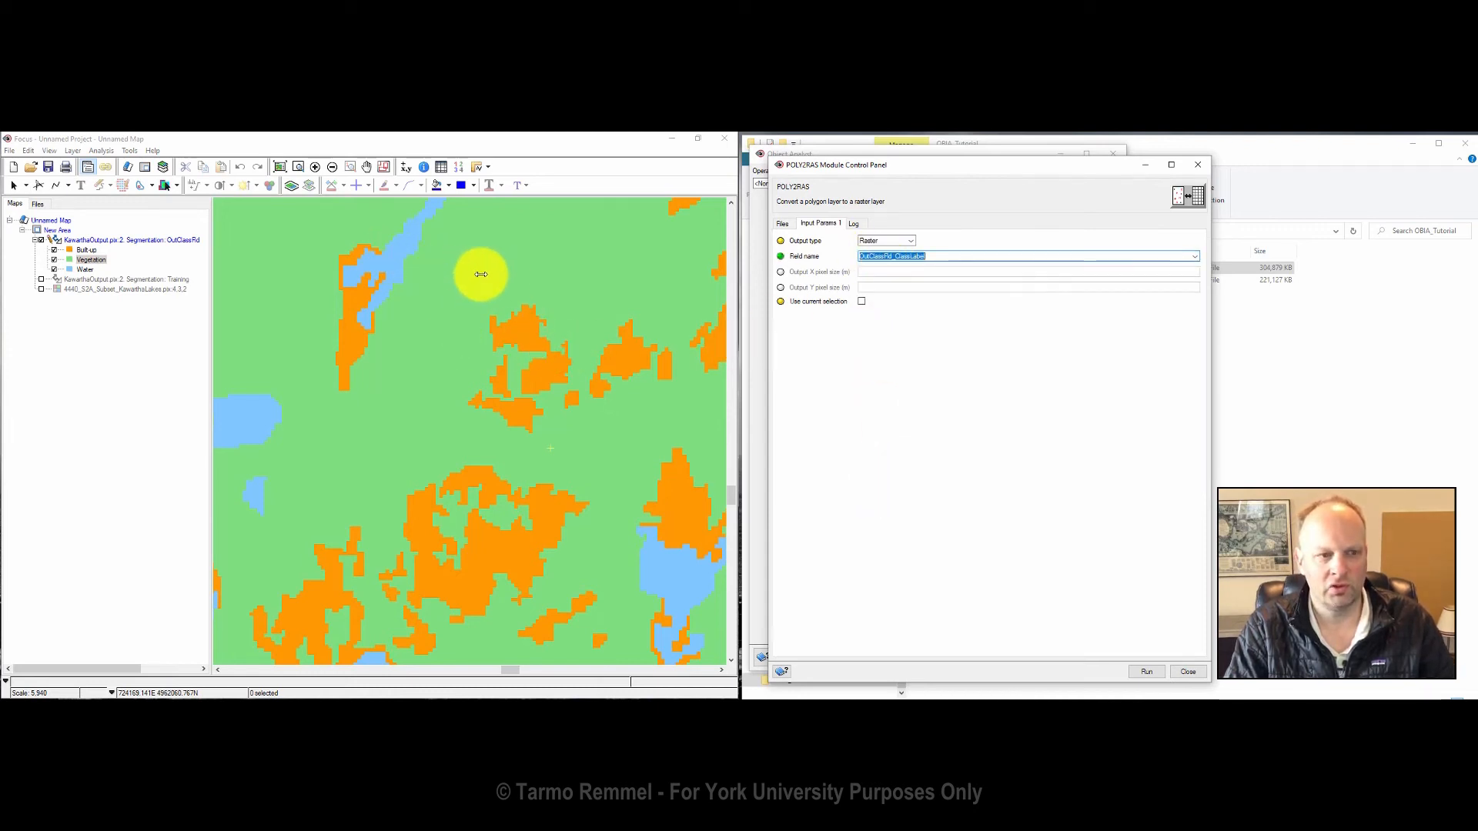
pyautogui.click(868, 269)
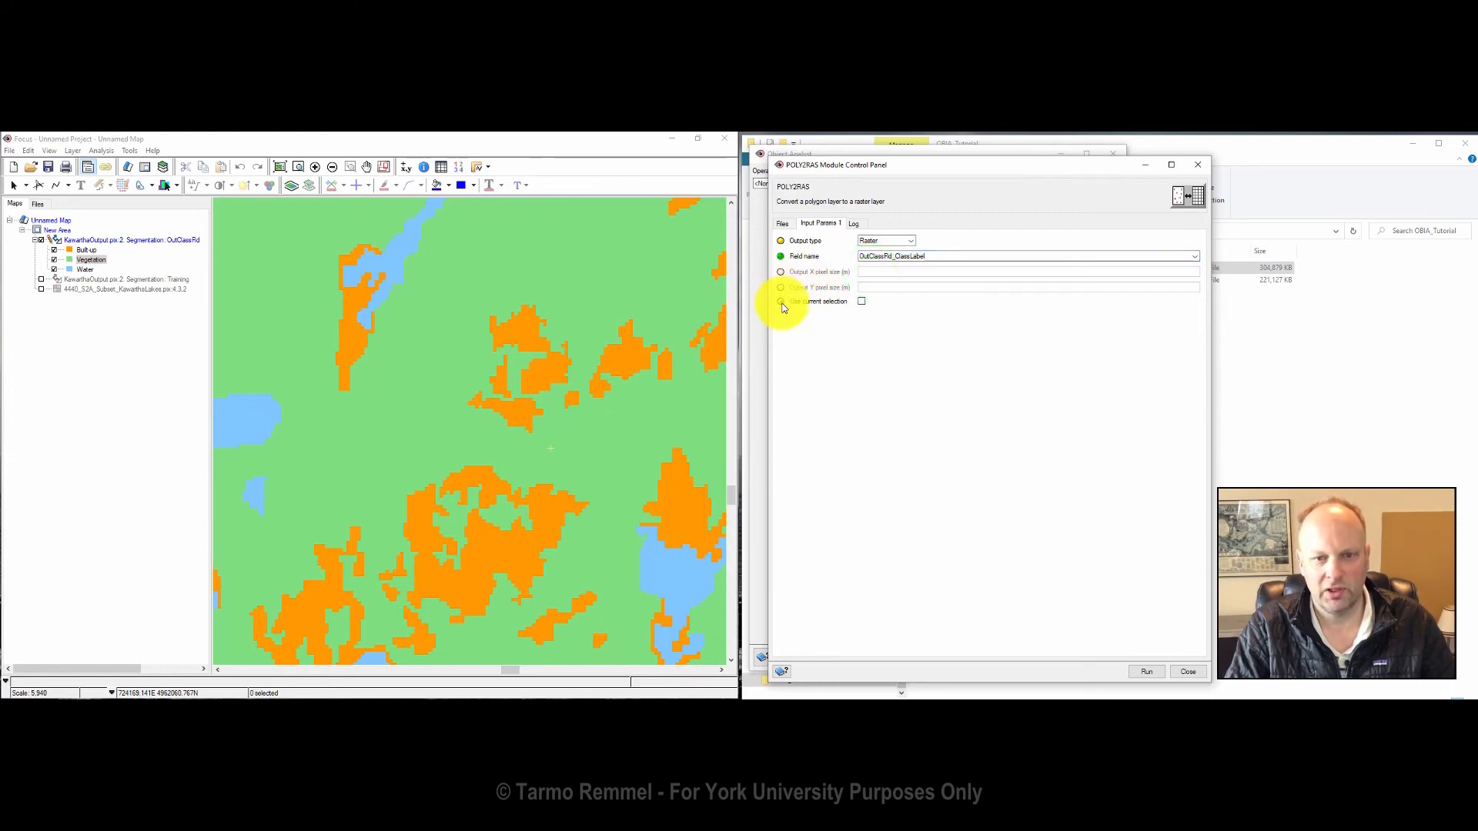
pyautogui.click(1148, 672)
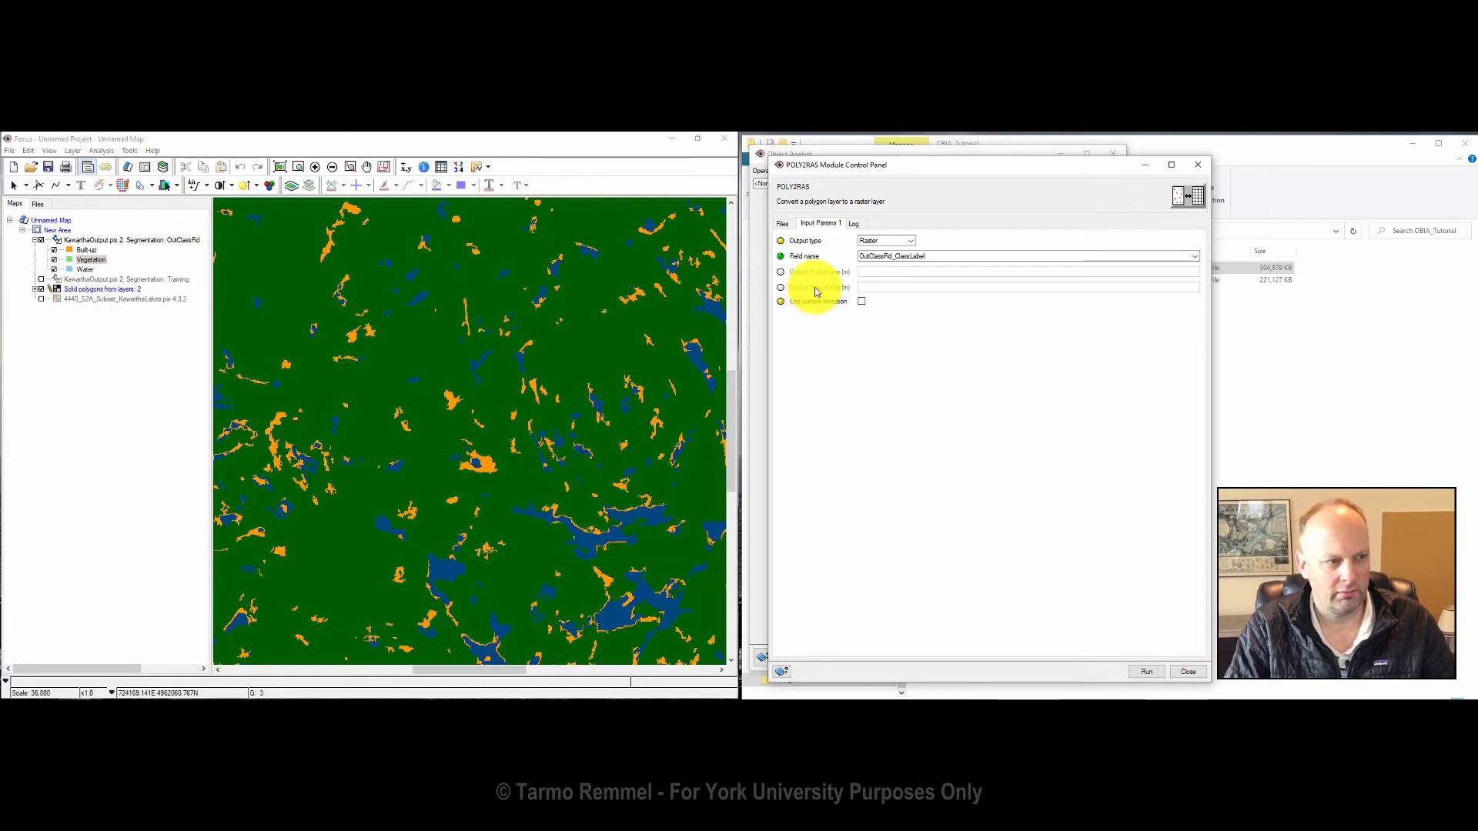
# Step: Add a PCIDSK output file named OutputRasterSupervised in the OBIA_Tutorial folder and rerun the polygon-to-raster conversion
pyautogui.click(783, 223)
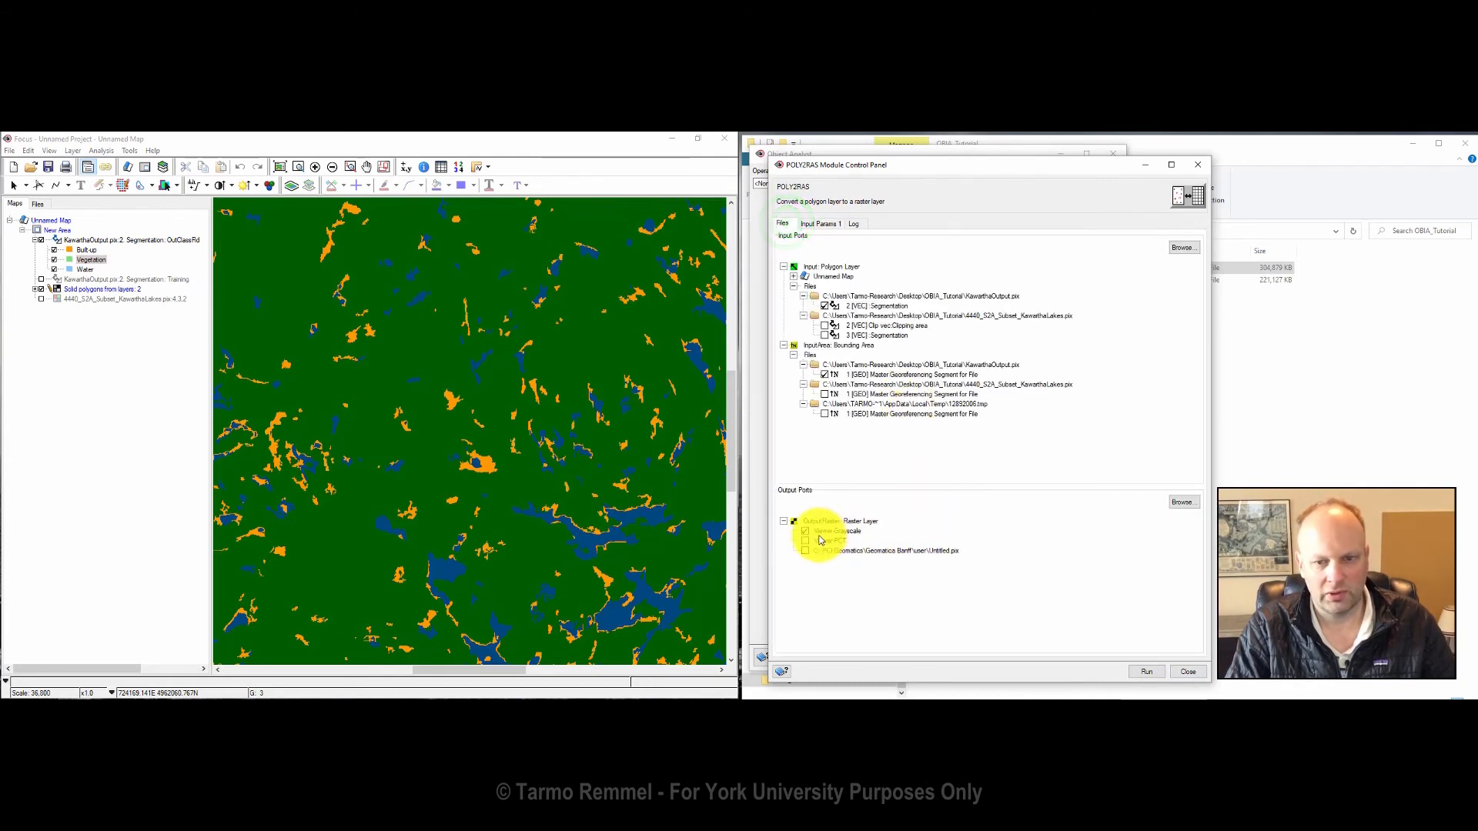
pyautogui.click(805, 550)
pyautogui.click(1181, 502)
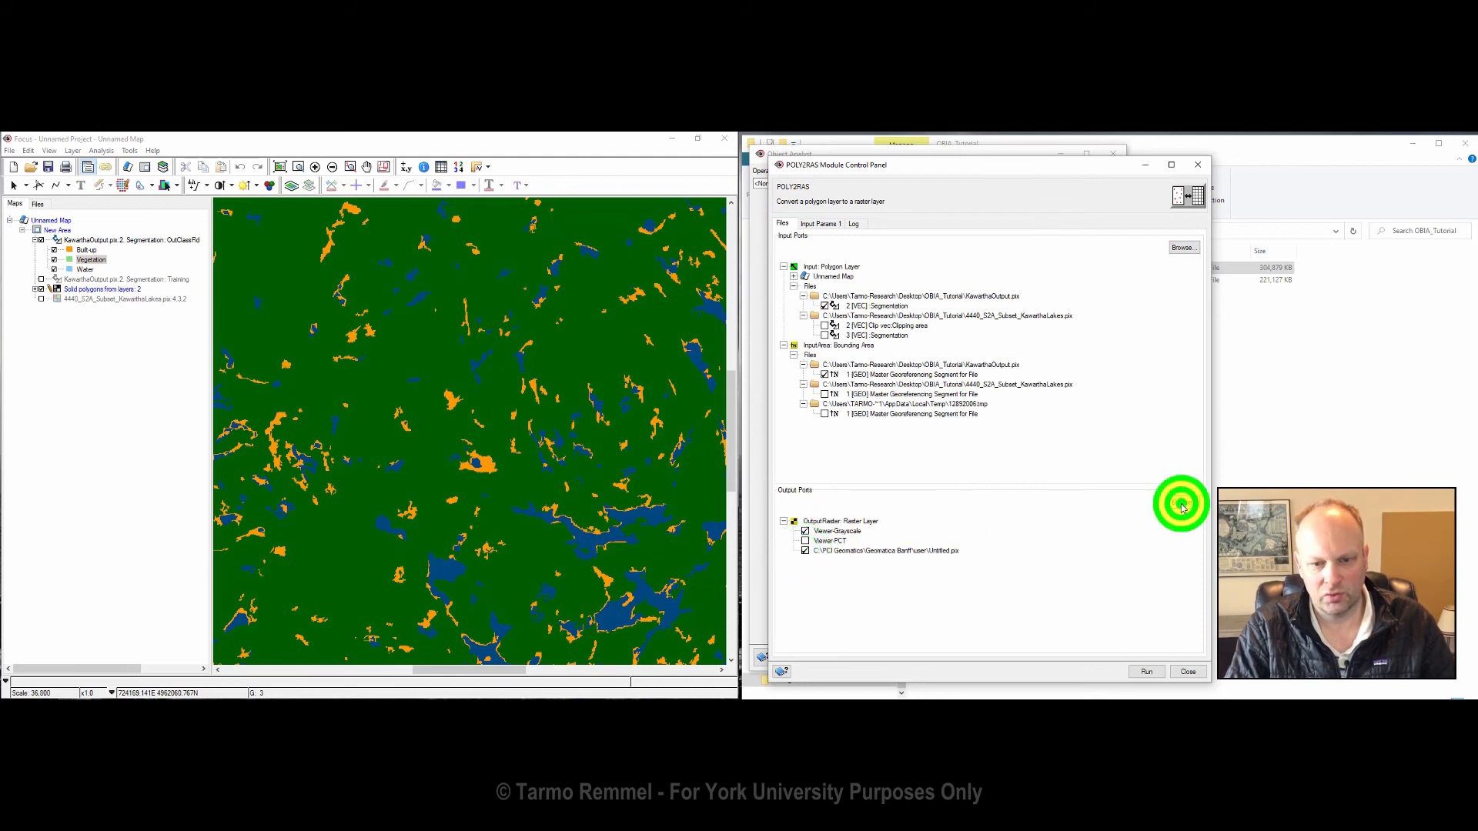
pyautogui.click(910, 388)
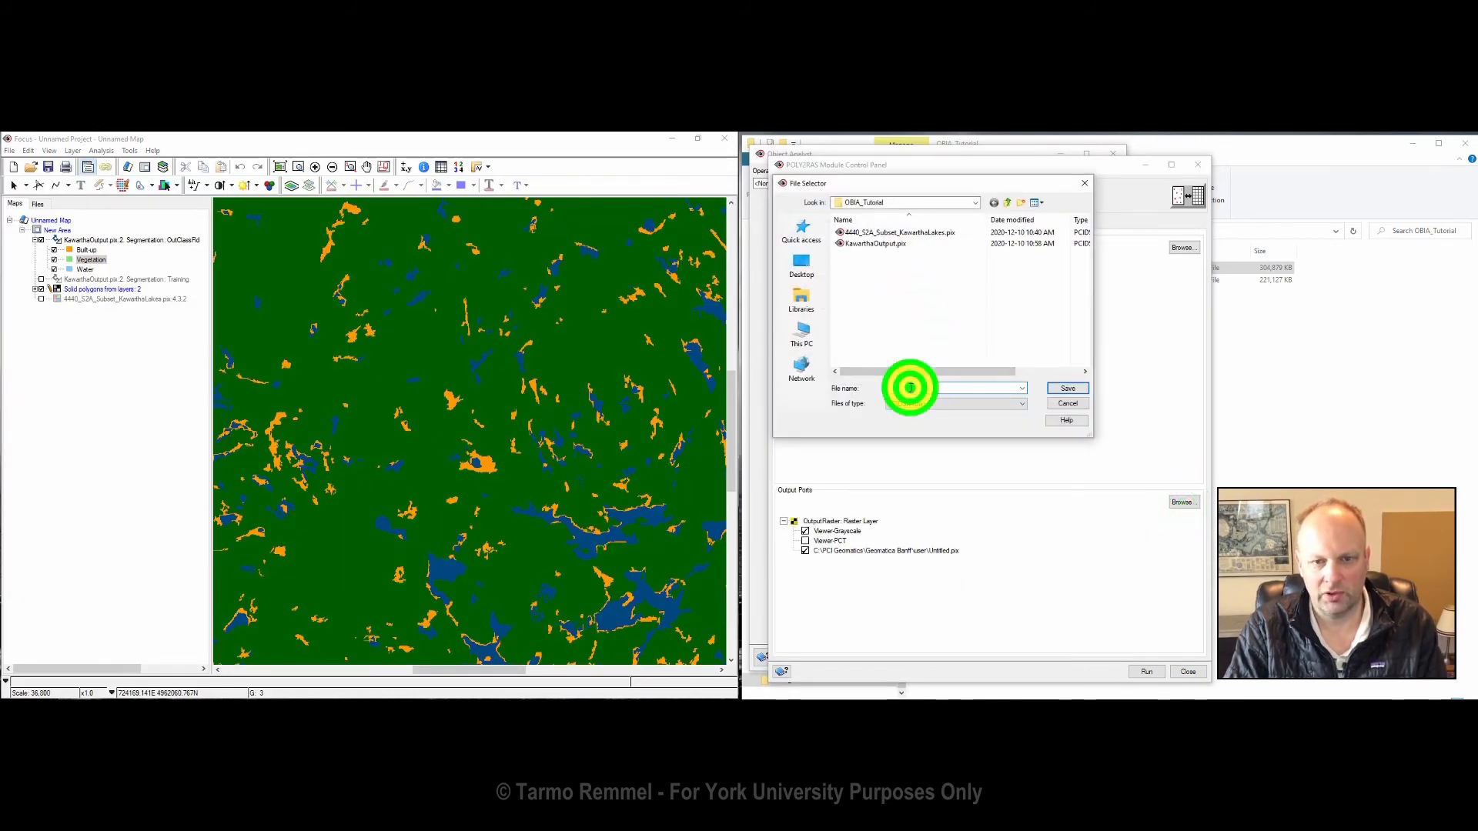
pyautogui.write('OutputRasterSupervised')
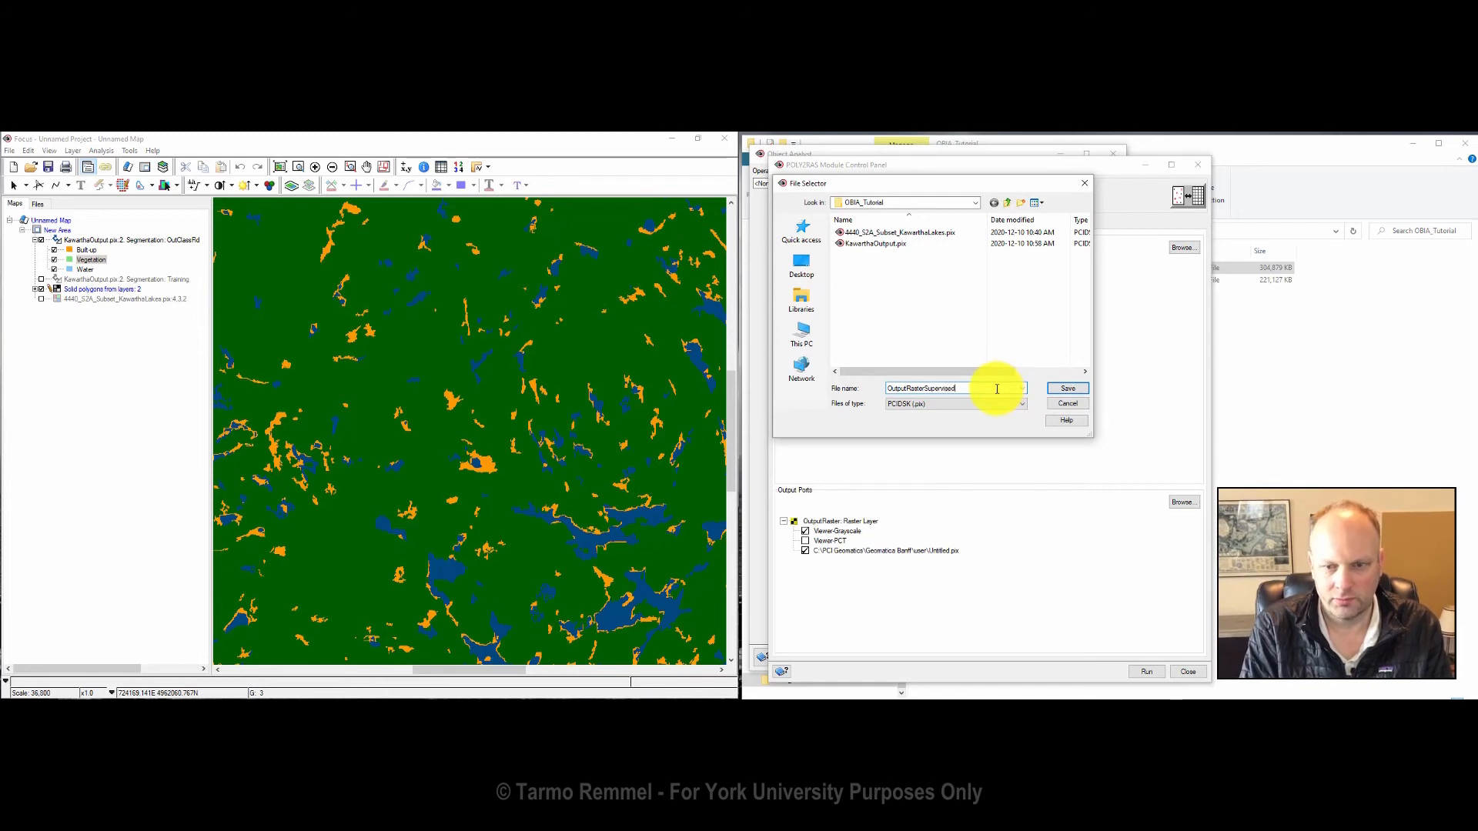
pyautogui.click(1069, 388)
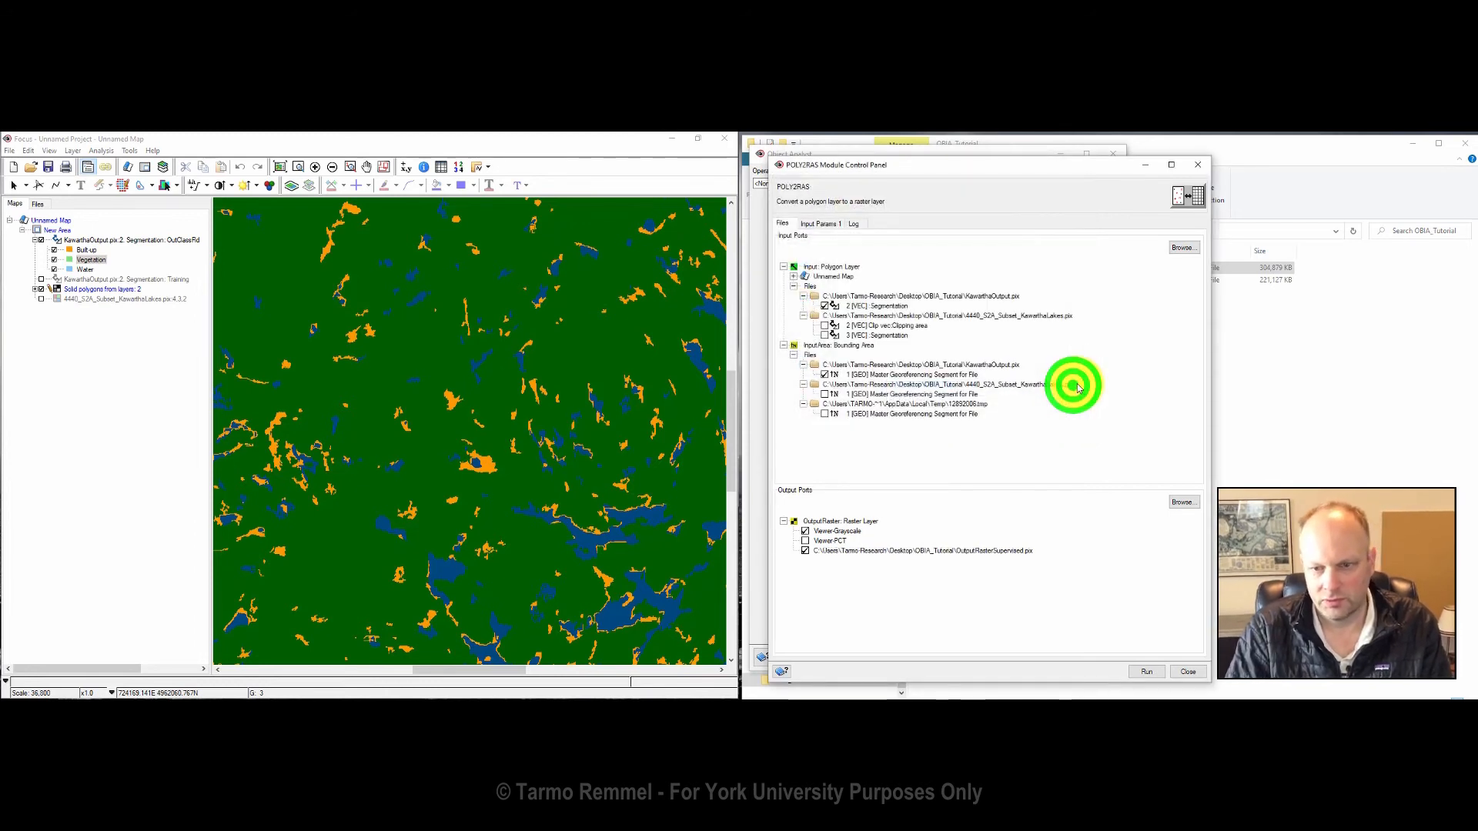
pyautogui.click(1146, 671)
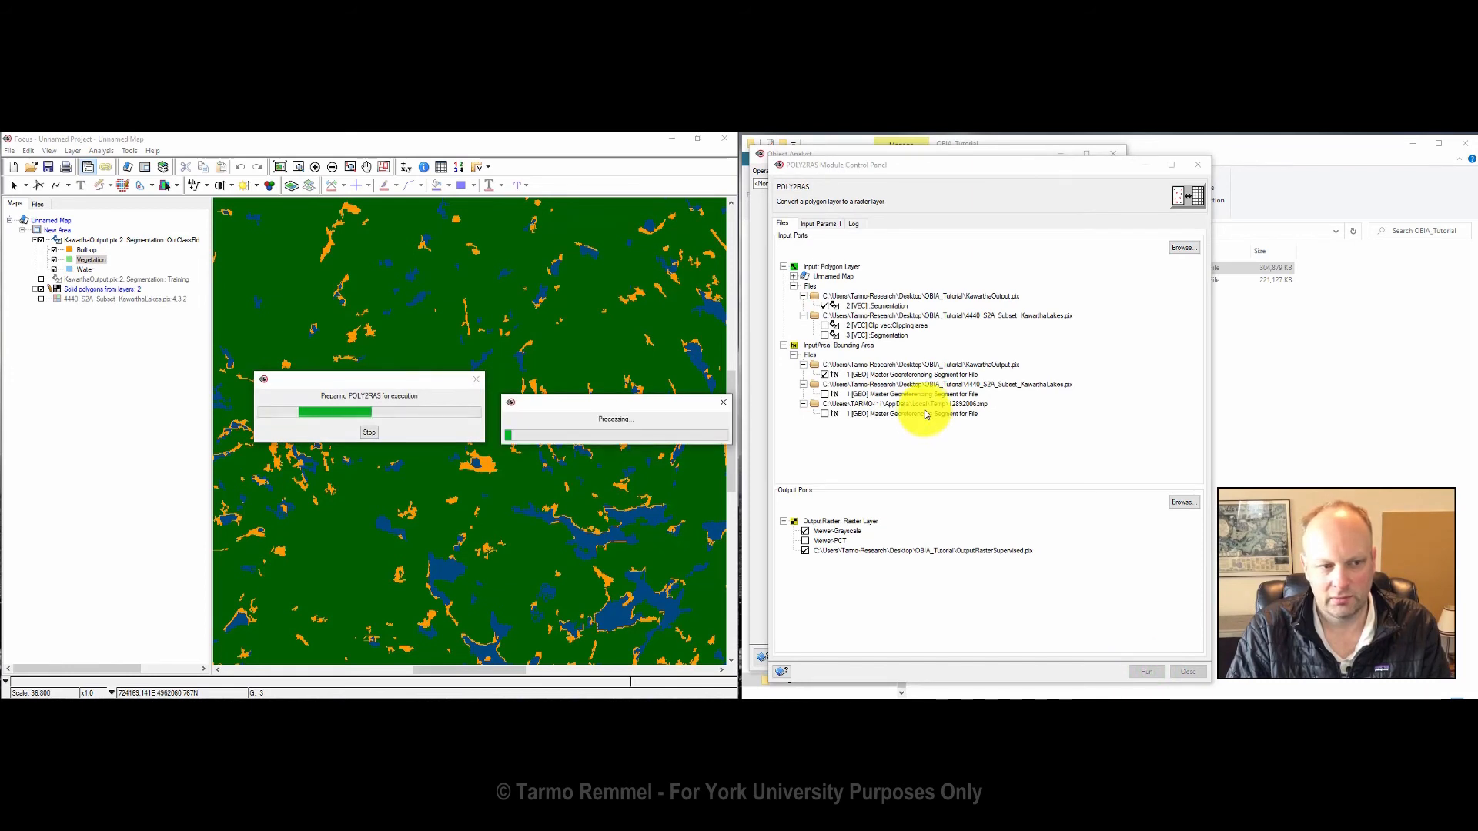
# Step: Load OutputRasterSupervised.pix from File Explorer into the map, leave only the lower of its two layers visible and expand it
pyautogui.click(1331, 356)
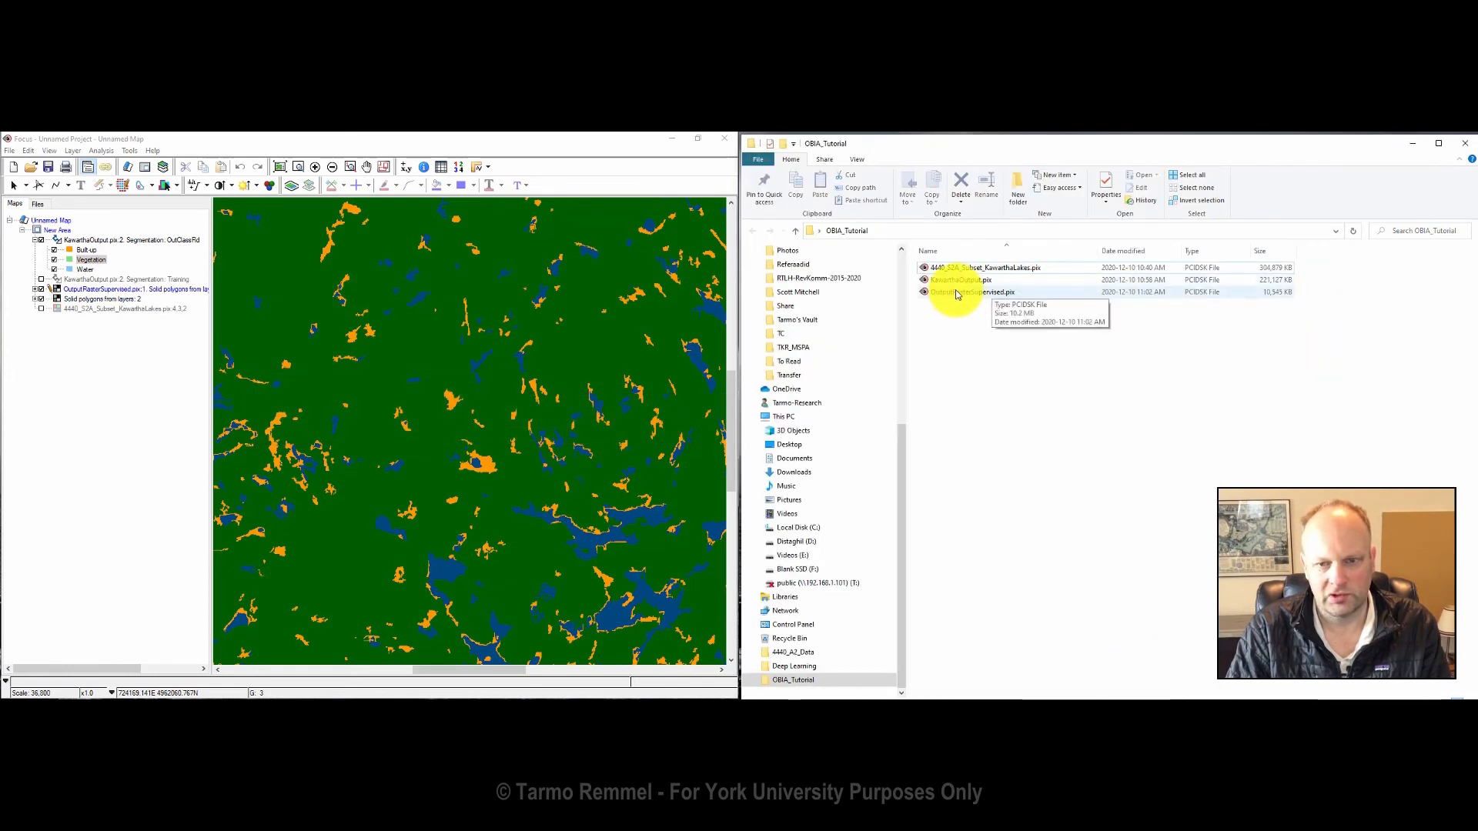
pyautogui.moveTo(952, 297); pyautogui.dragTo(142, 441)
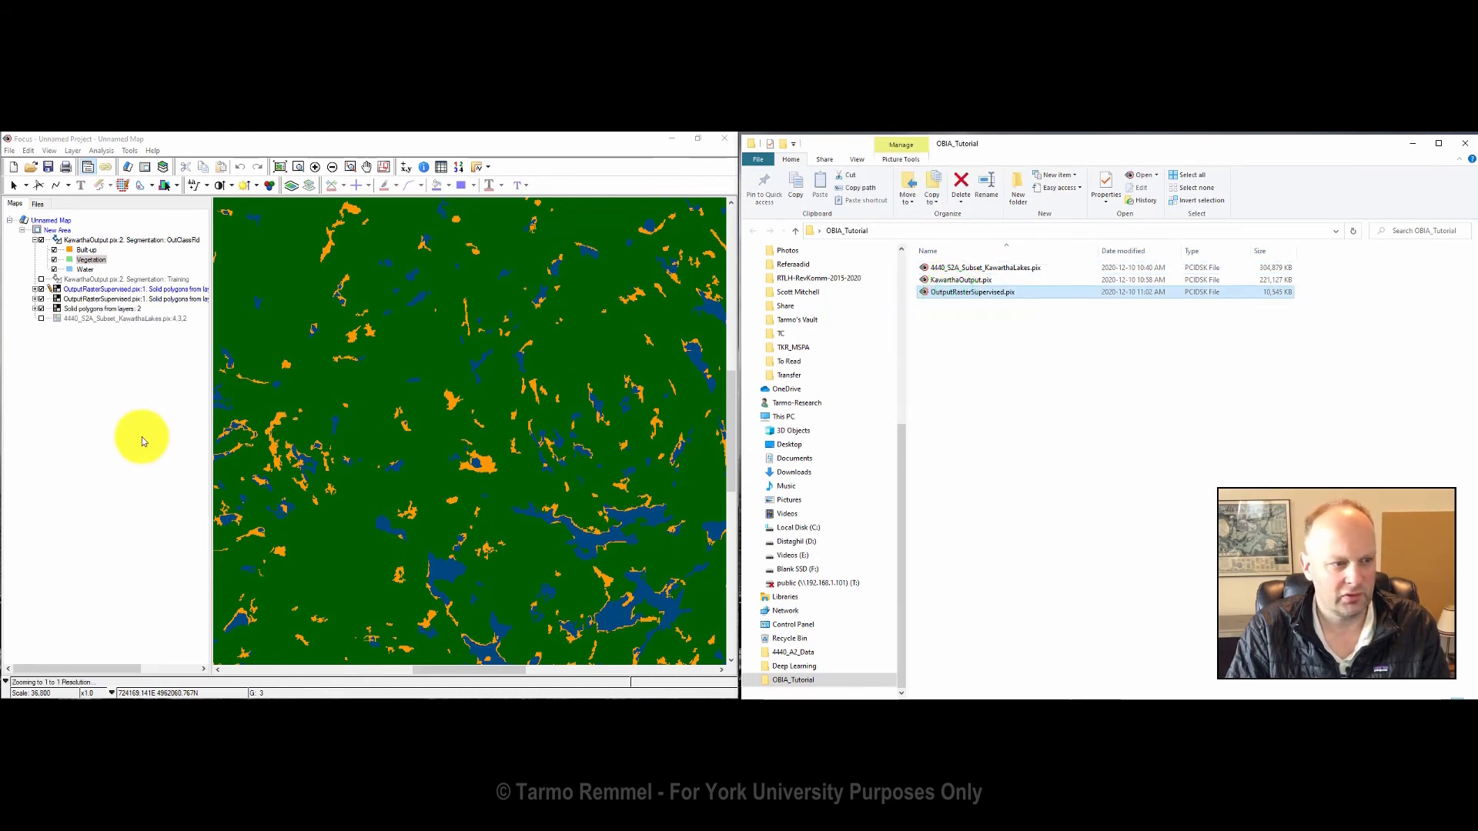
pyautogui.click(41, 240)
pyautogui.click(40, 260)
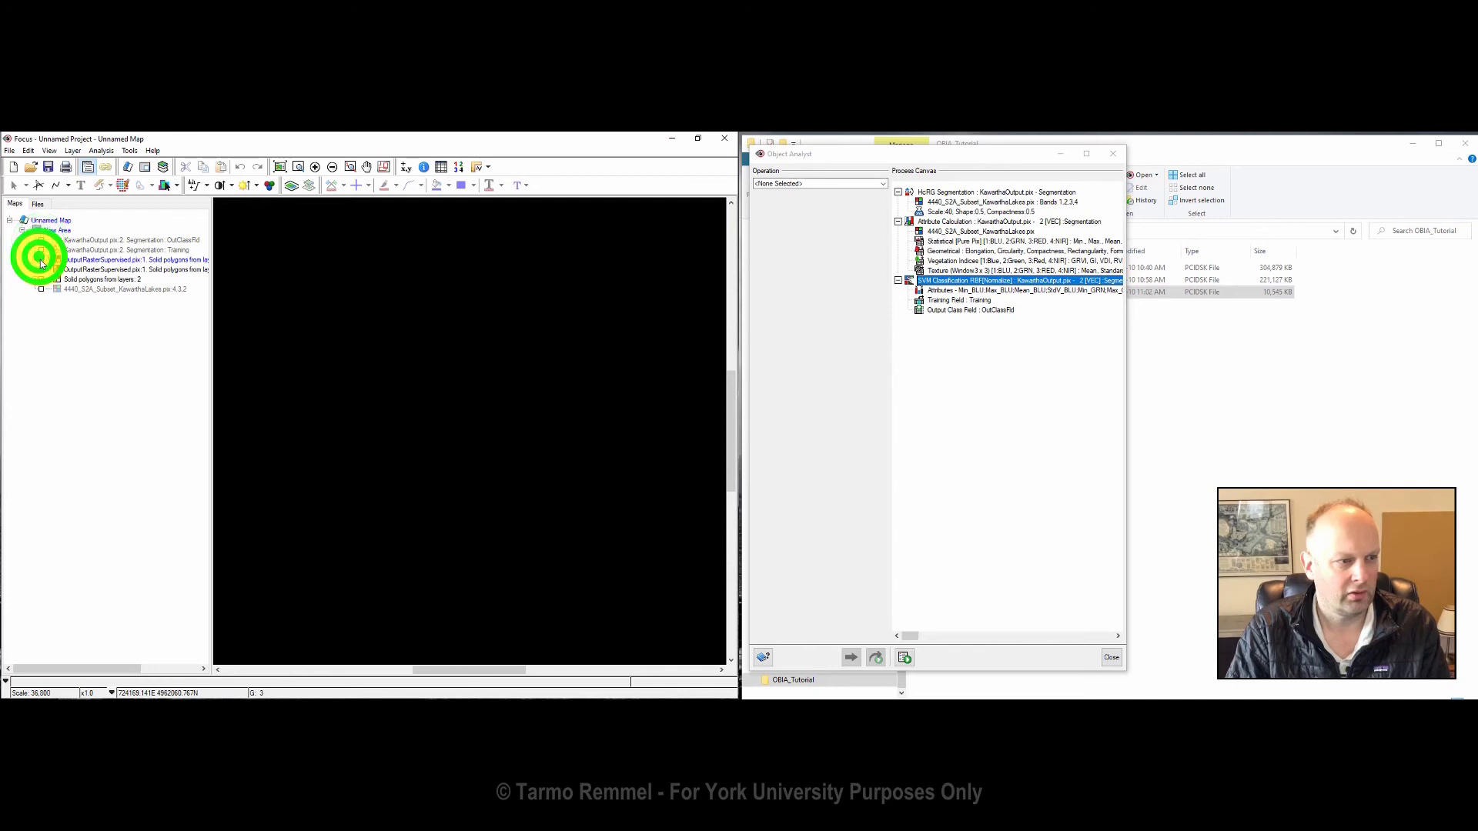
pyautogui.click(40, 259)
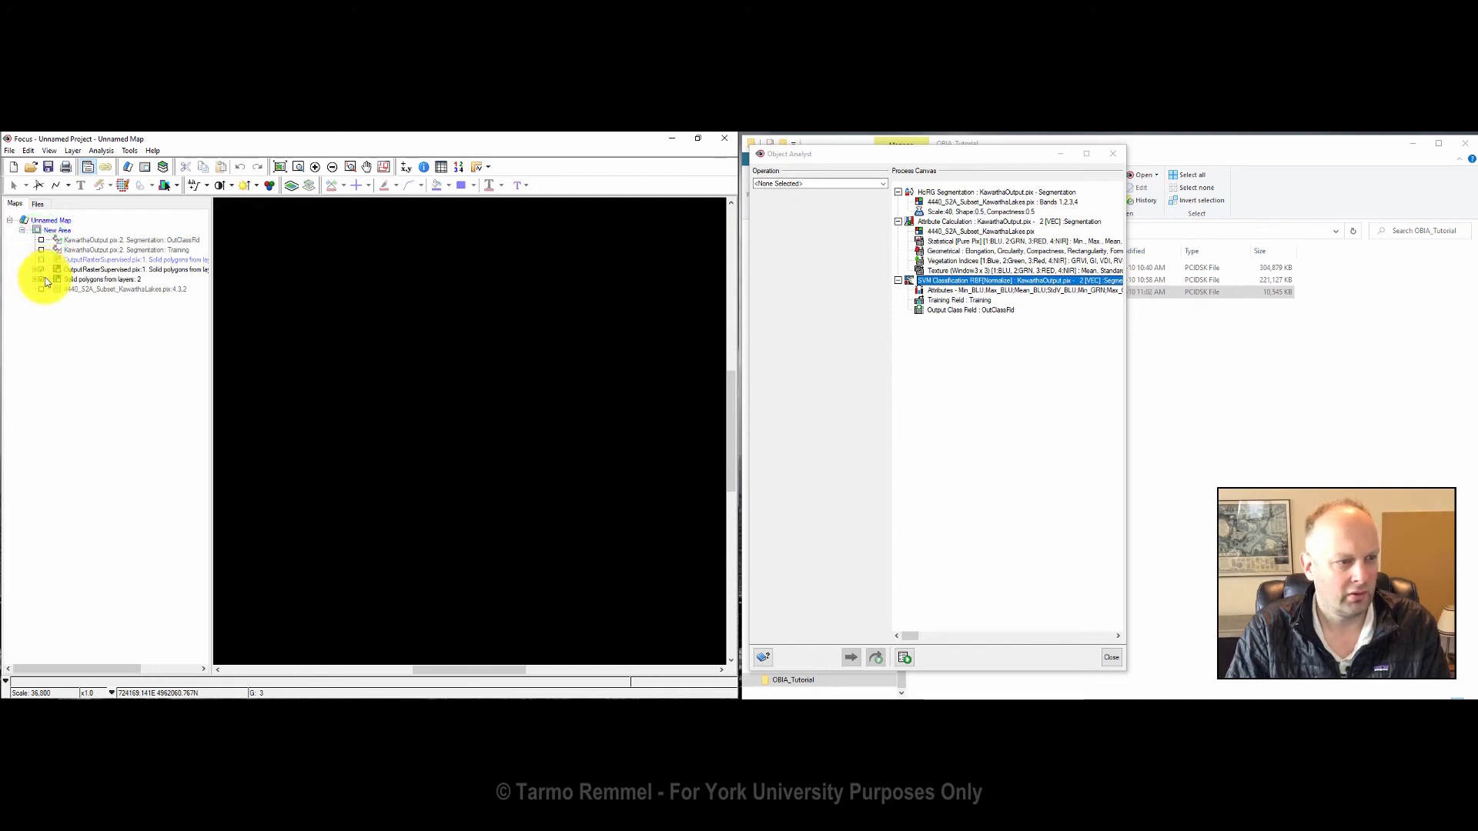
pyautogui.click(41, 279)
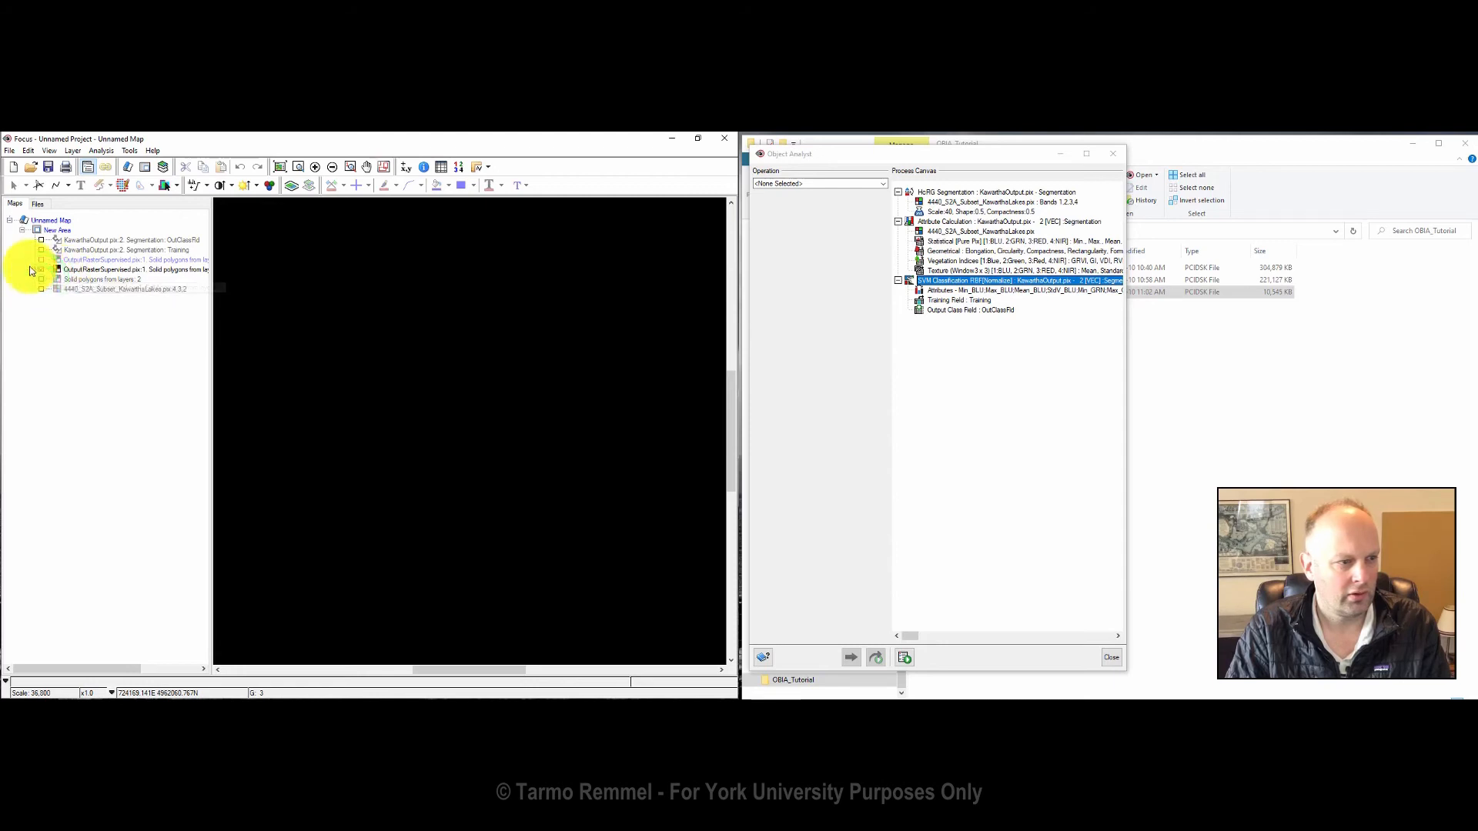
pyautogui.click(34, 270)
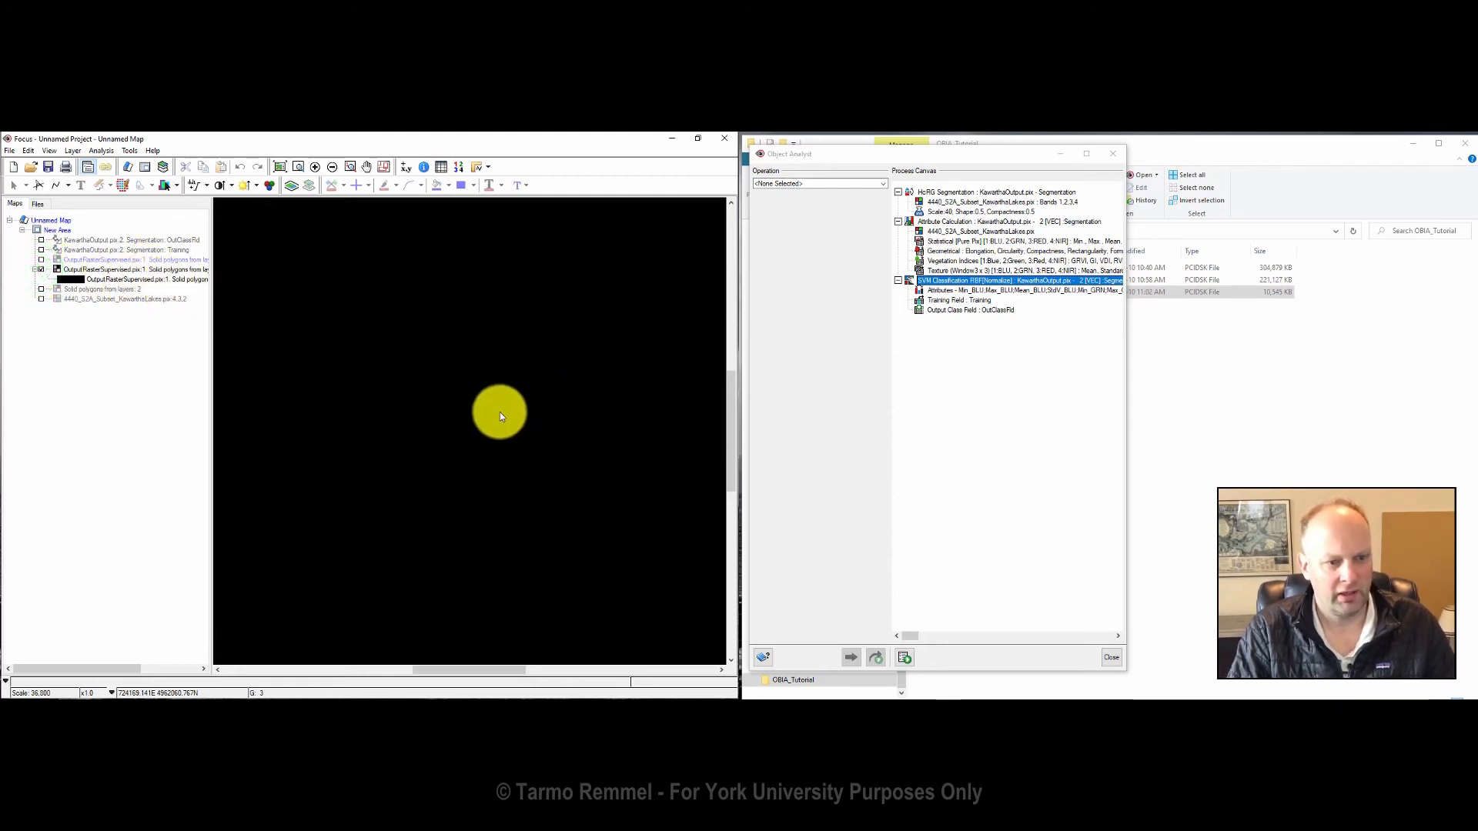
# Step: Sample pixels across the displayed OutputRasterSupervised raster to examine its class values
pyautogui.click(481, 397)
pyautogui.click(411, 363)
pyautogui.click(349, 338)
pyautogui.click(316, 322)
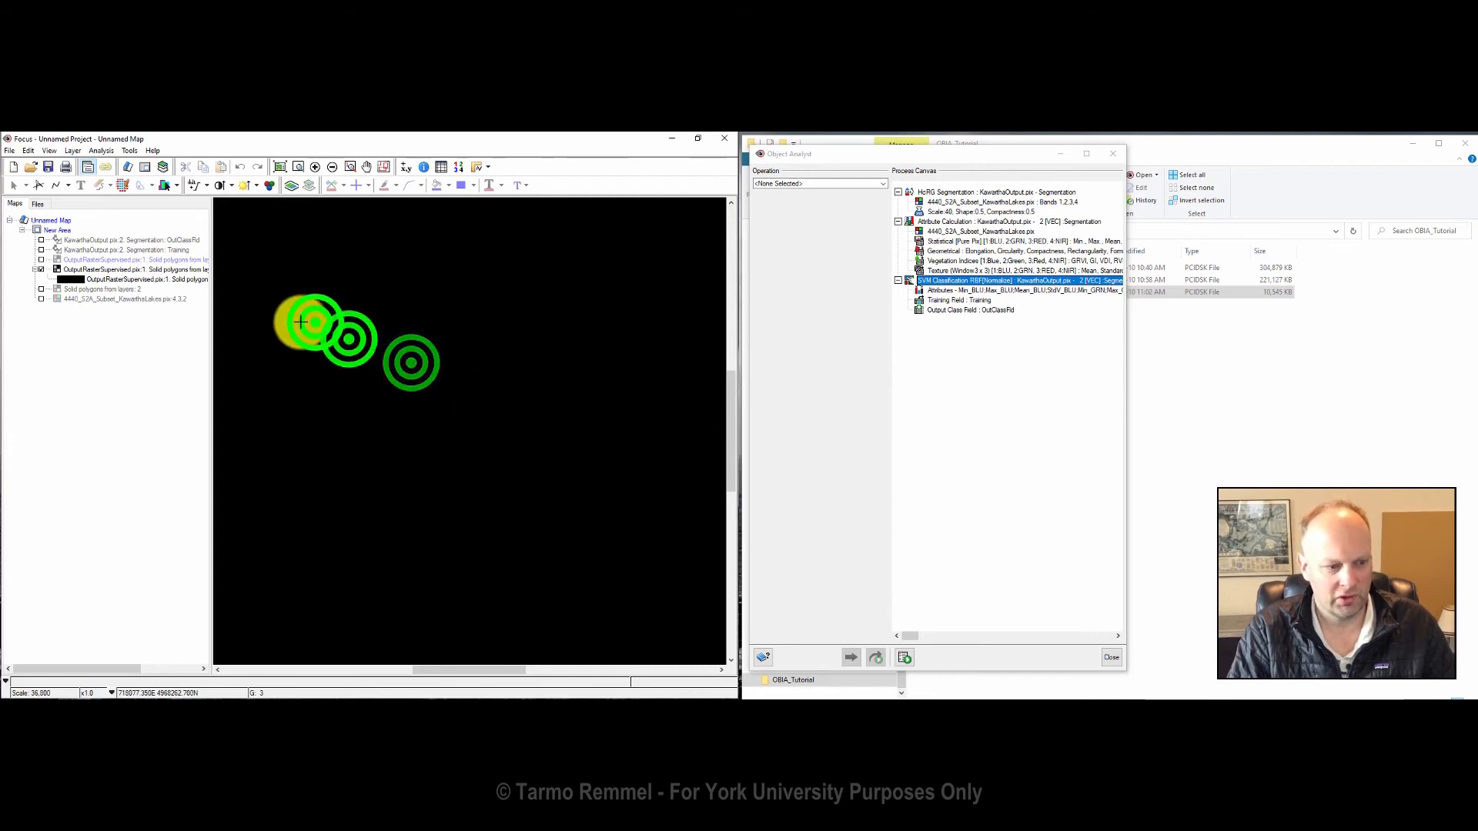
pyautogui.click(290, 430)
pyautogui.click(298, 510)
pyautogui.click(289, 537)
pyautogui.click(360, 565)
pyautogui.click(505, 606)
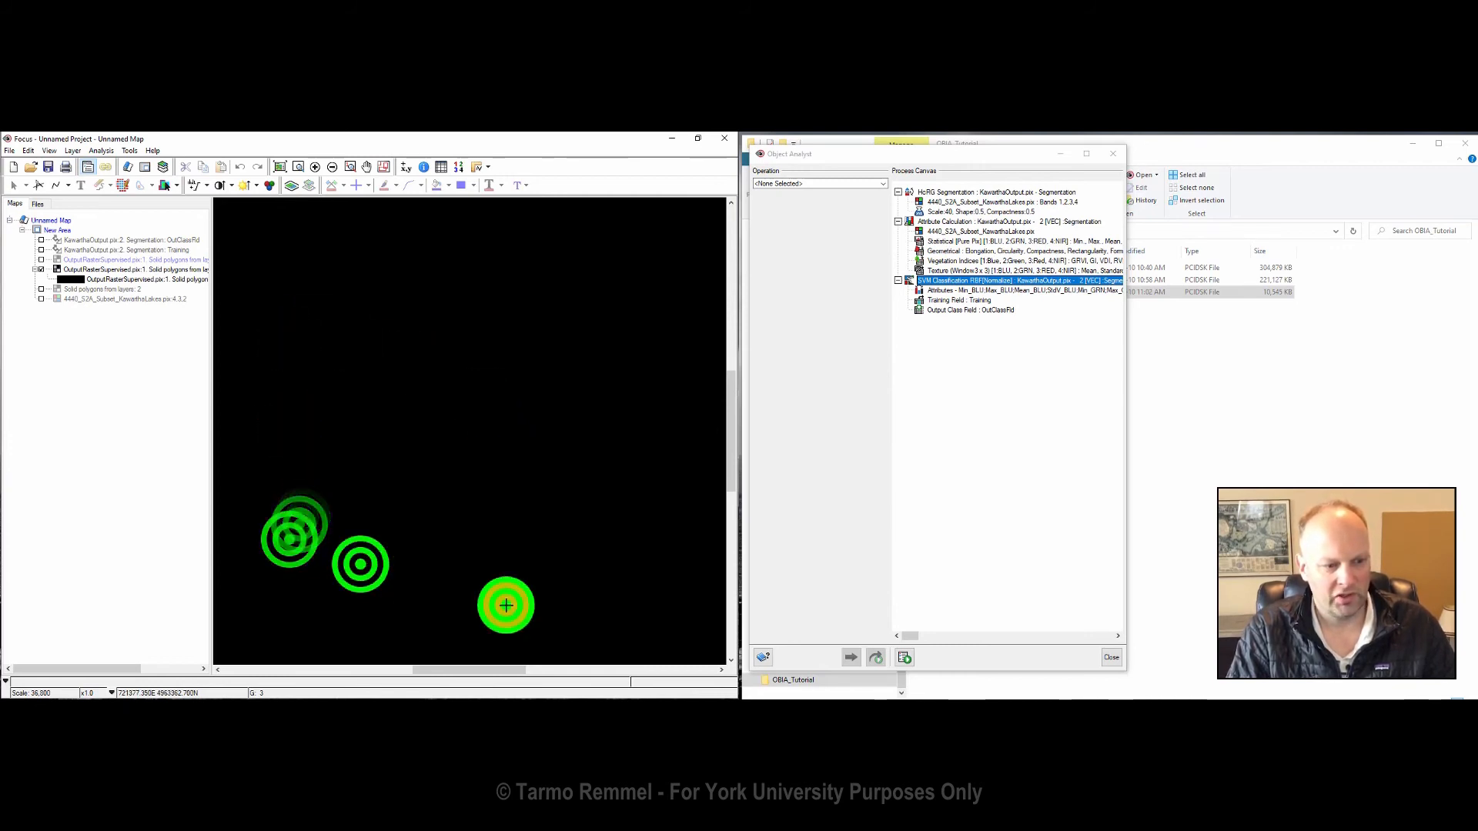
pyautogui.click(541, 547)
pyautogui.click(588, 501)
pyautogui.click(509, 439)
pyautogui.click(484, 437)
pyautogui.click(471, 461)
pyautogui.click(457, 480)
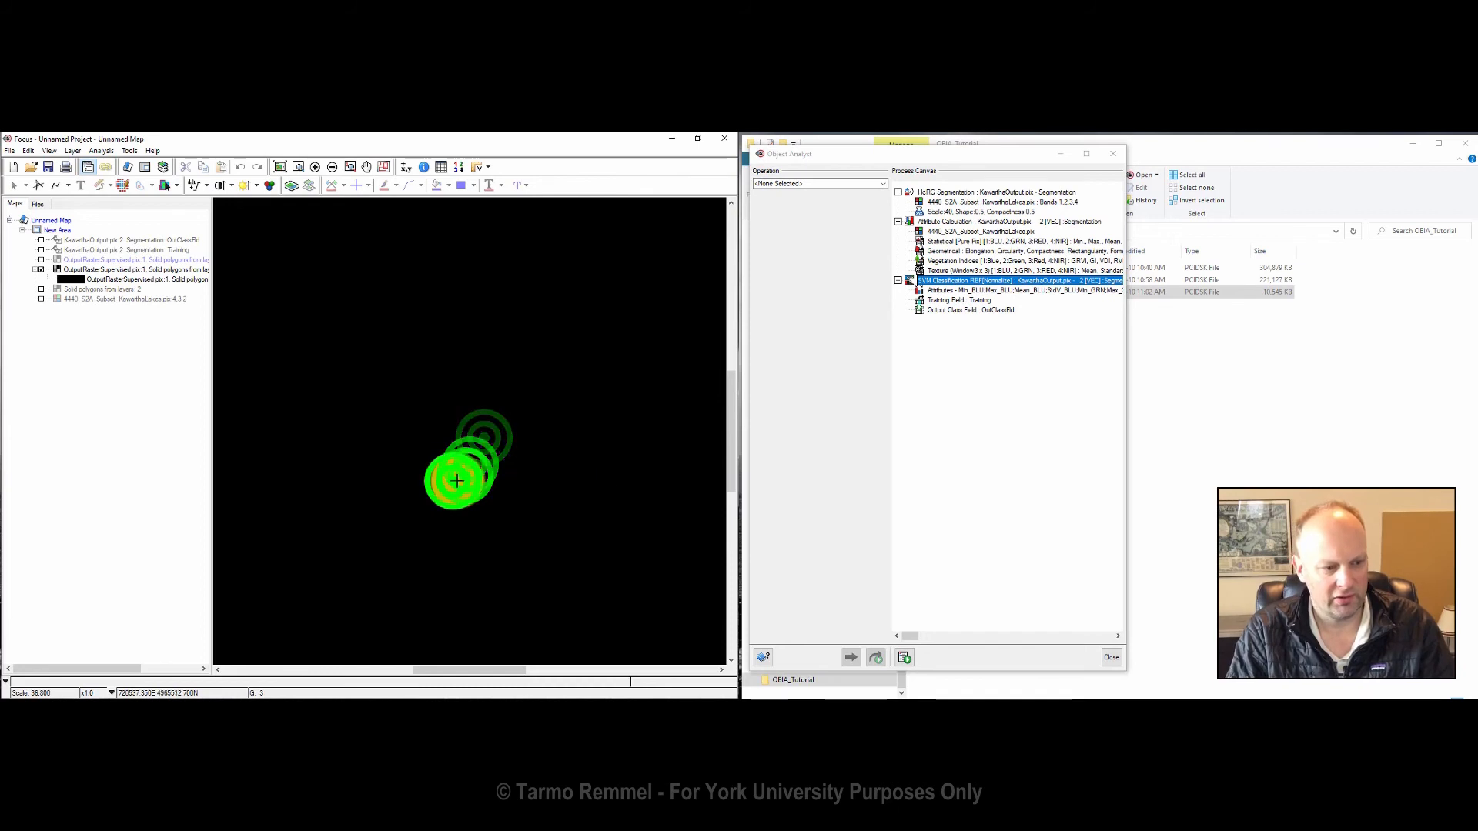
pyautogui.click(491, 480)
pyautogui.click(485, 506)
pyautogui.click(470, 507)
pyautogui.click(471, 493)
pyautogui.click(467, 478)
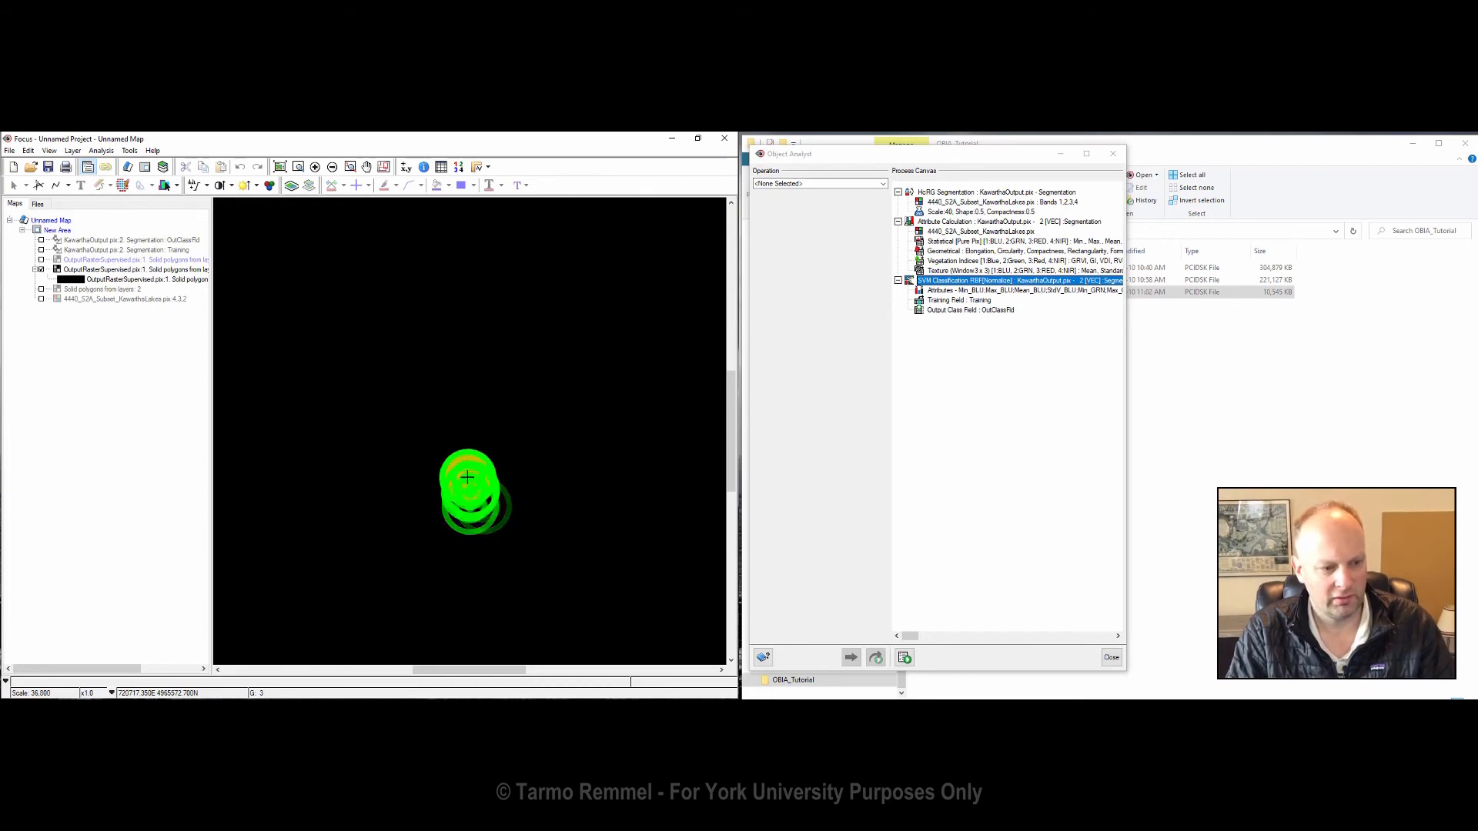
# Step: Sample more pixels toward the western and northern parts of the OutputRasterSupervised raster to check their class values
pyautogui.click(451, 474)
pyautogui.click(427, 470)
pyautogui.click(388, 466)
pyautogui.click(353, 463)
pyautogui.click(316, 457)
pyautogui.click(296, 441)
pyautogui.click(271, 433)
pyautogui.click(260, 457)
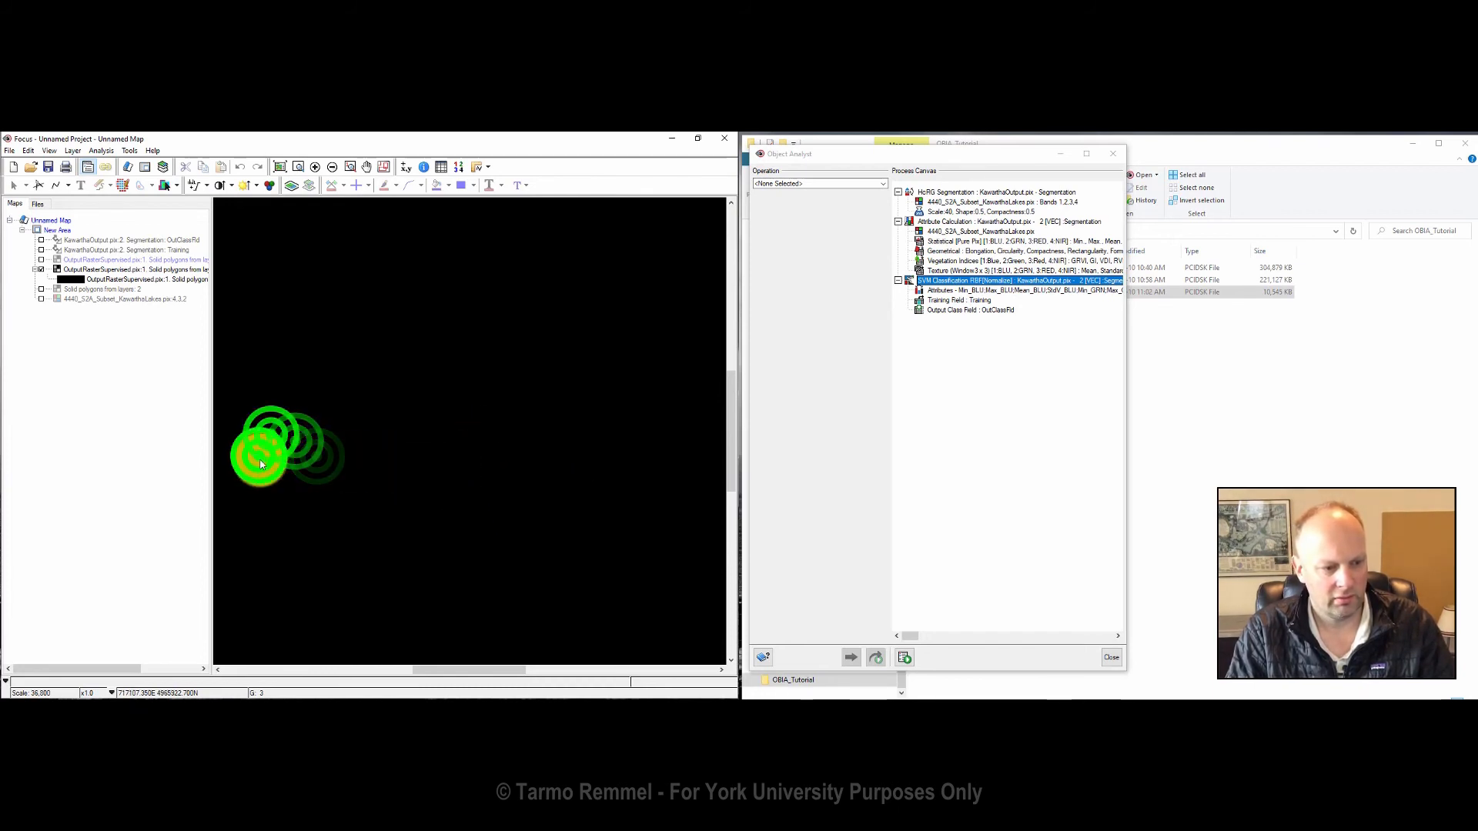
pyautogui.click(297, 505)
pyautogui.click(296, 505)
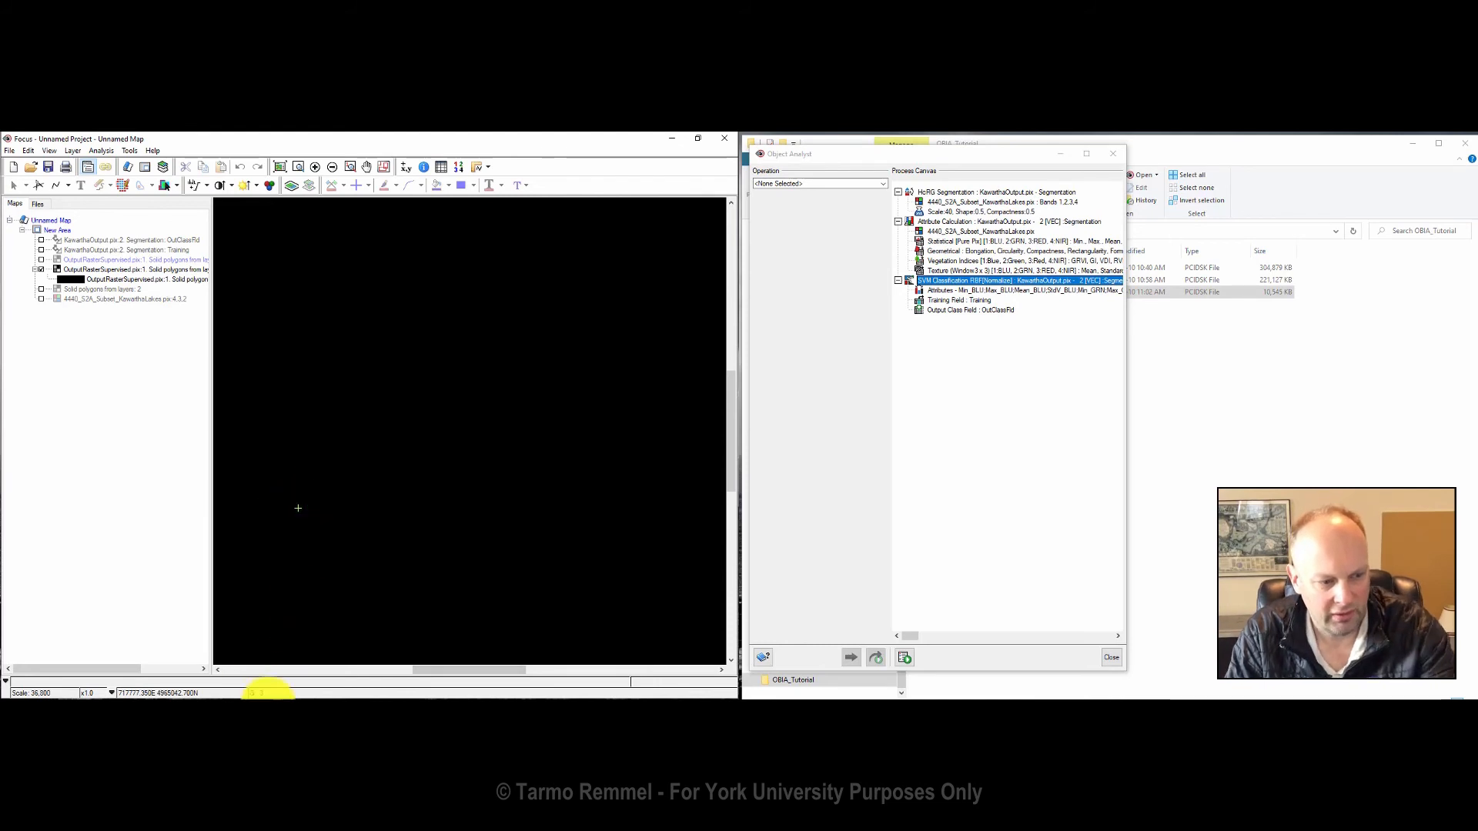
pyautogui.click(372, 403)
pyautogui.click(324, 363)
pyautogui.click(356, 320)
pyautogui.click(390, 315)
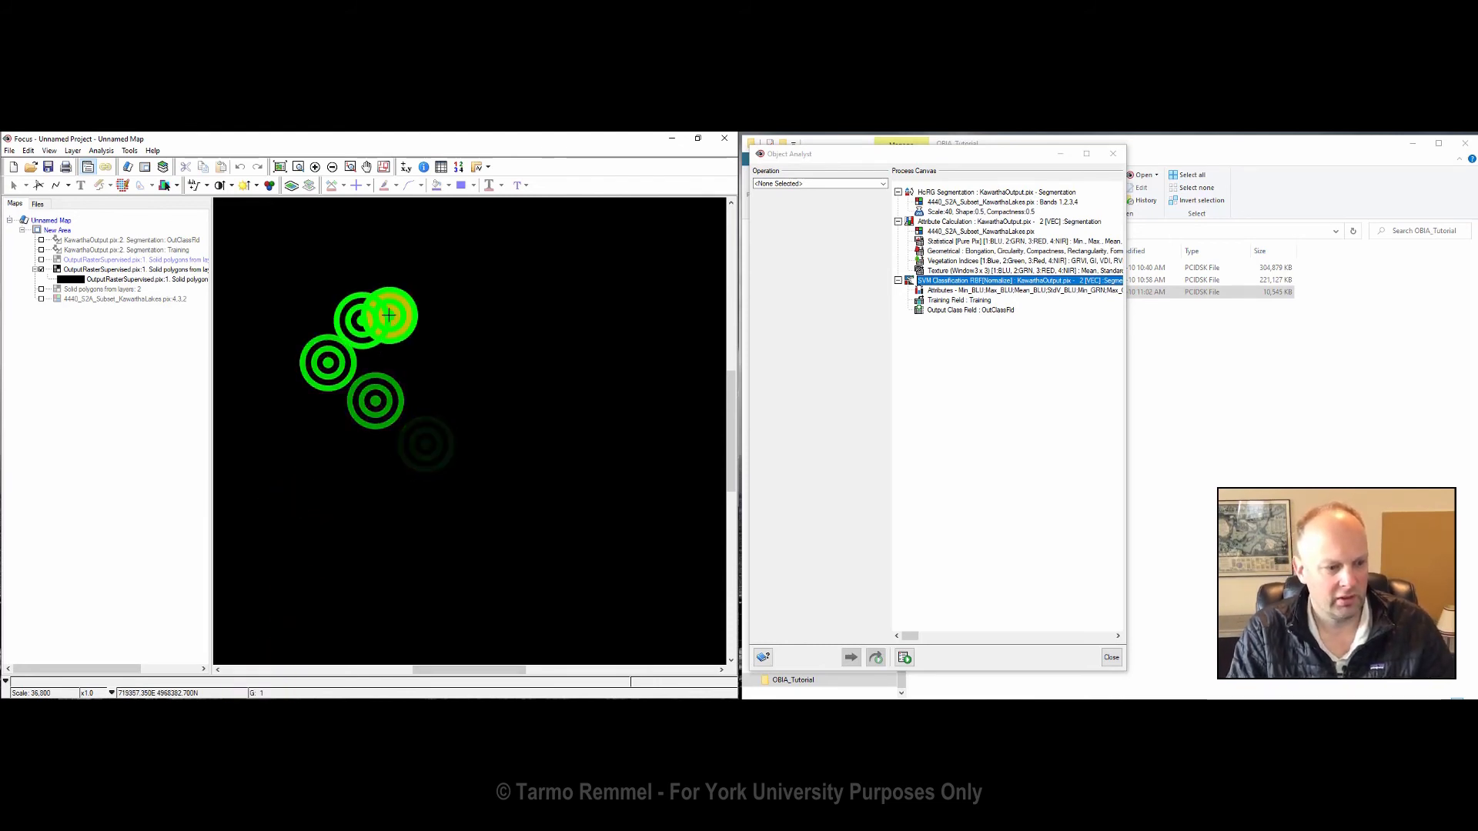
# Step: View the histogram of the visible OutputRasterSupervised layer and examine how its pixels are distributed among the class values
pyautogui.rightClick(85, 269)
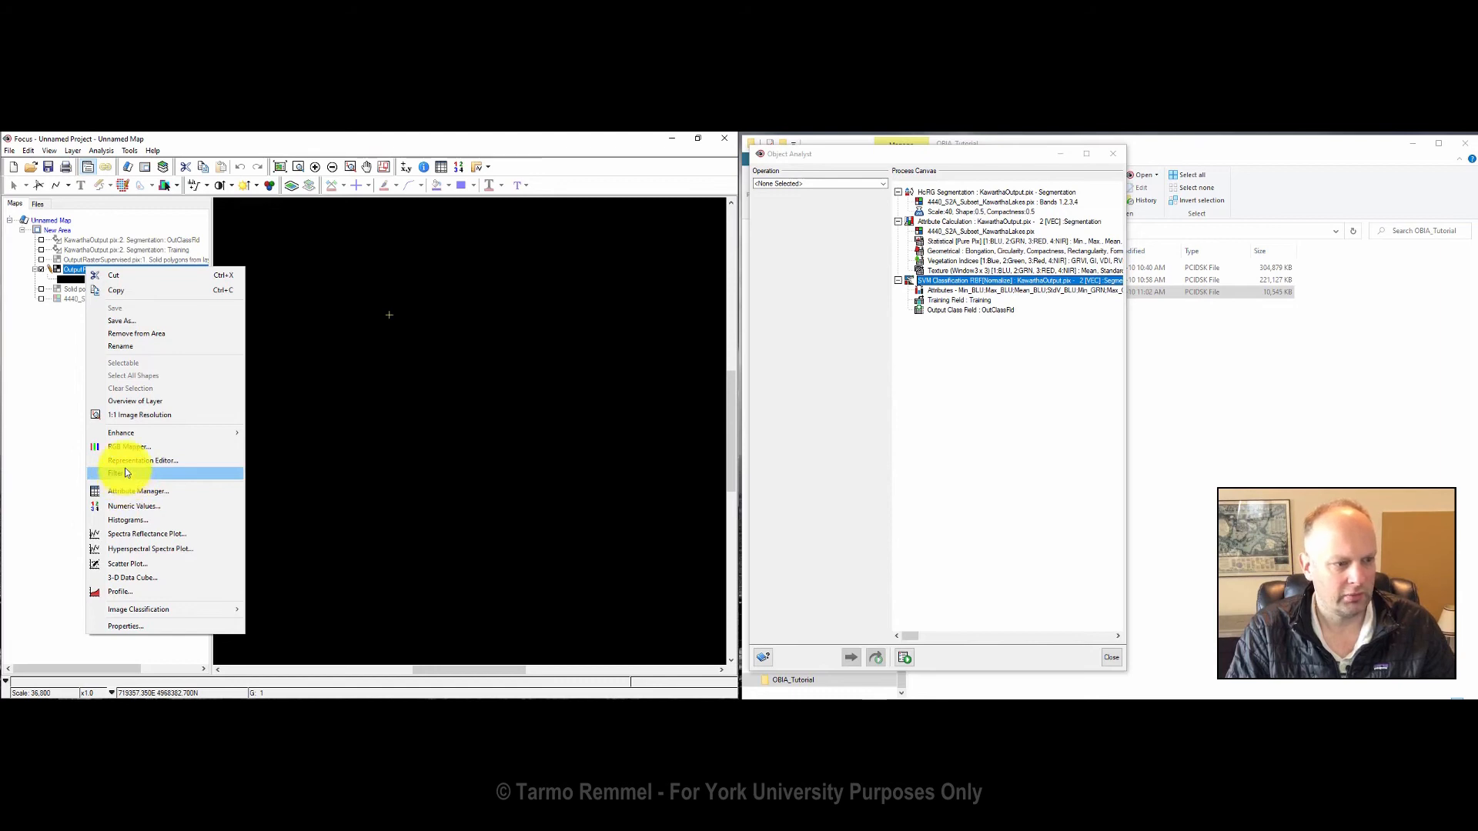
pyautogui.click(141, 521)
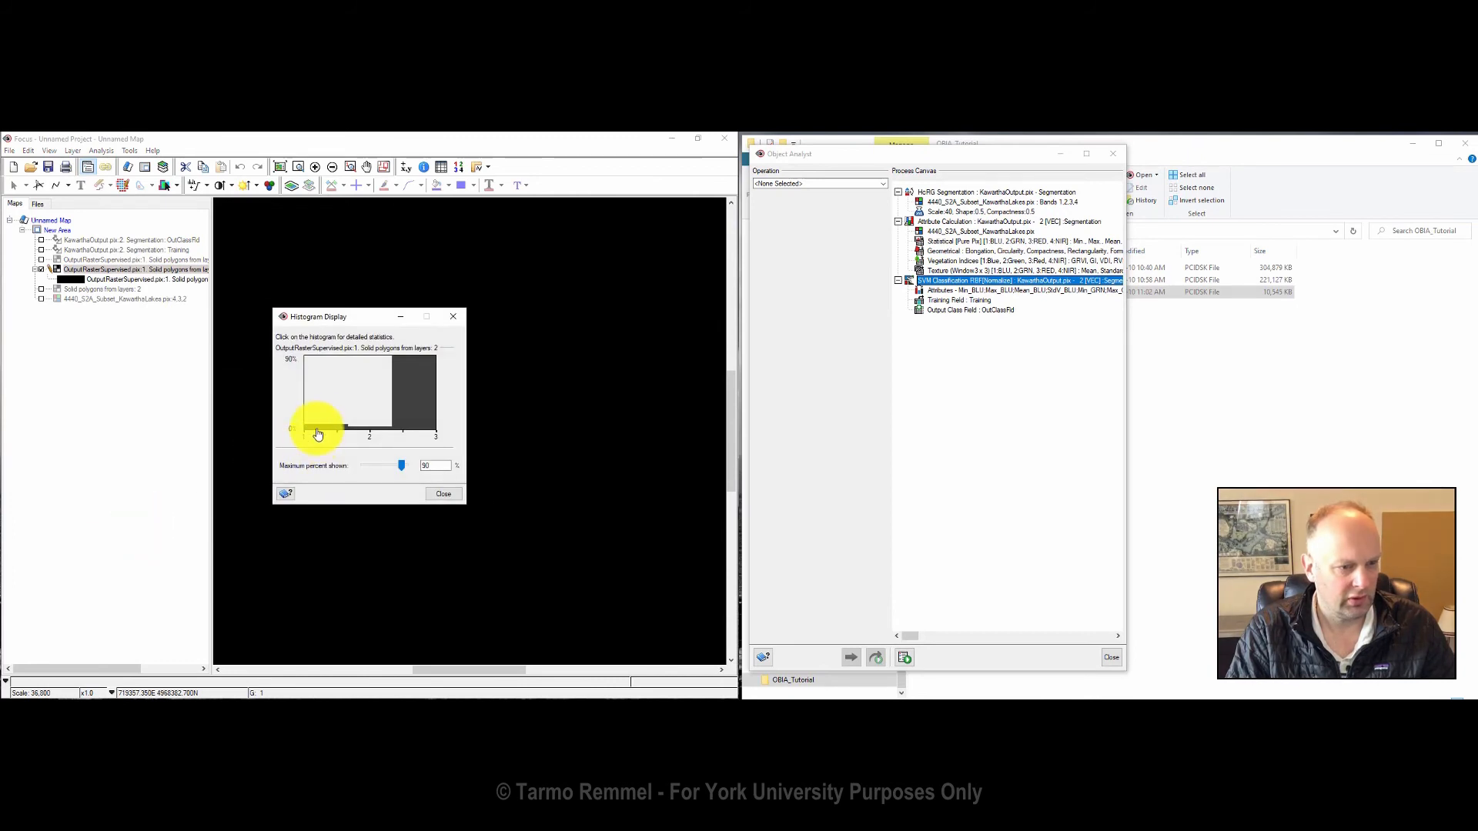
pyautogui.click(318, 429)
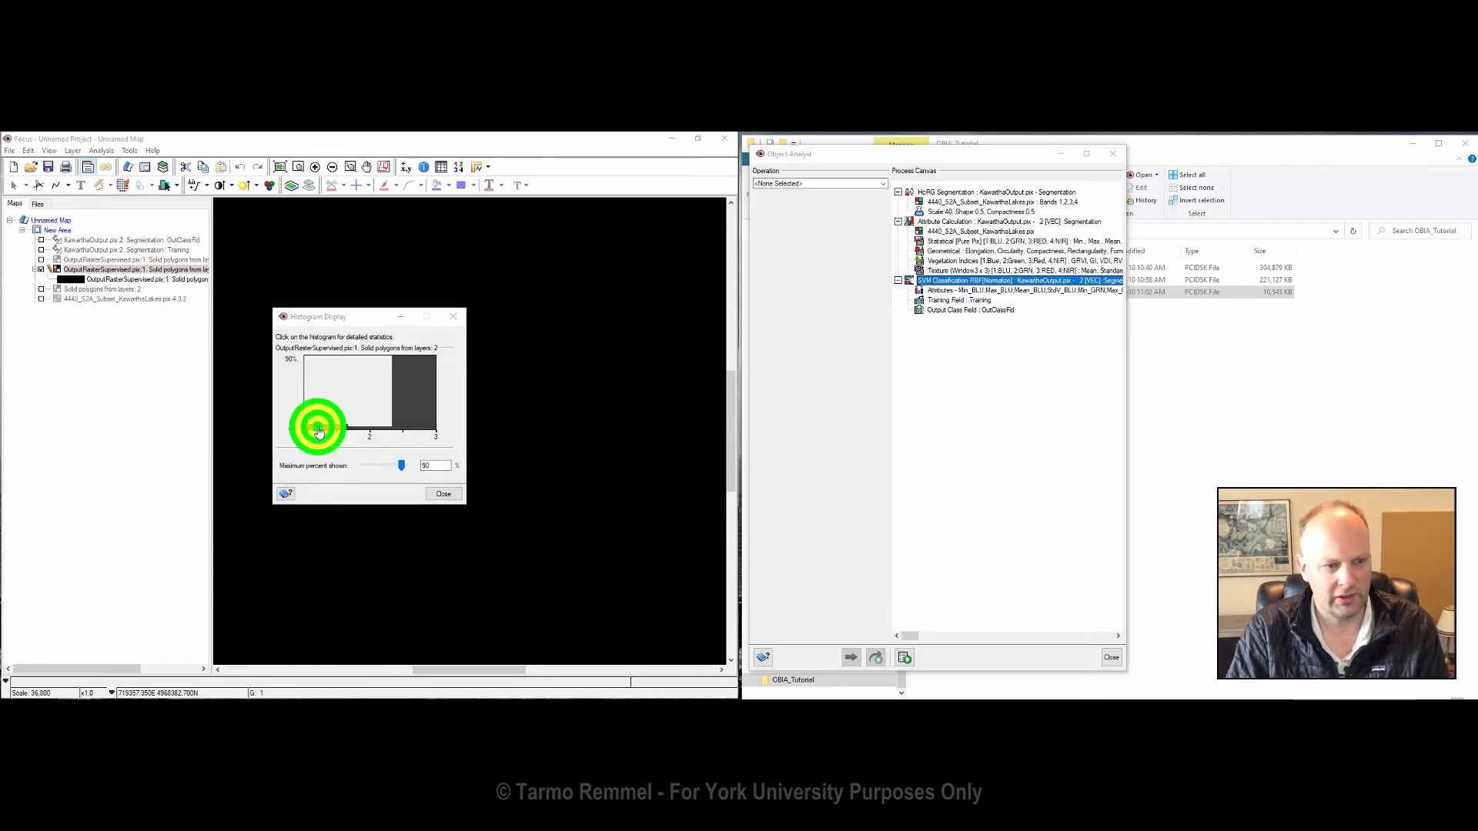
pyautogui.click(520, 223)
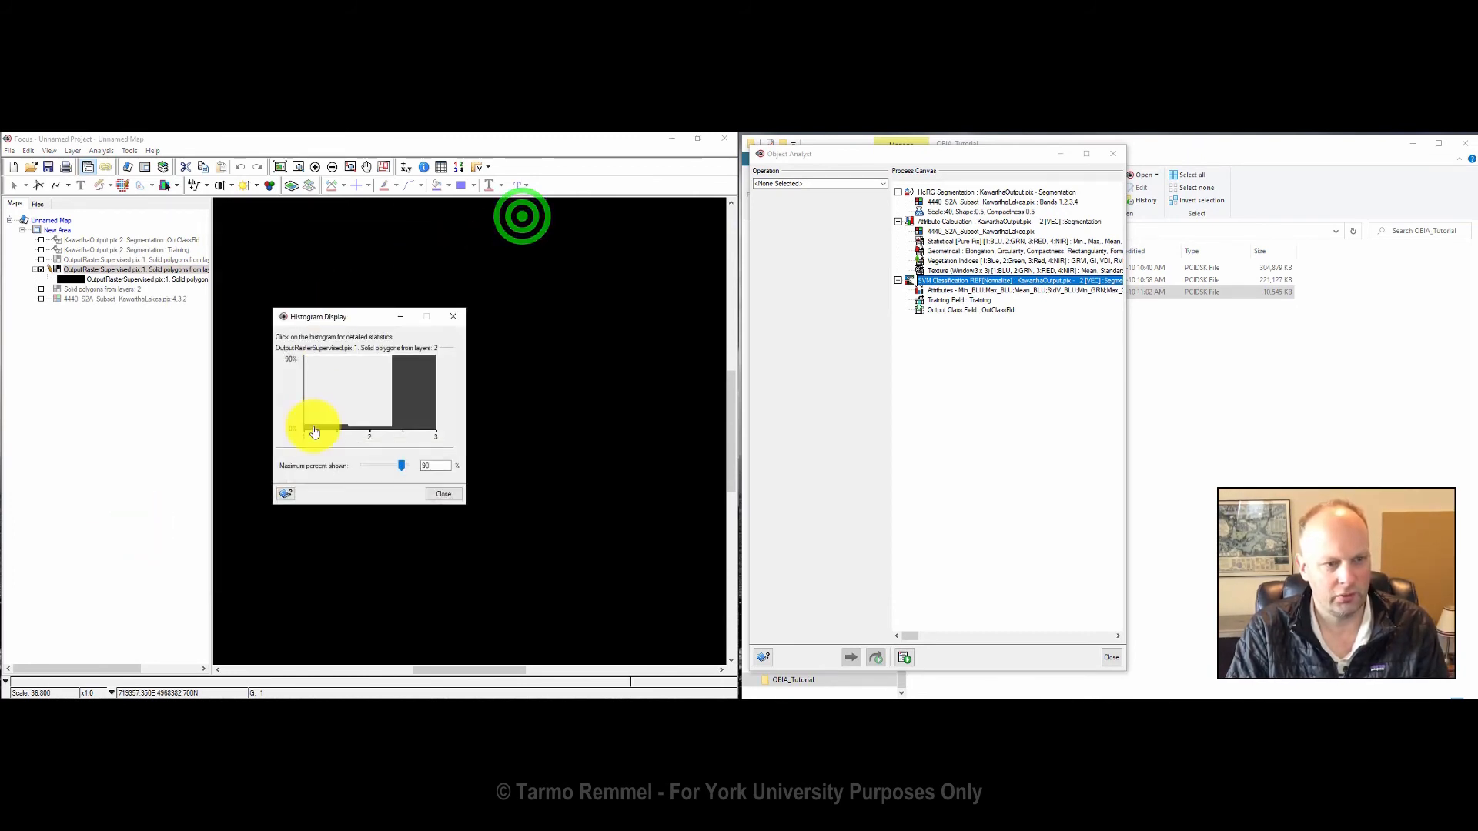
# Step: Hide the visible grayscale OutputRasterSupervised layer and add the file's raster channel to the map as a pseudocolor layer
pyautogui.click(40, 269)
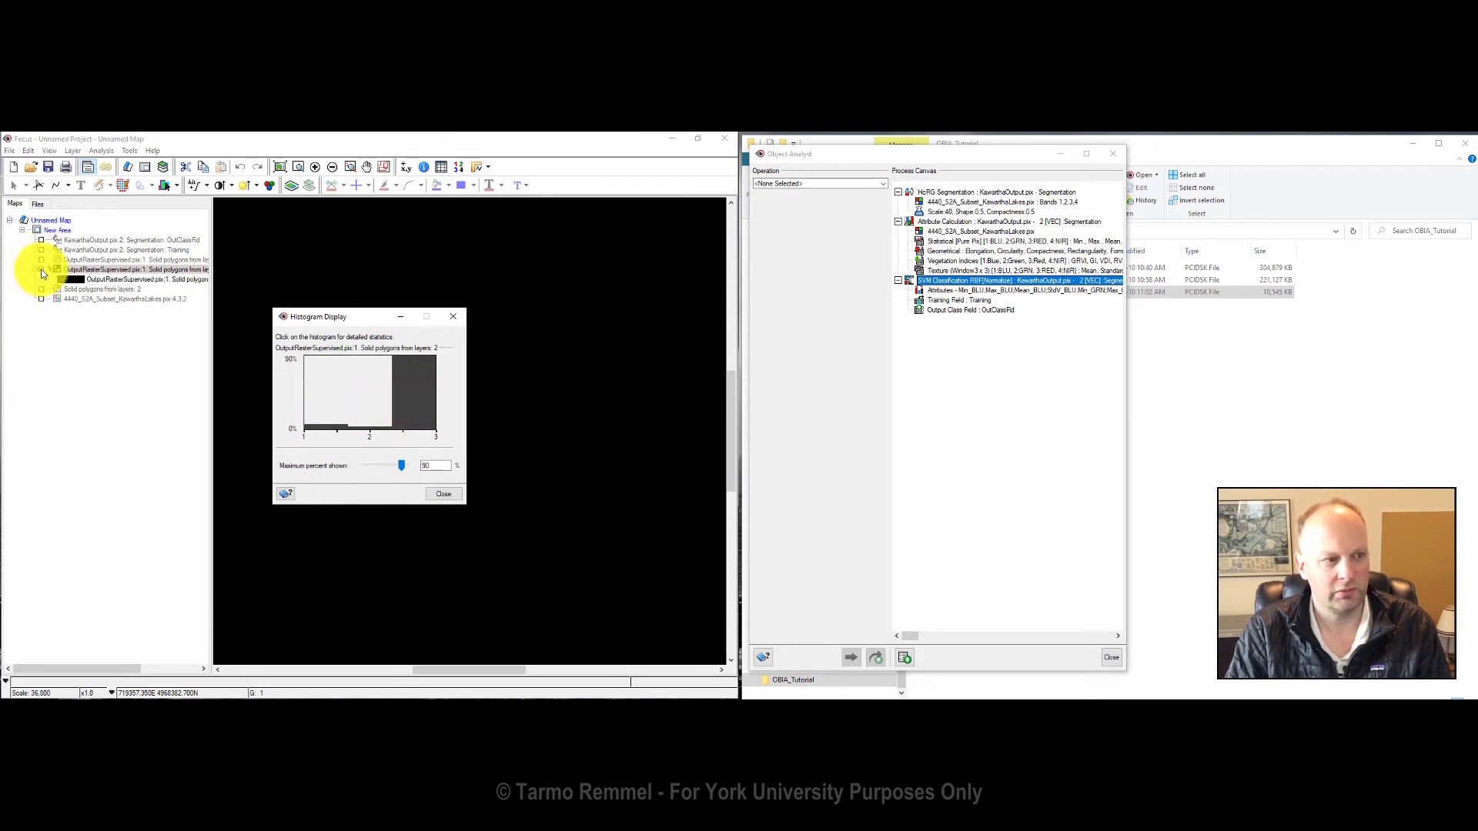
pyautogui.click(40, 269)
pyautogui.click(36, 203)
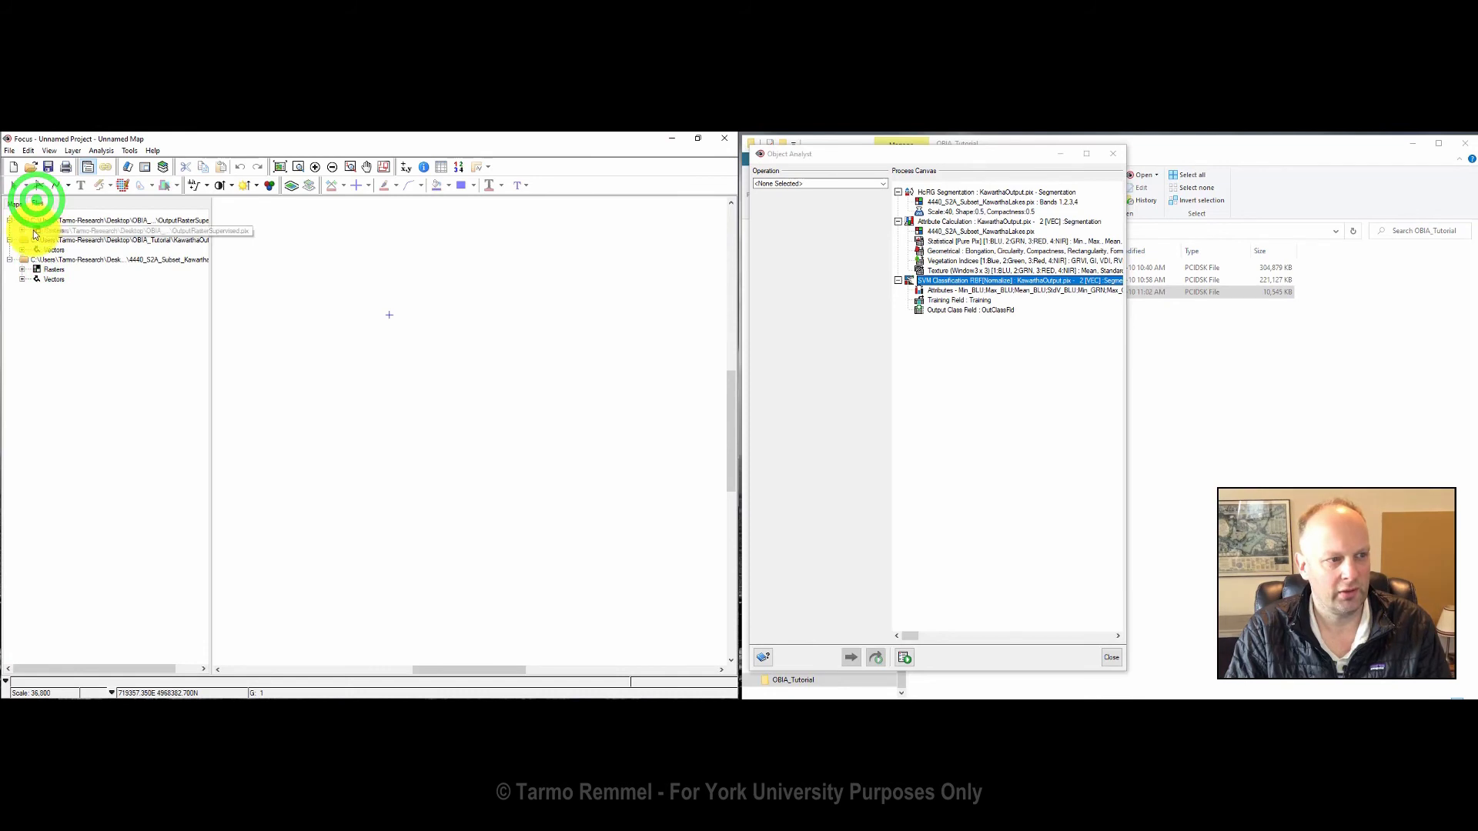
pyautogui.click(22, 229)
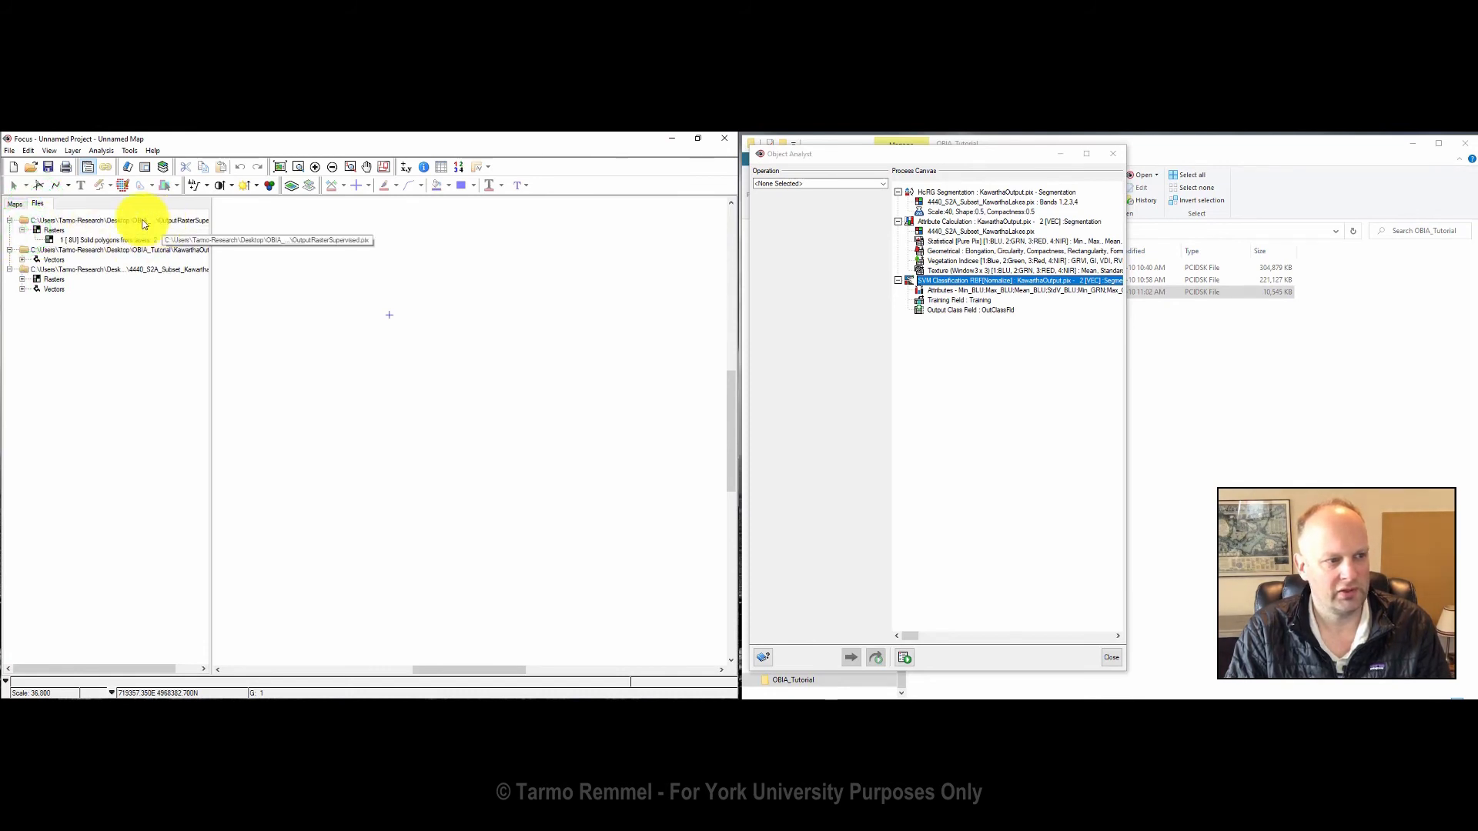
pyautogui.rightClick(108, 241)
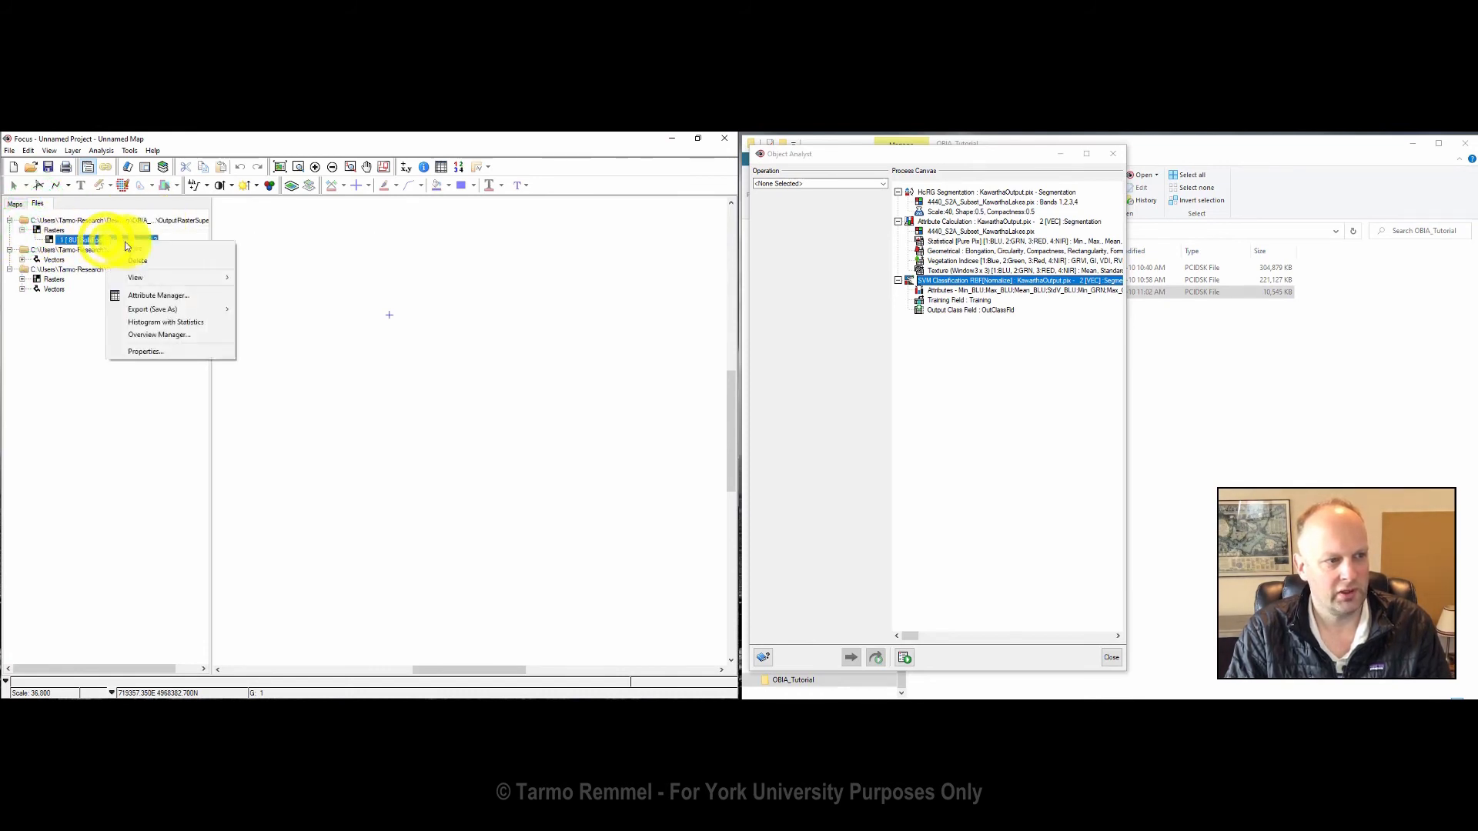
pyautogui.moveTo(152, 280)
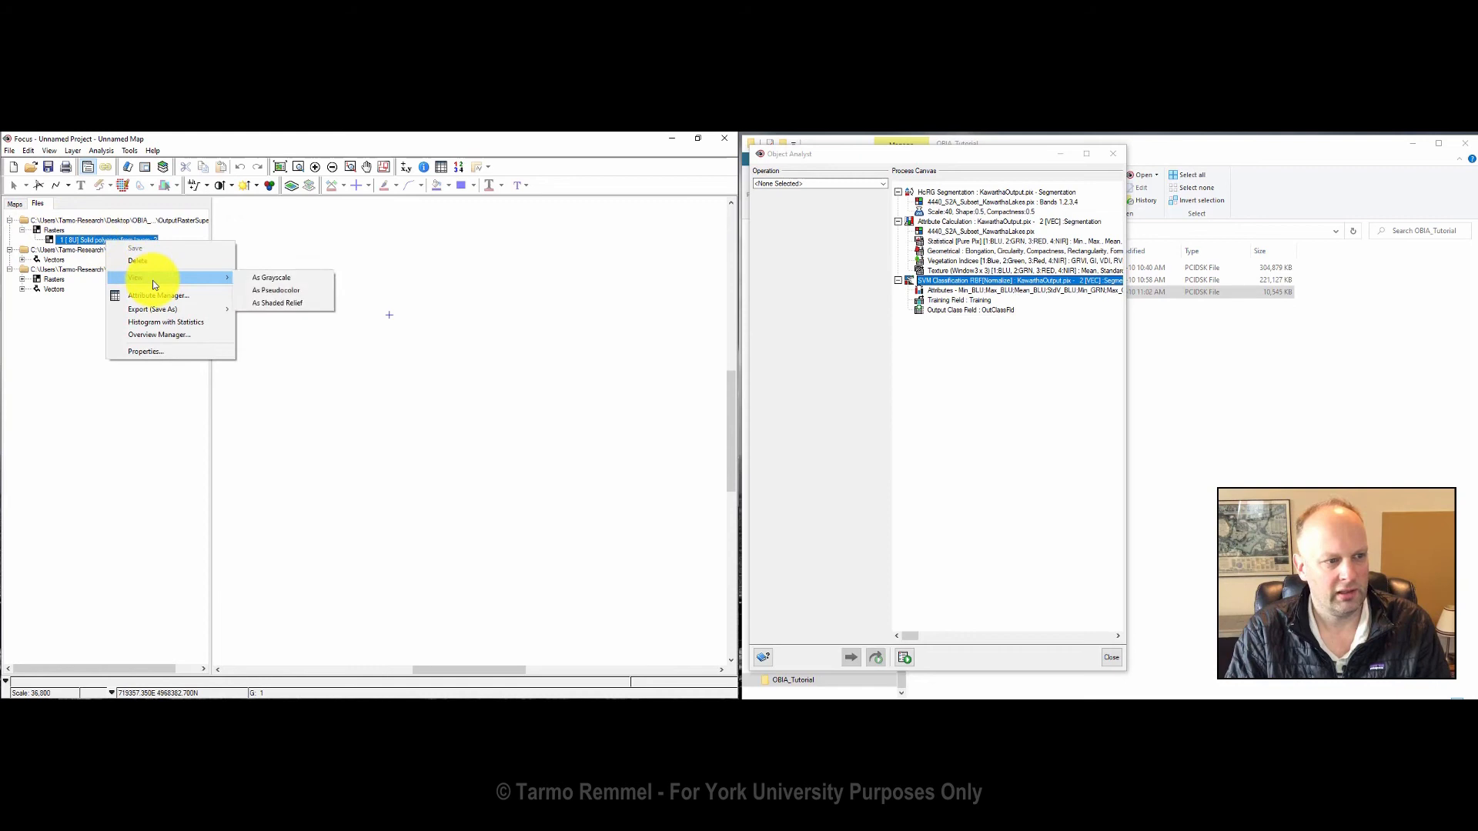
pyautogui.click(307, 288)
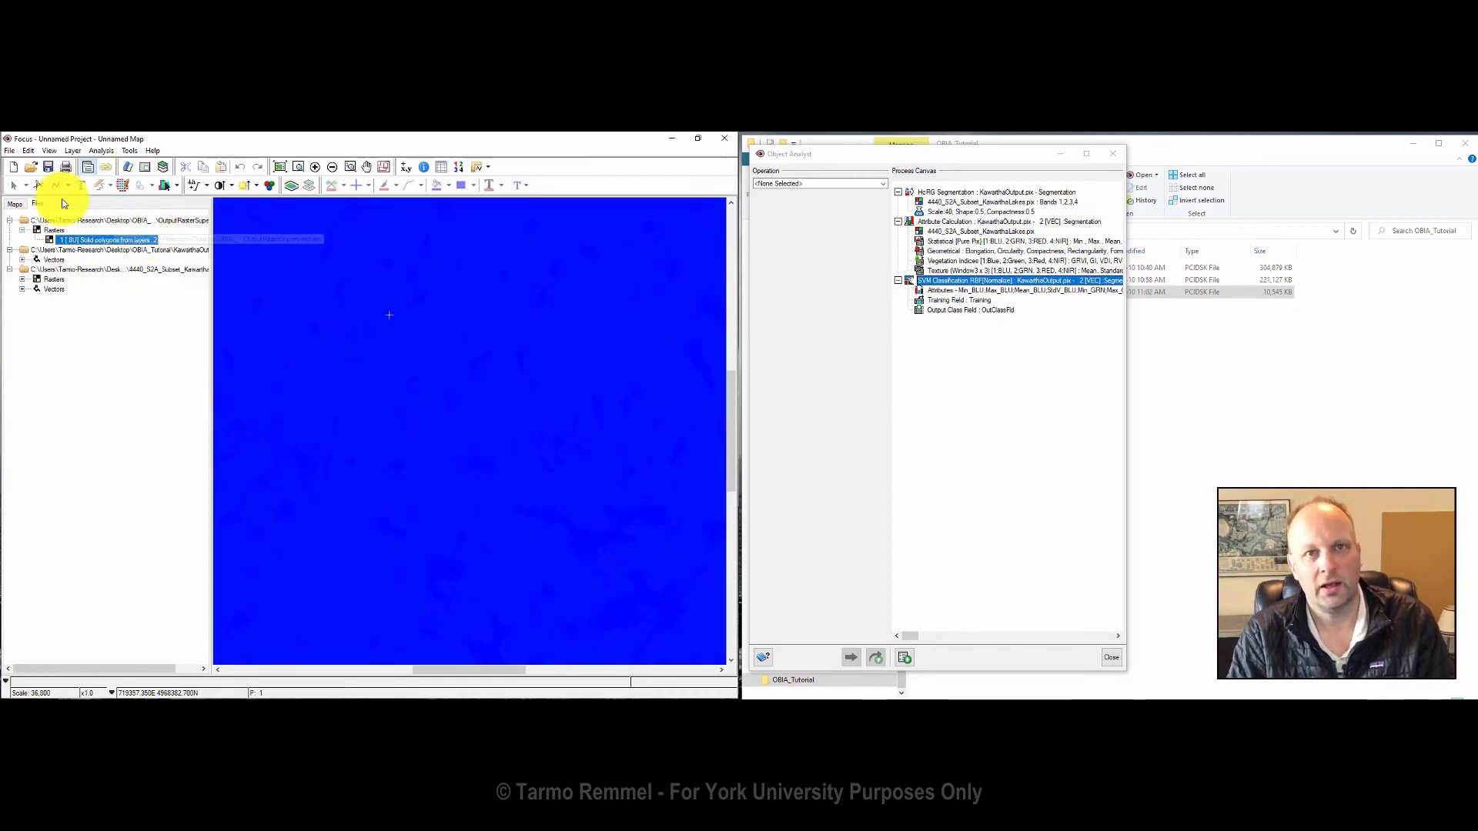
# Step: Expand the class legend of the pseudocolor OutputRasterSupervised layer and set the colour of class 1 to cyan
pyautogui.click(20, 203)
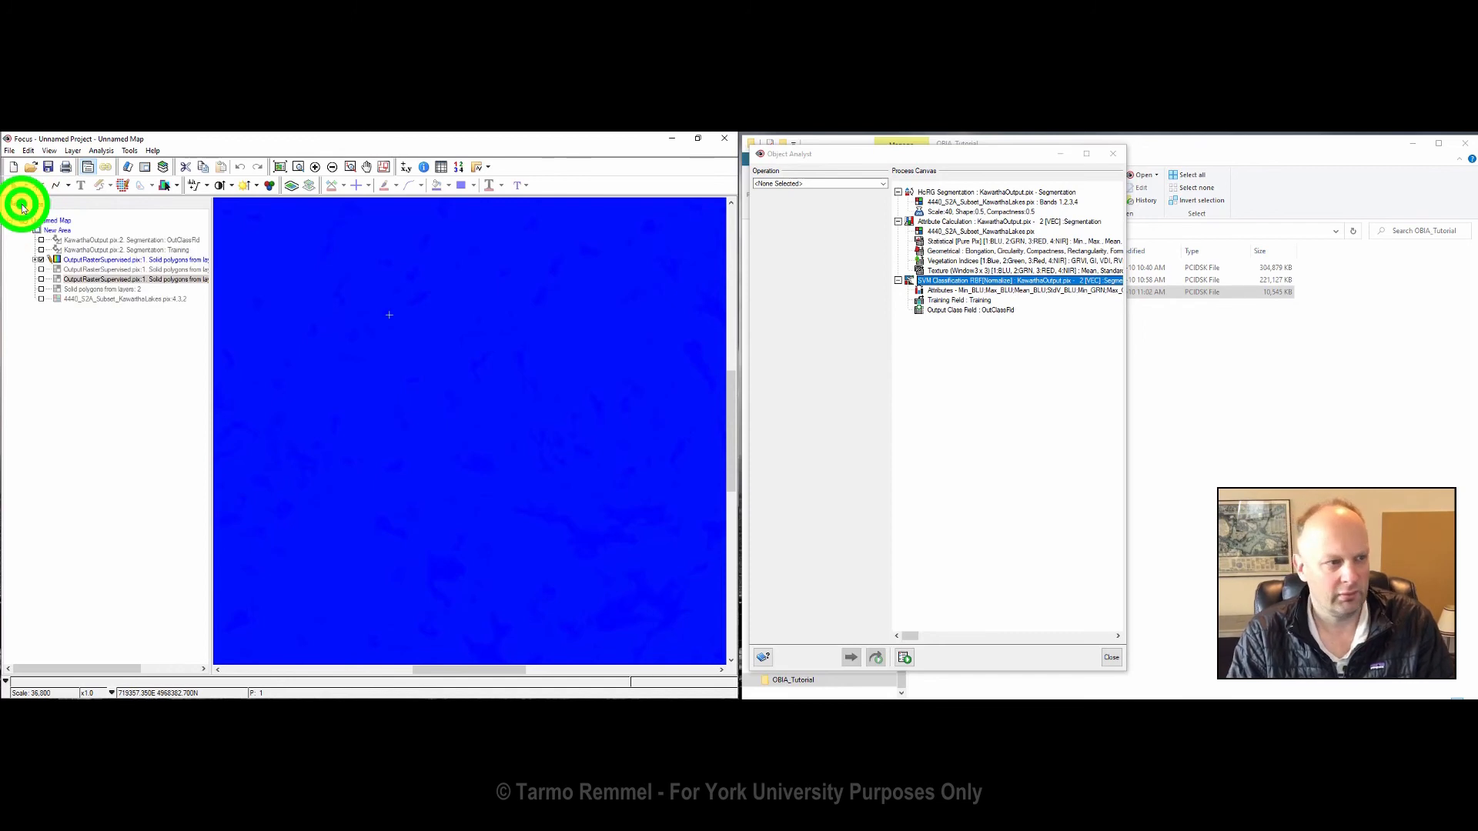
pyautogui.click(35, 260)
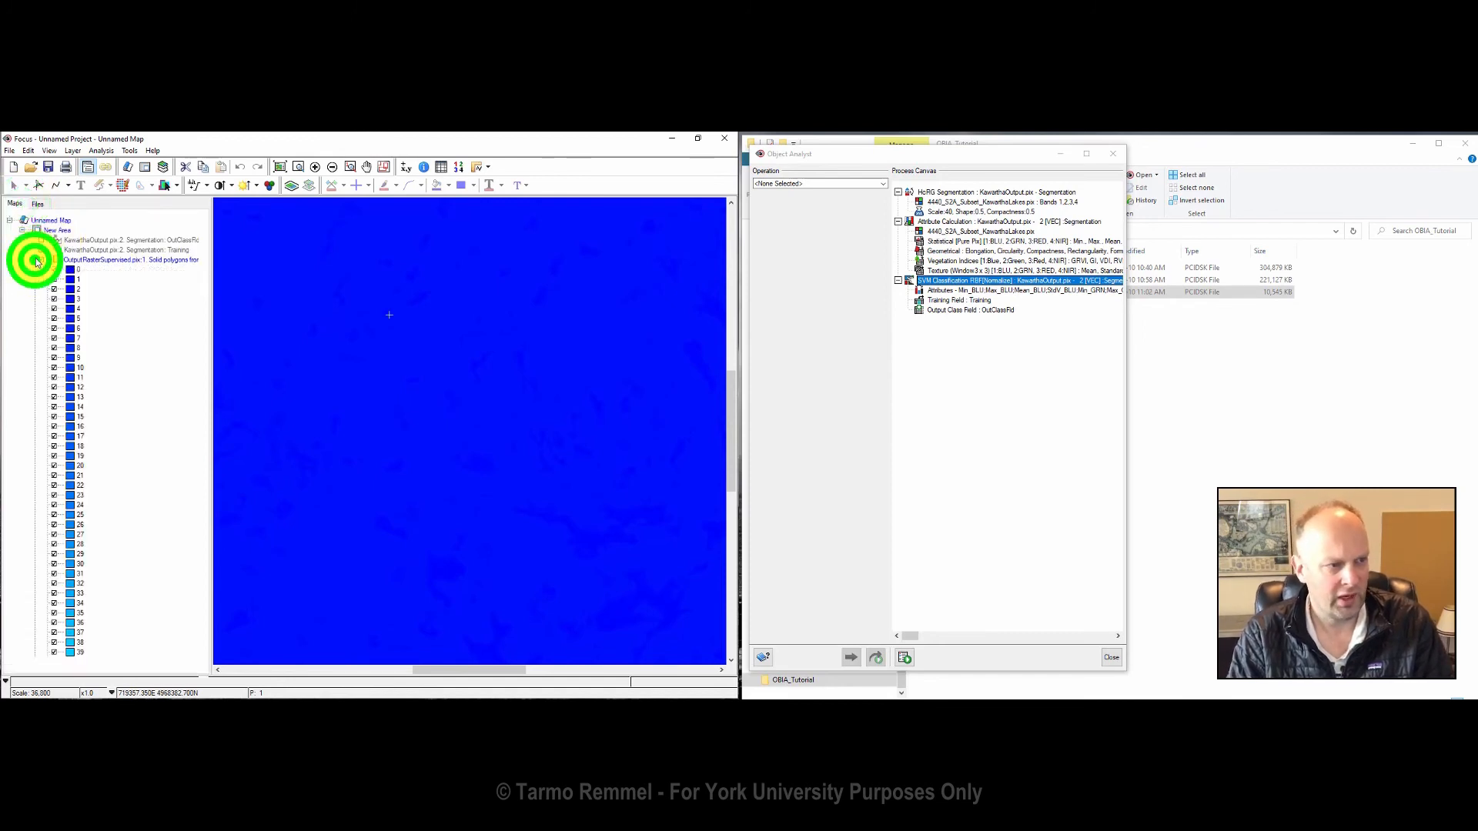
pyautogui.doubleClick(70, 284)
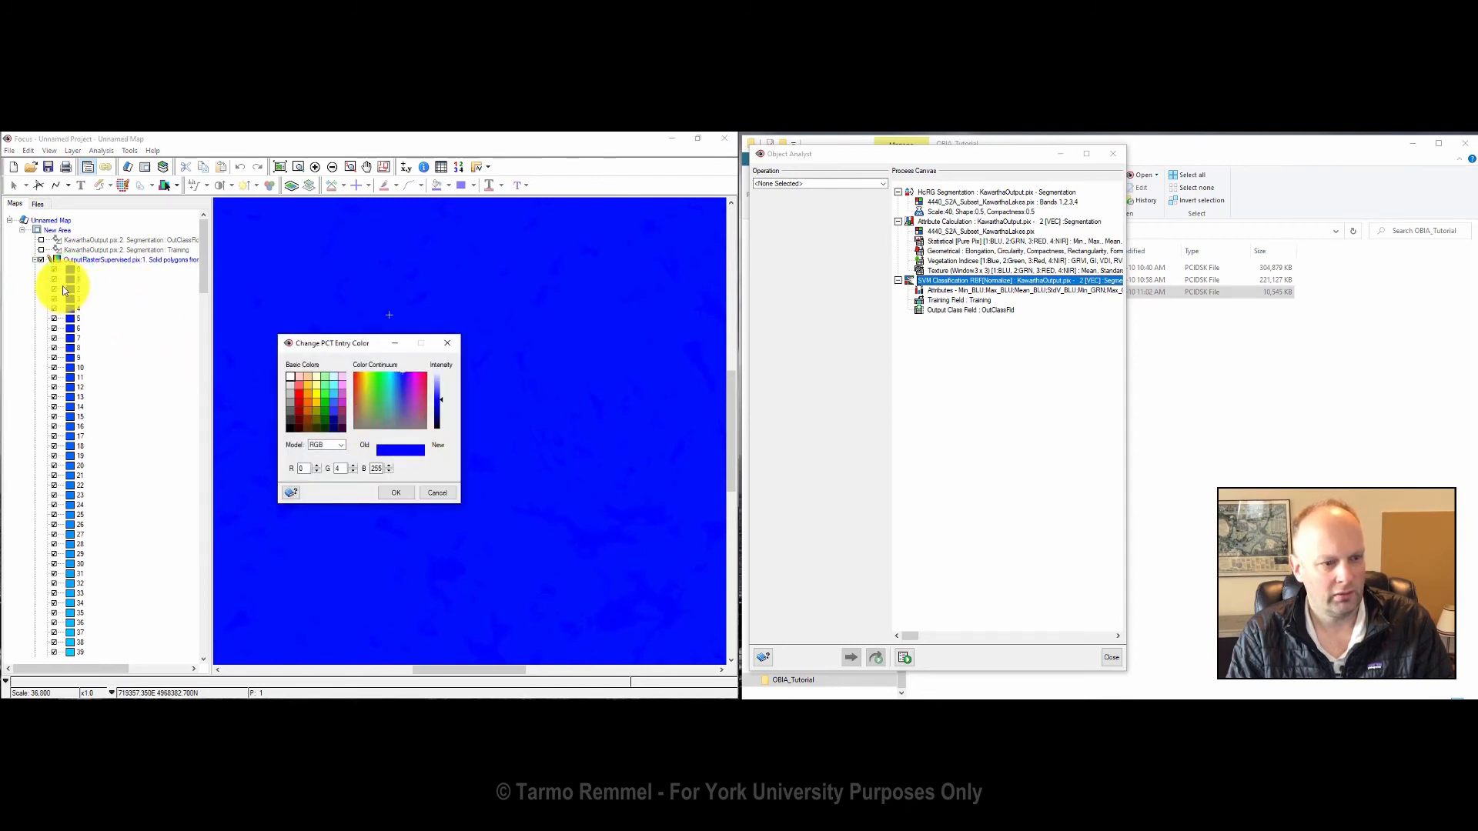
pyautogui.doubleClick(73, 290)
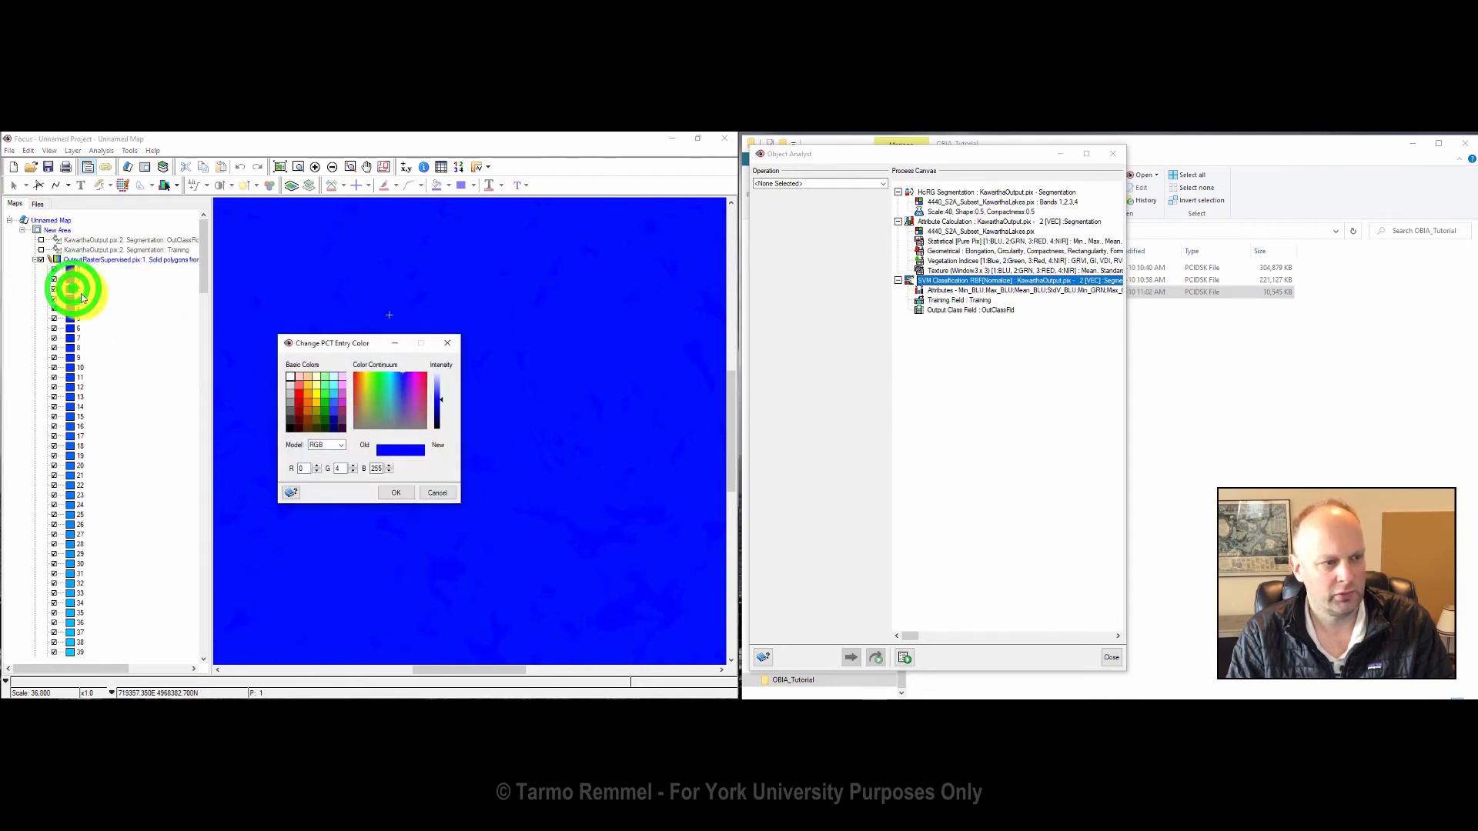
pyautogui.click(390, 379)
pyautogui.click(394, 491)
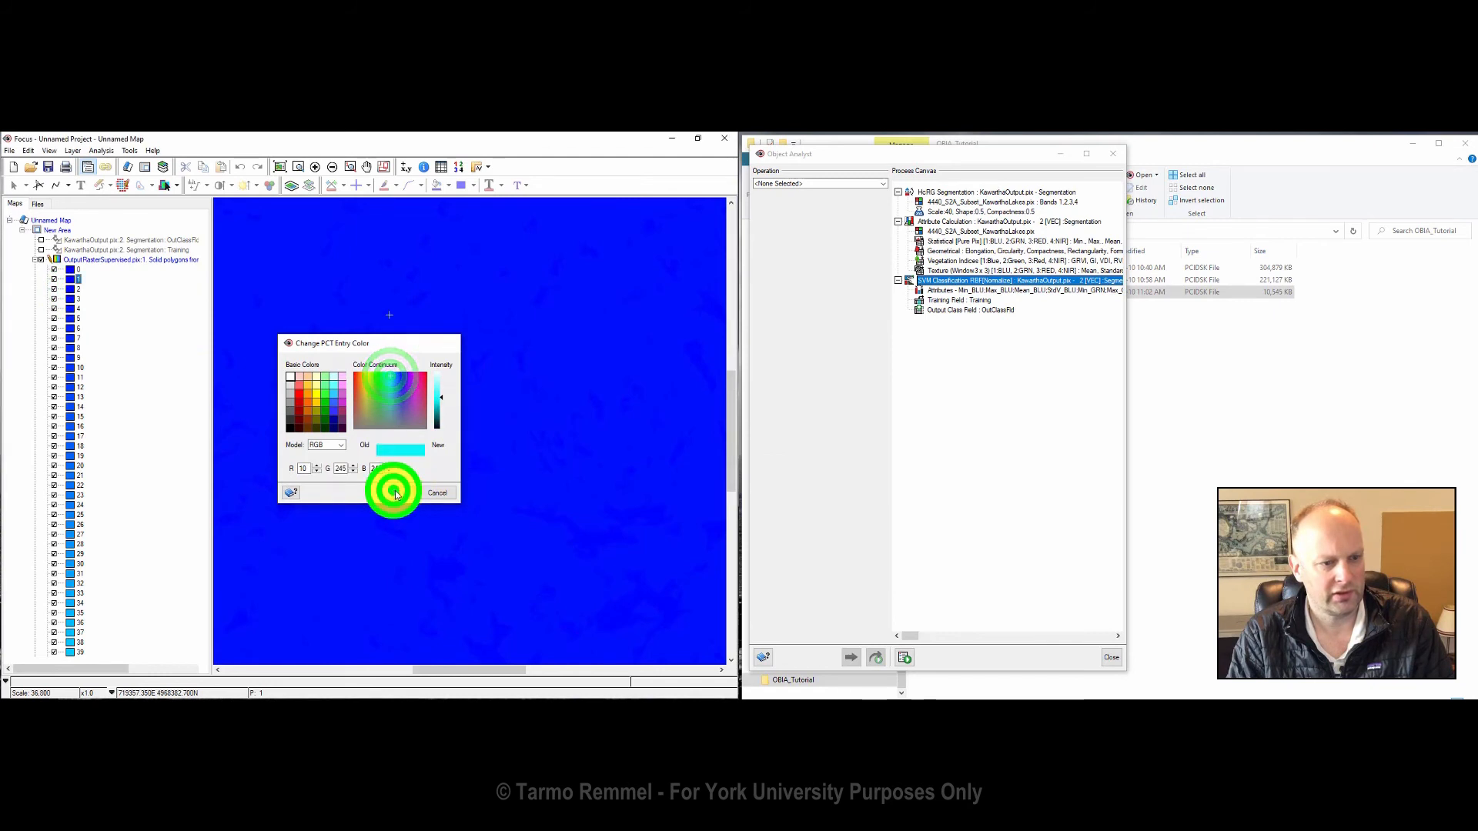
# Step: Set the colour of class 2 to light green and class 3 to orange in the pseudocolor layer
pyautogui.doubleClick(68, 290)
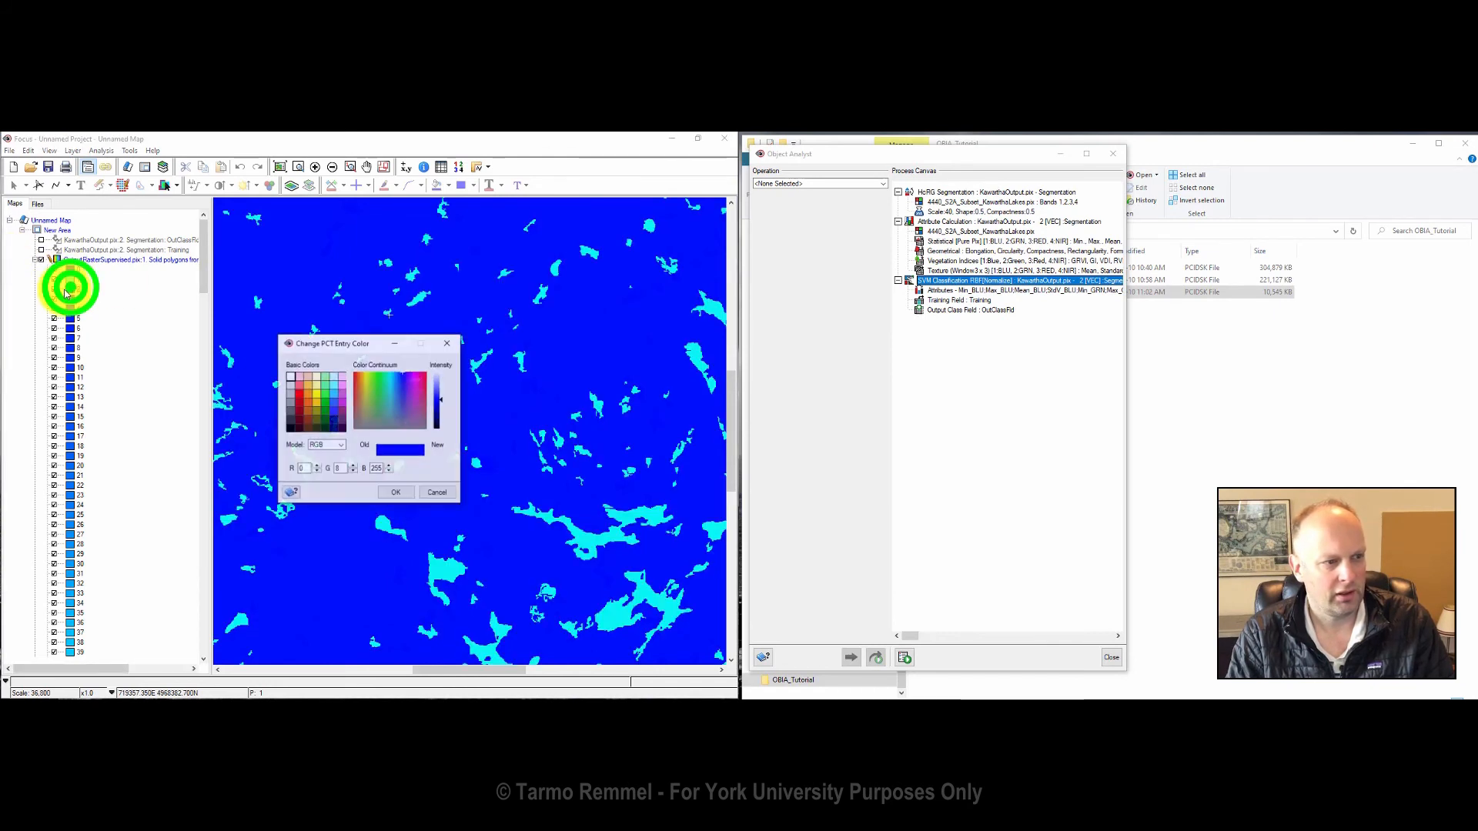
pyautogui.click(325, 387)
pyautogui.click(392, 491)
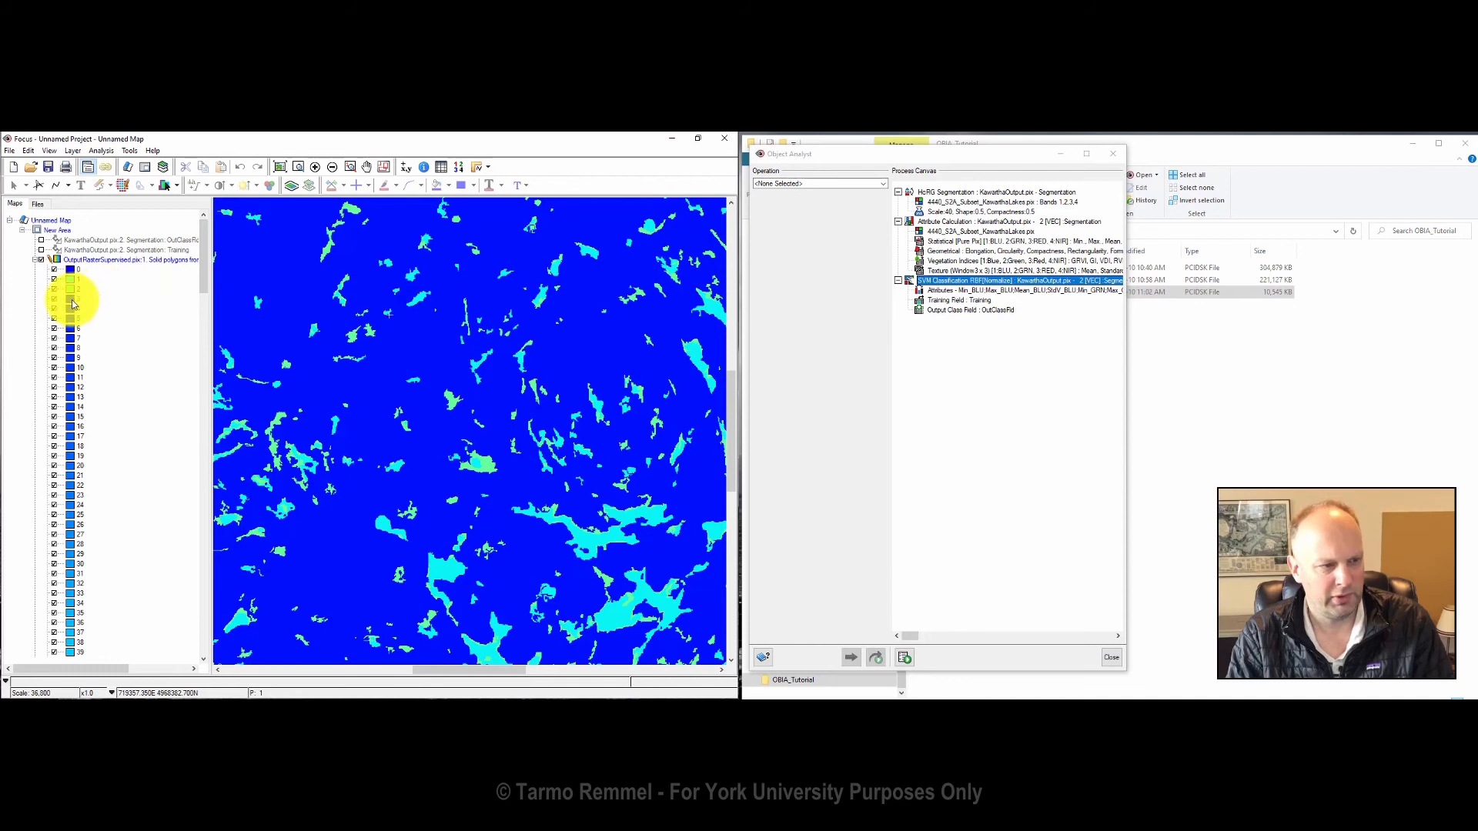
pyautogui.doubleClick(71, 303)
pyautogui.click(316, 400)
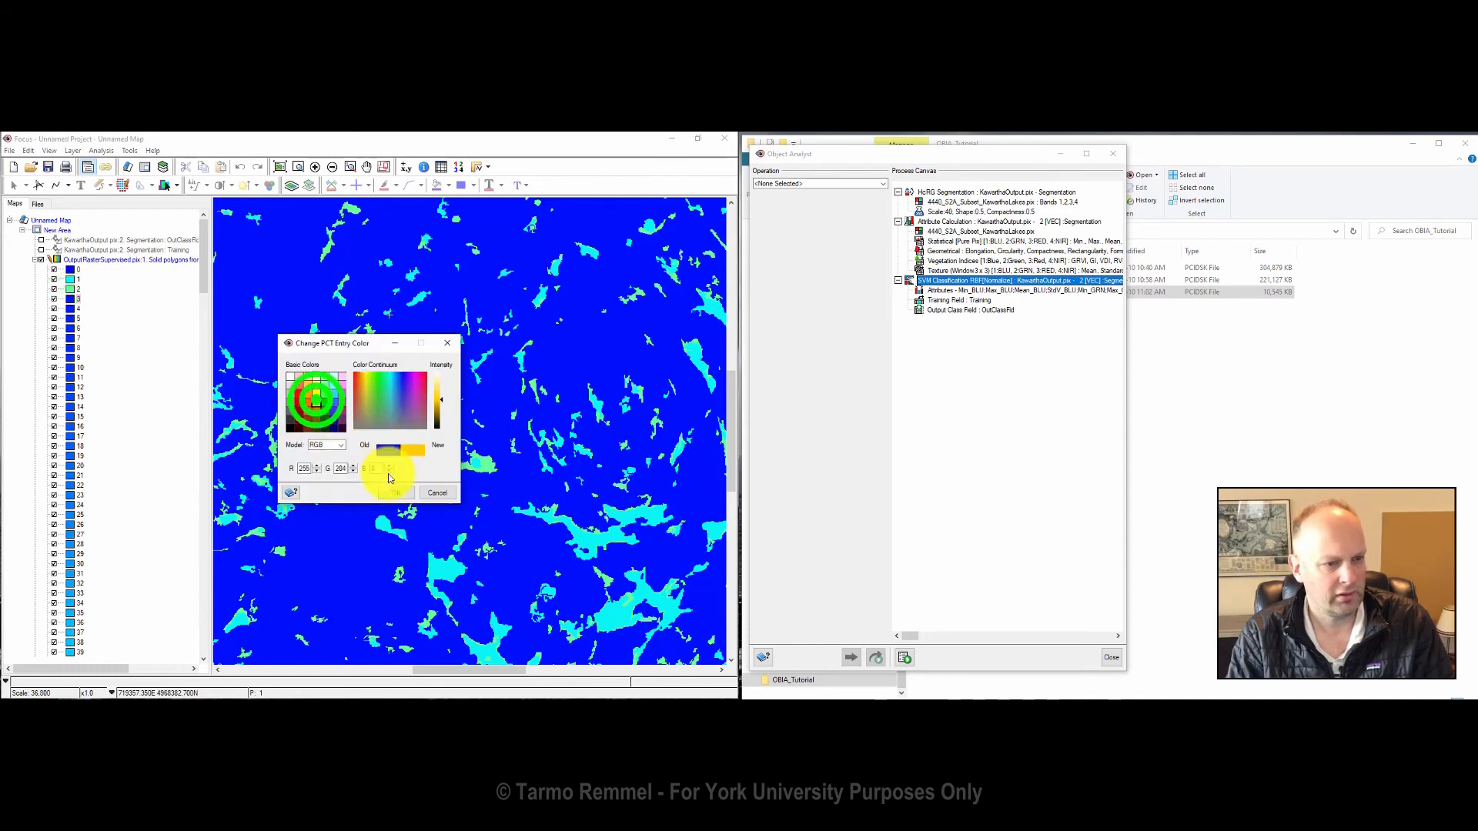
pyautogui.click(395, 492)
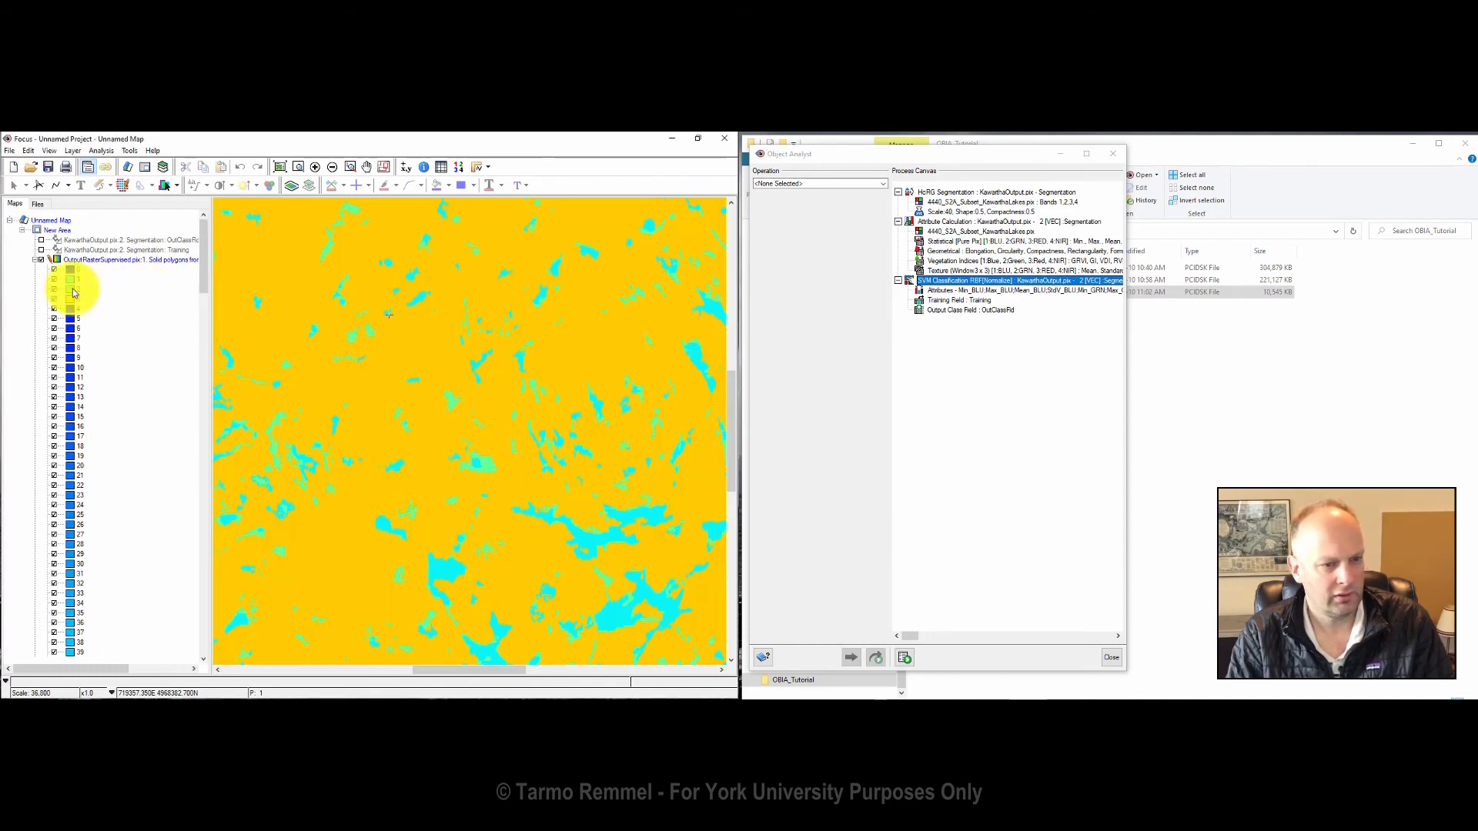
# Step: Recolour class 2 to pale yellow and class 3 to bright green in the pseudocolor layer, showing the whole raster
pyautogui.doubleClick(72, 289)
pyautogui.click(316, 385)
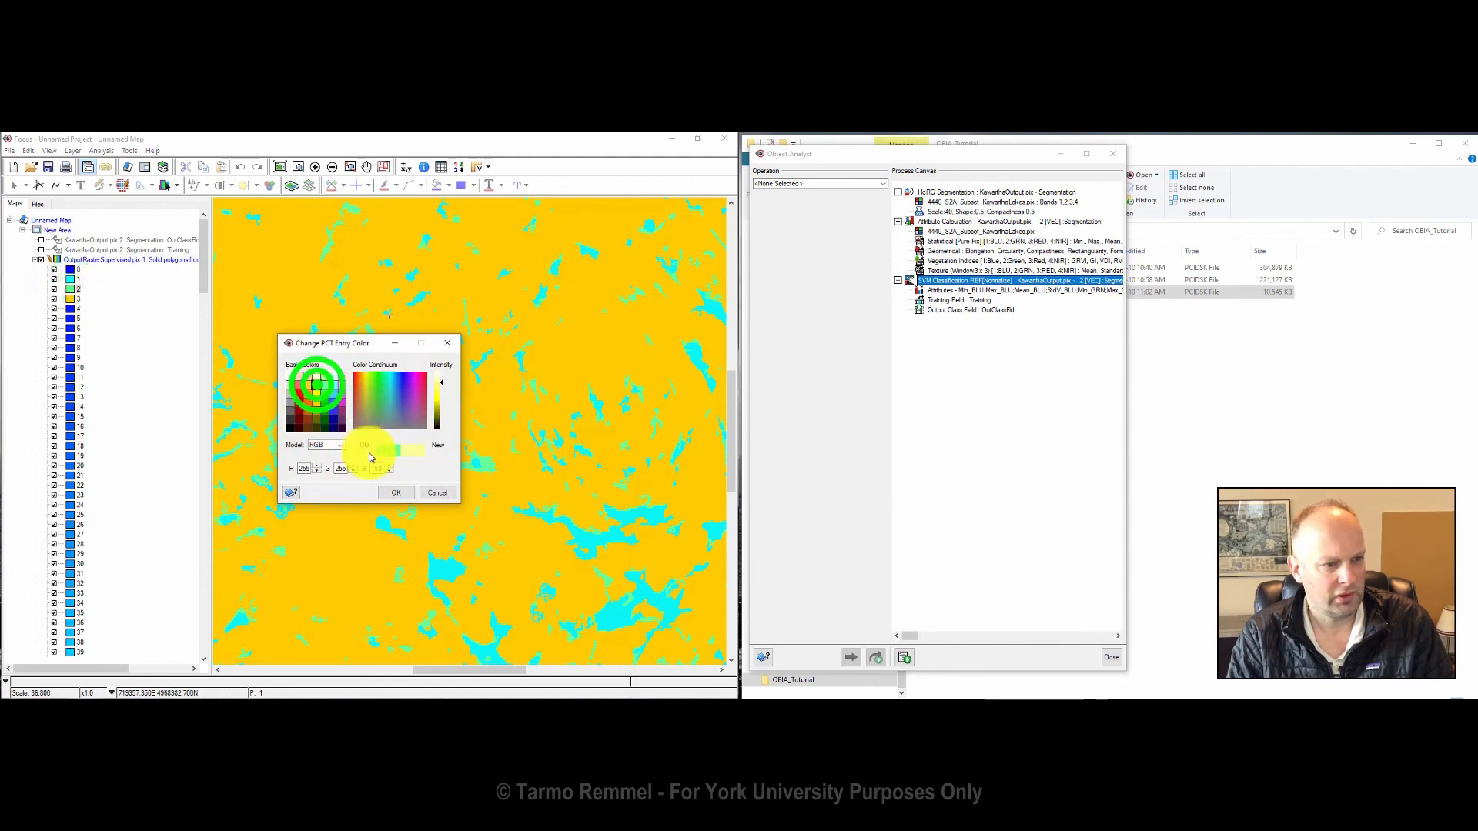
pyautogui.click(405, 492)
pyautogui.doubleClick(71, 299)
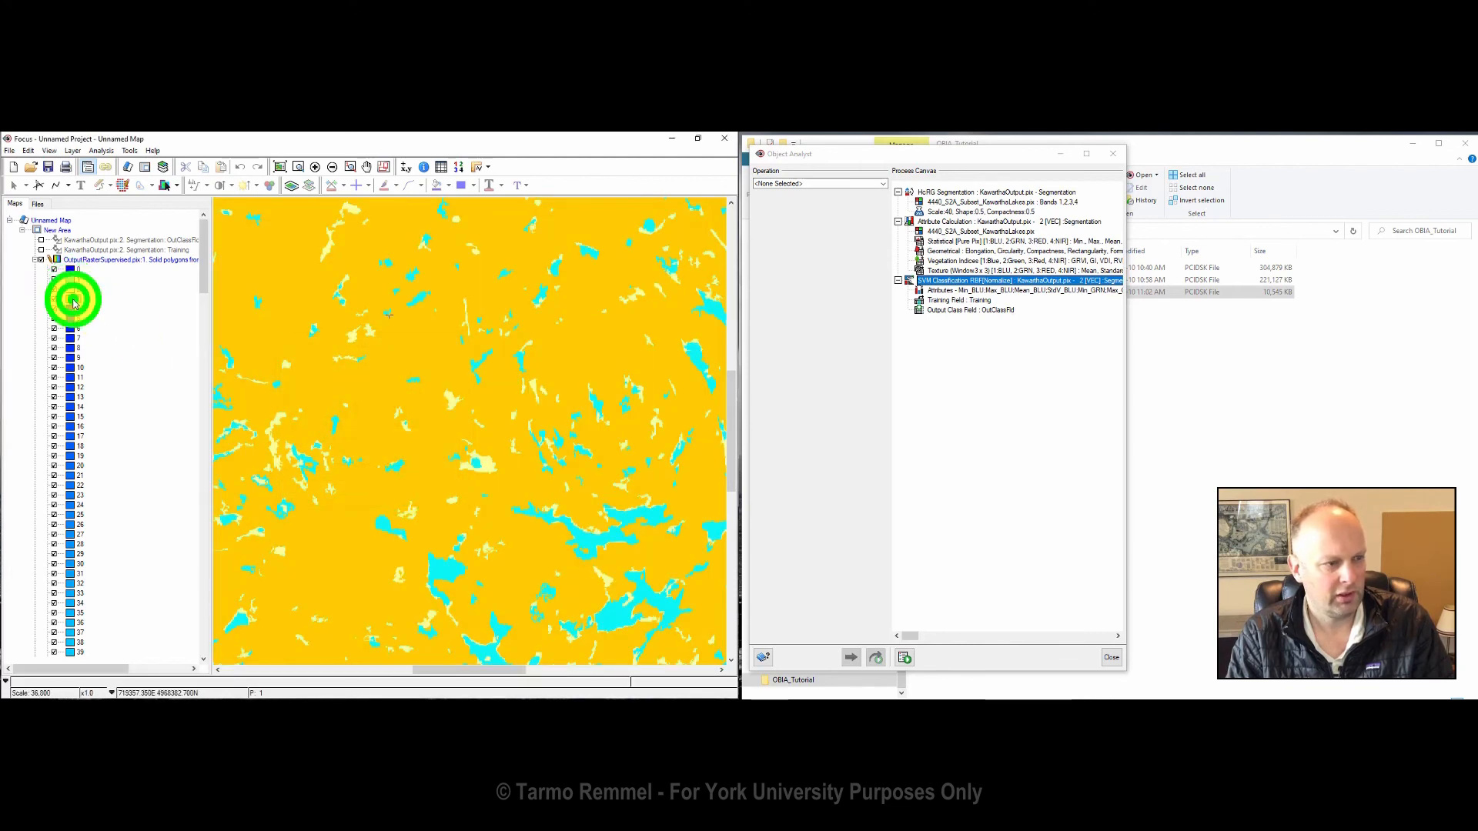
pyautogui.click(325, 394)
pyautogui.click(395, 493)
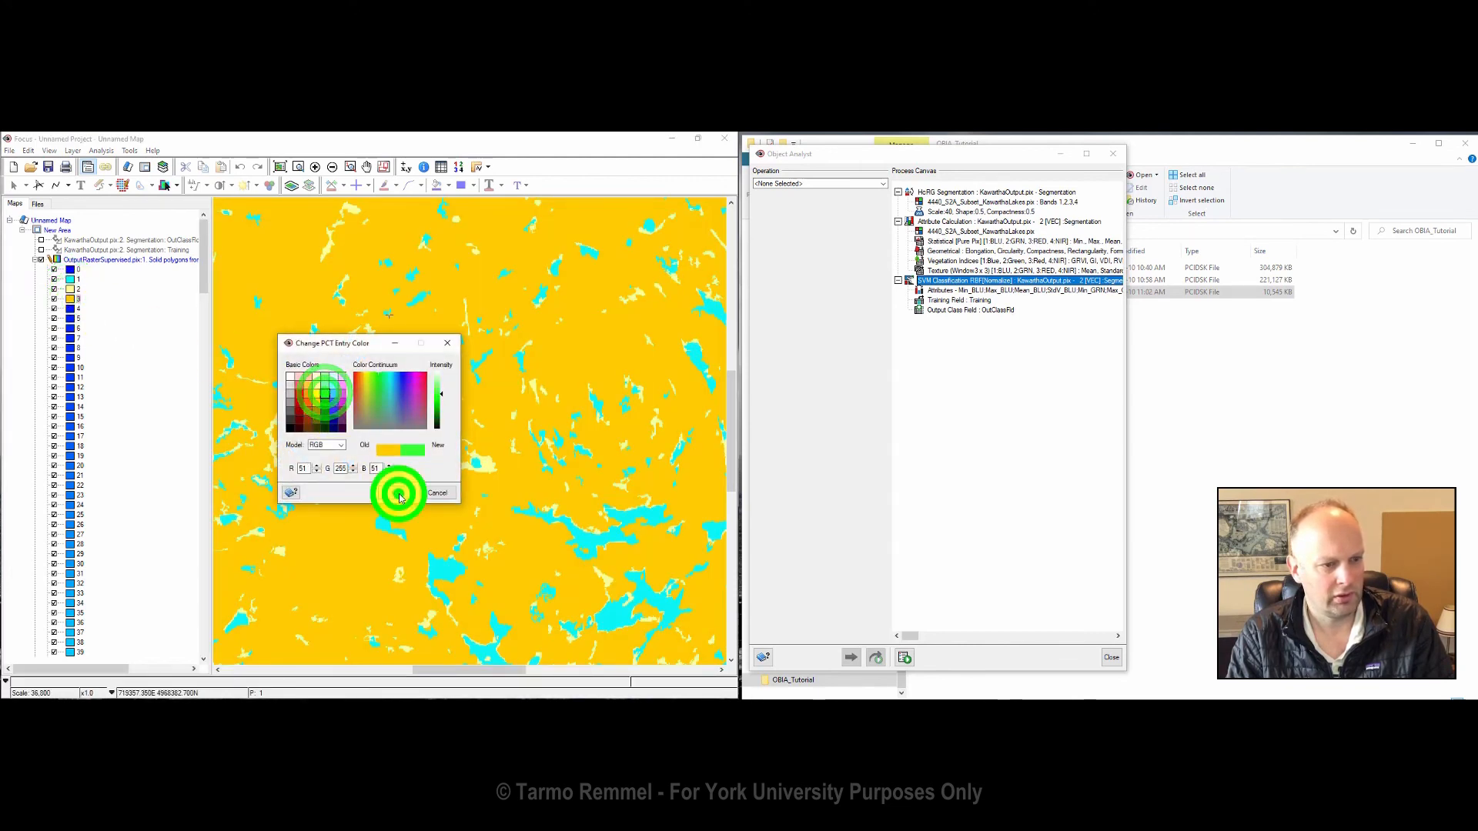
pyautogui.scroll(-3, 454, 408)
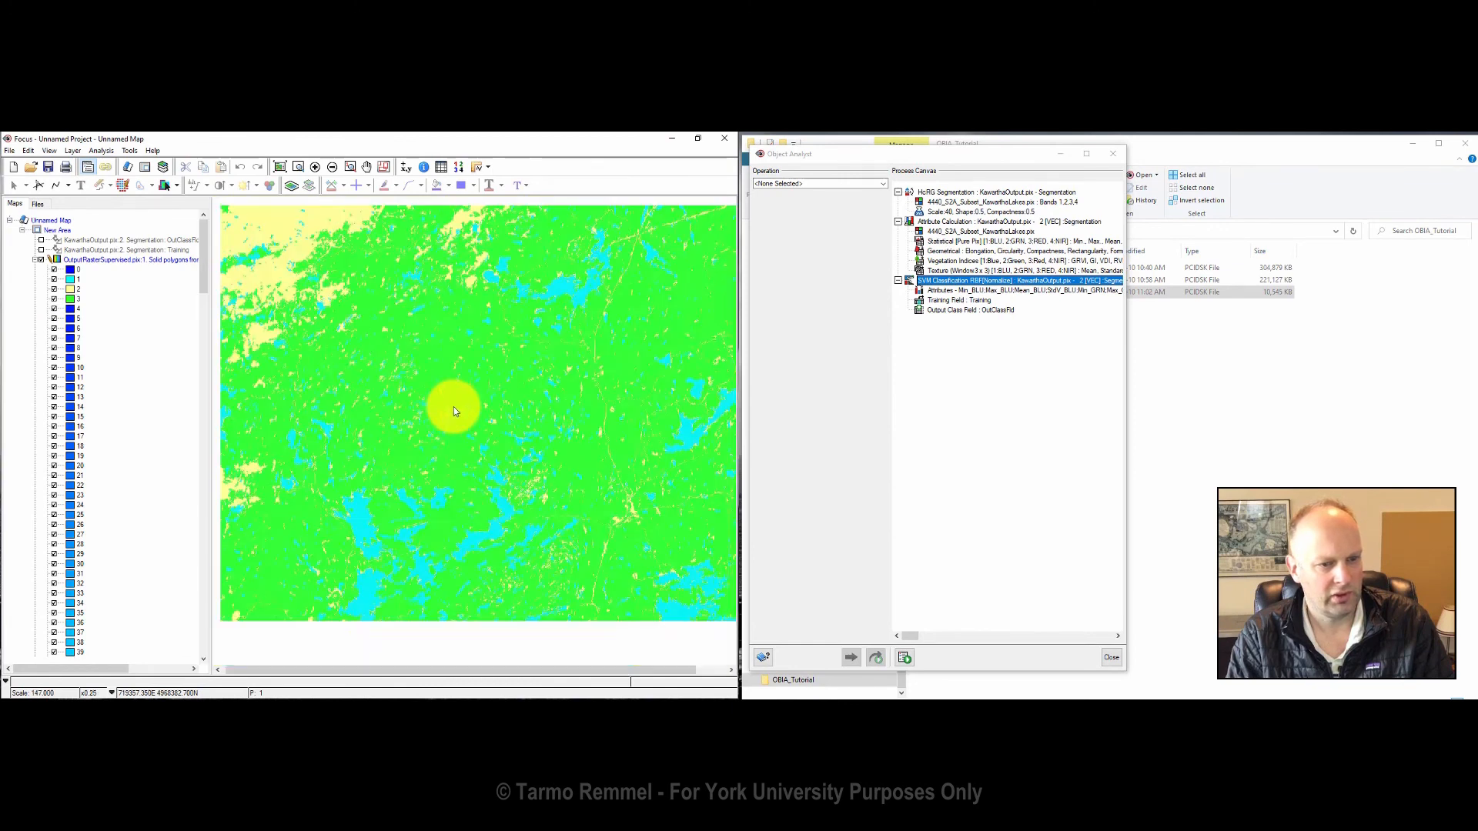
pyautogui.scroll(1, 454, 410)
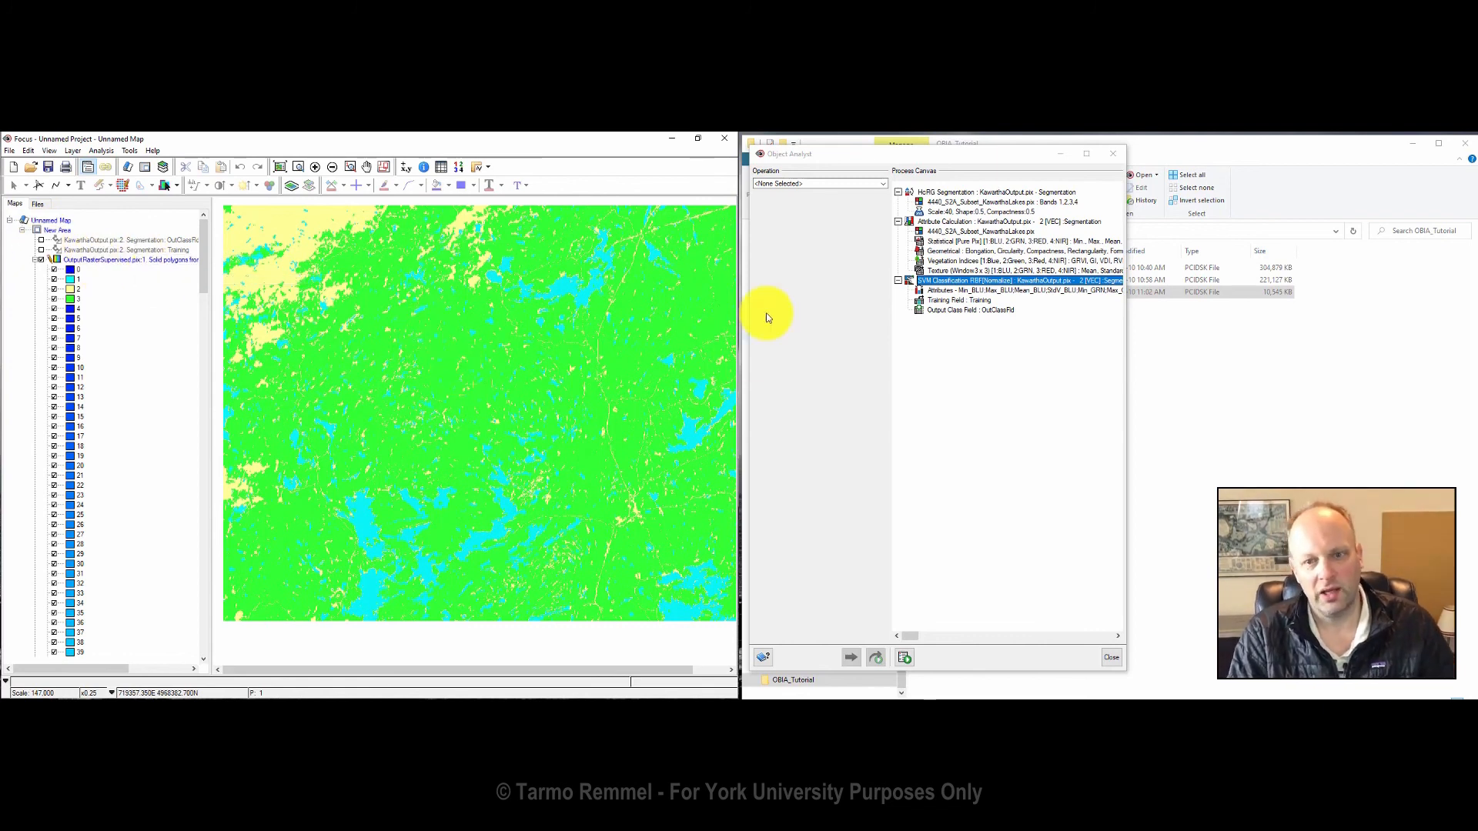
# Step: Add and run an unsupervised classification in Object Analyst with 7 clusters and the output class field UnsupClass
pyautogui.click(877, 183)
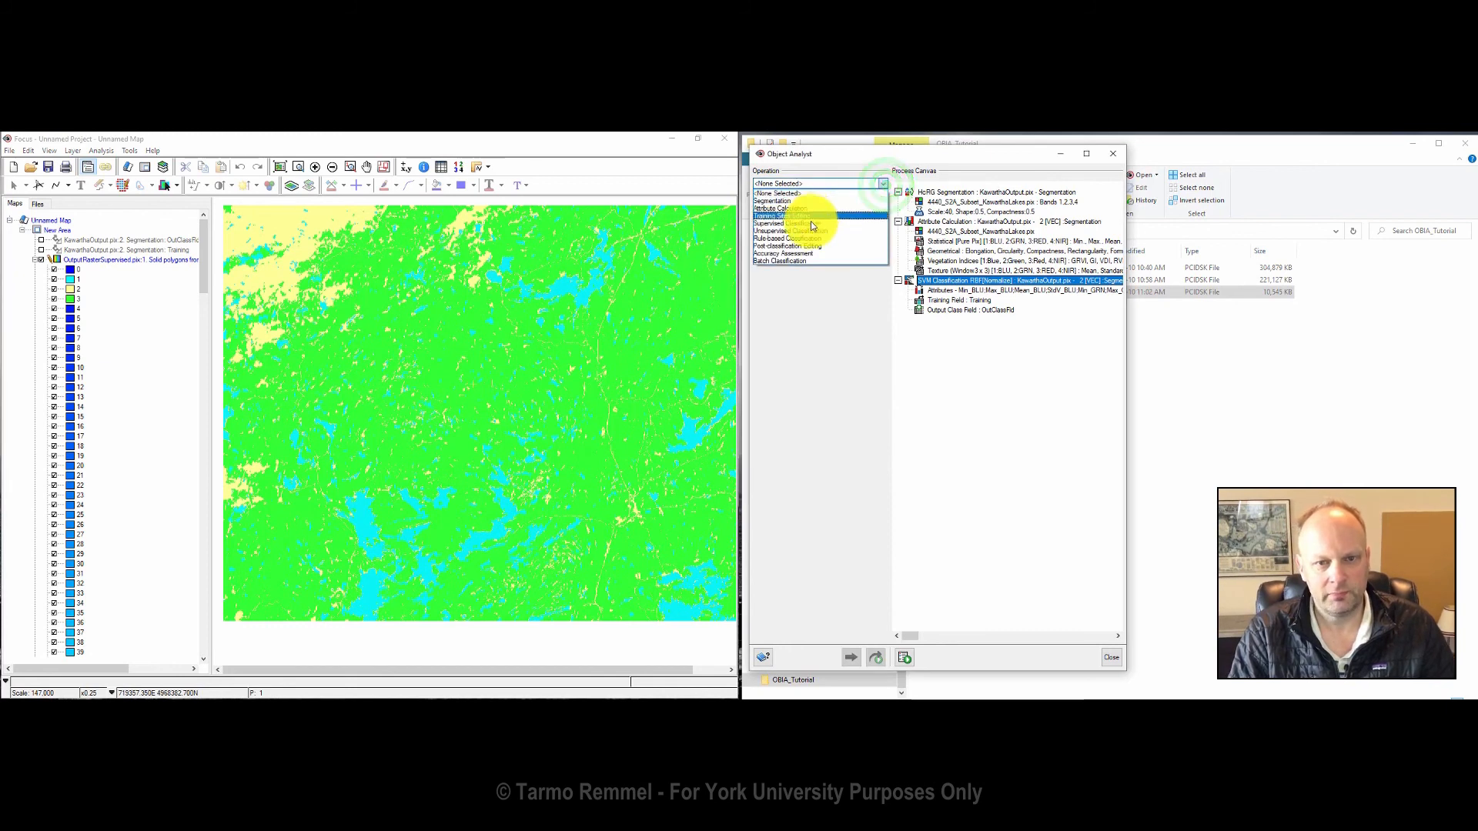
pyautogui.click(841, 234)
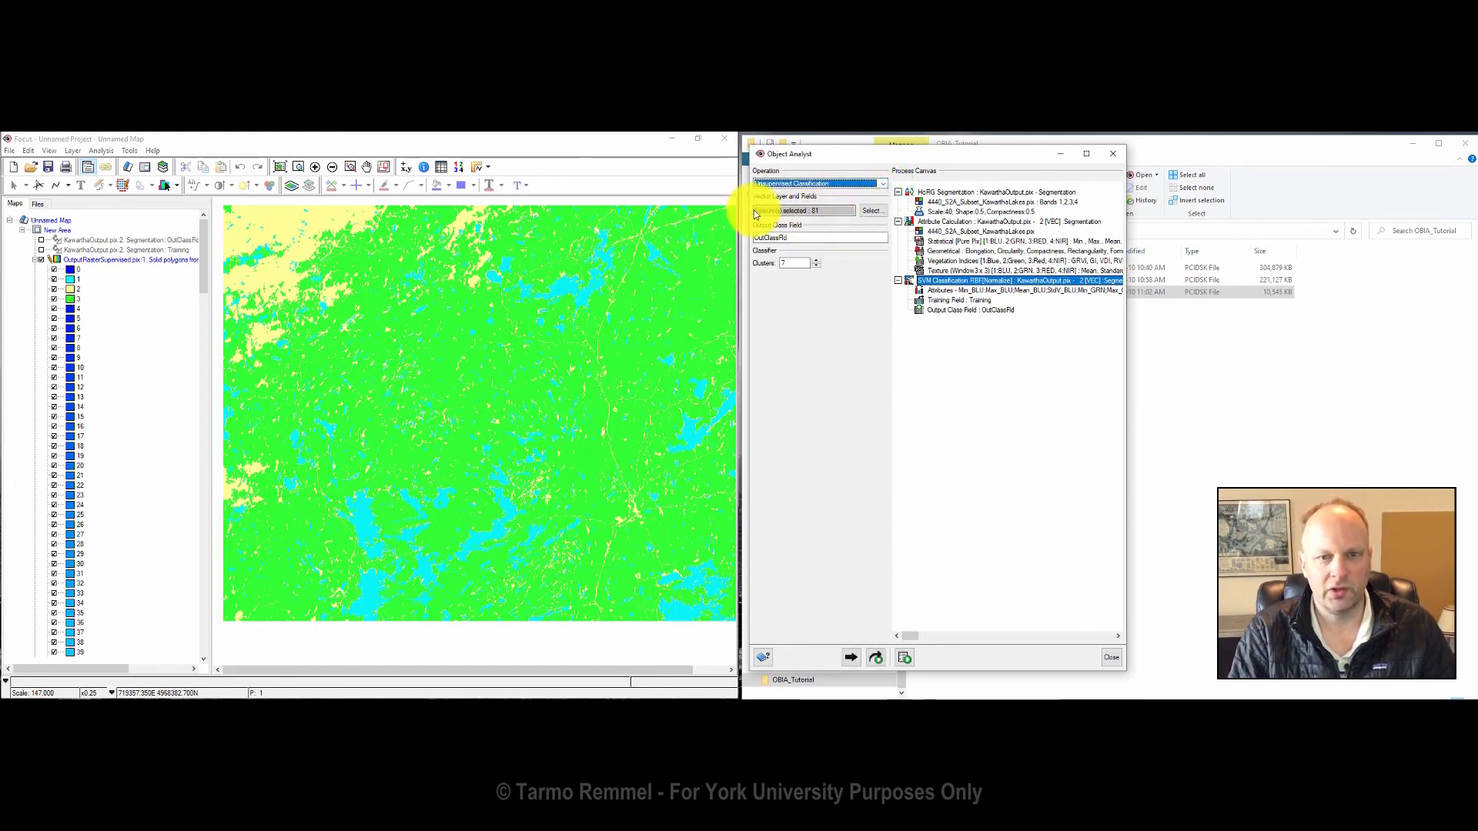
pyautogui.click(807, 237)
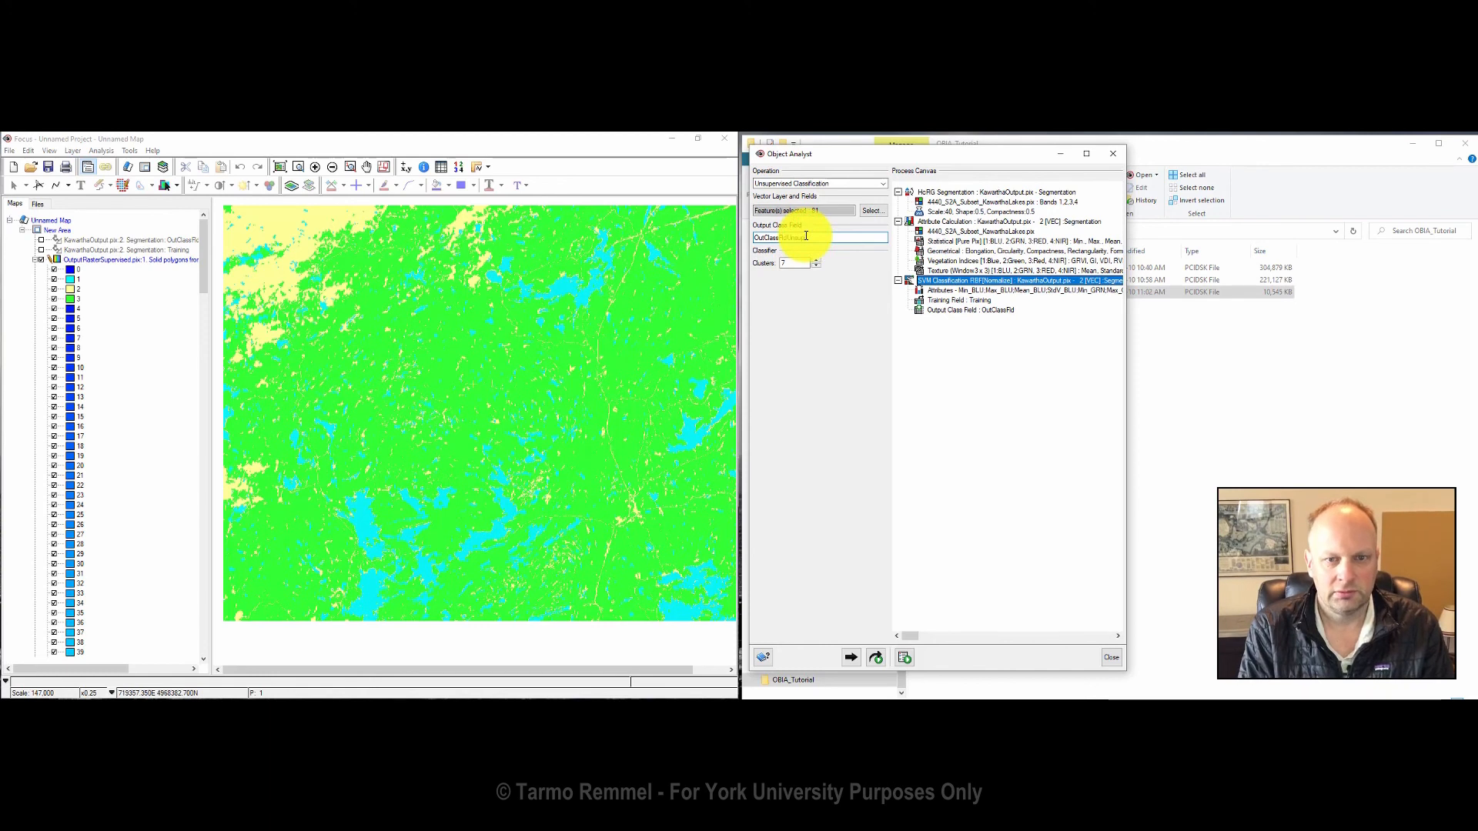
pyautogui.doubleClick(783, 236)
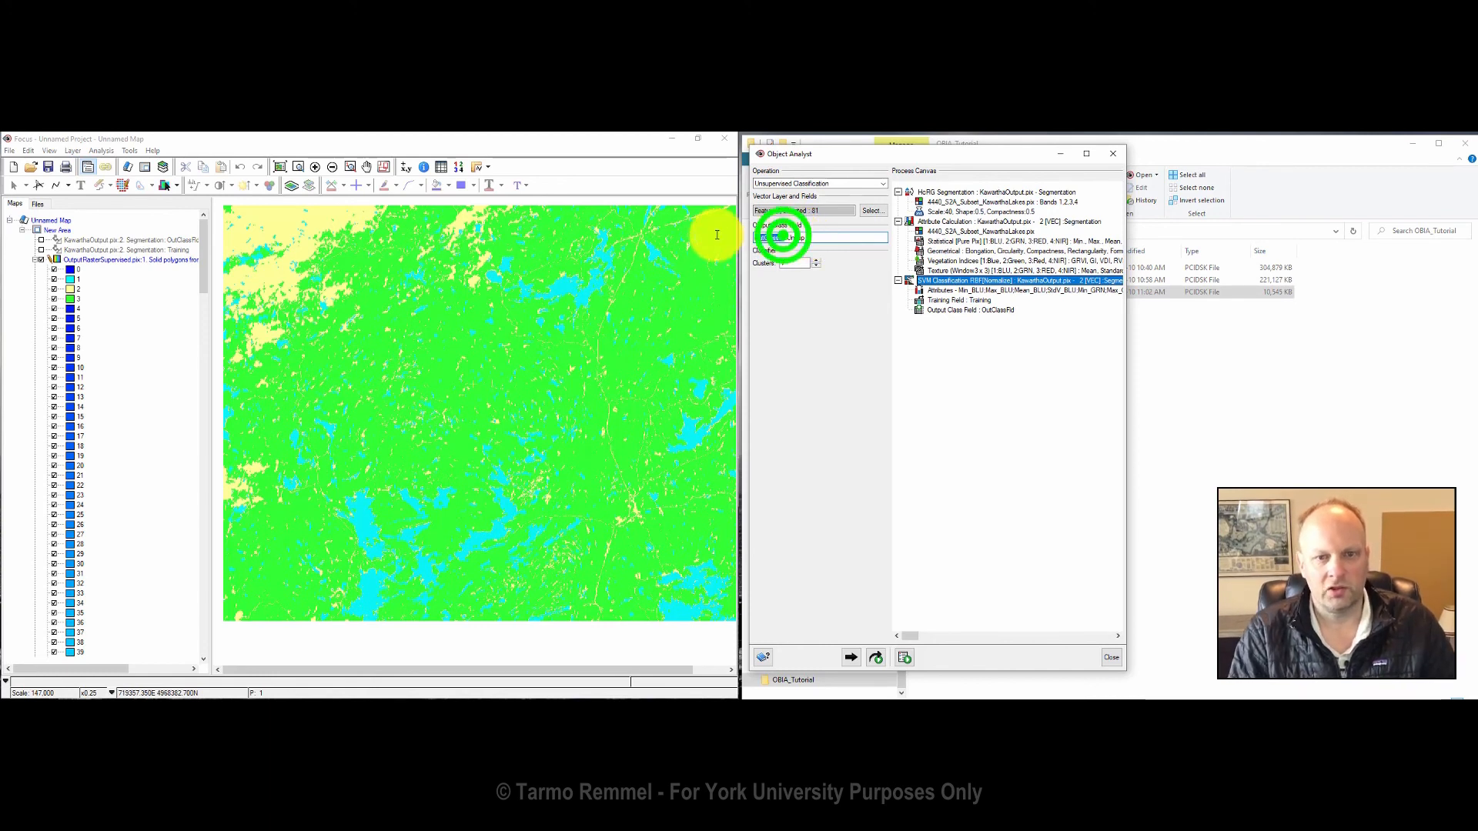
pyautogui.press('BackSpace')
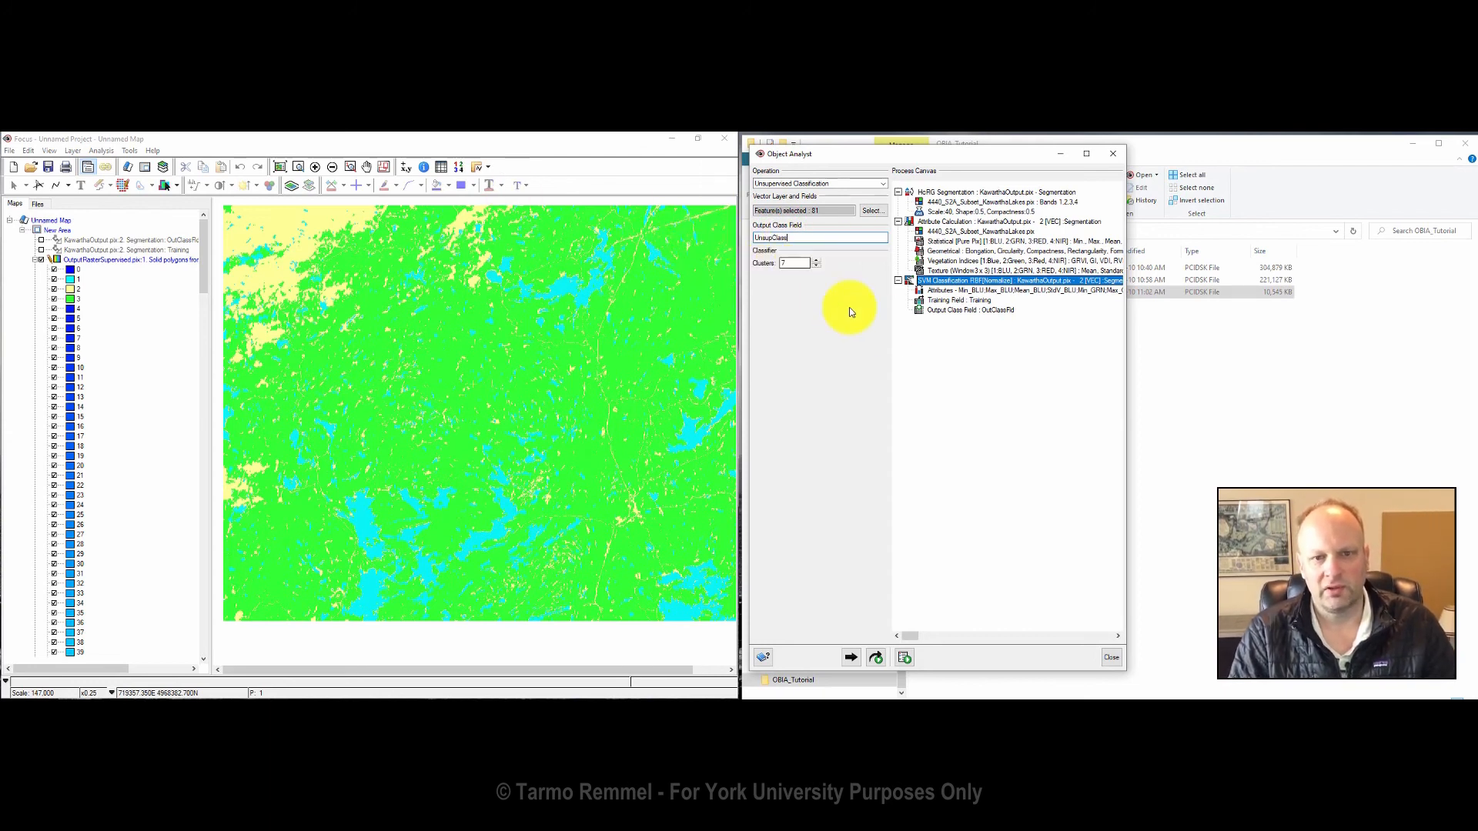
pyautogui.click(877, 658)
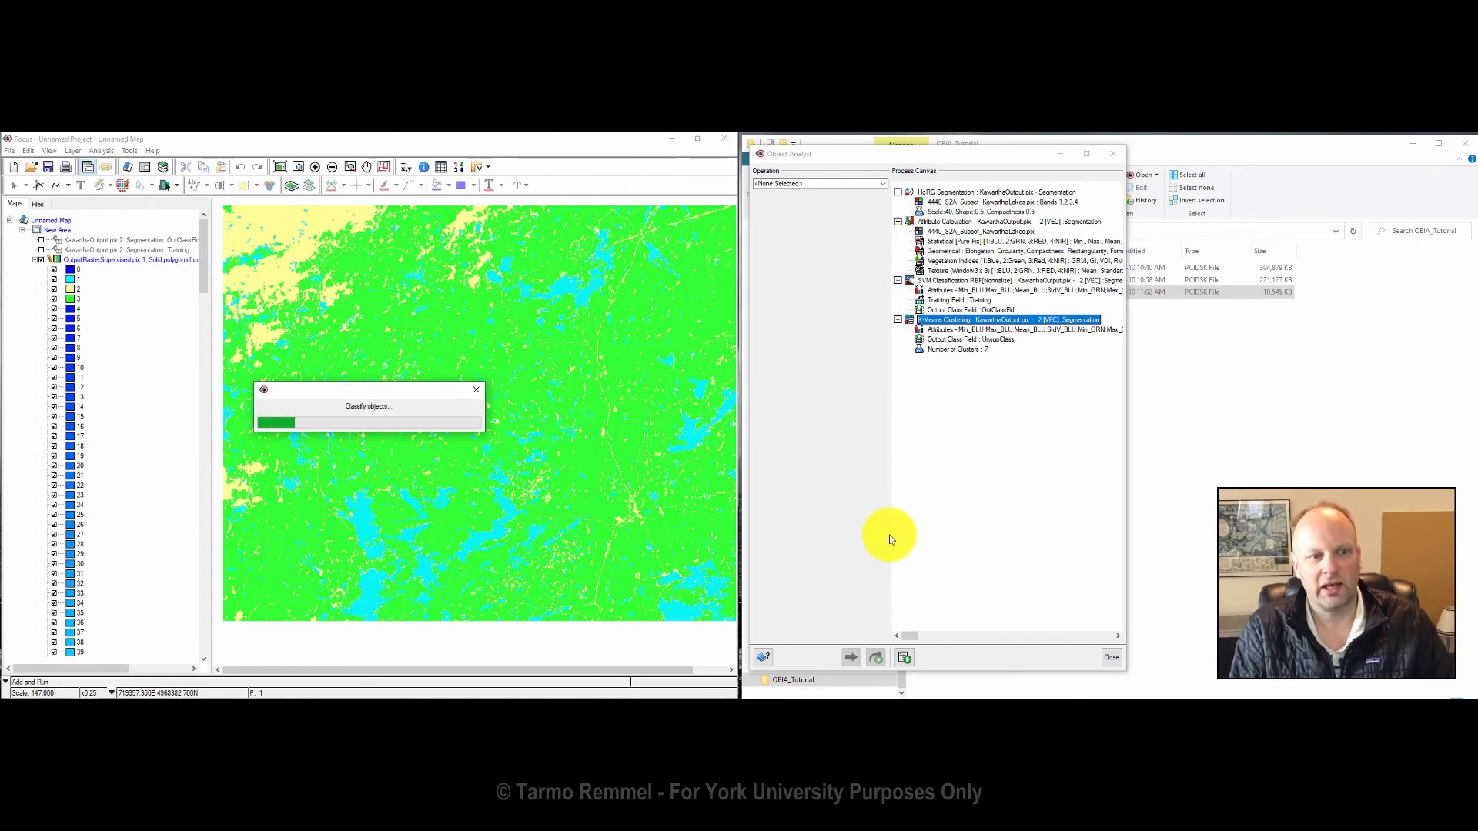
# Step: Hide the pseudocolor OutputRasterSupervised layer, leaving only the UnsupClass segmentation layer displayed
pyautogui.click(34, 261)
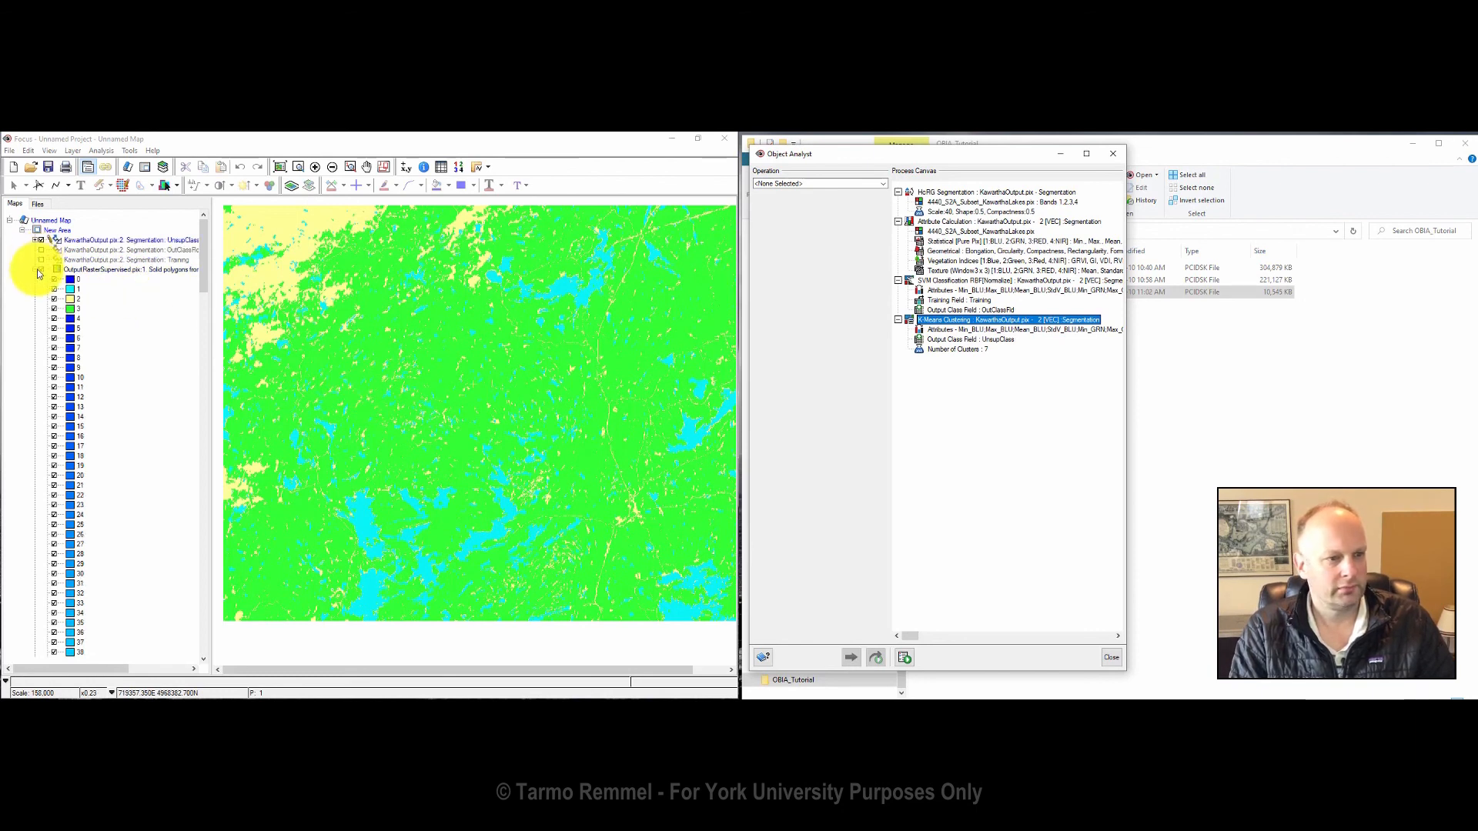
pyautogui.click(36, 270)
pyautogui.click(41, 270)
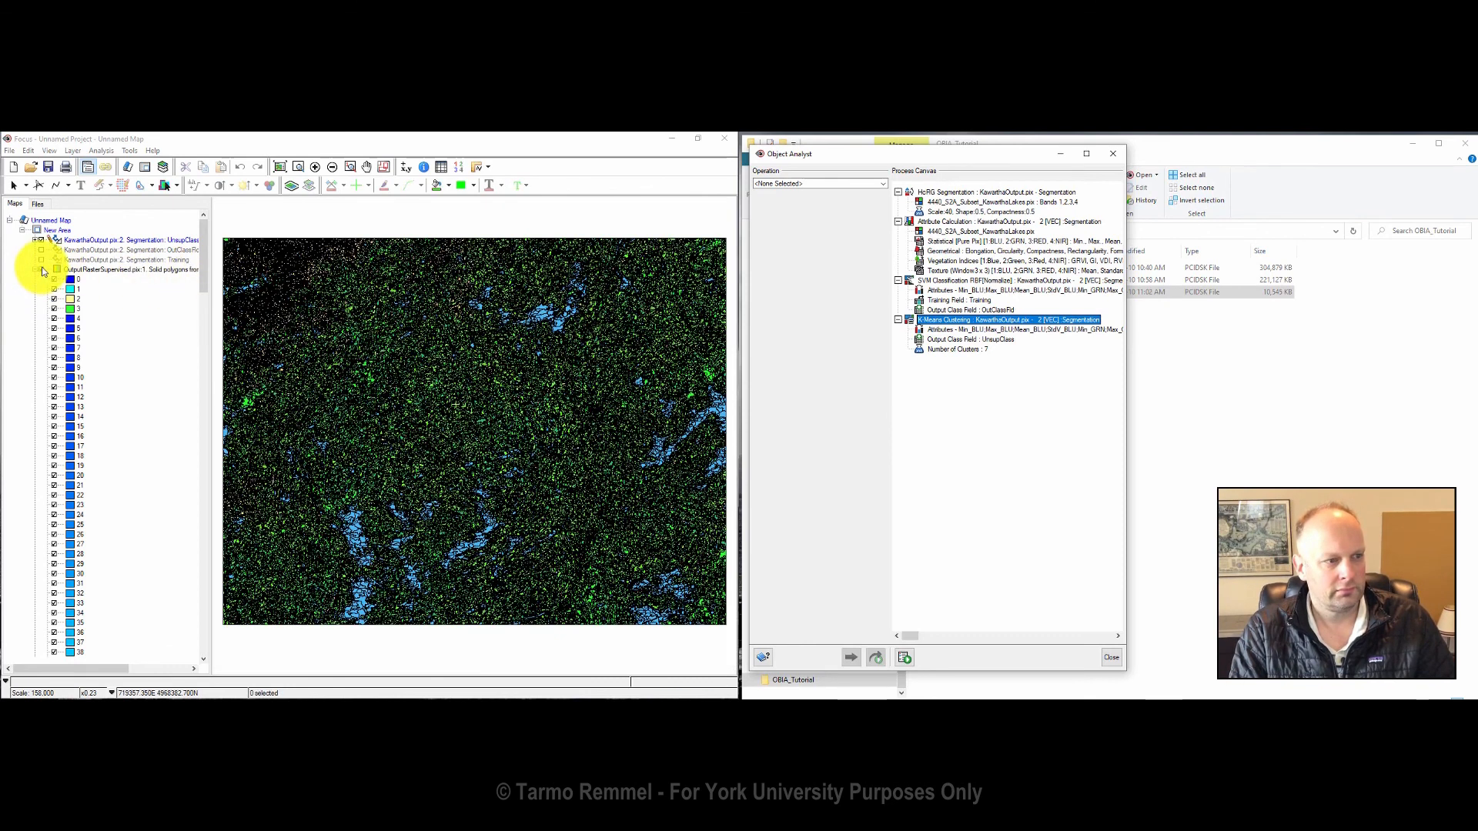
# Step: Hide the OutputRasterSupervised layer and inspect the UnsupClass polygons up close, temporarily showing the 4440_S2A_Subset_KawarthaLakes.pix image for comparison
pyautogui.click(41, 270)
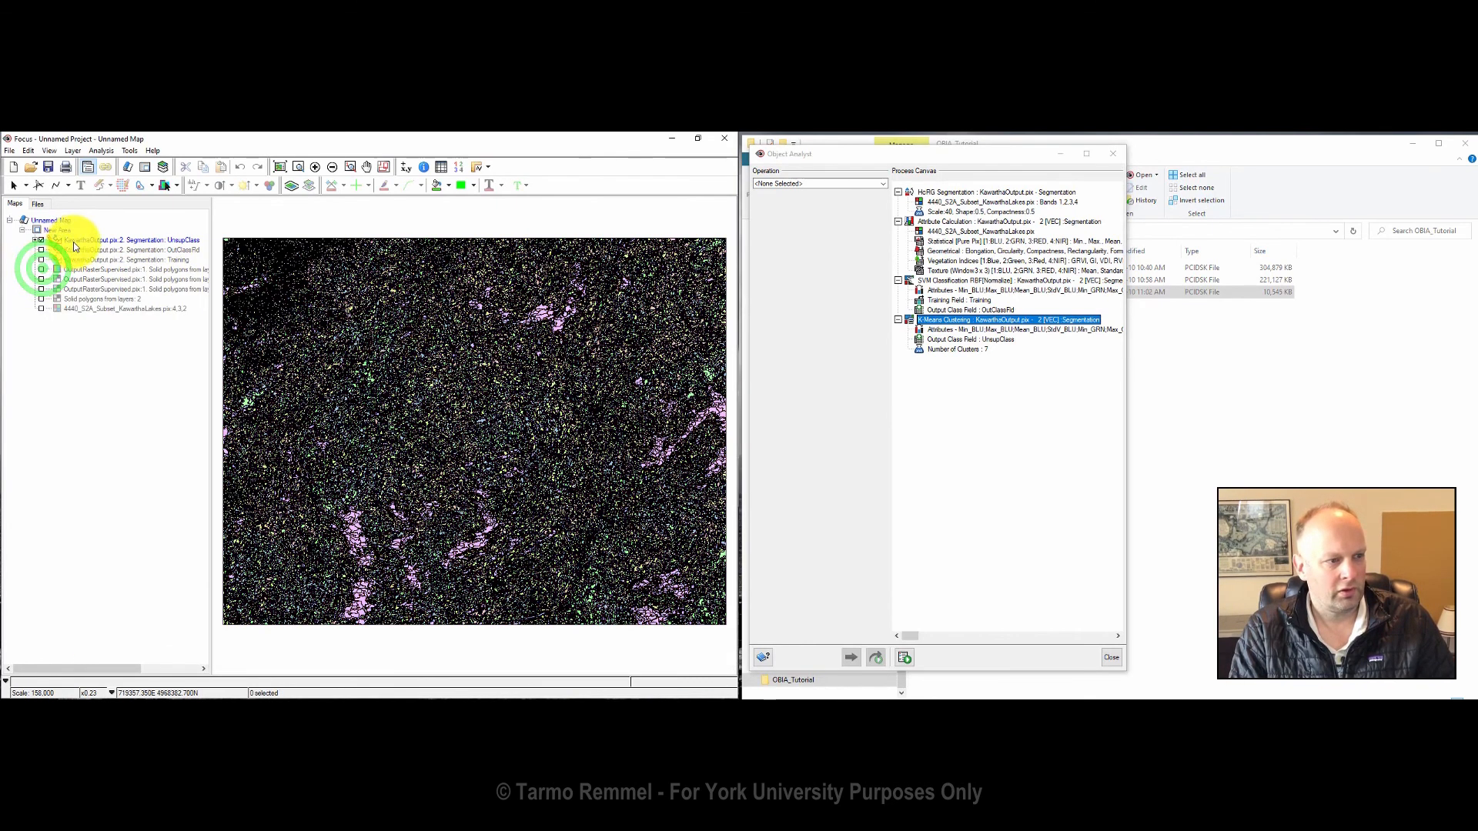
pyautogui.click(312, 169)
pyautogui.moveTo(360, 284); pyautogui.dragTo(438, 337)
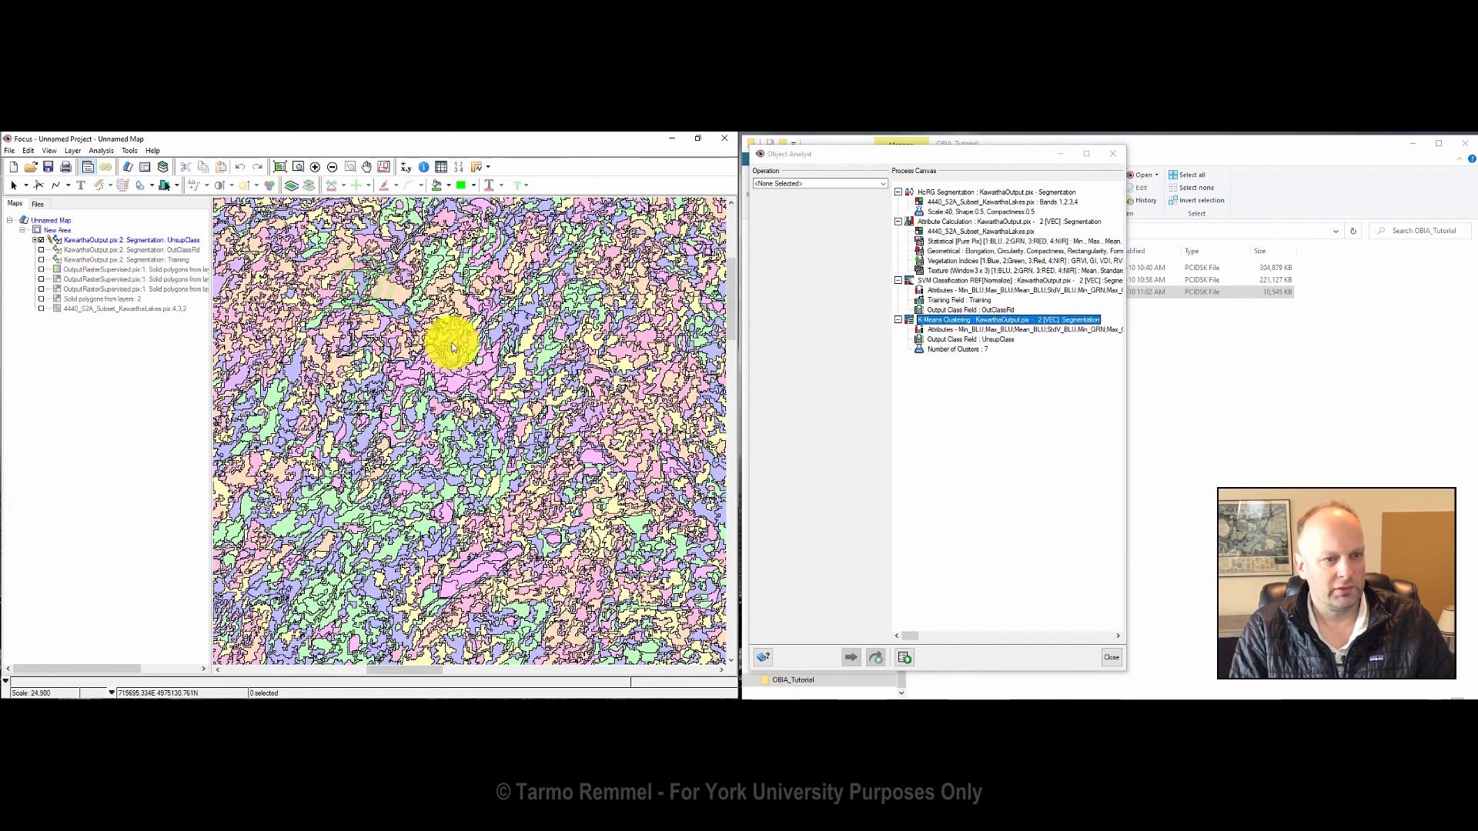
pyautogui.click(41, 309)
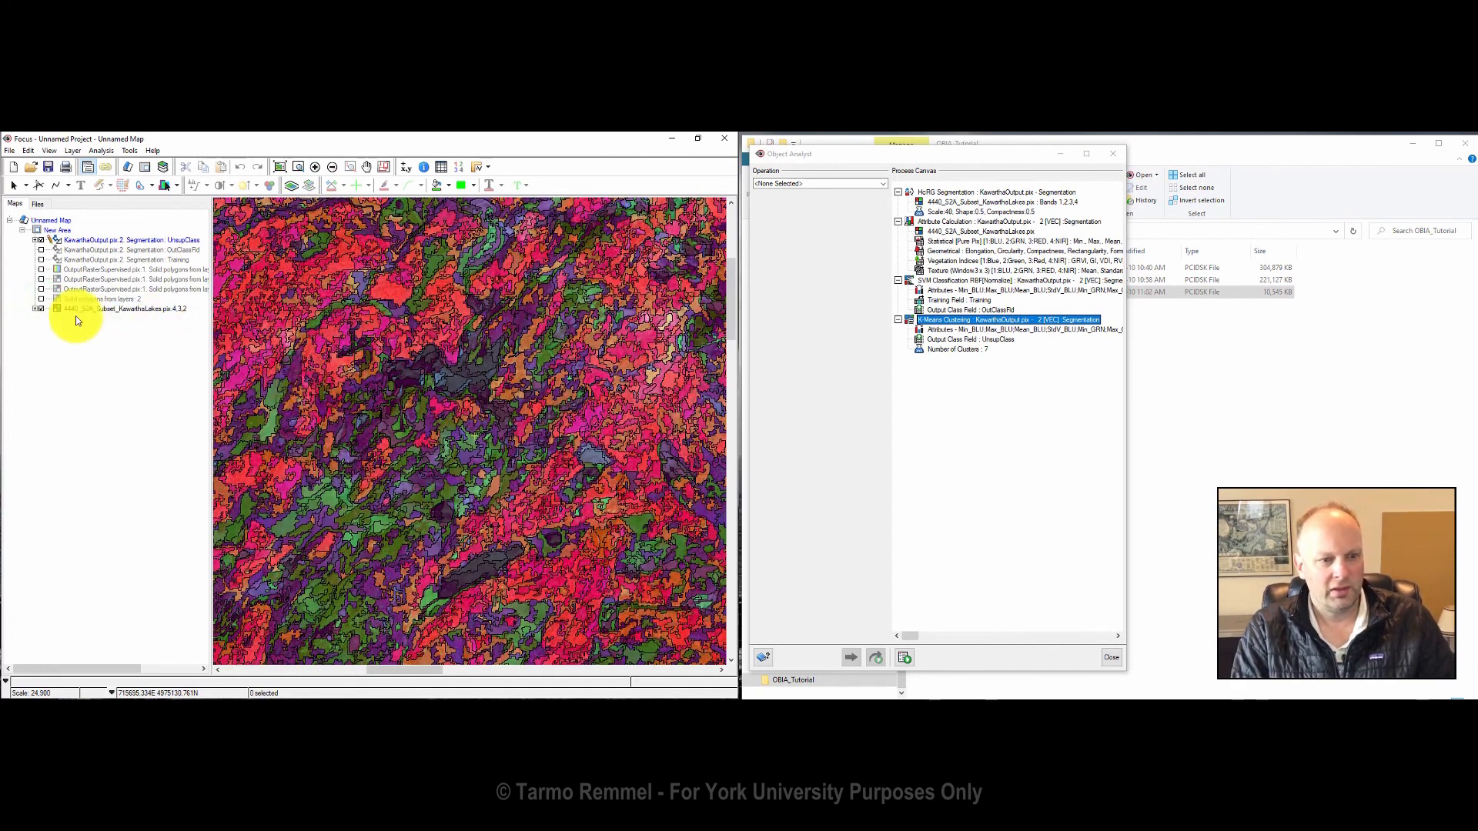
pyautogui.click(41, 308)
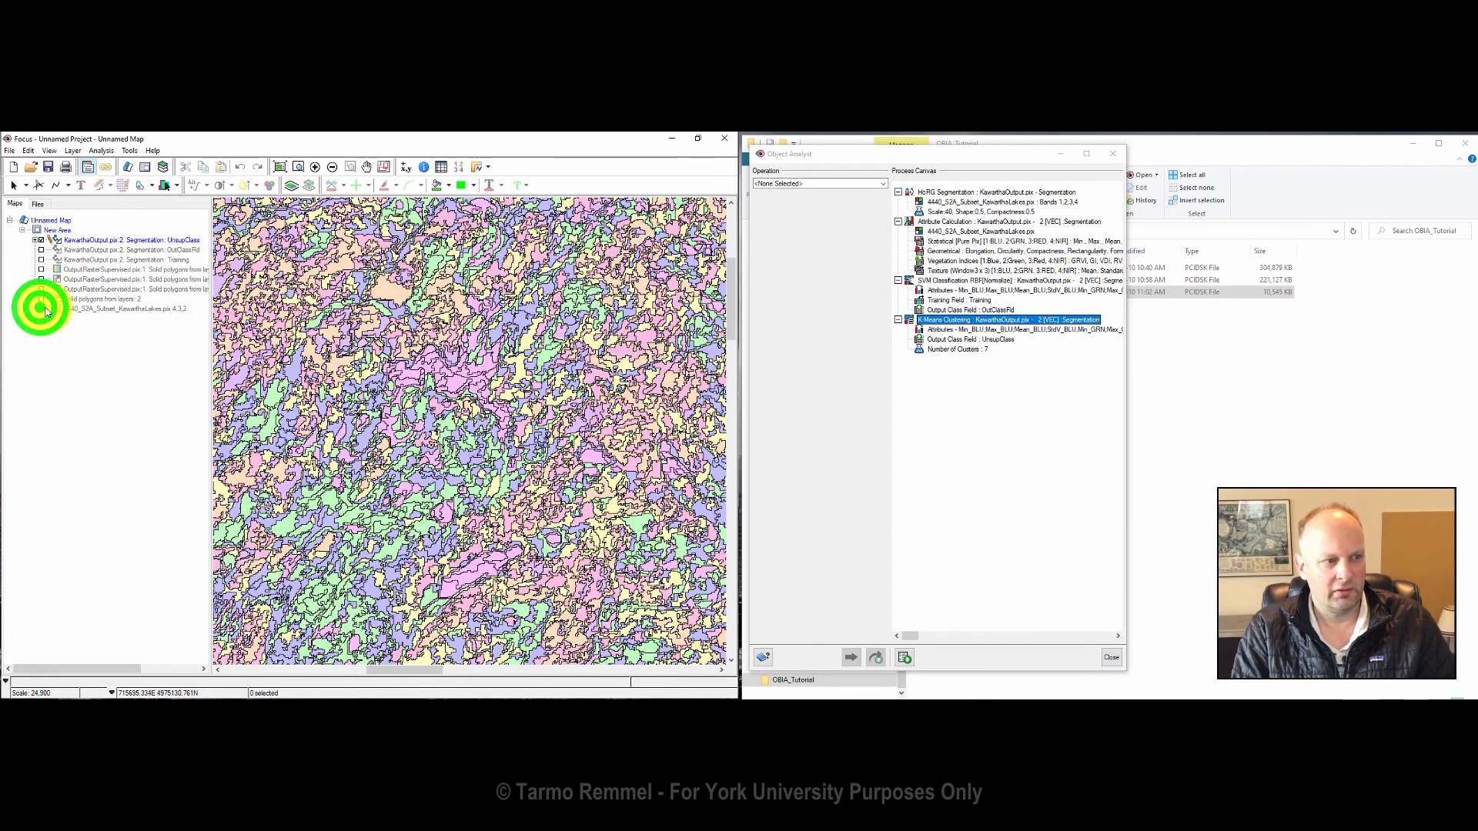
# Step: Expand the UnsupClass layer's class legend and compare its clusters with the Sentinel-2 image by showing and hiding the image
pyautogui.click(34, 240)
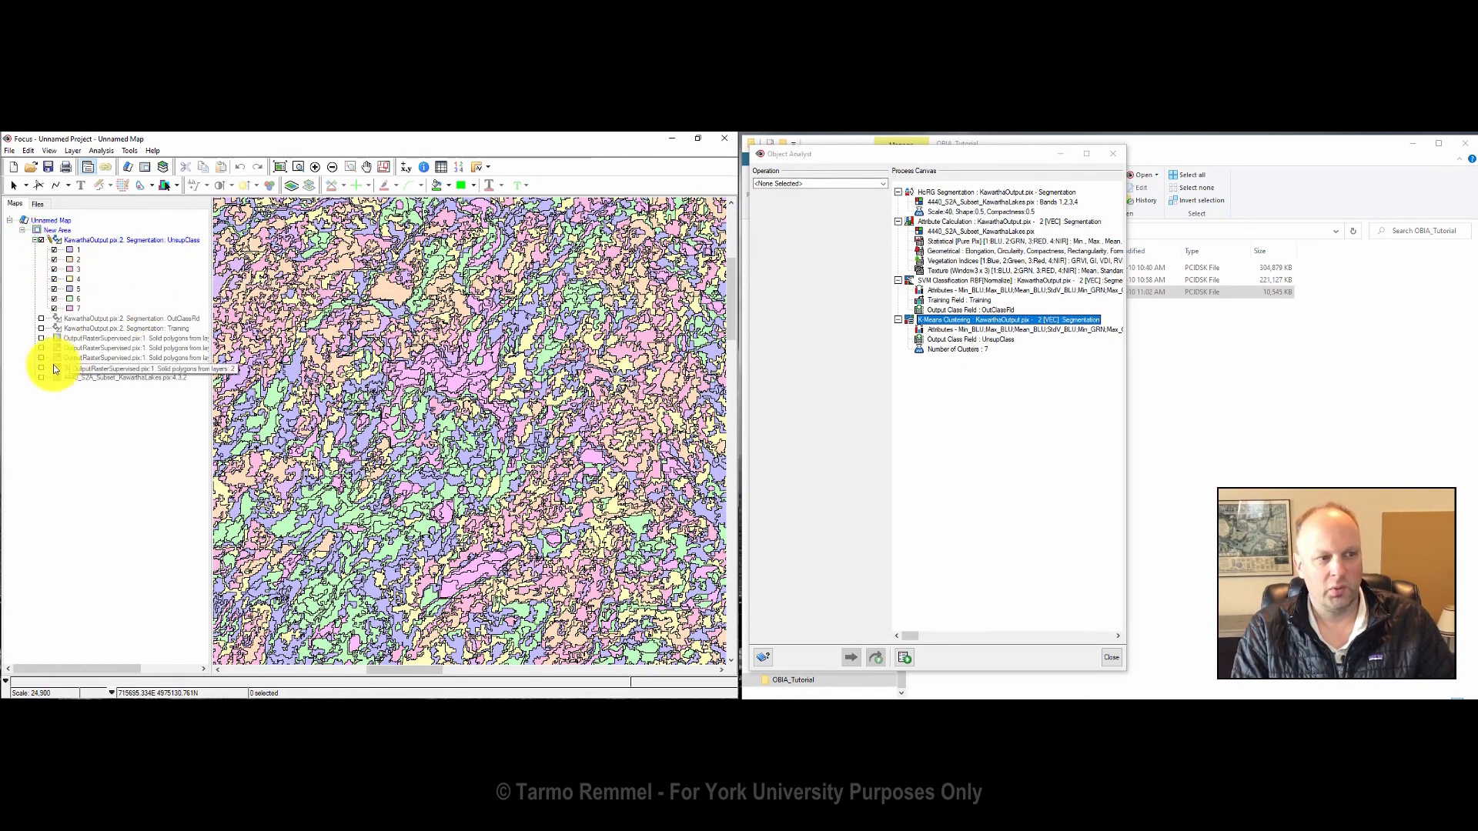
pyautogui.click(41, 377)
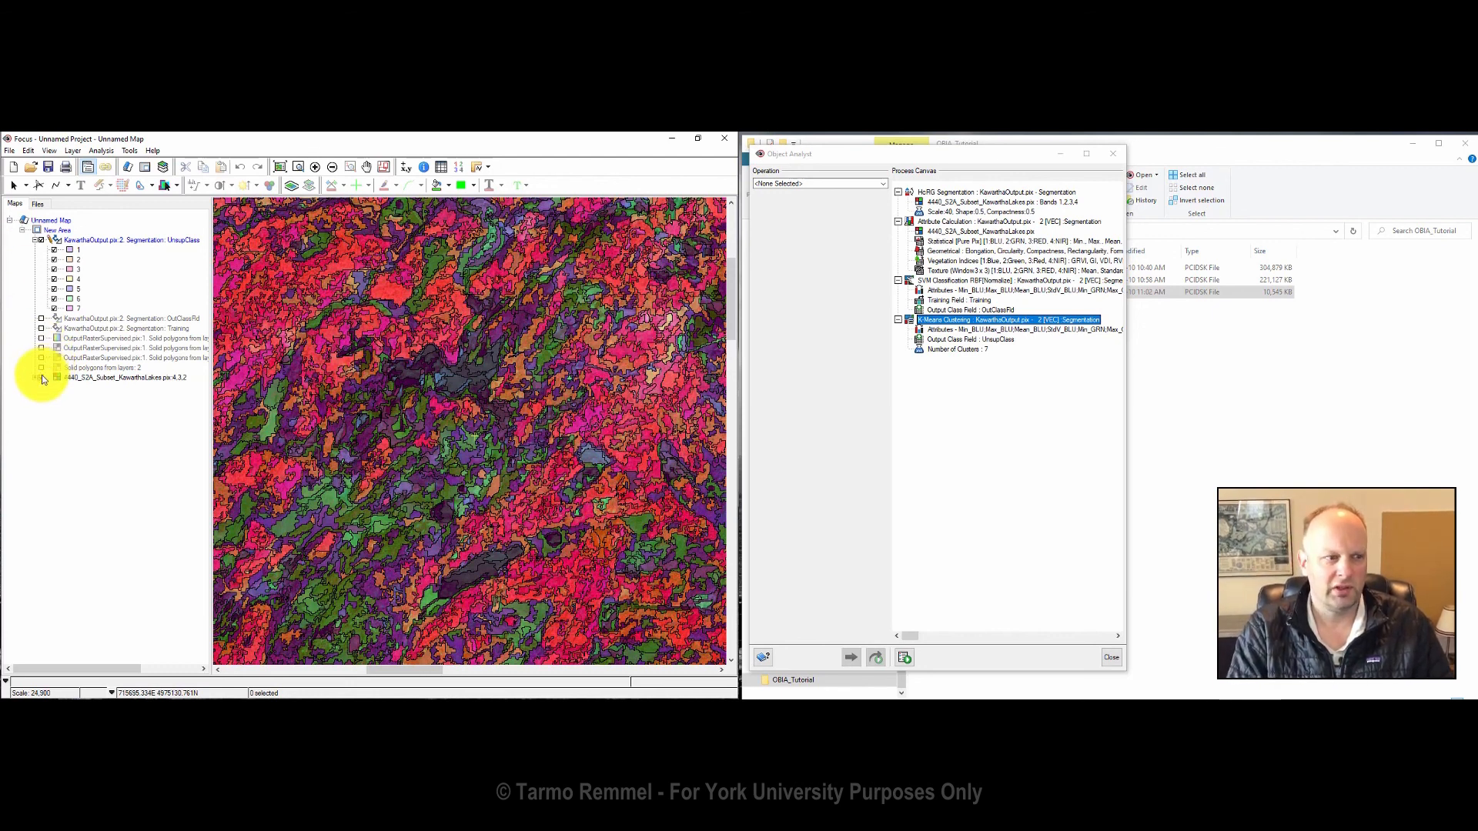
pyautogui.click(41, 377)
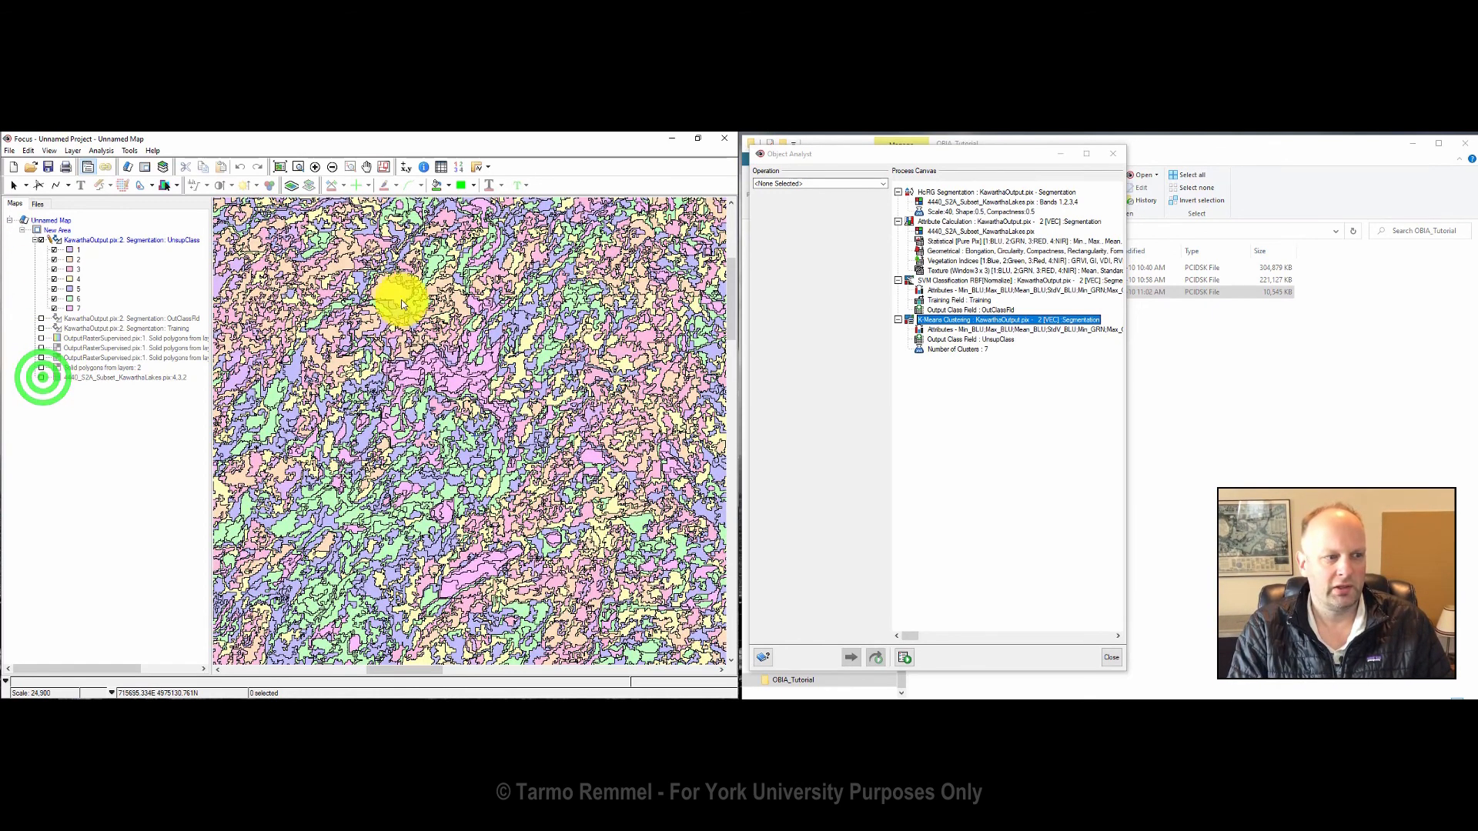